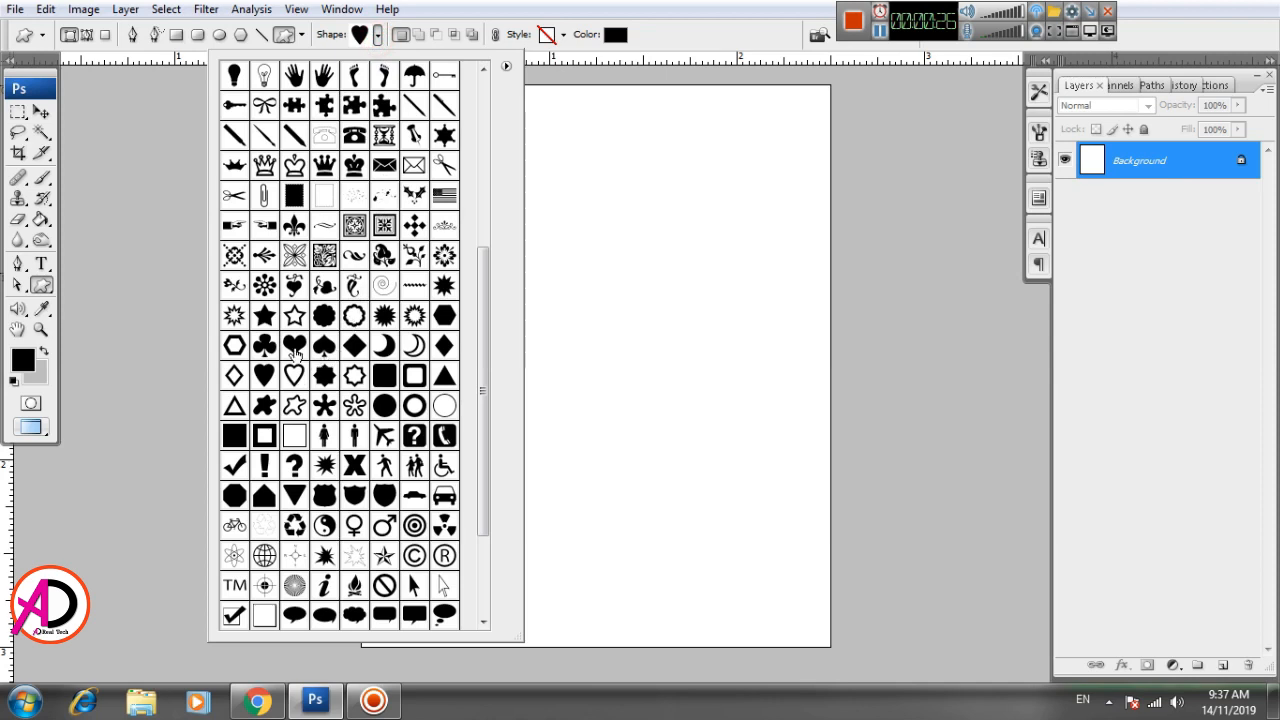
Draw a large black heart custom shape in the upper part of the page and shift it slightly down.
{"action": "left_click", "coordinate": [524, 263]}
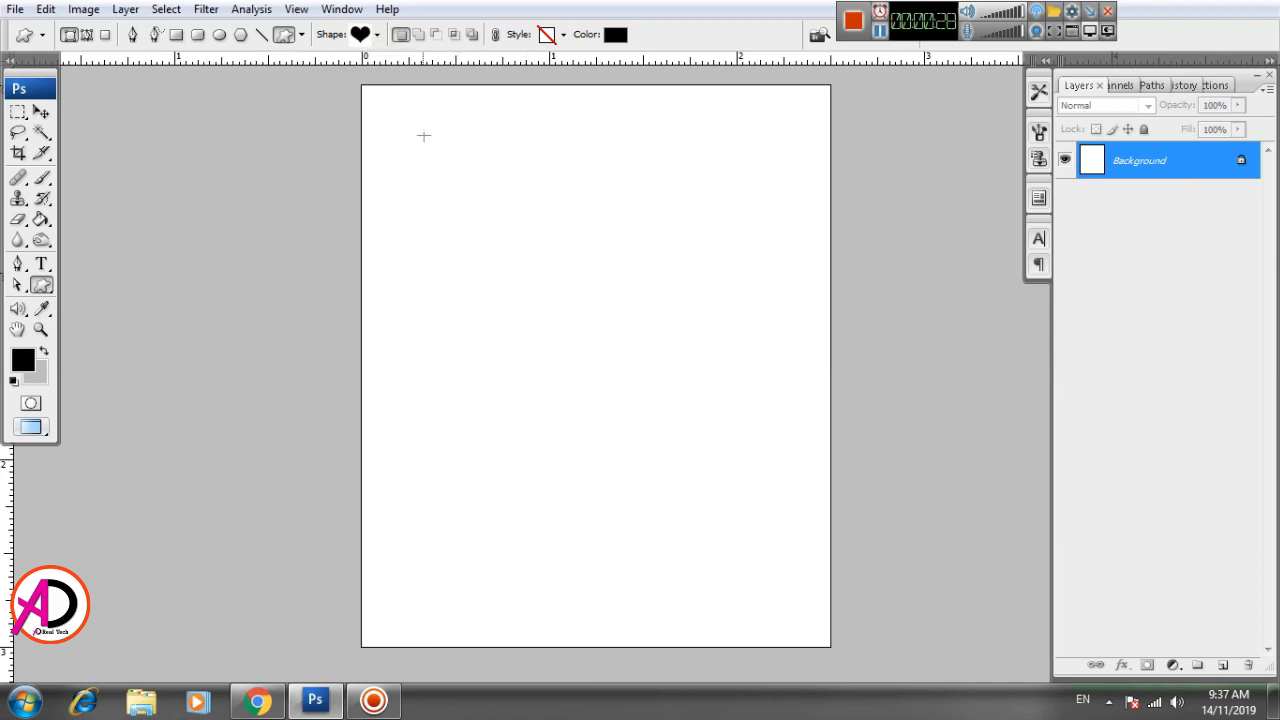
{"action": "left_click_drag", "start_coordinate": [427, 123], "coordinate": [754, 440]}
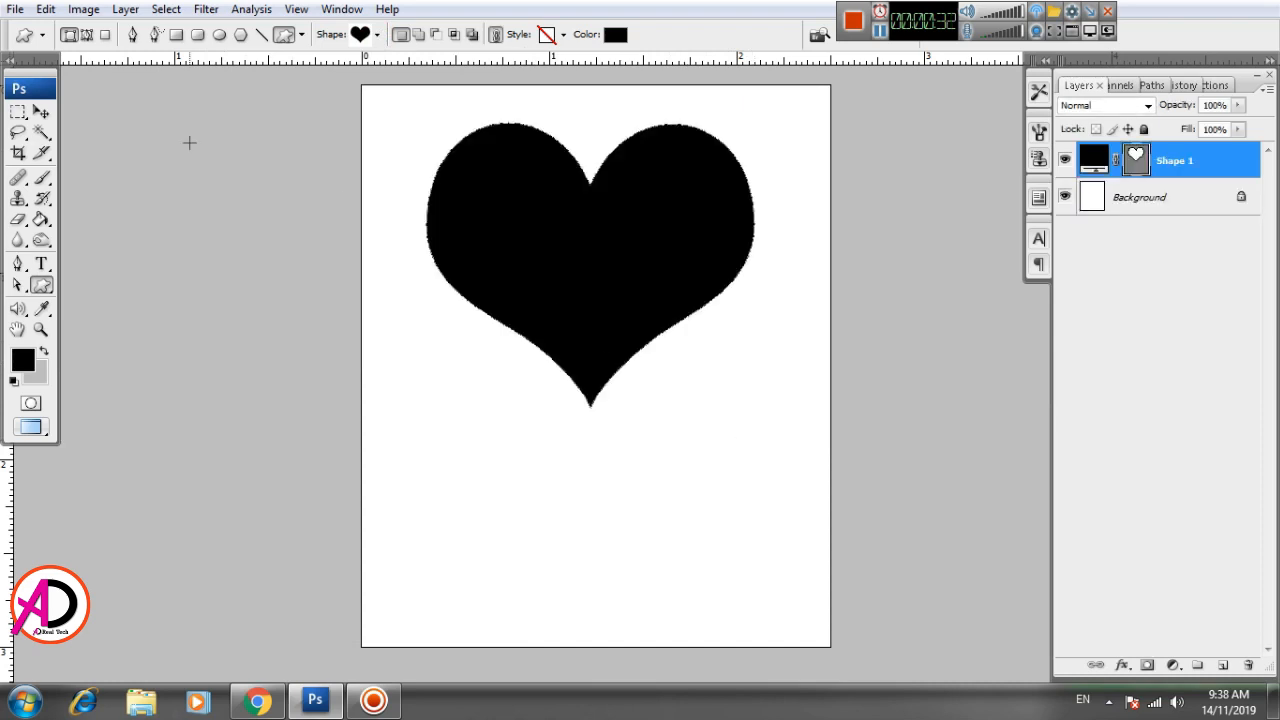
{"action": "left_click", "coordinate": [41, 112]}
{"action": "left_click_drag", "start_coordinate": [583, 307], "coordinate": [583, 317]}
Scale the heart proportionally to about 116% and center it in the upper part of the page.
{"action": "key", "text": "ctrl+t"}
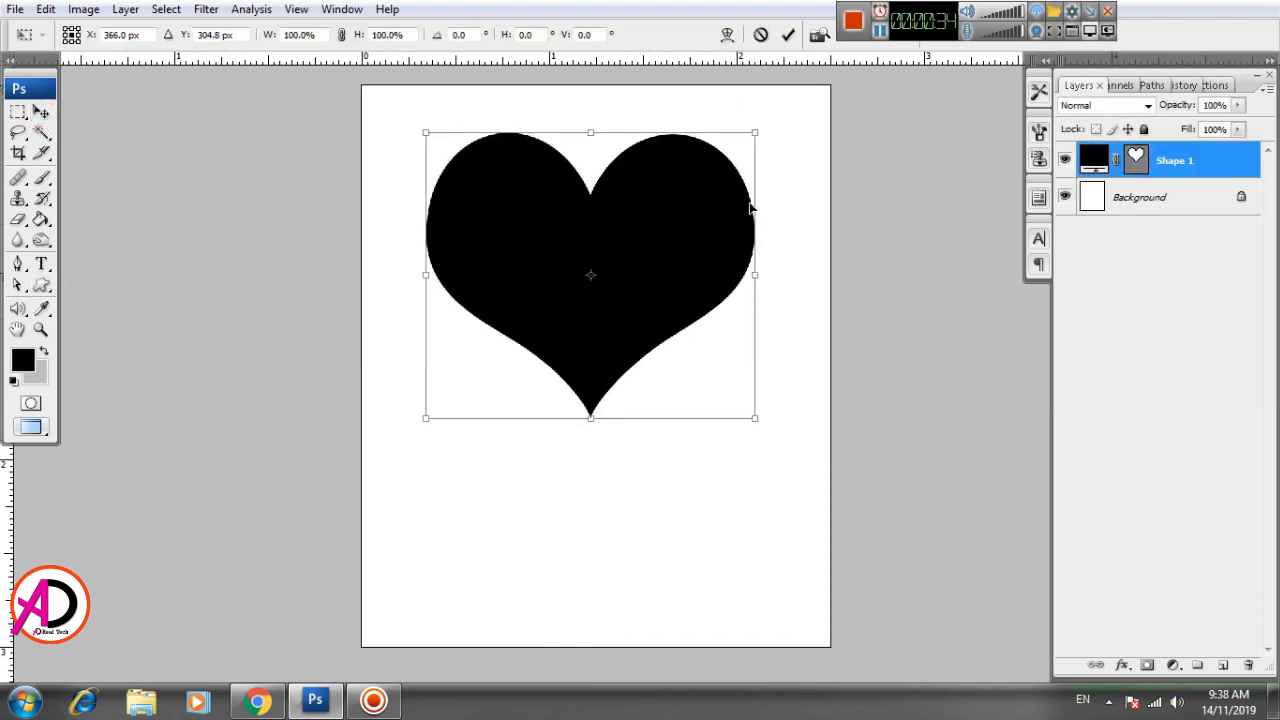
{"action": "left_click_drag", "start_coordinate": [761, 136], "coordinate": [780, 121]}
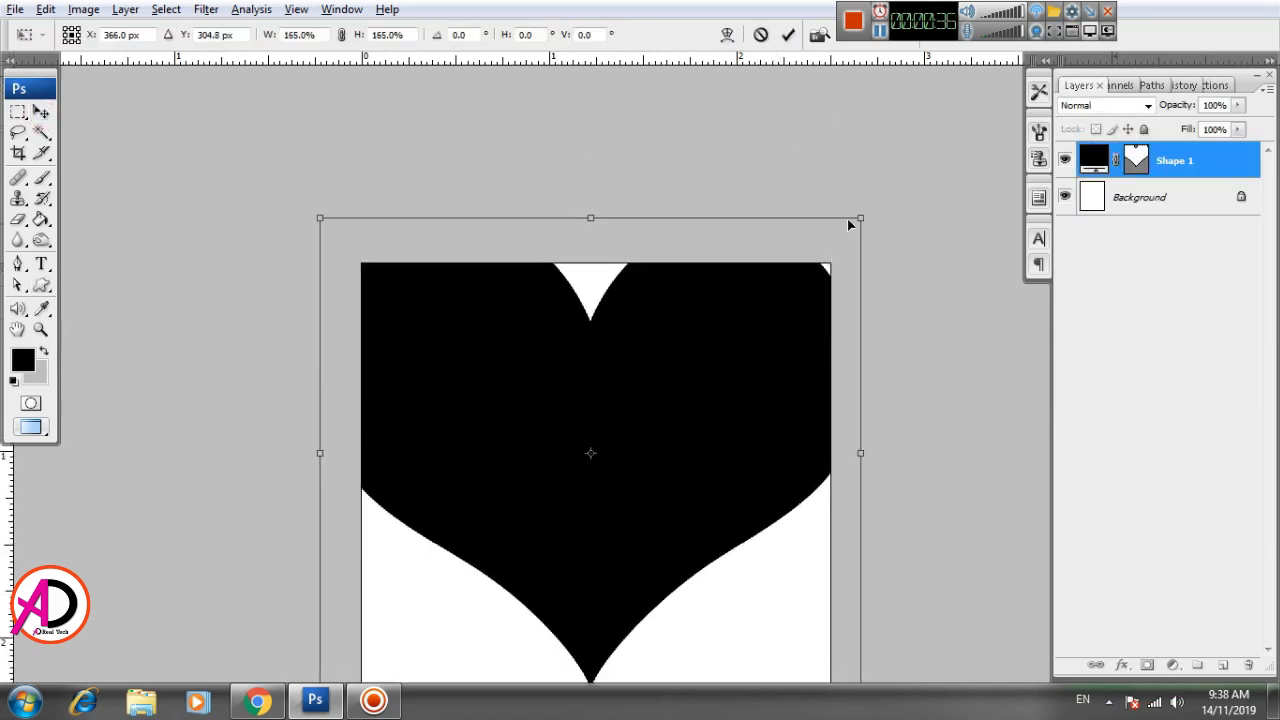
{"action": "left_click_drag", "start_coordinate": [848, 224], "coordinate": [769, 289]}
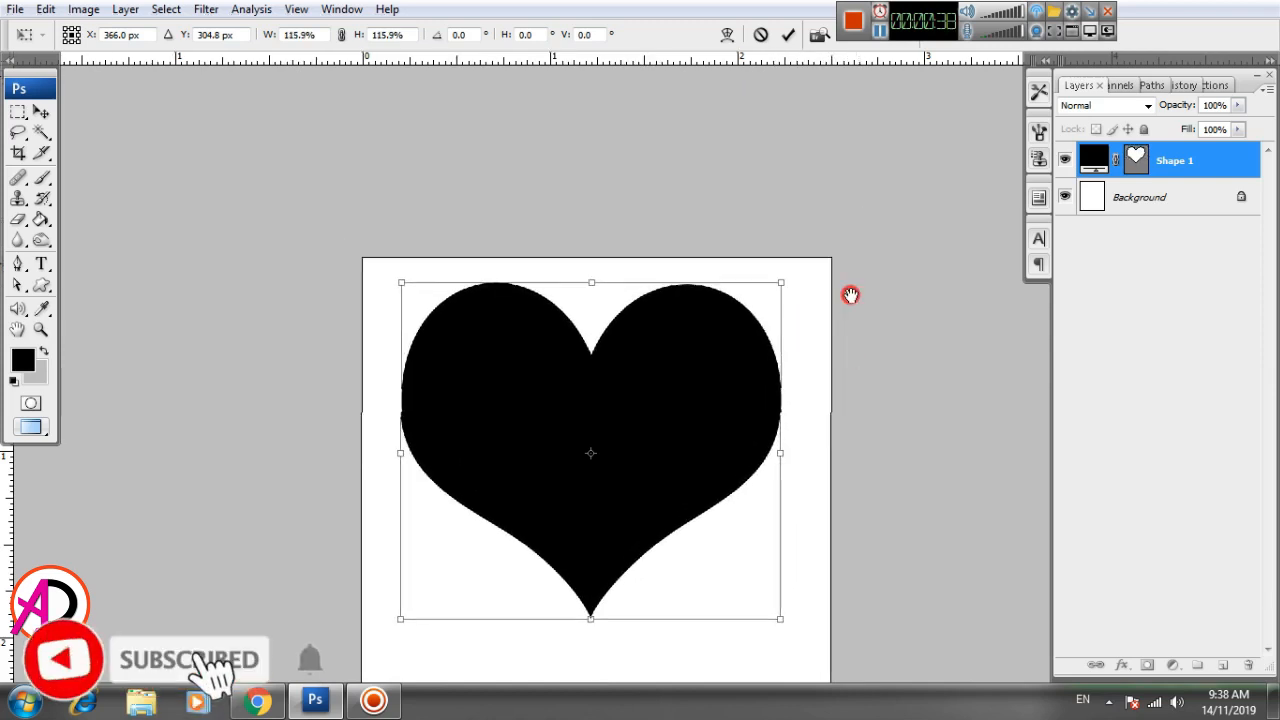
{"action": "left_click_drag", "start_coordinate": [851, 295], "coordinate": [848, 240]}
{"action": "left_click_drag", "start_coordinate": [646, 267], "coordinate": [654, 271]}
{"action": "double_click", "coordinate": [654, 271]}
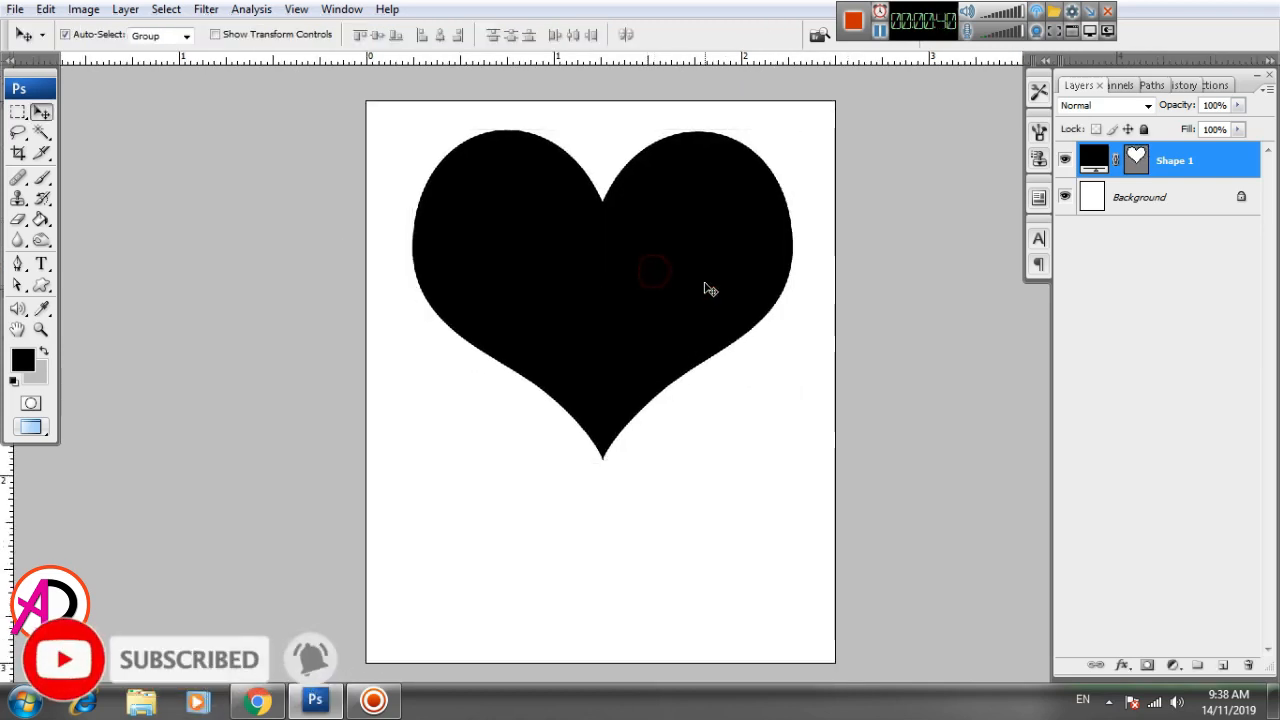
Set the heart's fill color to golden yellow #ffd200.
{"action": "double_click", "coordinate": [1094, 161]}
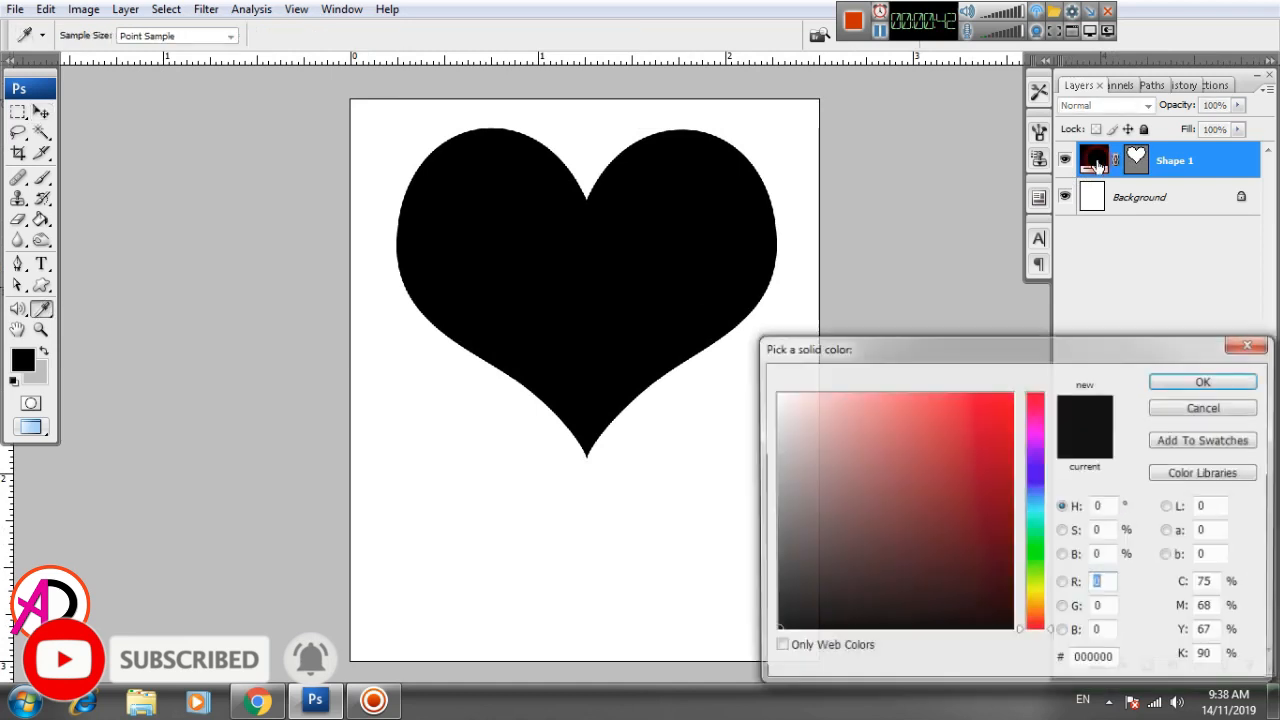
{"action": "left_click", "coordinate": [1036, 602]}
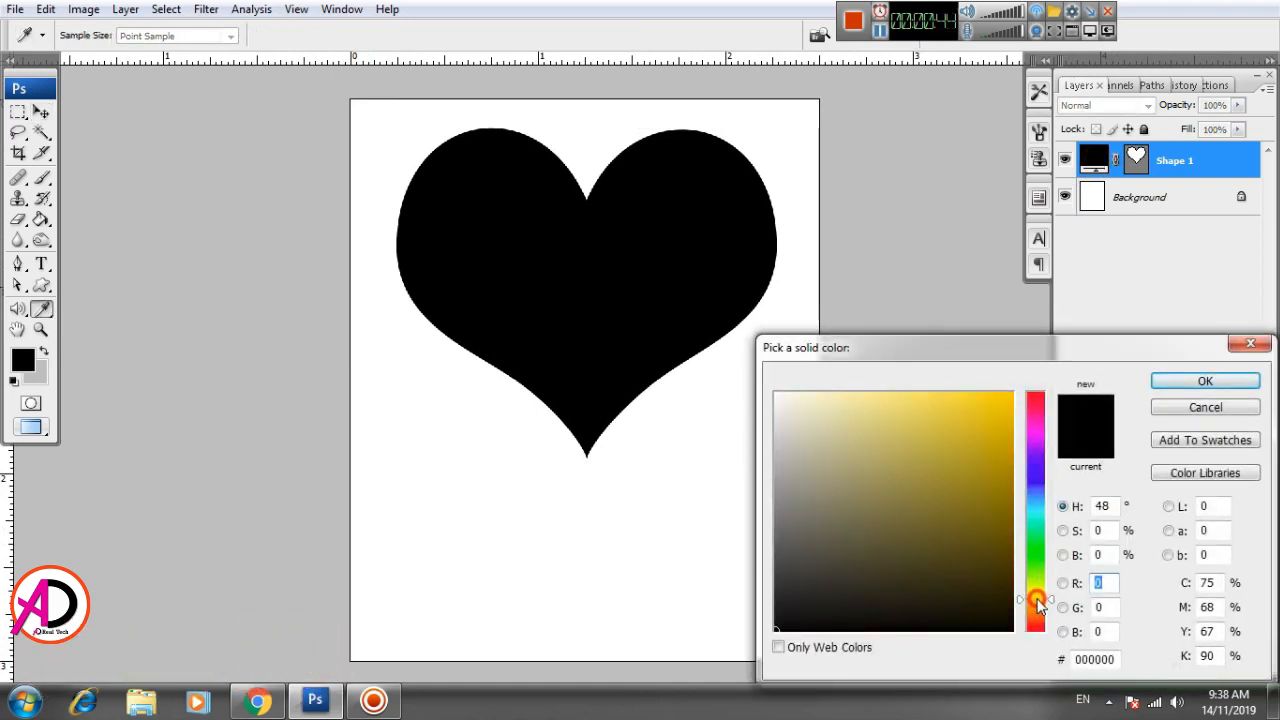
{"action": "left_click", "coordinate": [1016, 380]}
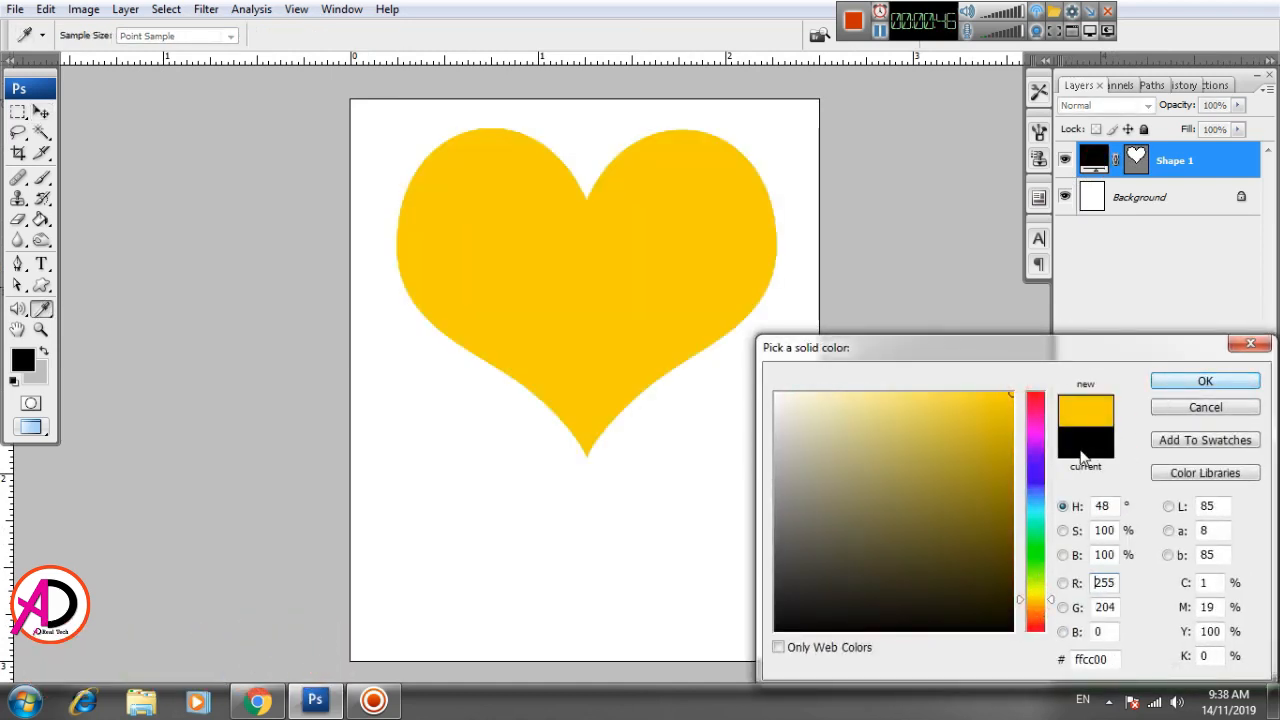
{"action": "left_click", "coordinate": [1037, 601]}
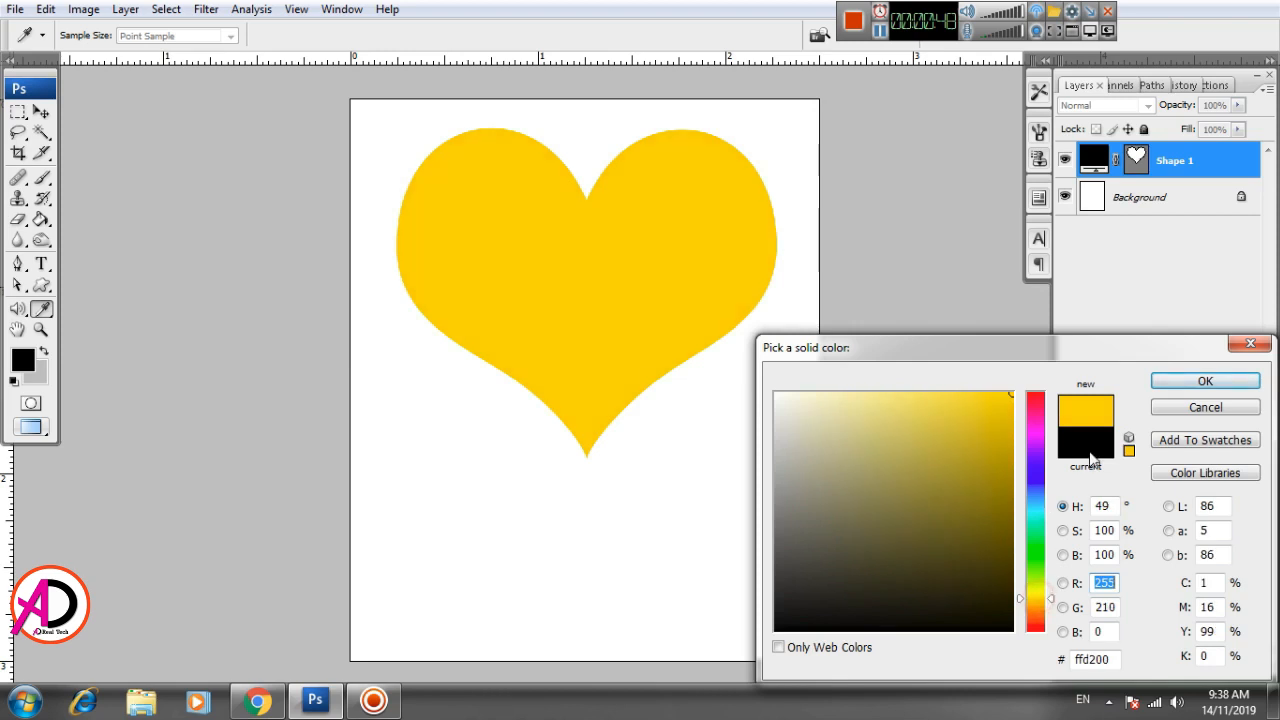
{"action": "key", "text": "Return"}
{"action": "key", "text": "v"}
{"action": "left_click_drag", "start_coordinate": [569, 334], "coordinate": [565, 327]}
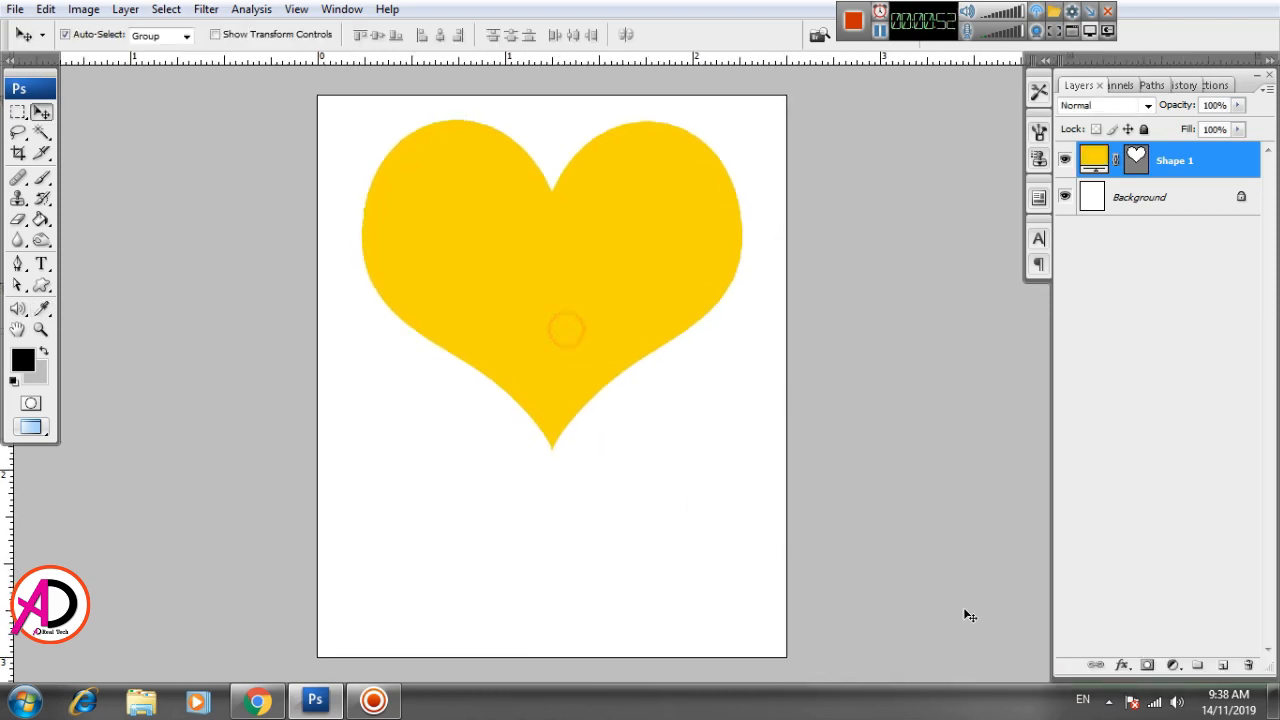
Add a red 6 px outside stroke to the heart layer.
{"action": "left_click", "coordinate": [1122, 665]}
{"action": "left_click", "coordinate": [1142, 654]}
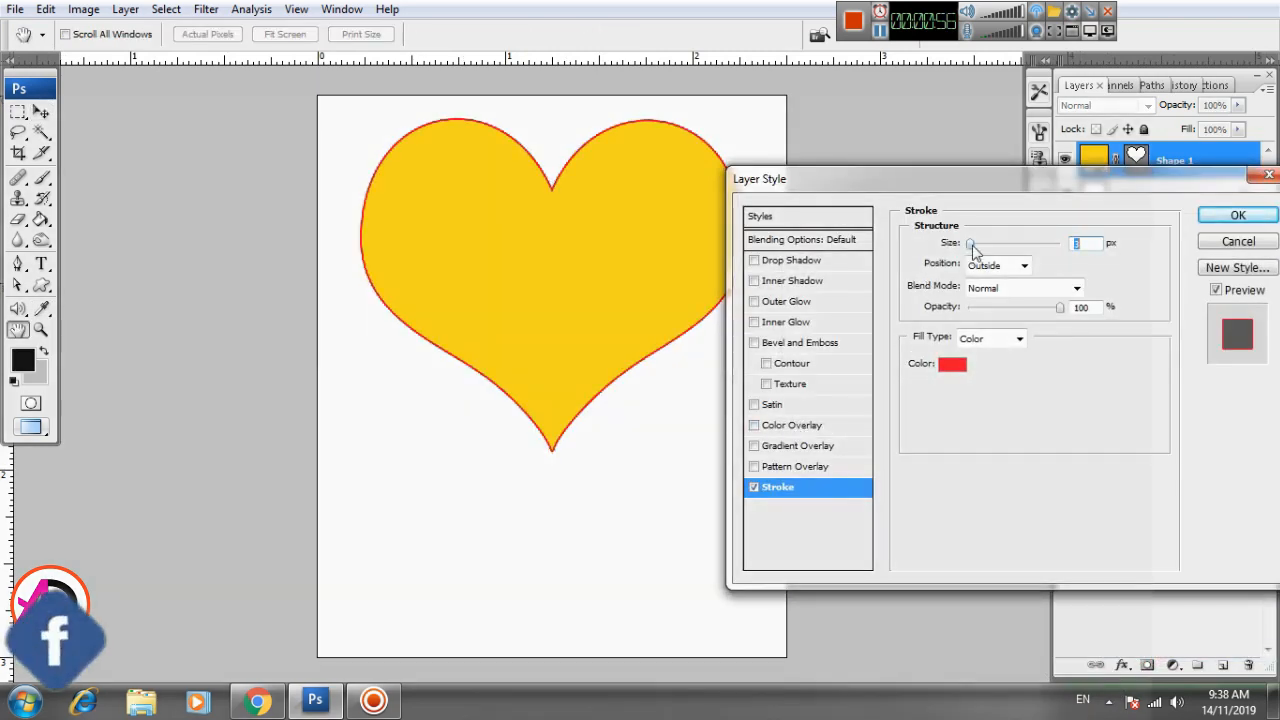
{"action": "left_click_drag", "start_coordinate": [970, 245], "coordinate": [986, 272]}
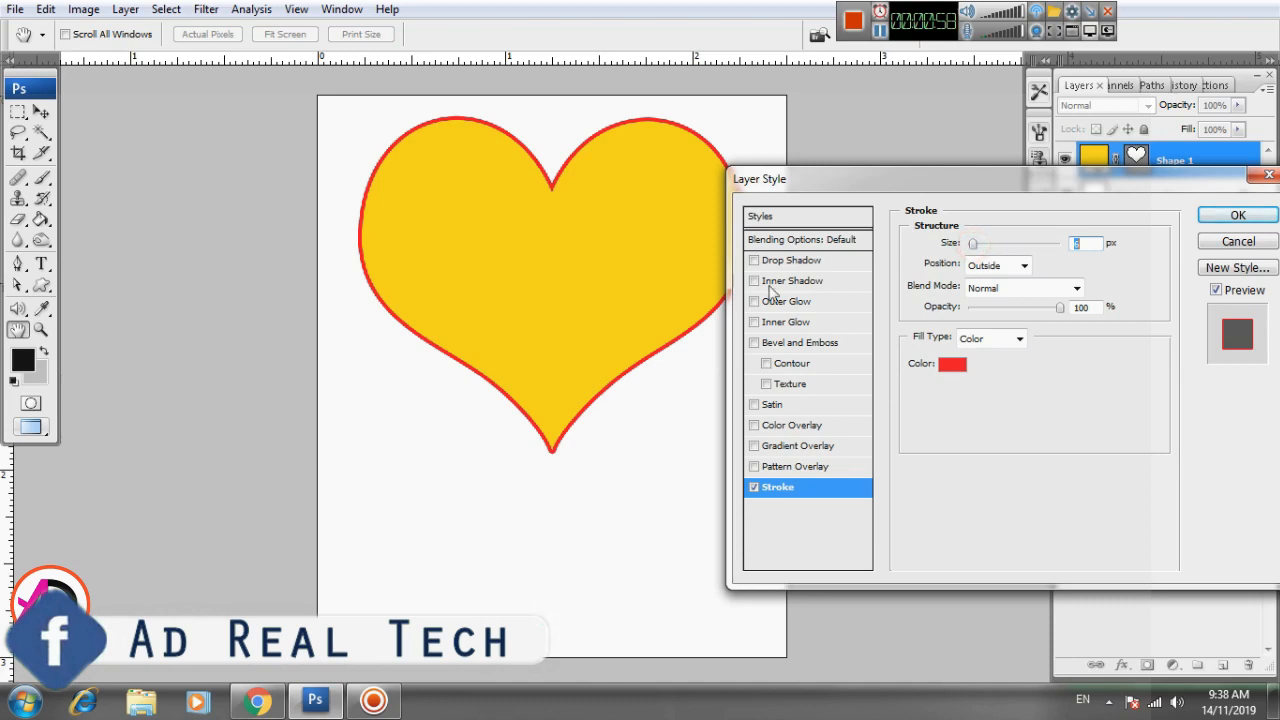
{"action": "key", "text": "Return"}
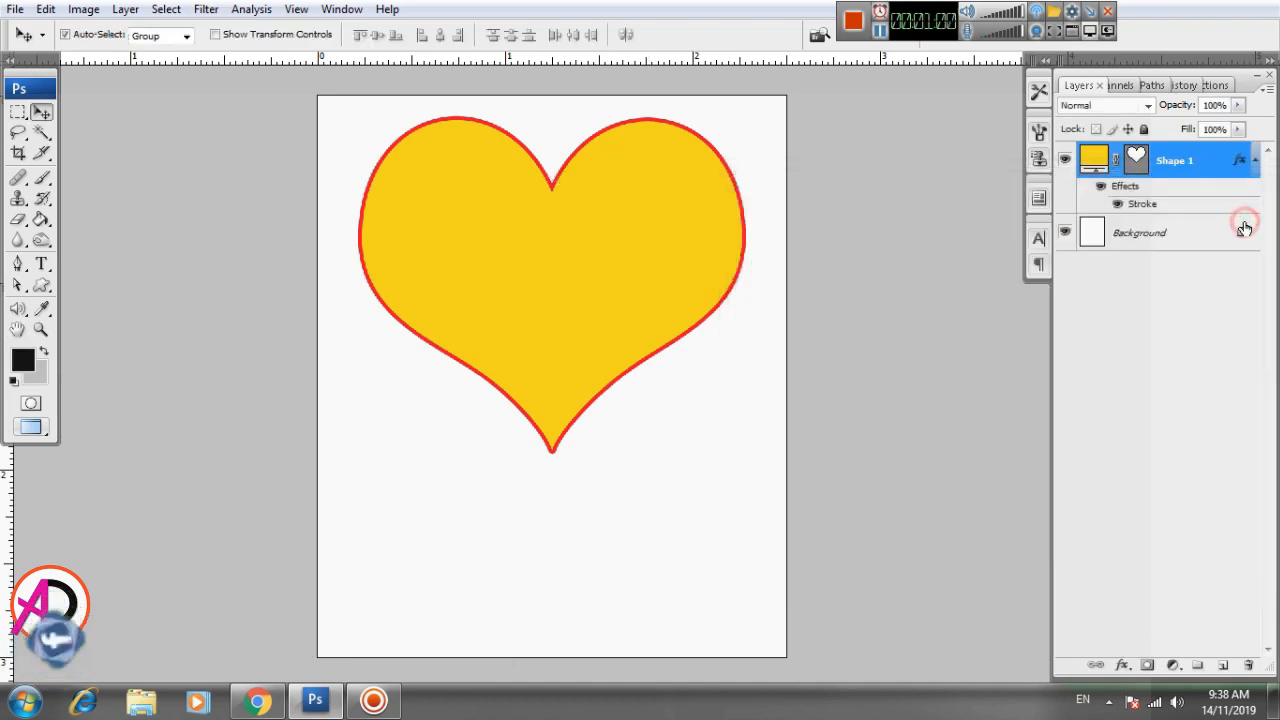
Draw a slanted ribbon tail with a notched lower end as a Pen shape, running from inside the heart toward the page's lower-left area.
{"action": "left_click_drag", "start_coordinate": [638, 410], "coordinate": [600, 491]}
{"action": "scroll", "coordinate": [591, 372], "scroll_direction": "up", "scroll_amount": 3}
{"action": "scroll", "coordinate": [594, 377], "scroll_direction": "down", "scroll_amount": 4}
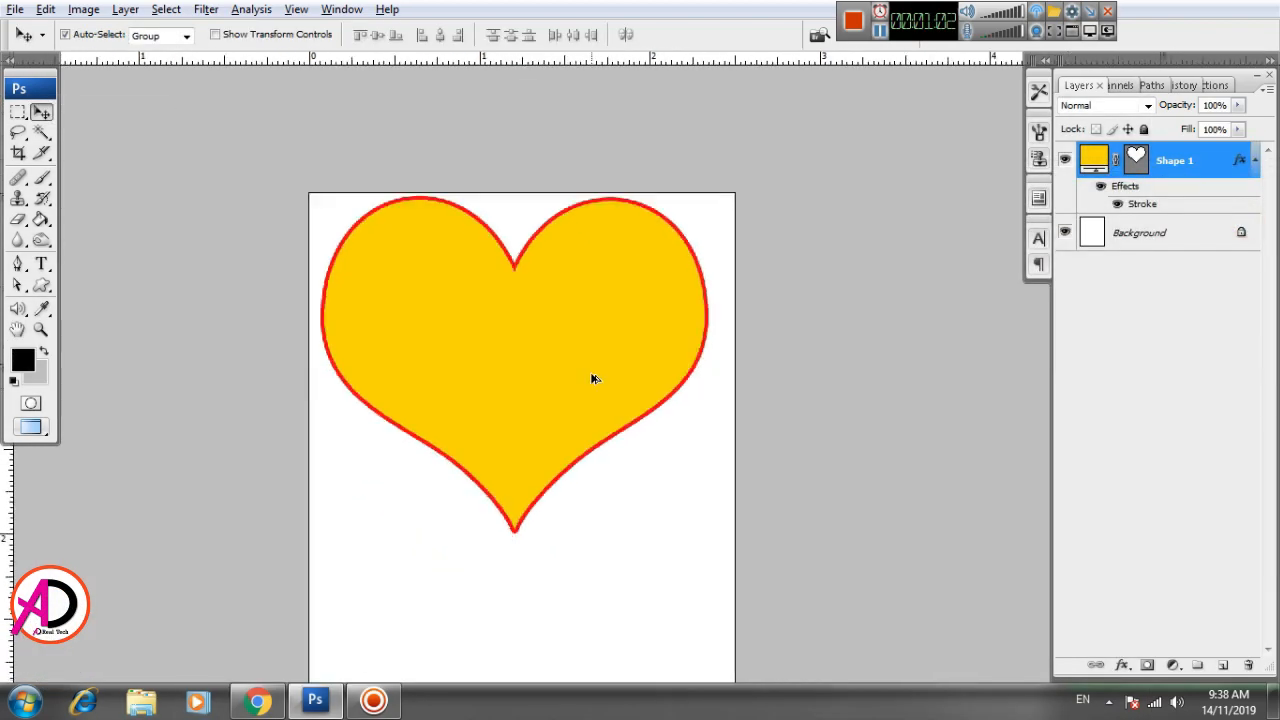
{"action": "left_click_drag", "start_coordinate": [621, 405], "coordinate": [619, 335]}
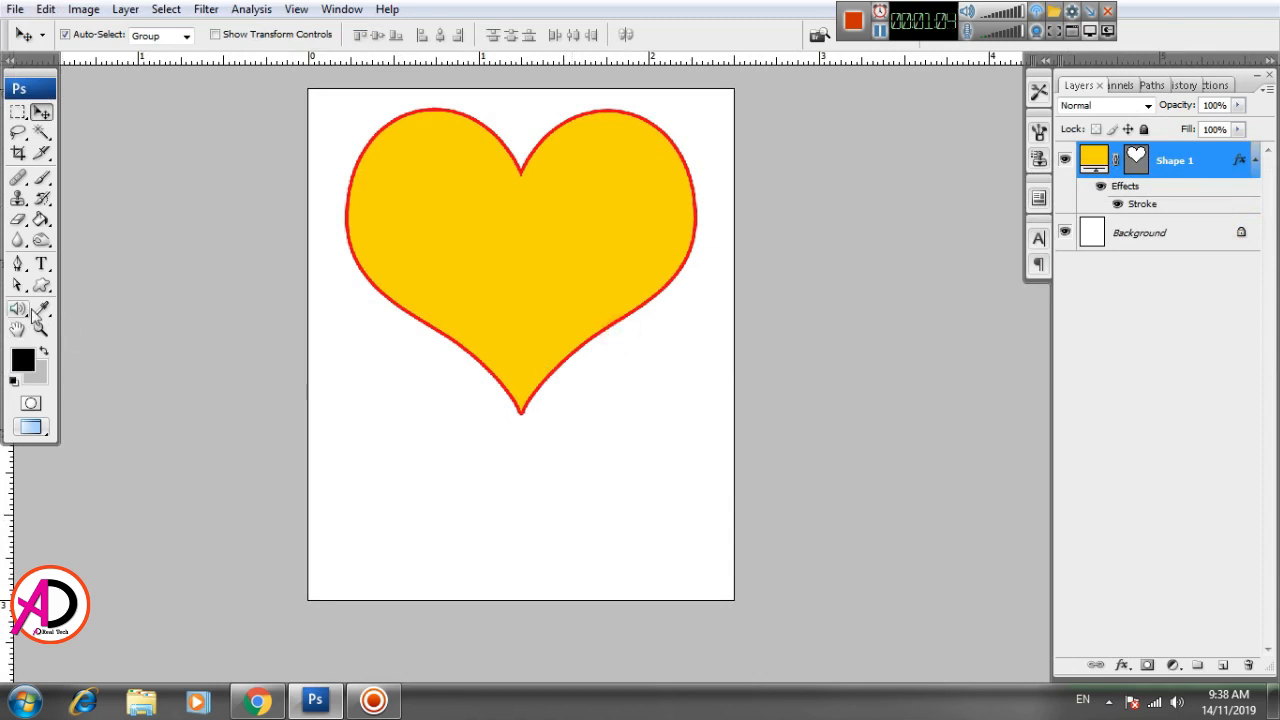
{"action": "left_click", "coordinate": [19, 264]}
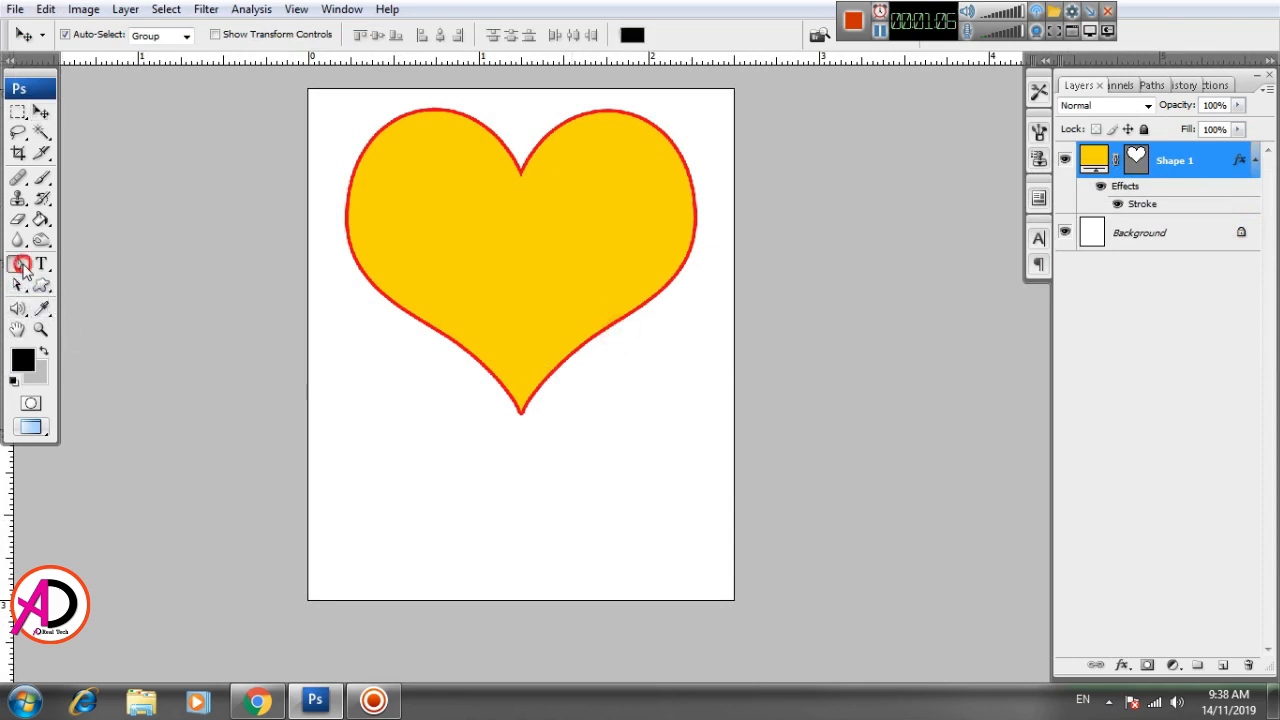
{"action": "left_click", "coordinate": [365, 544]}
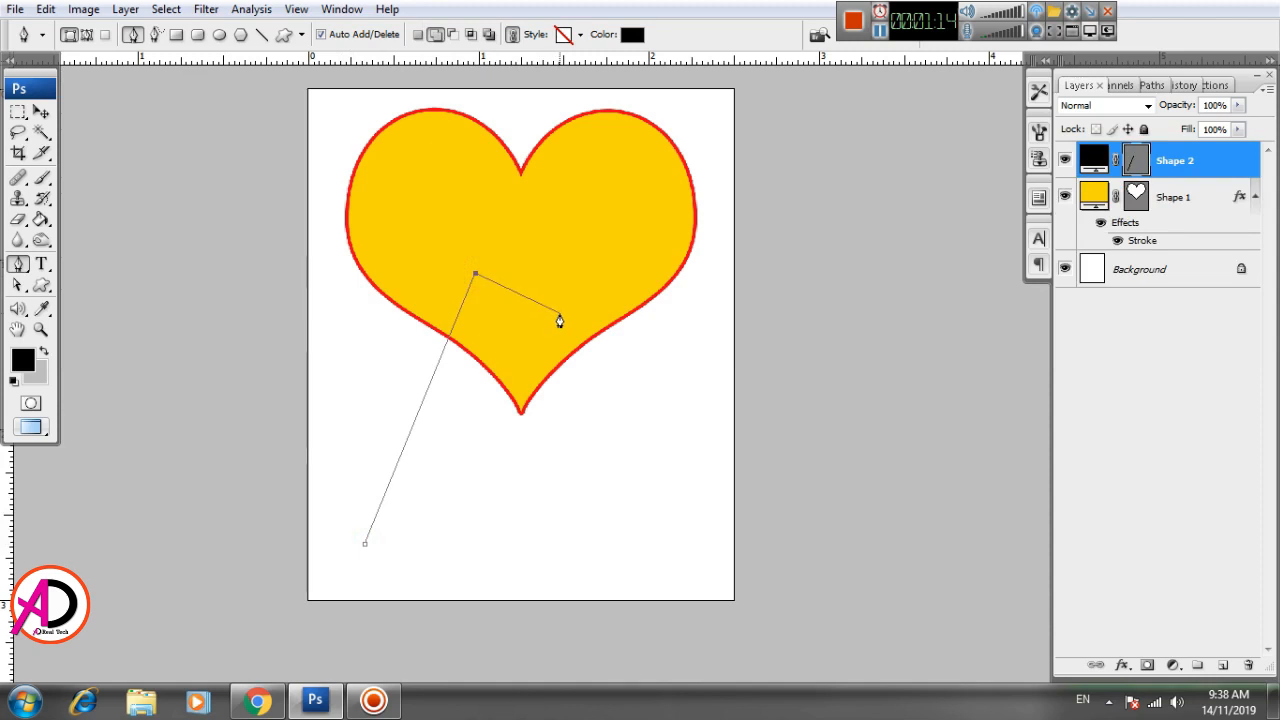
{"action": "left_click", "coordinate": [562, 315]}
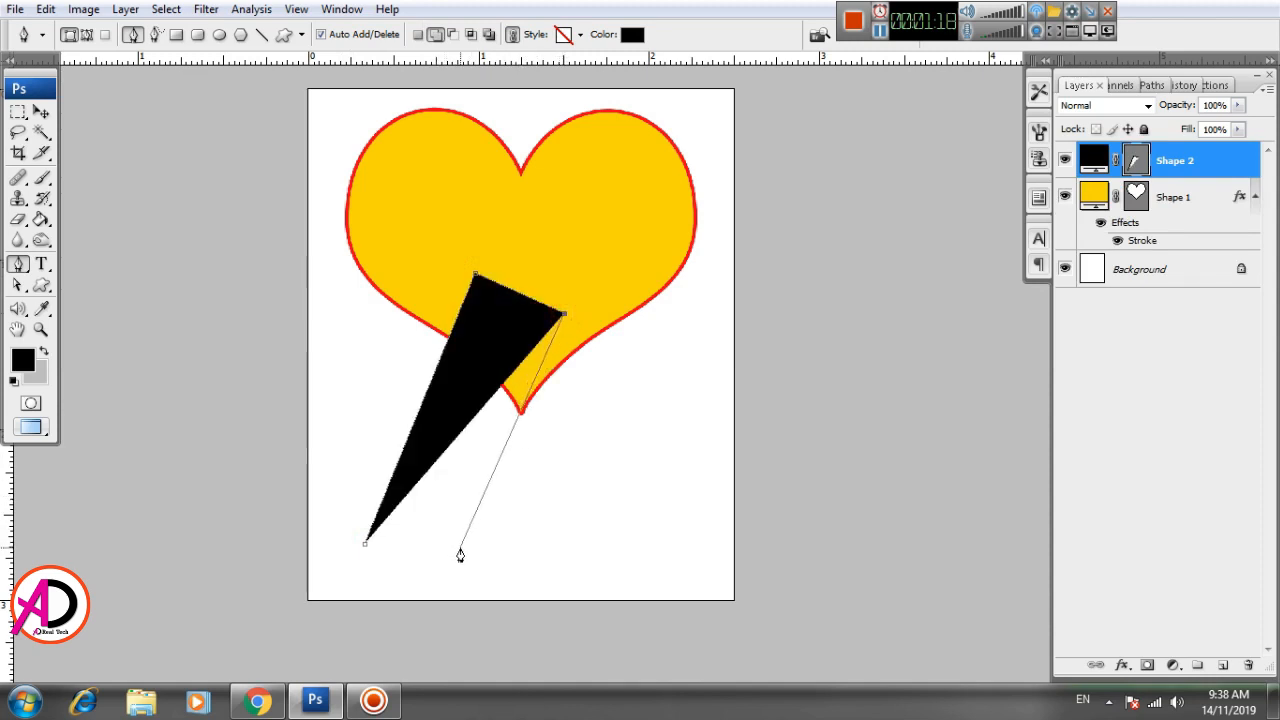
{"action": "left_click", "coordinate": [460, 547]}
{"action": "left_click", "coordinate": [426, 506]}
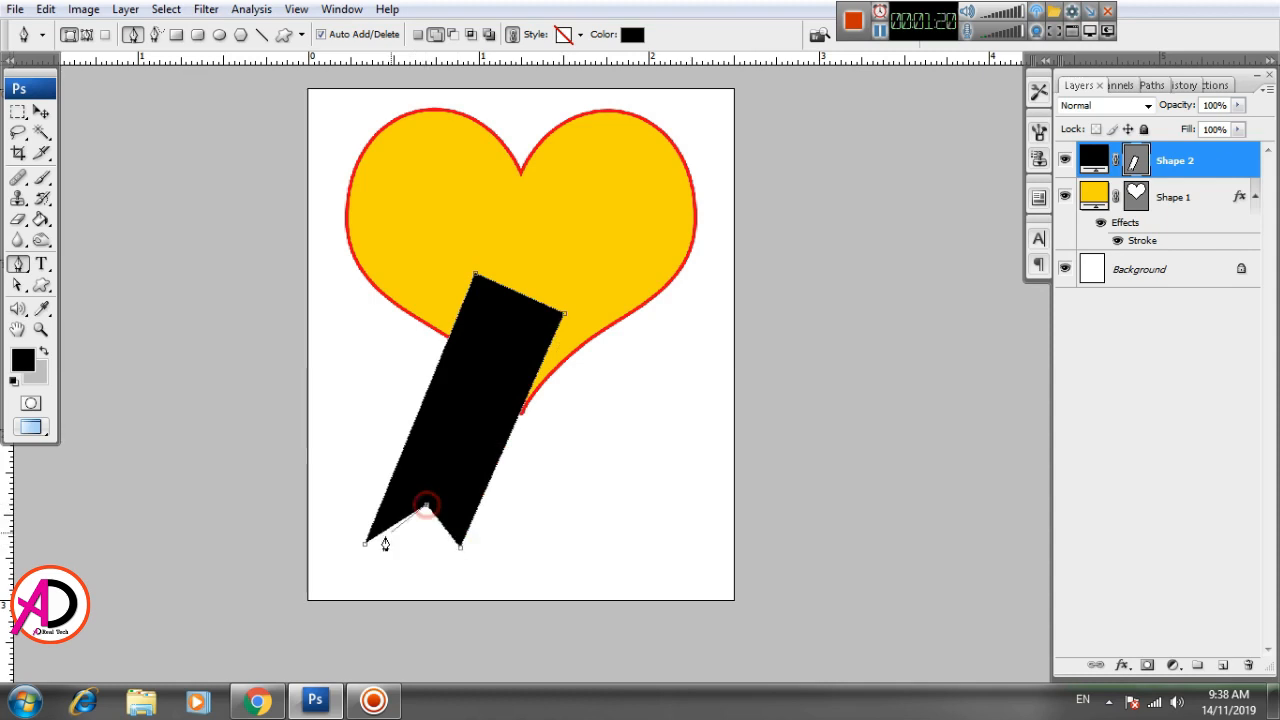
{"action": "left_click", "coordinate": [365, 544]}
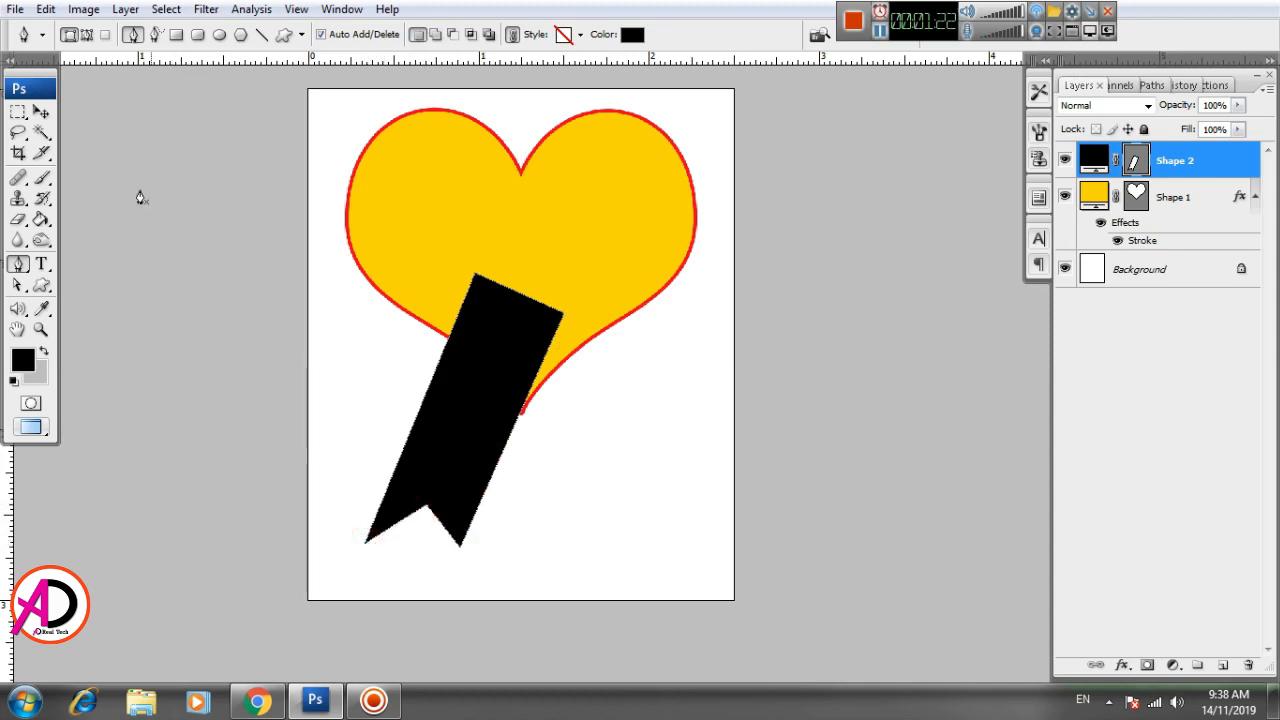
Set the ribbon tail's fill color to pure red #ff0000.
{"action": "left_click", "coordinate": [40, 112]}
{"action": "left_click", "coordinate": [531, 449]}
{"action": "left_click", "coordinate": [486, 403]}
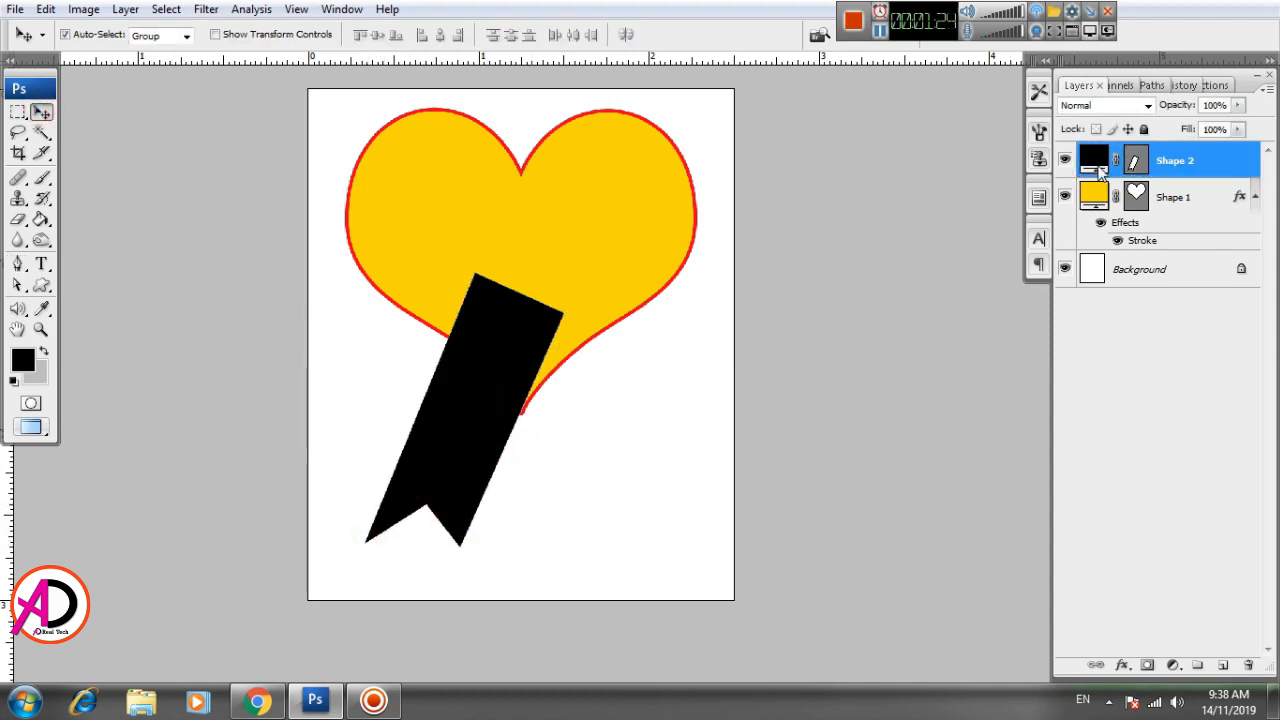
{"action": "double_click", "coordinate": [1094, 160]}
{"action": "left_click_drag", "start_coordinate": [969, 425], "coordinate": [1003, 467]}
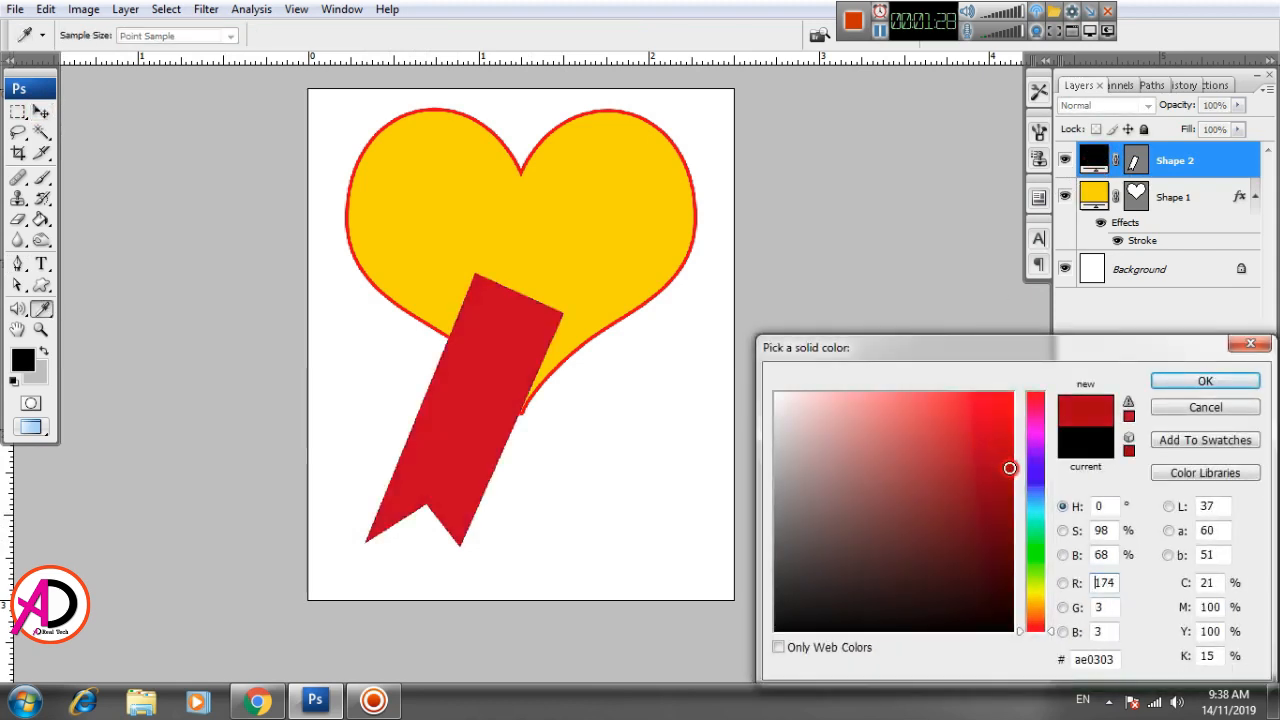
{"action": "left_click_drag", "start_coordinate": [1016, 398], "coordinate": [1030, 350]}
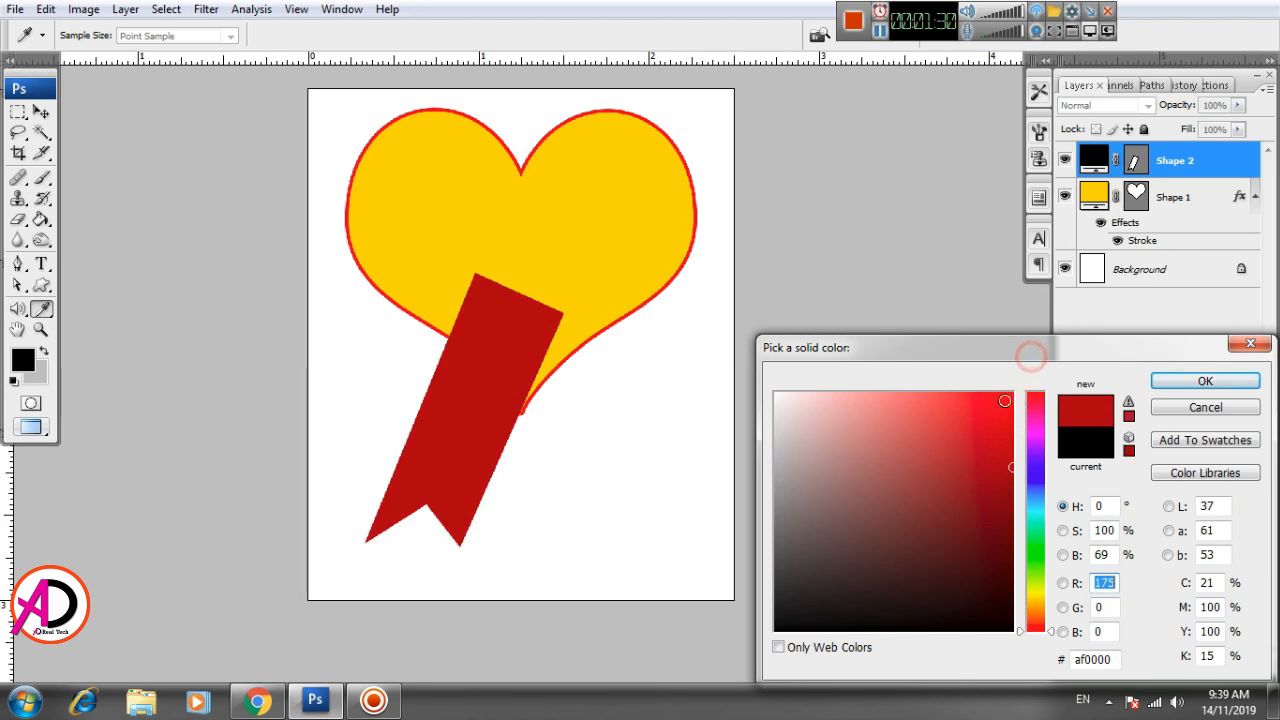
{"action": "left_click", "coordinate": [1203, 380]}
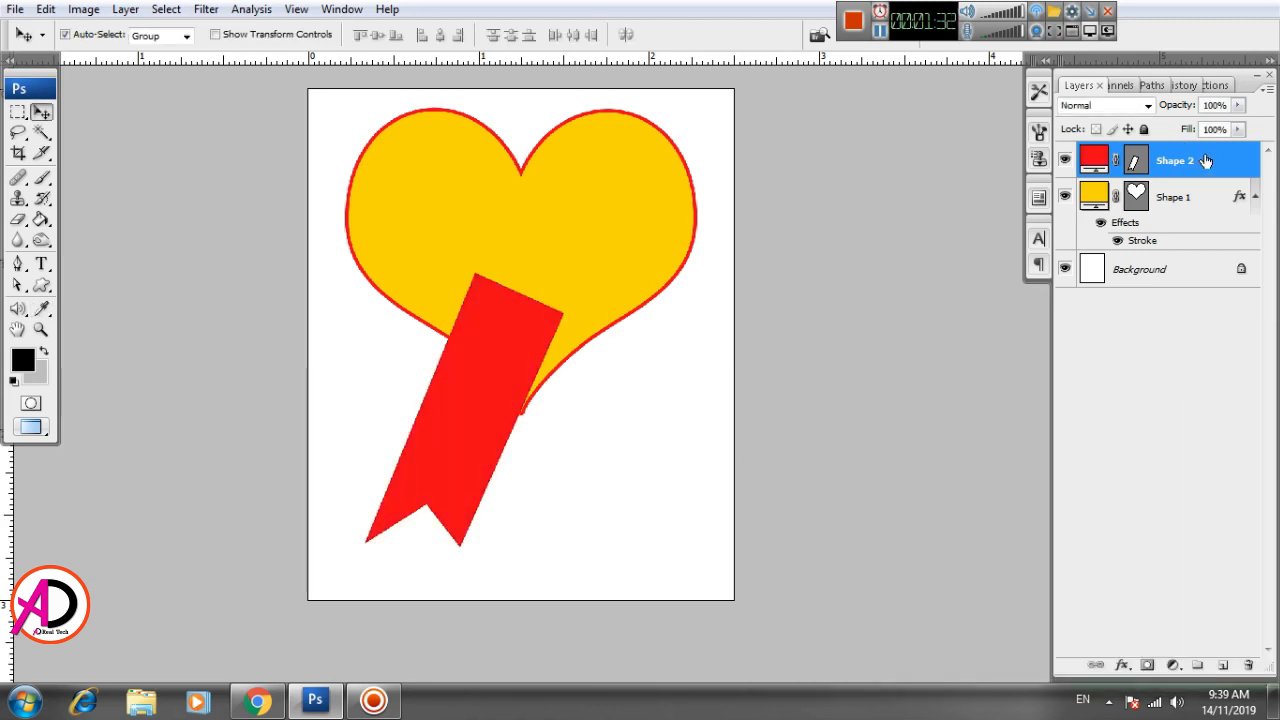
Place the red ribbon layer beneath the heart layer and duplicate the ribbon to its right.
{"action": "left_click_drag", "start_coordinate": [1205, 161], "coordinate": [1200, 252]}
{"action": "left_click", "coordinate": [598, 503]}
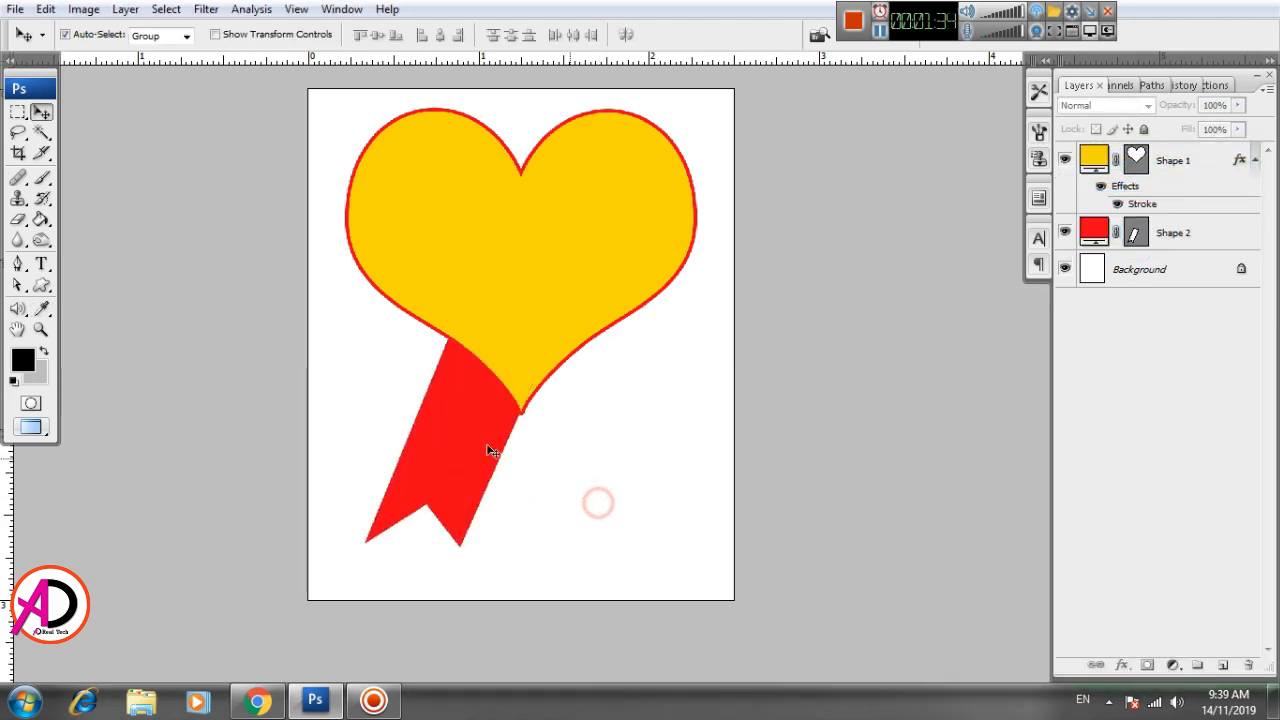
{"action": "left_click_drag", "start_coordinate": [578, 457], "coordinate": [537, 425]}
{"action": "left_click", "coordinate": [449, 429]}
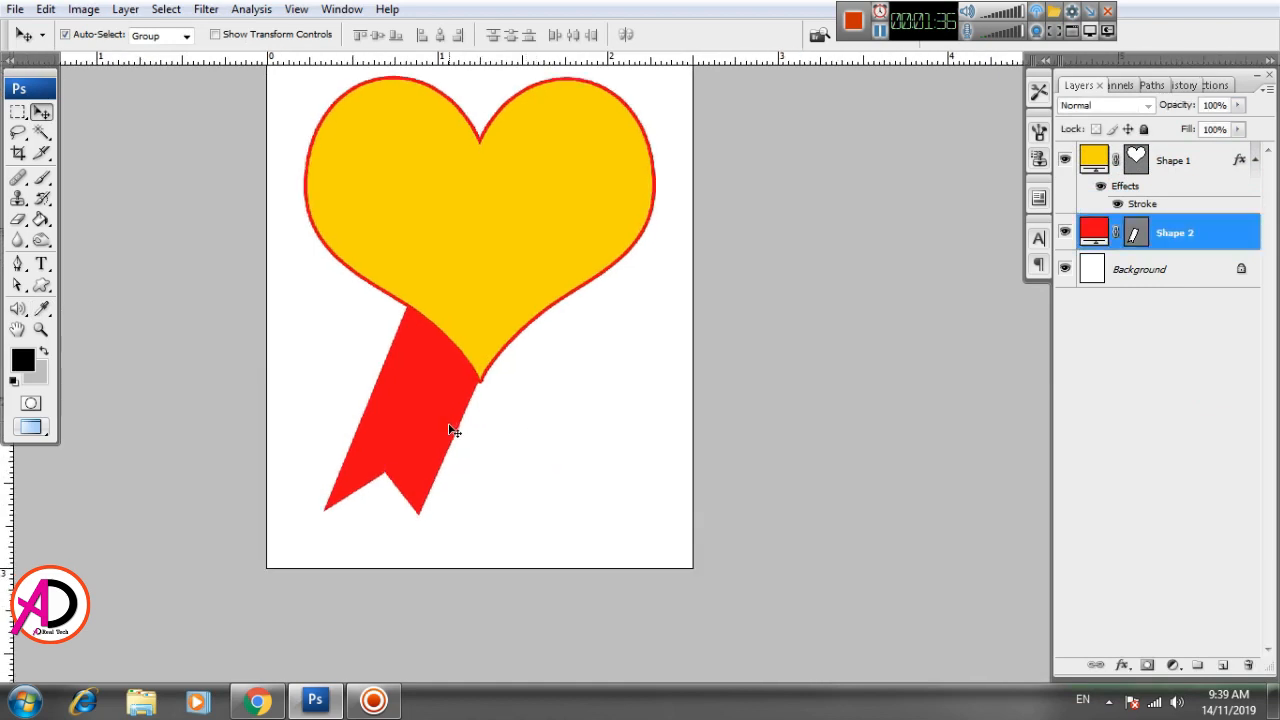
{"action": "left_click_drag", "start_coordinate": [437, 424], "coordinate": [549, 446]}
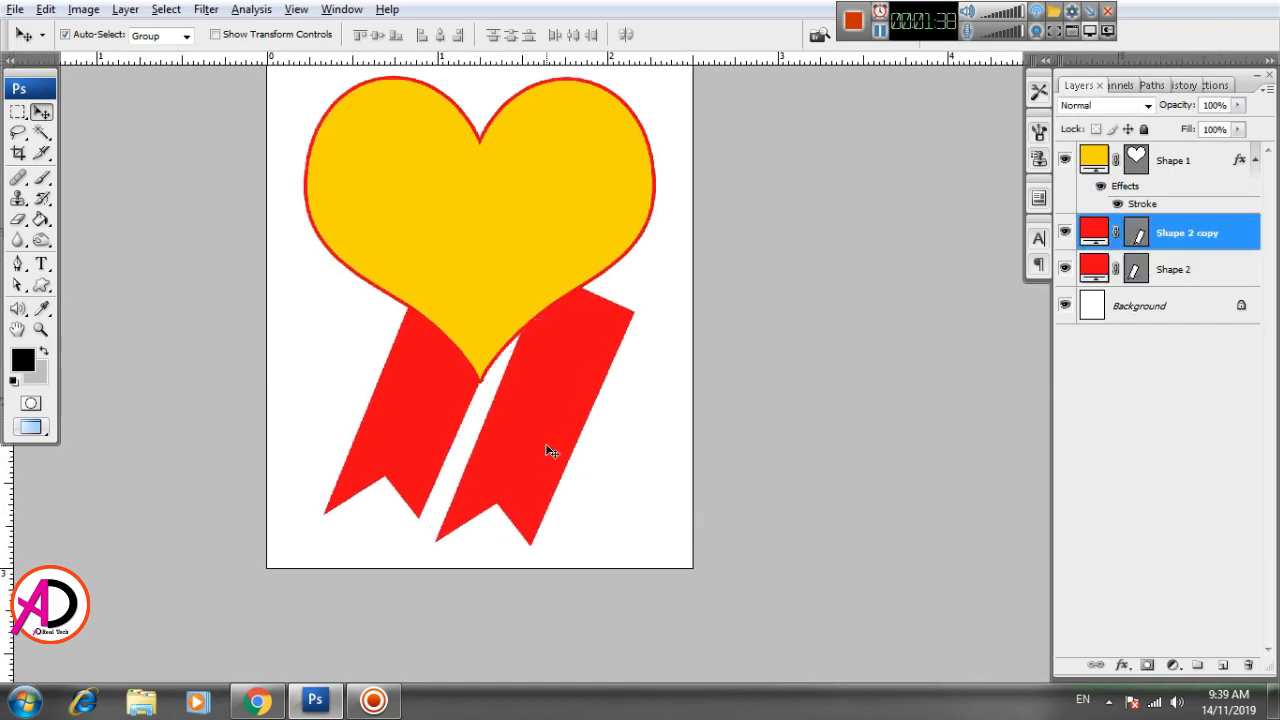
{"action": "left_click_drag", "start_coordinate": [590, 364], "coordinate": [594, 363]}
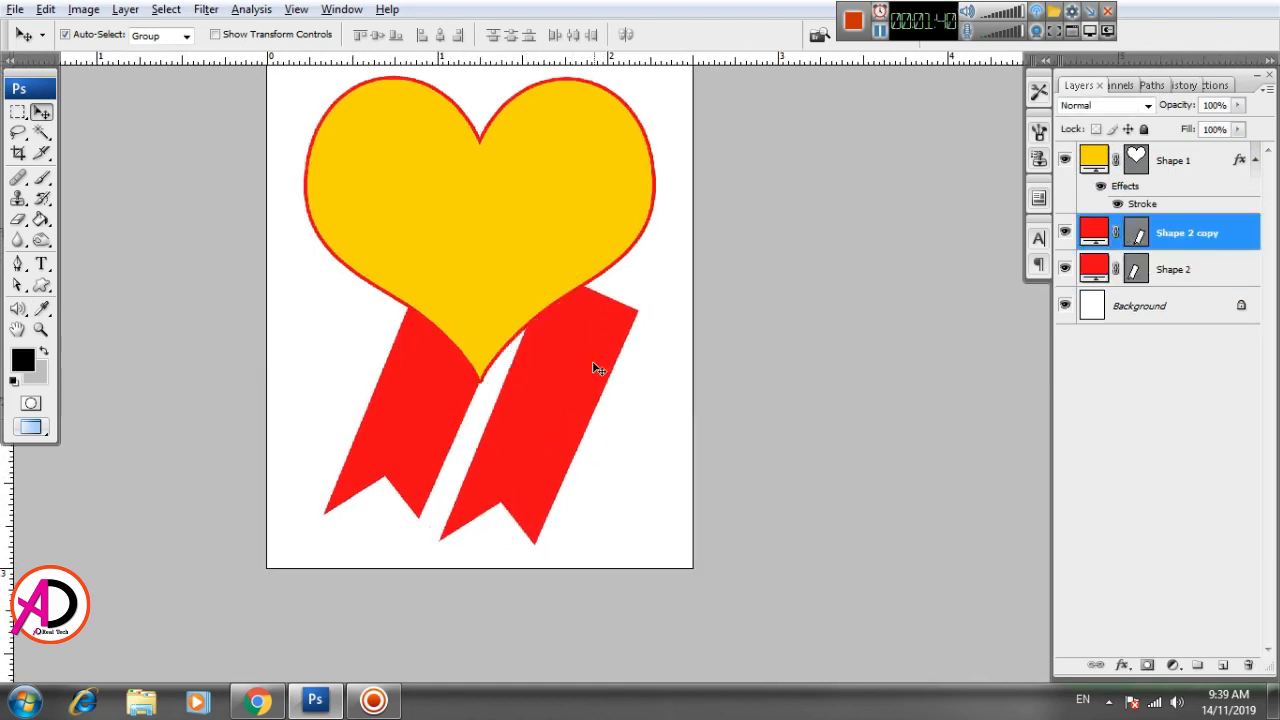
Flip the copied ribbon horizontally and position it under the heart's right side, mirroring the original ribbon.
{"action": "key", "text": "ctrl+t"}
{"action": "right_click", "coordinate": [601, 335]}
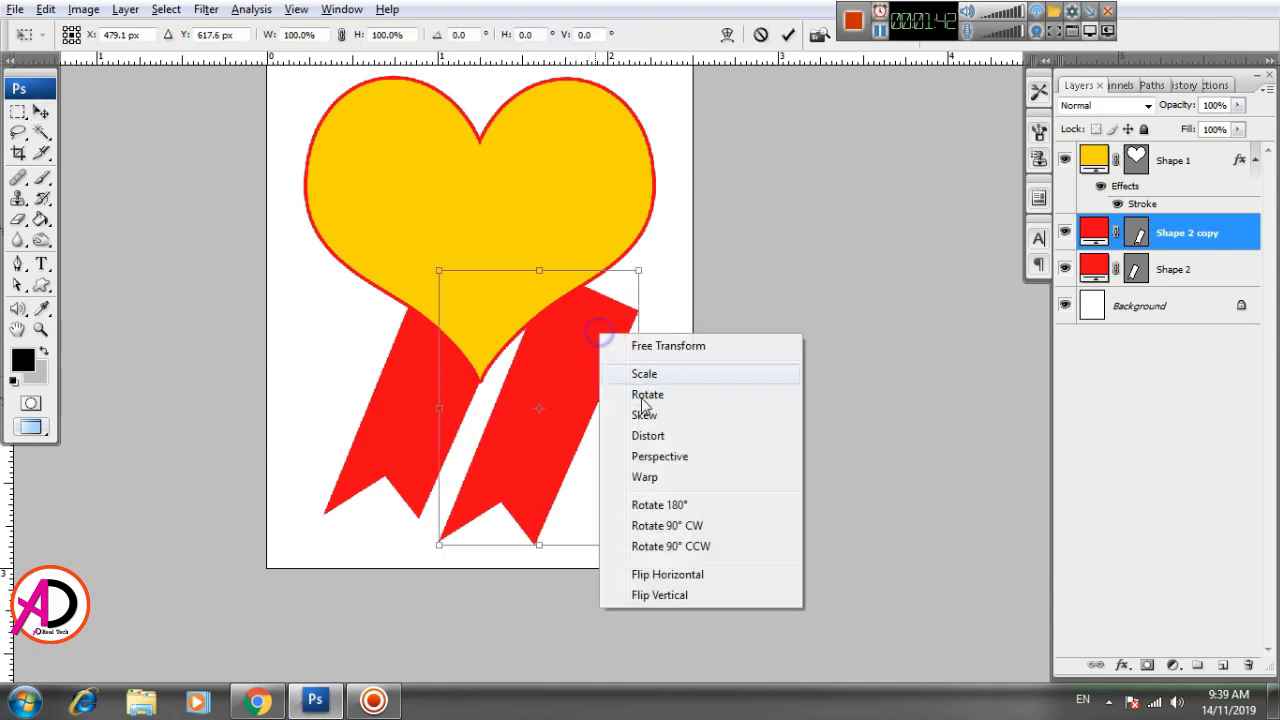
{"action": "left_click", "coordinate": [670, 576]}
{"action": "left_click_drag", "start_coordinate": [575, 450], "coordinate": [577, 420]}
{"action": "key", "text": "Return"}
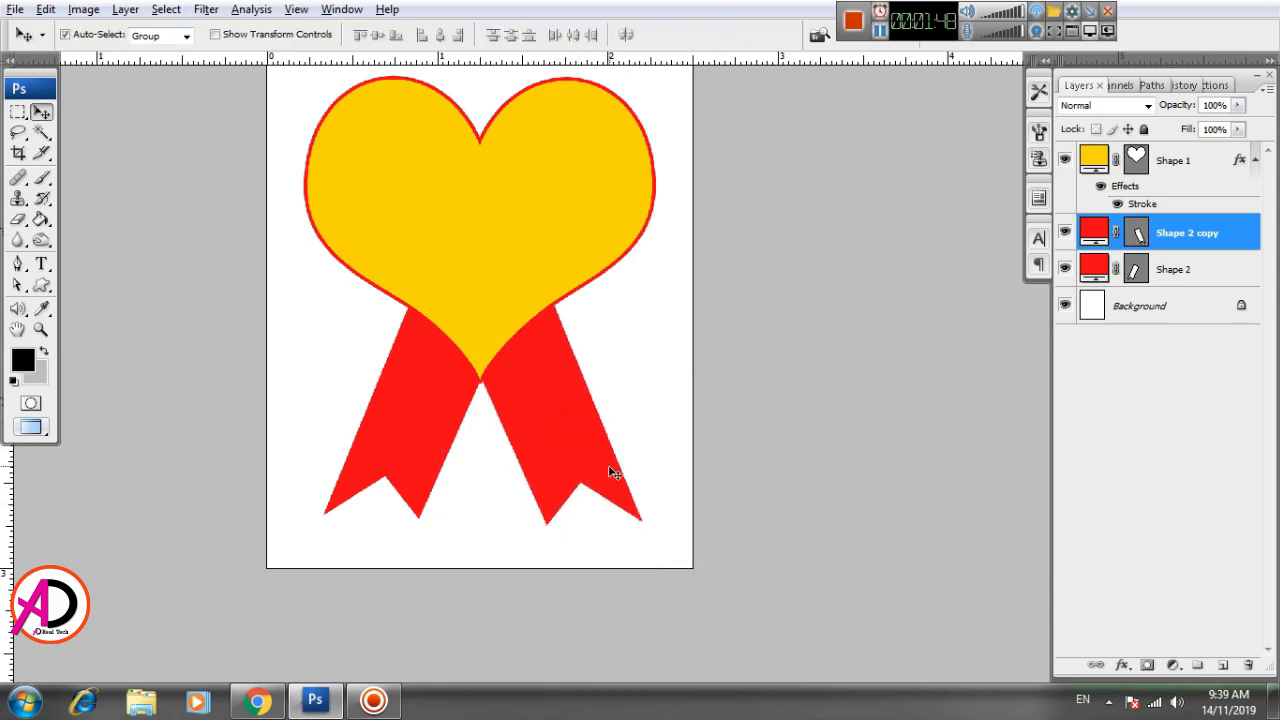
Set the right ribbon's fill color to blue #006cff.
{"action": "double_click", "coordinate": [1106, 232]}
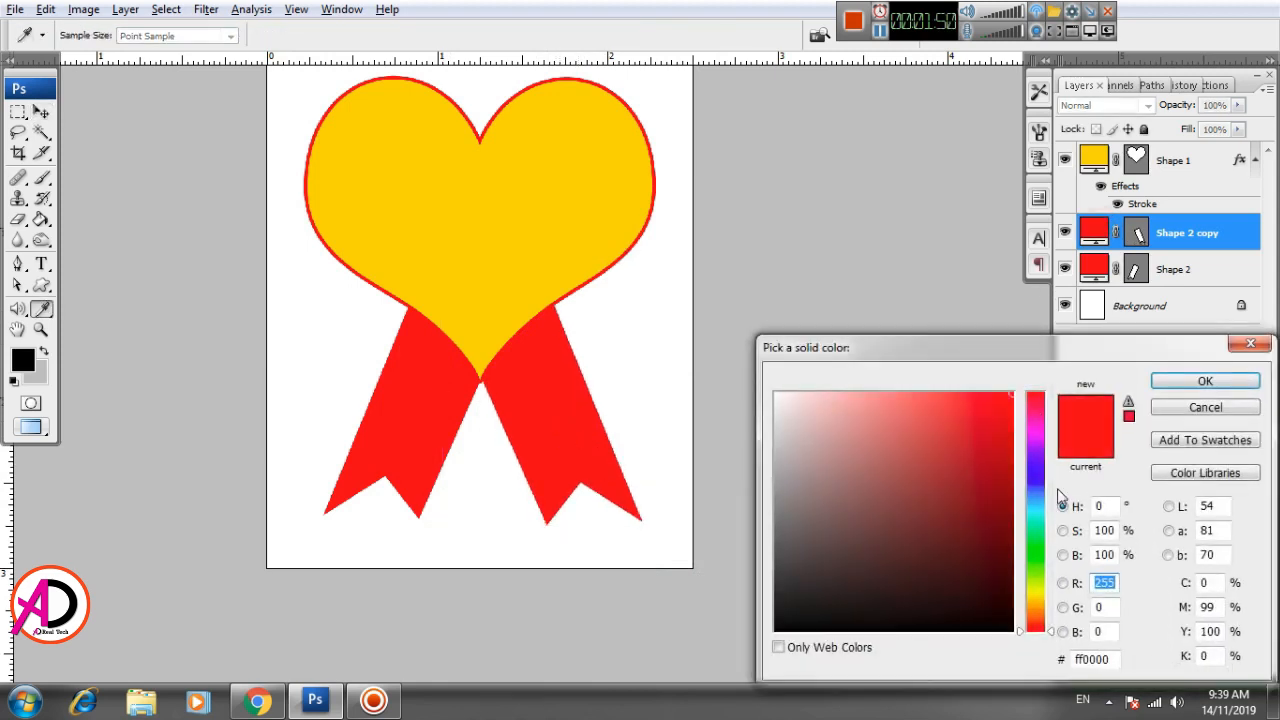
{"action": "left_click_drag", "start_coordinate": [1035, 476], "coordinate": [1035, 489]}
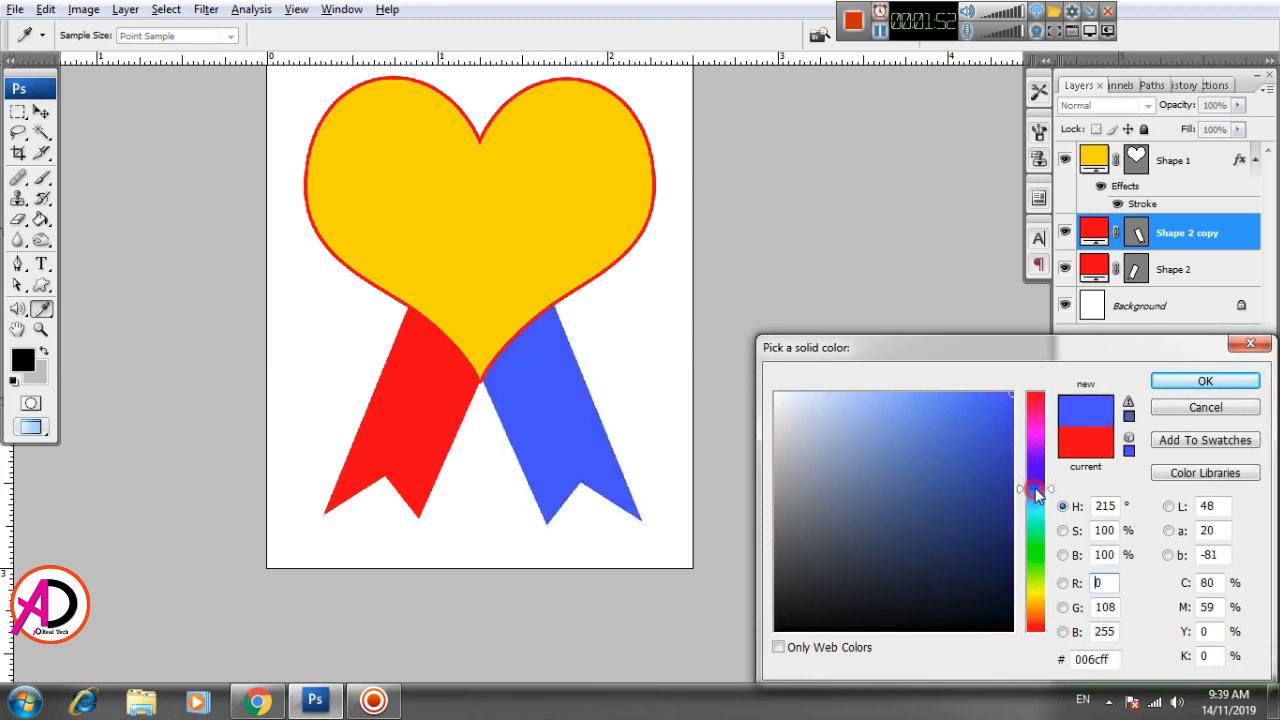
{"action": "left_click", "coordinate": [1200, 383]}
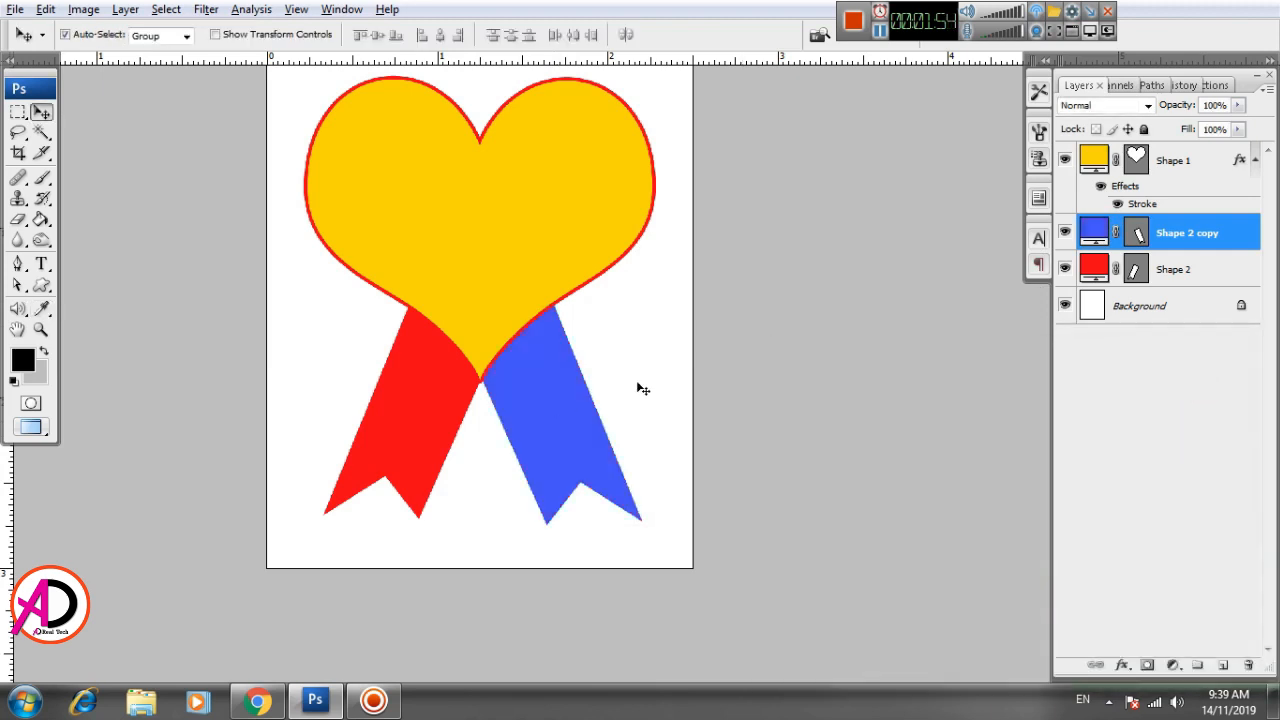
Nudge the blue ribbon slightly left so it meets the heart's lower tip.
{"action": "left_click", "coordinate": [640, 383]}
{"action": "left_click", "coordinate": [556, 405]}
{"action": "key", "text": "Left"}
{"action": "key", "text": "Left"}
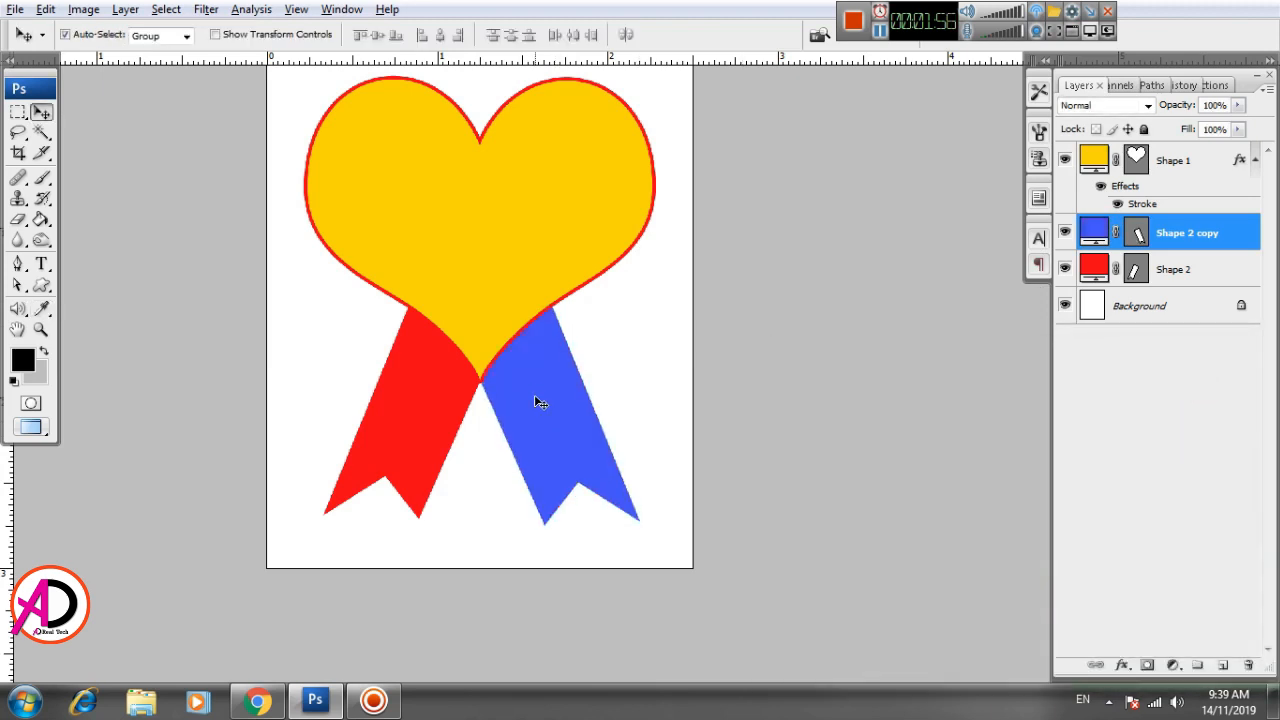
Nudge the blue ribbon slightly up and left so its inner edge meets the heart's lower tip.
{"action": "key", "text": "Up"}
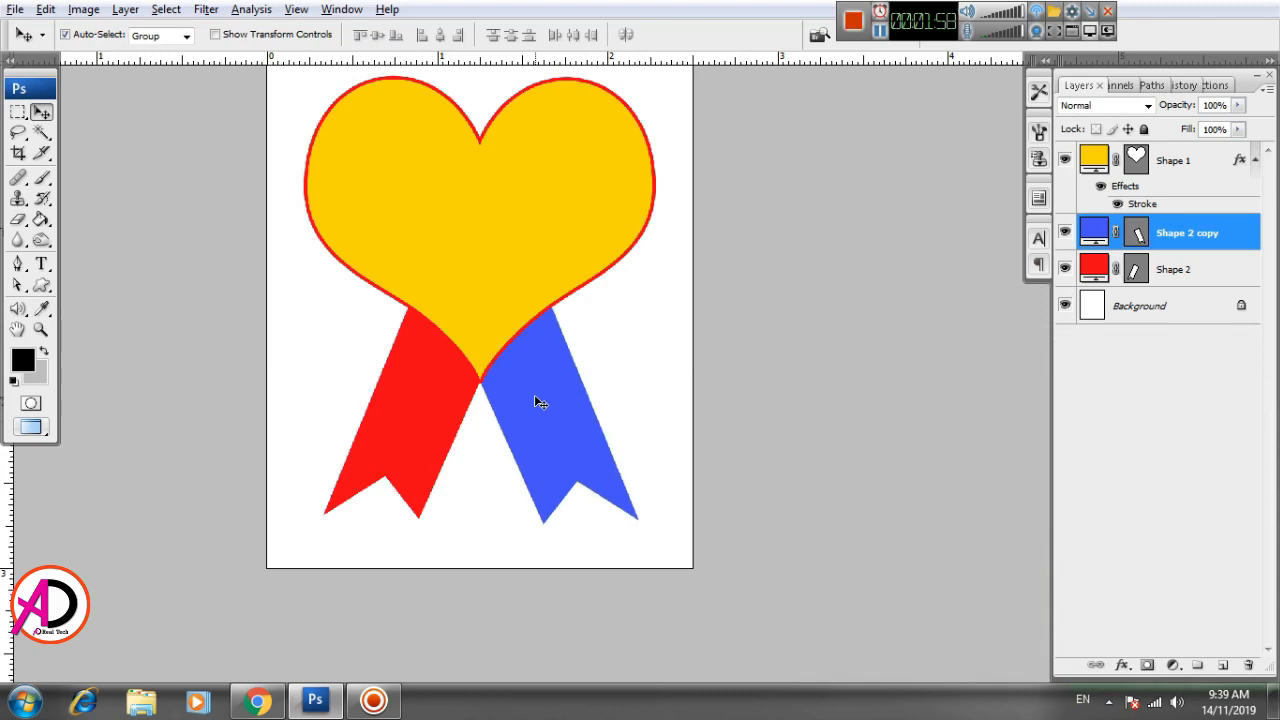
{"action": "key", "text": "Left"}
{"action": "key", "text": "space"}
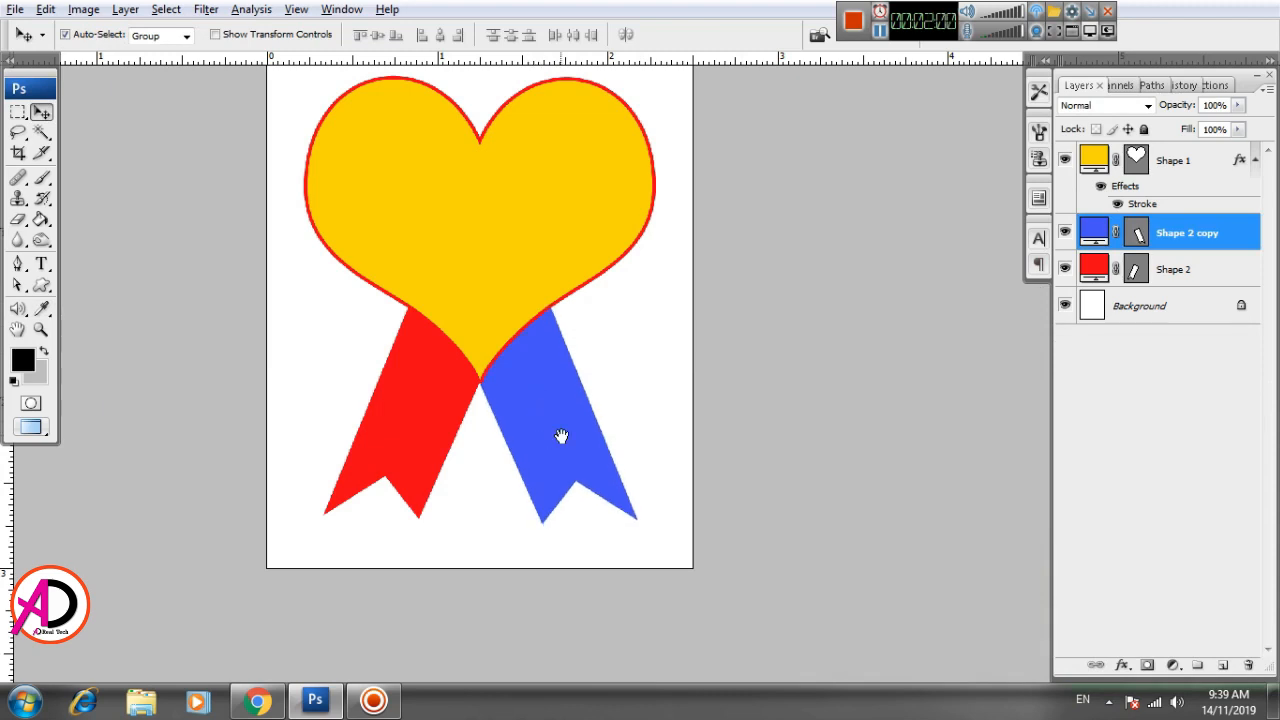
{"action": "left_click_drag", "start_coordinate": [563, 435], "coordinate": [570, 433]}
{"action": "key", "text": "Right"}
Change the red left ribbon's fill color to pink #e502b8.
{"action": "left_click", "coordinate": [420, 428]}
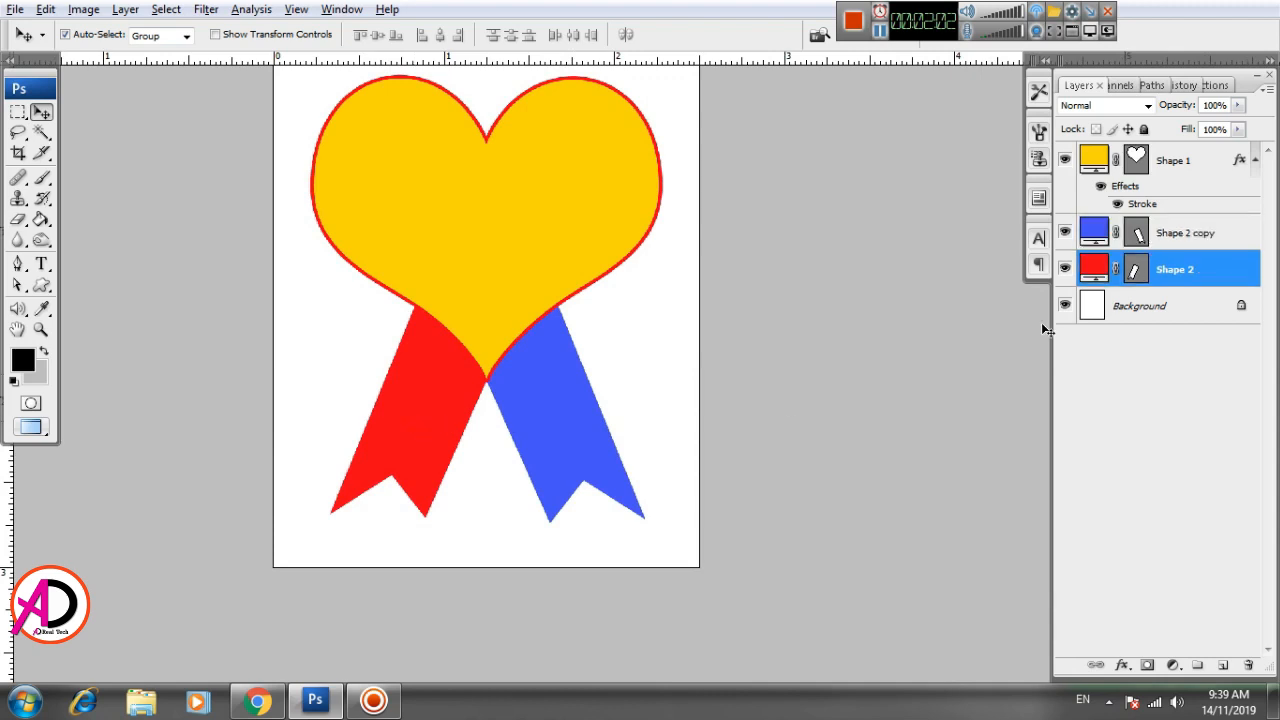
{"action": "double_click", "coordinate": [1090, 282]}
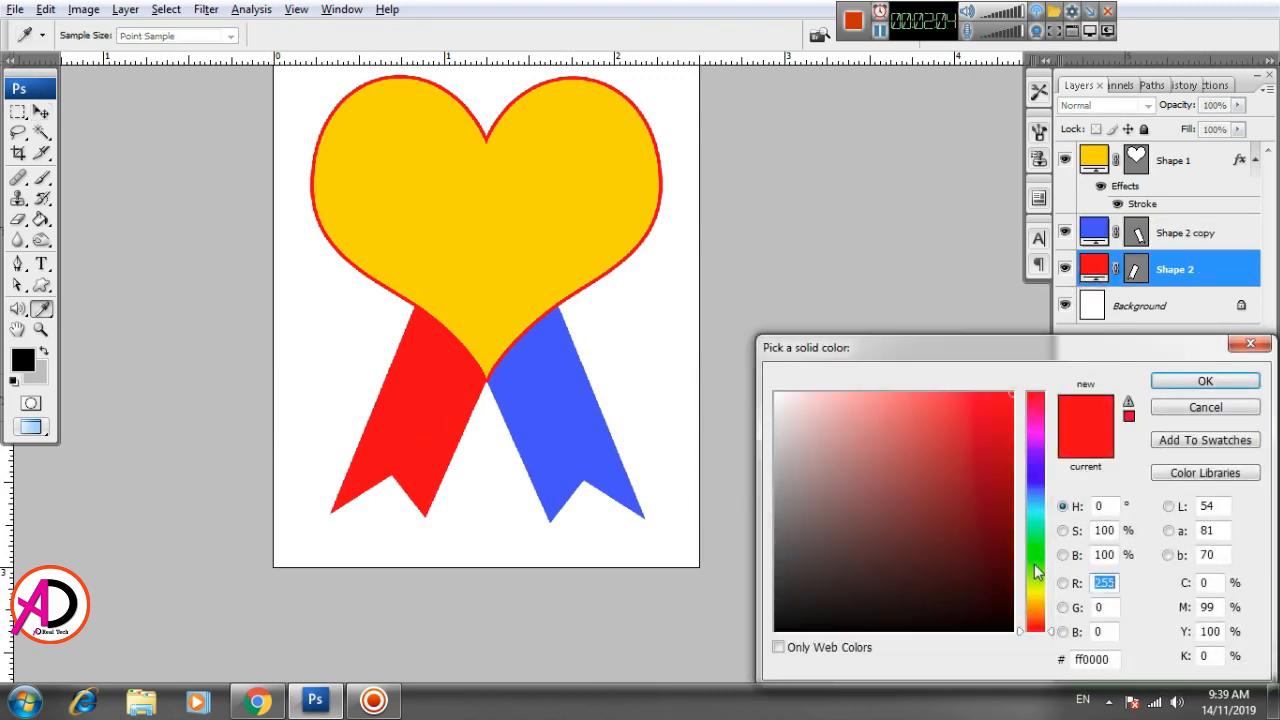
{"action": "left_click", "coordinate": [1036, 572]}
{"action": "left_click", "coordinate": [1013, 531]}
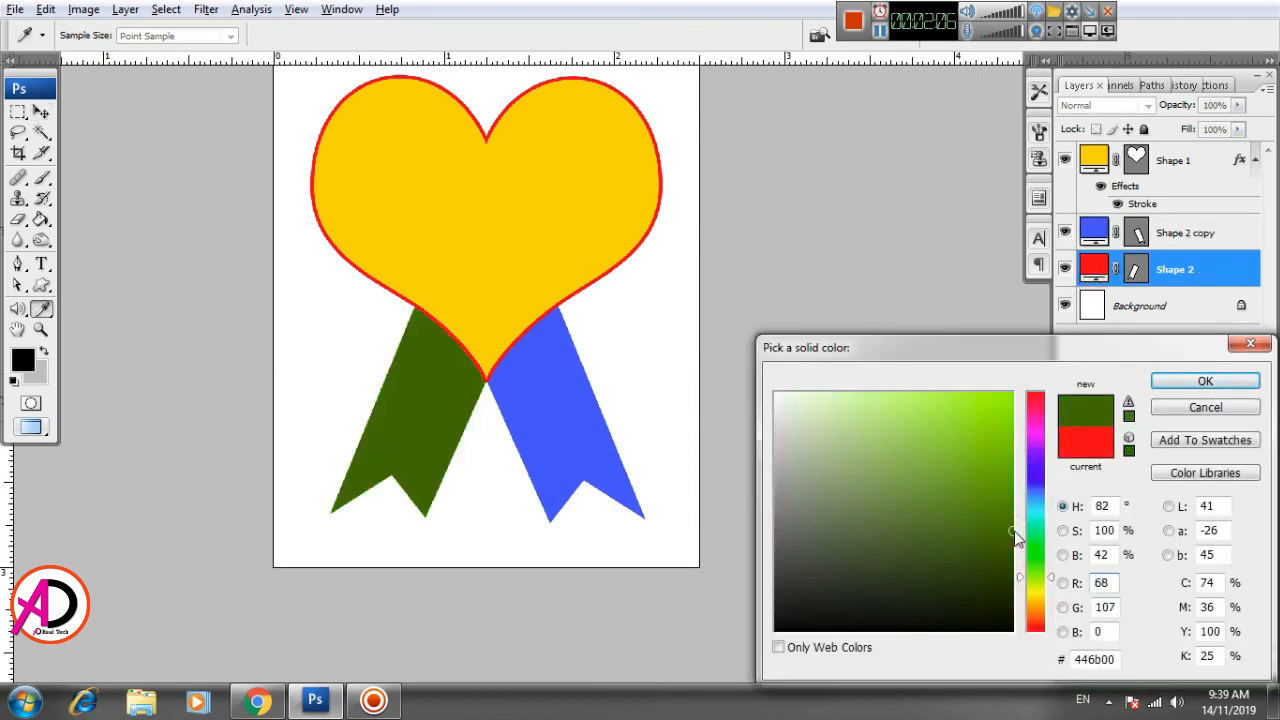
{"action": "left_click", "coordinate": [1013, 492]}
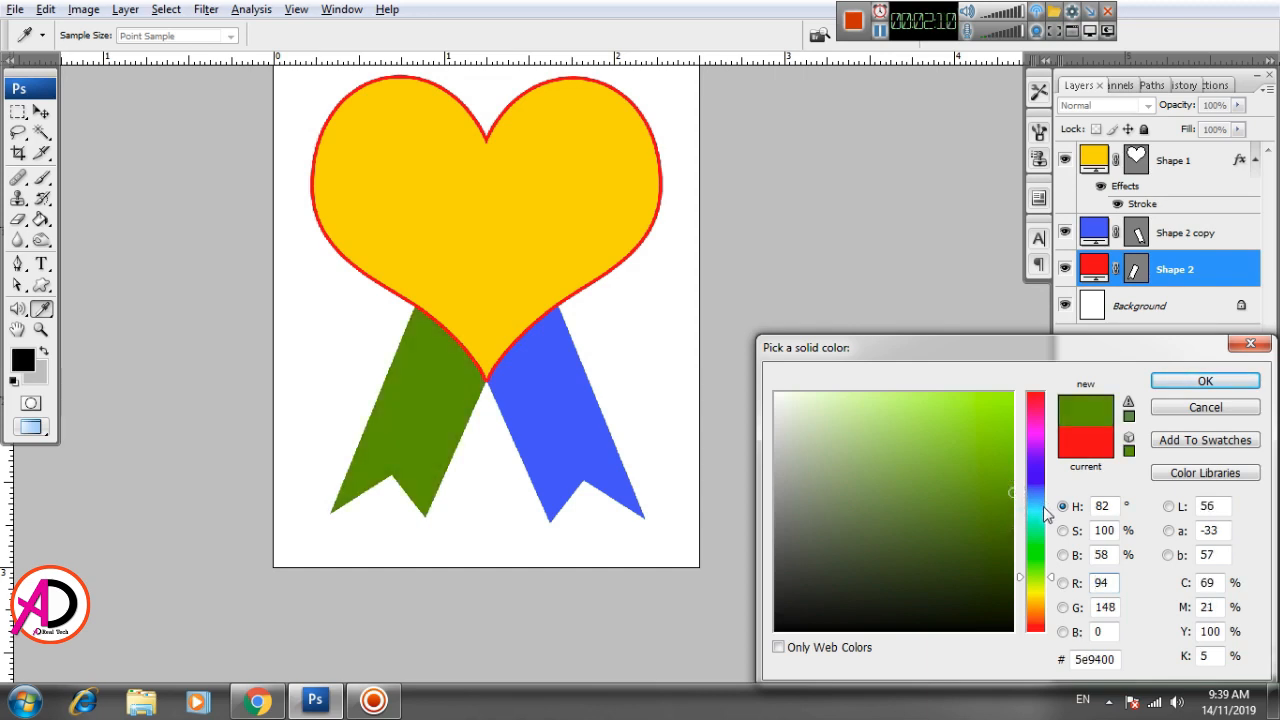
{"action": "left_click", "coordinate": [1036, 424]}
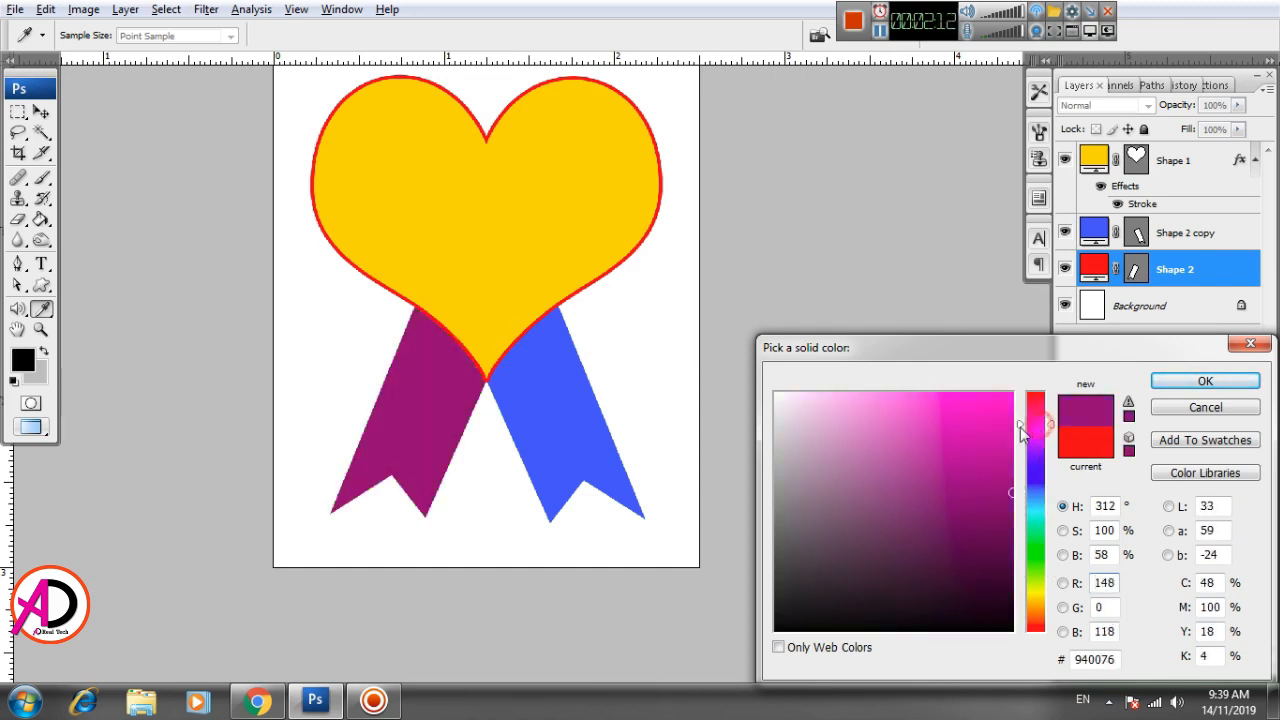
{"action": "left_click", "coordinate": [999, 406]}
{"action": "left_click", "coordinate": [1009, 407]}
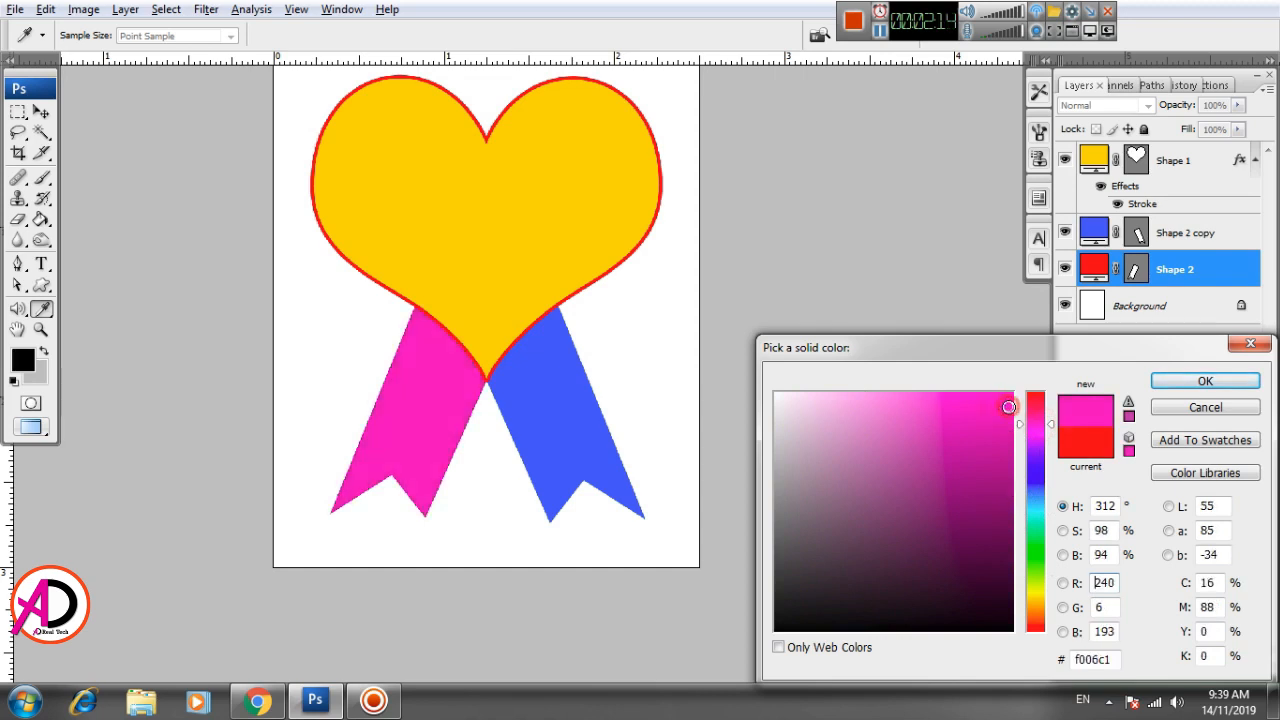
{"action": "left_click", "coordinate": [1012, 421]}
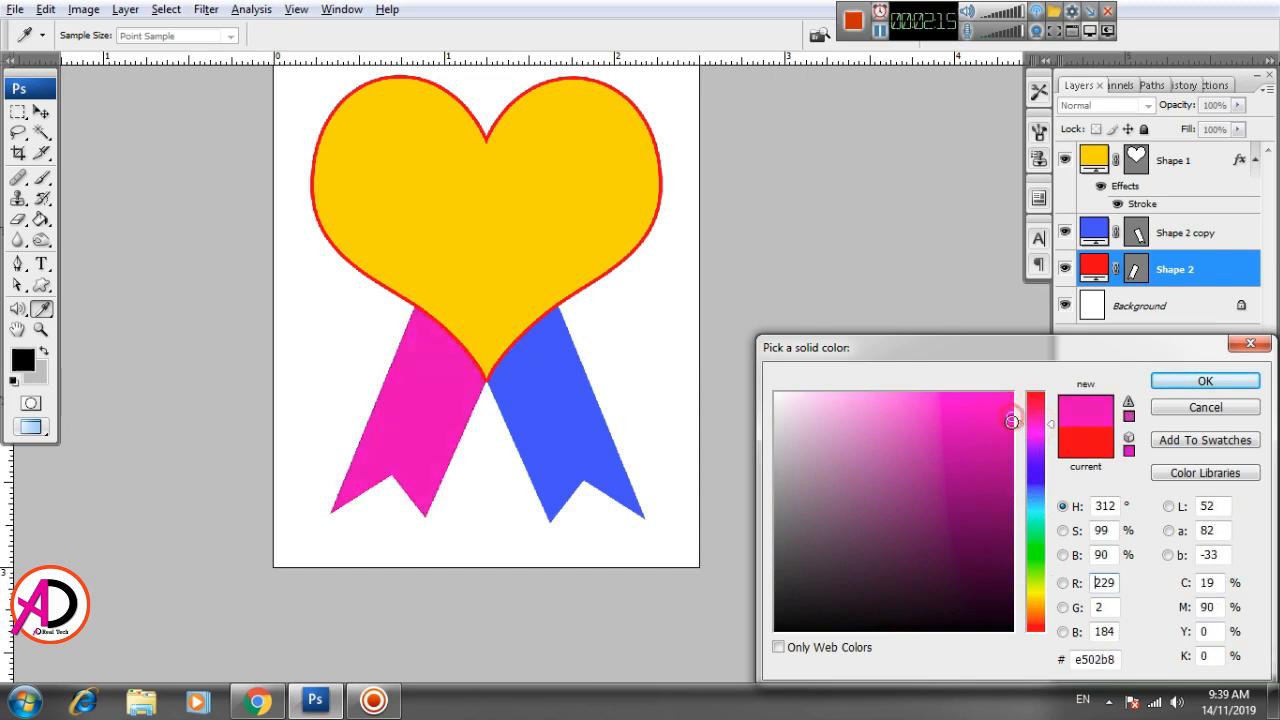
{"action": "left_click", "coordinate": [1206, 386]}
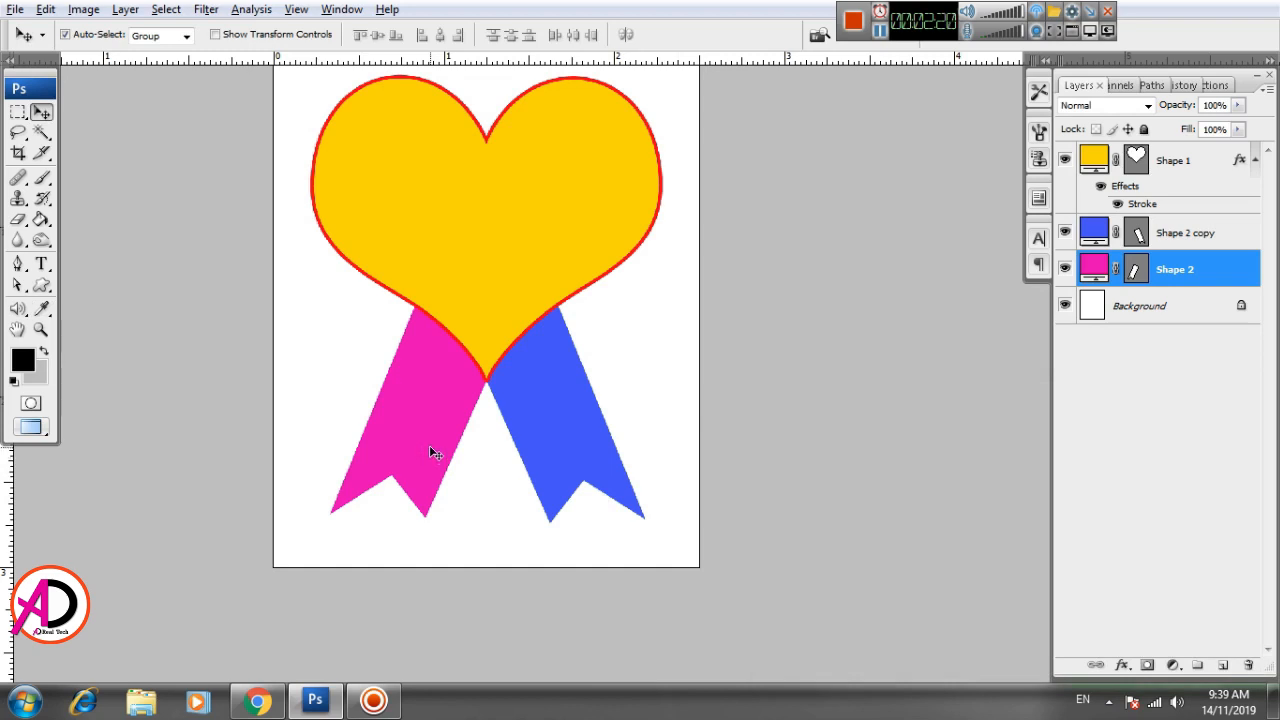
Nudge the blue ribbon slightly further up to level its tail with the pink ribbon's, and deselect it.
{"action": "left_click", "coordinate": [541, 453]}
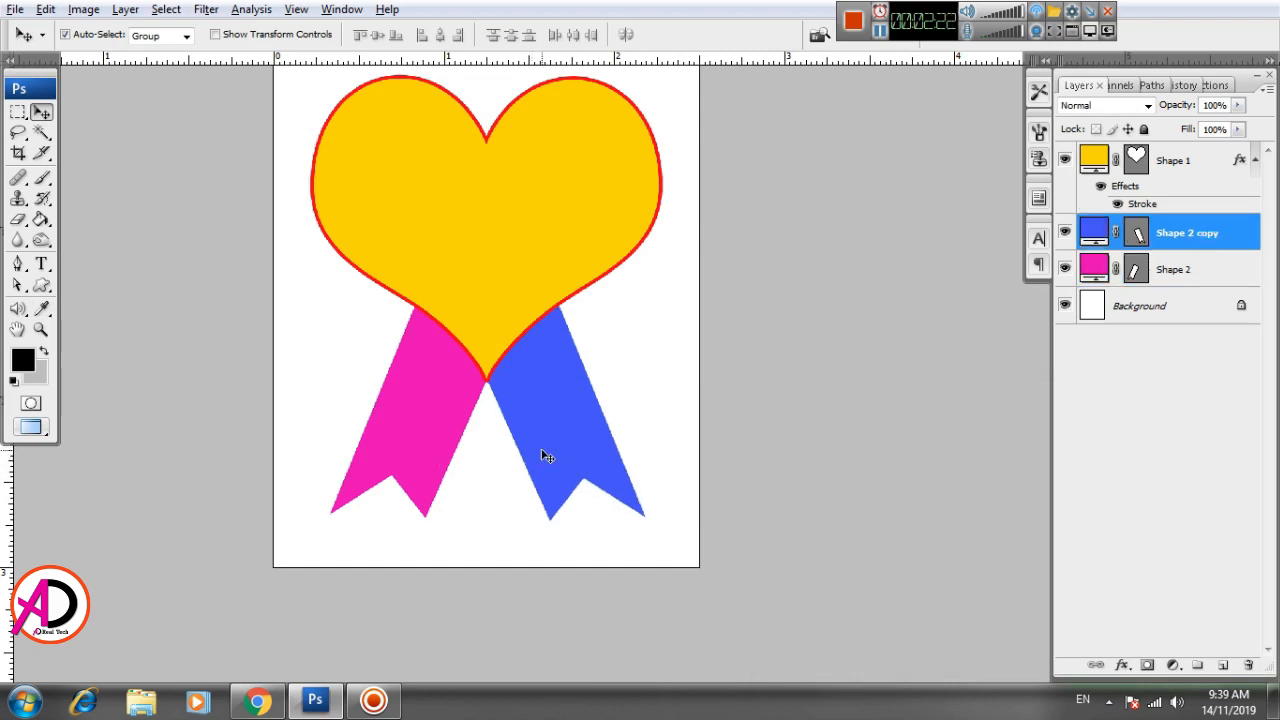
{"action": "left_click_drag", "start_coordinate": [543, 456], "coordinate": [541, 457]}
{"action": "left_click", "coordinate": [594, 537]}
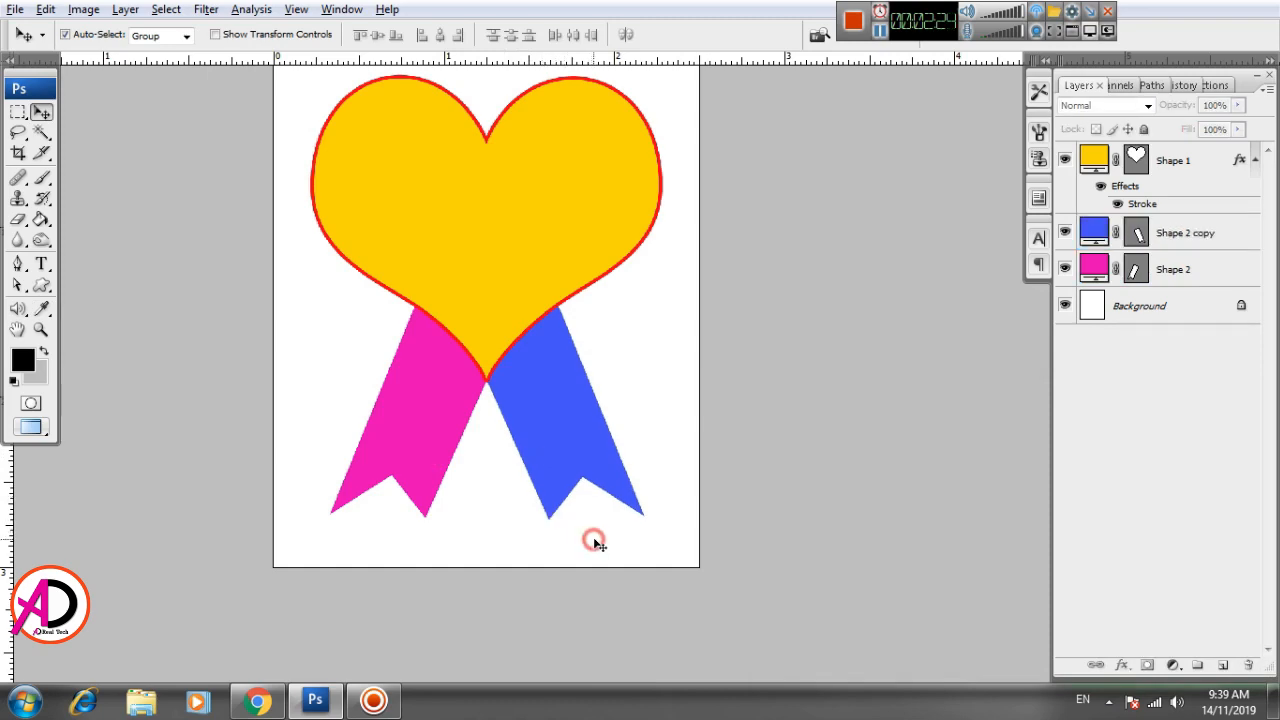
{"action": "left_click_drag", "start_coordinate": [666, 363], "coordinate": [722, 456]}
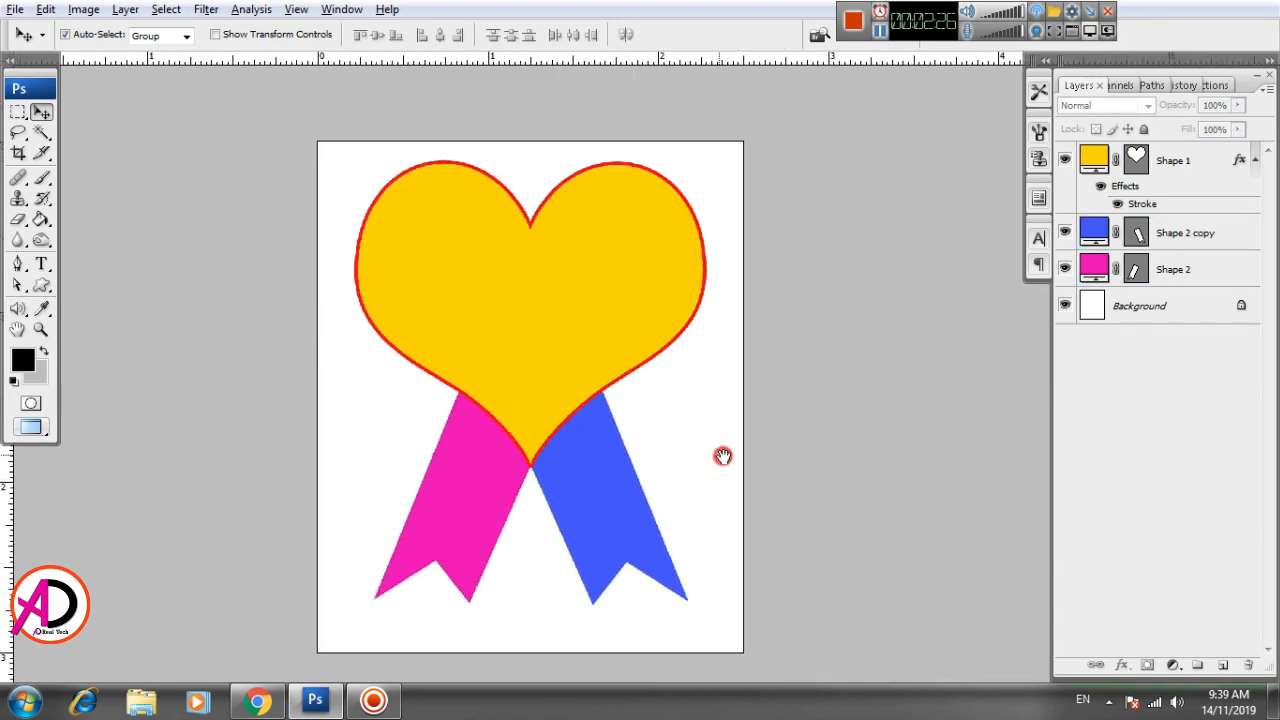
{"action": "left_click", "coordinate": [160, 705]}
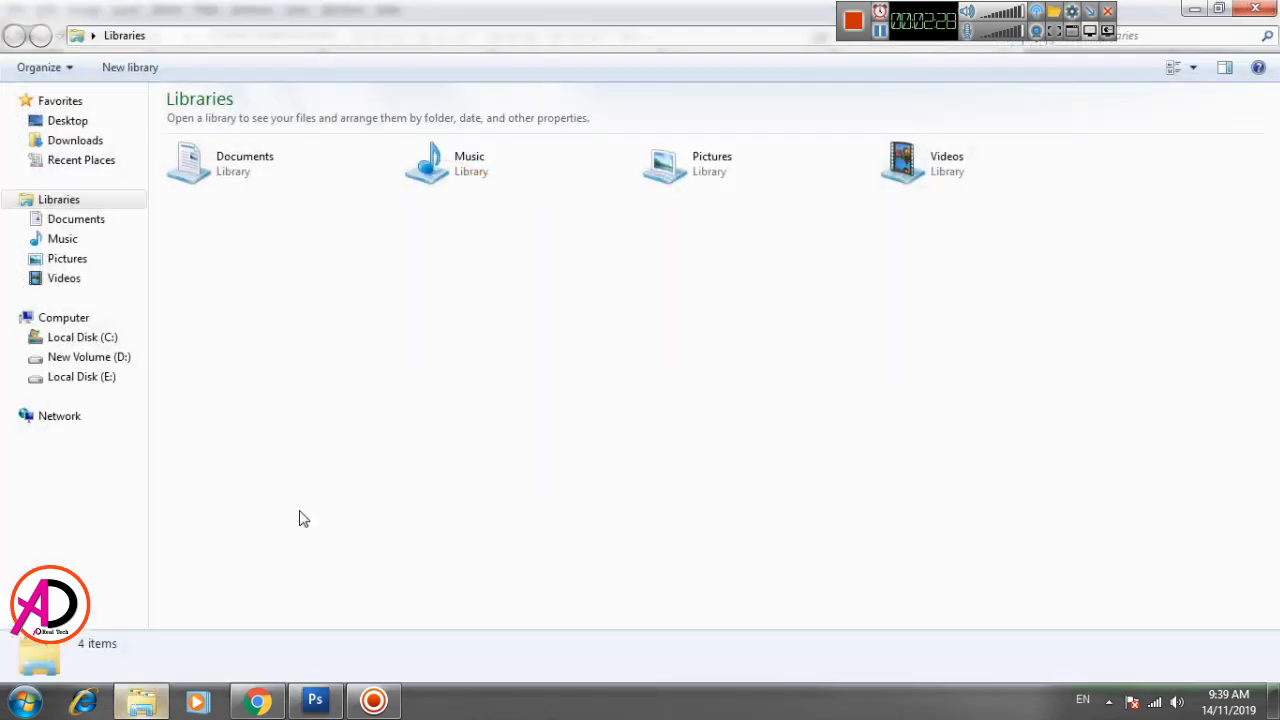
{"action": "left_click", "coordinate": [62, 222]}
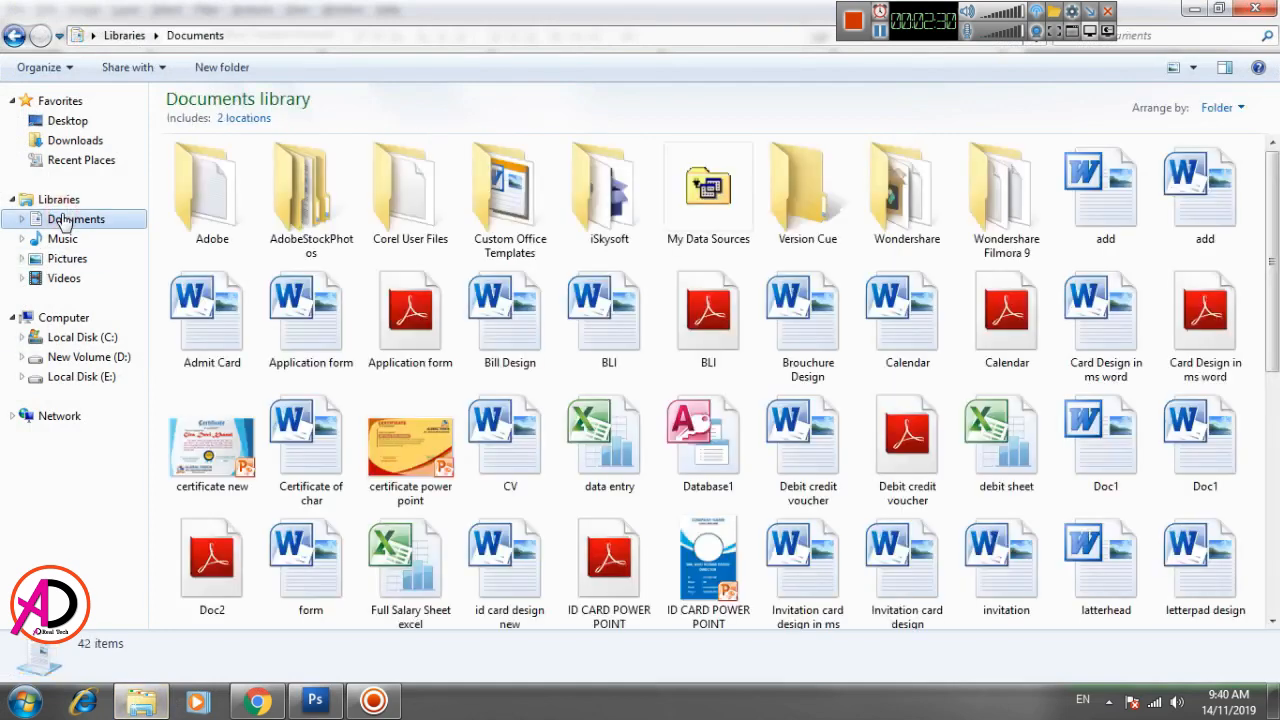
{"action": "left_click", "coordinate": [64, 356]}
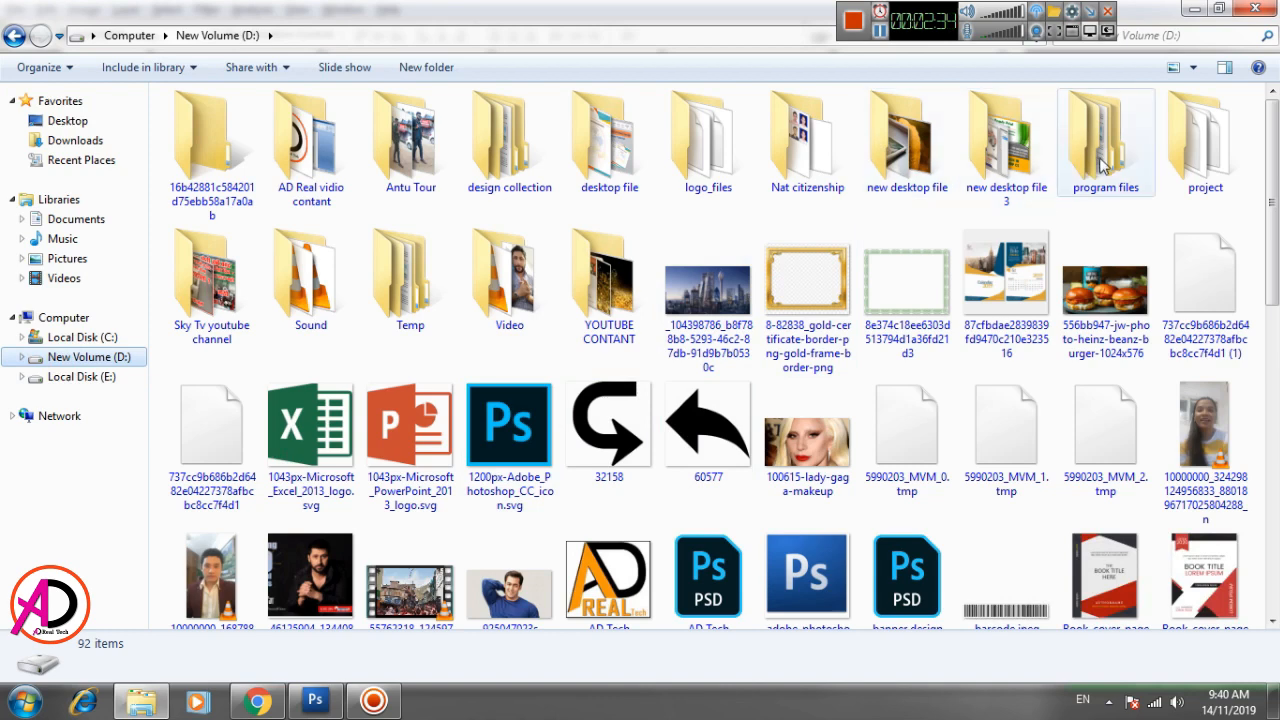
{"action": "double_click", "coordinate": [505, 177]}
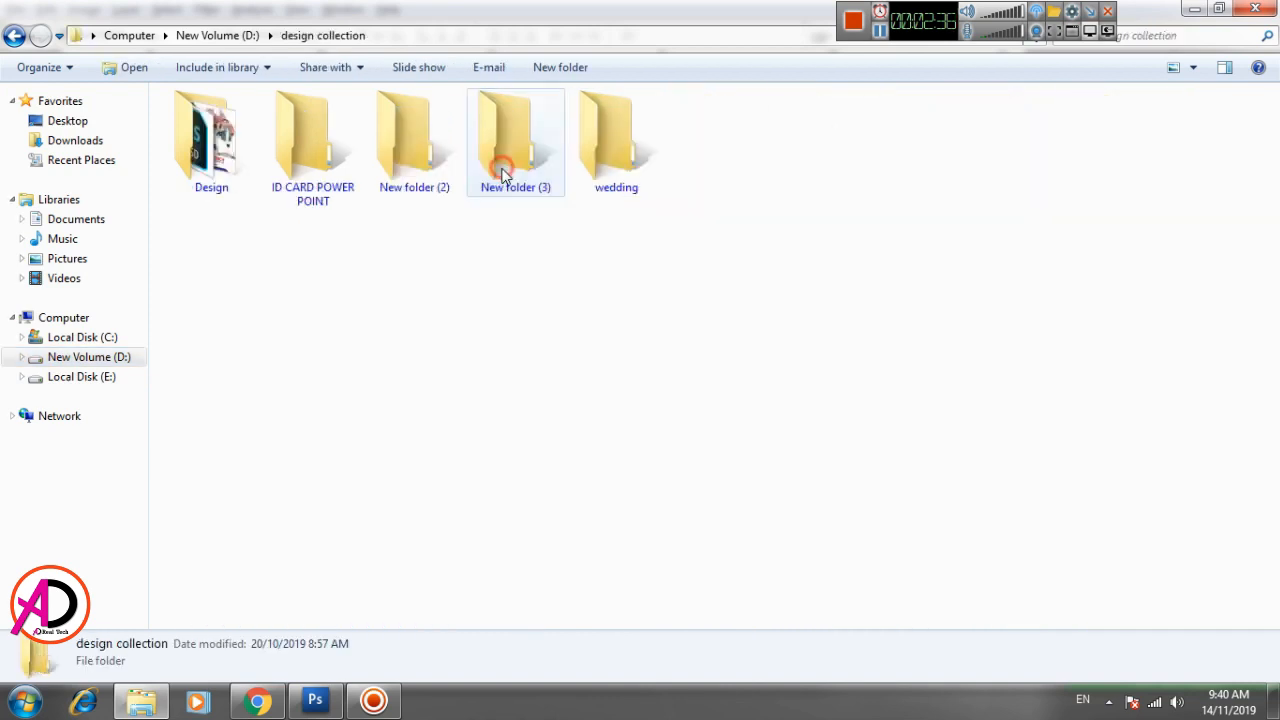
{"action": "double_click", "coordinate": [603, 185]}
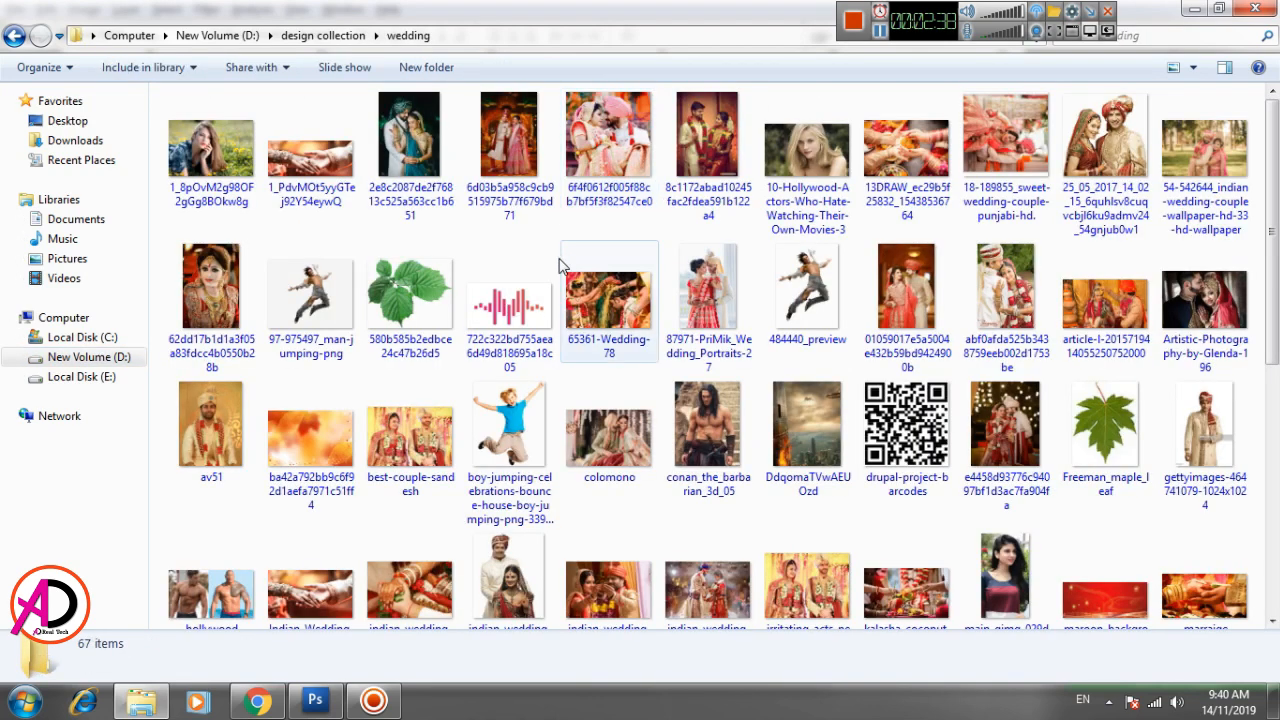
{"action": "scroll", "coordinate": [643, 510], "scroll_direction": "down", "scroll_amount": 2}
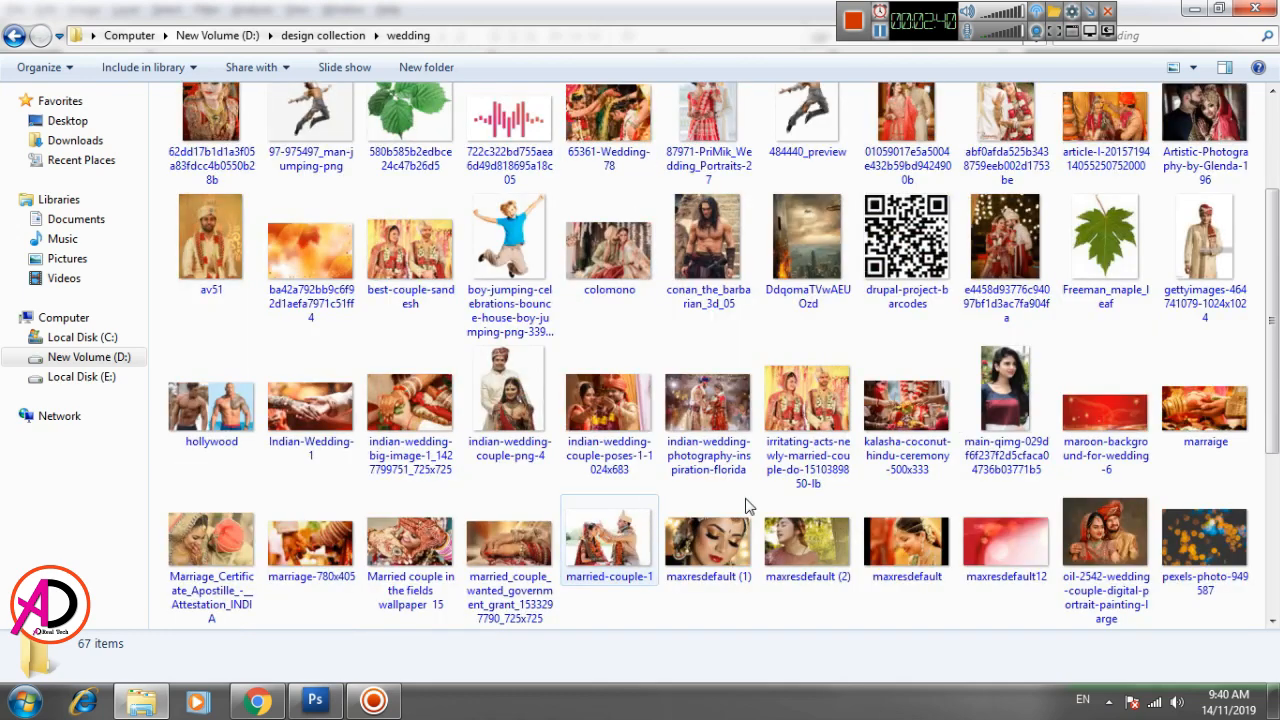
{"action": "left_click", "coordinate": [1205, 250]}
{"action": "left_click_drag", "start_coordinate": [1136, 361], "coordinate": [476, 338]}
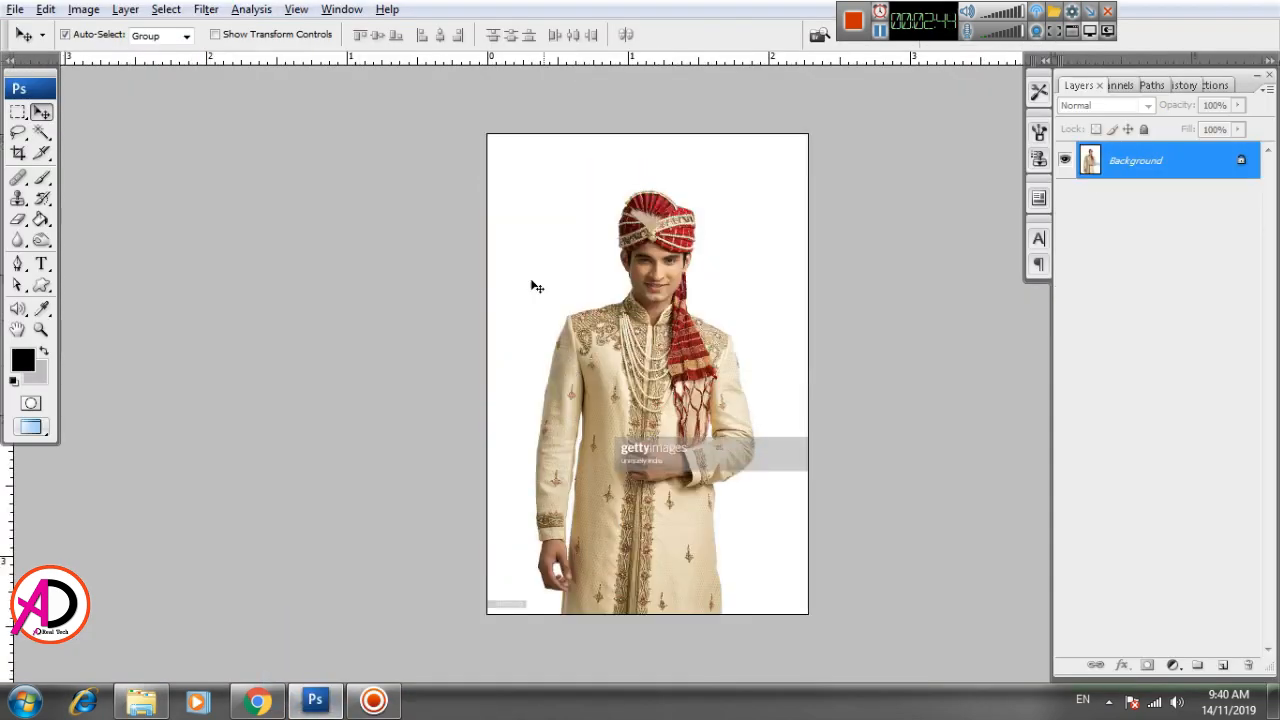
Crop the groom photo to a rectangular selection around his head and upper body, and clear the selection.
{"action": "left_click", "coordinate": [18, 112]}
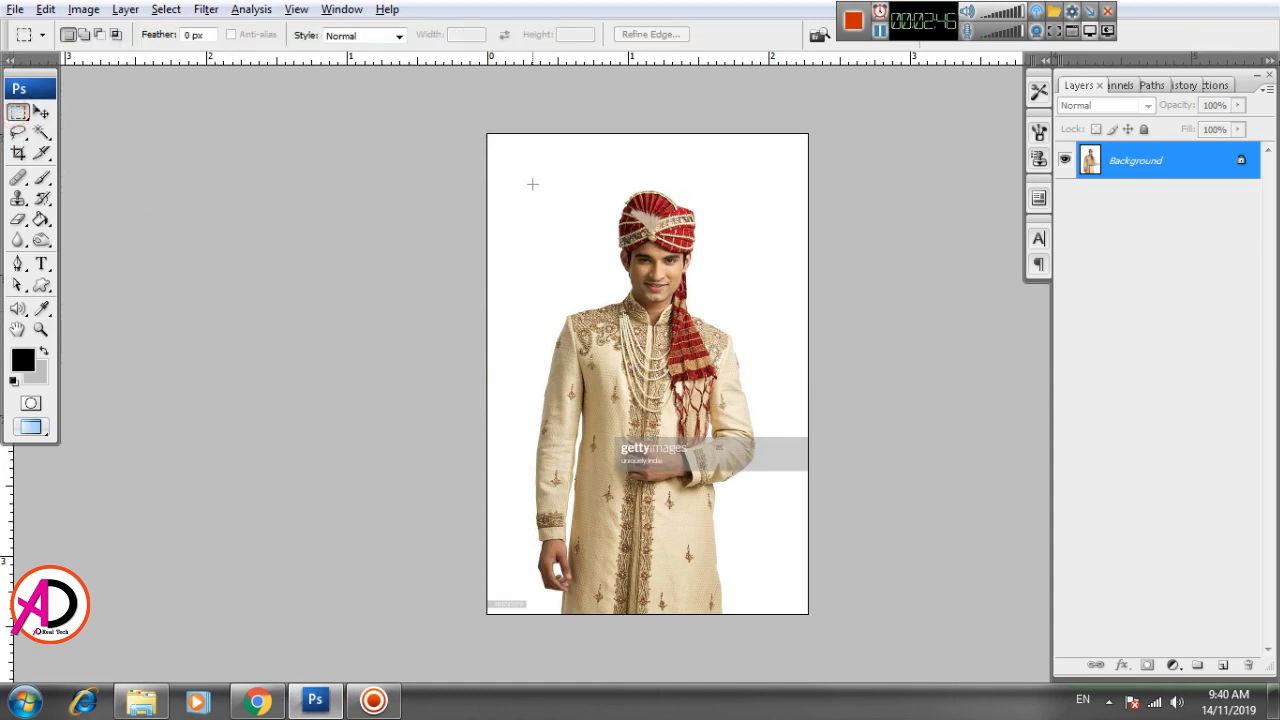
{"action": "left_click_drag", "start_coordinate": [723, 318], "coordinate": [774, 424]}
{"action": "left_click", "coordinate": [799, 390]}
{"action": "left_click_drag", "start_coordinate": [707, 337], "coordinate": [775, 431]}
{"action": "left_click", "coordinate": [86, 9]}
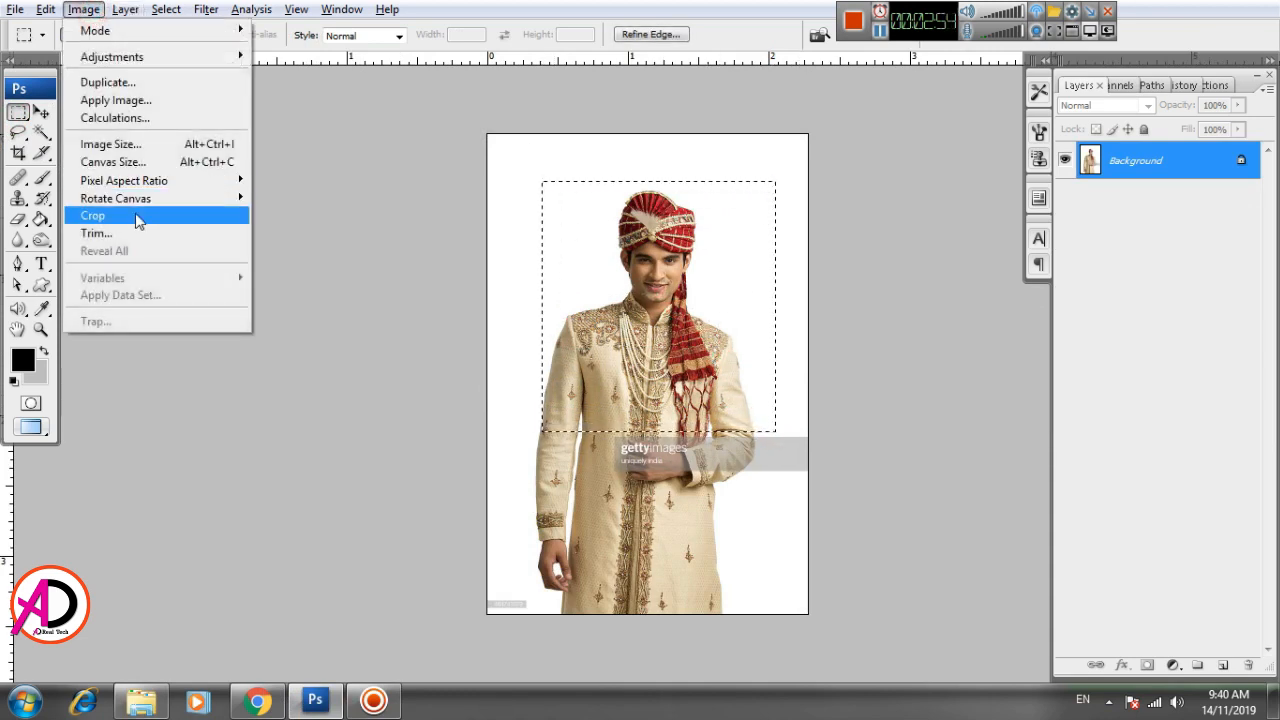
{"action": "left_click", "coordinate": [134, 211]}
{"action": "key", "text": "ctrl+d"}
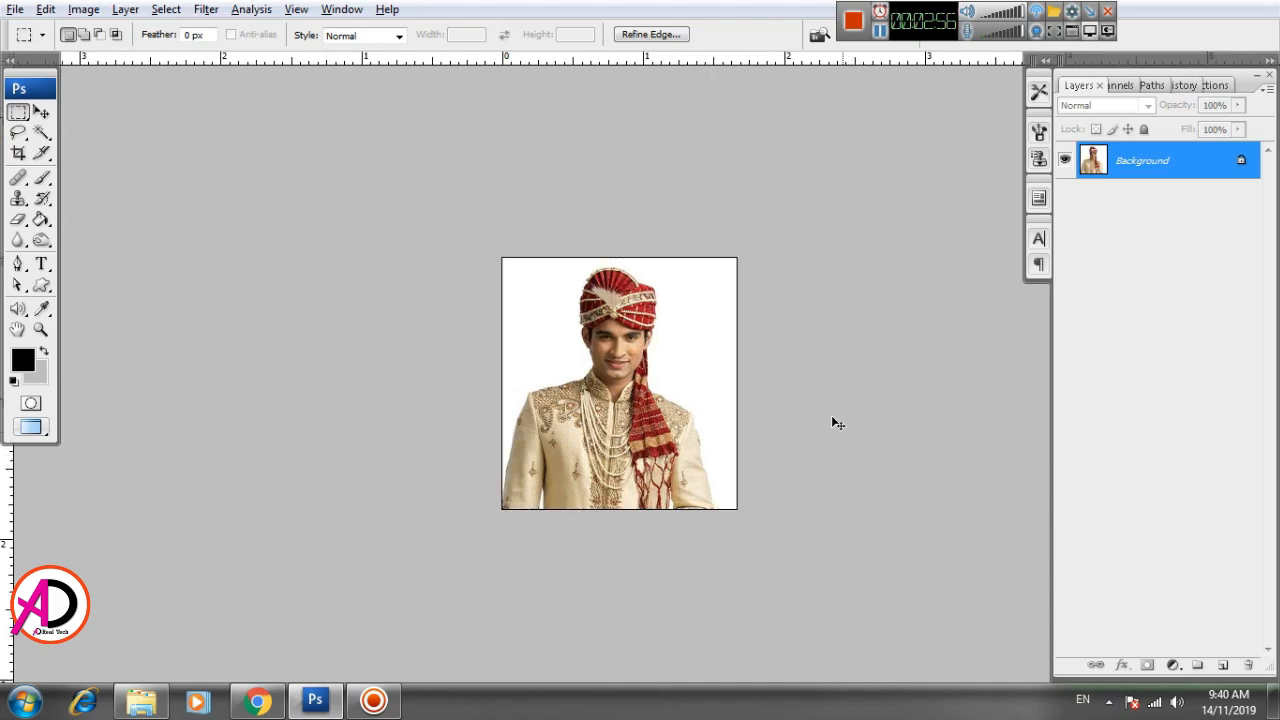
Select the white background with the Magic Wand at tolerance 32, adding the white gaps between the arms and the coat.
{"action": "scroll", "coordinate": [745, 383], "scroll_direction": "up", "scroll_amount": 3}
{"action": "scroll", "coordinate": [737, 383], "scroll_direction": "up", "scroll_amount": 2}
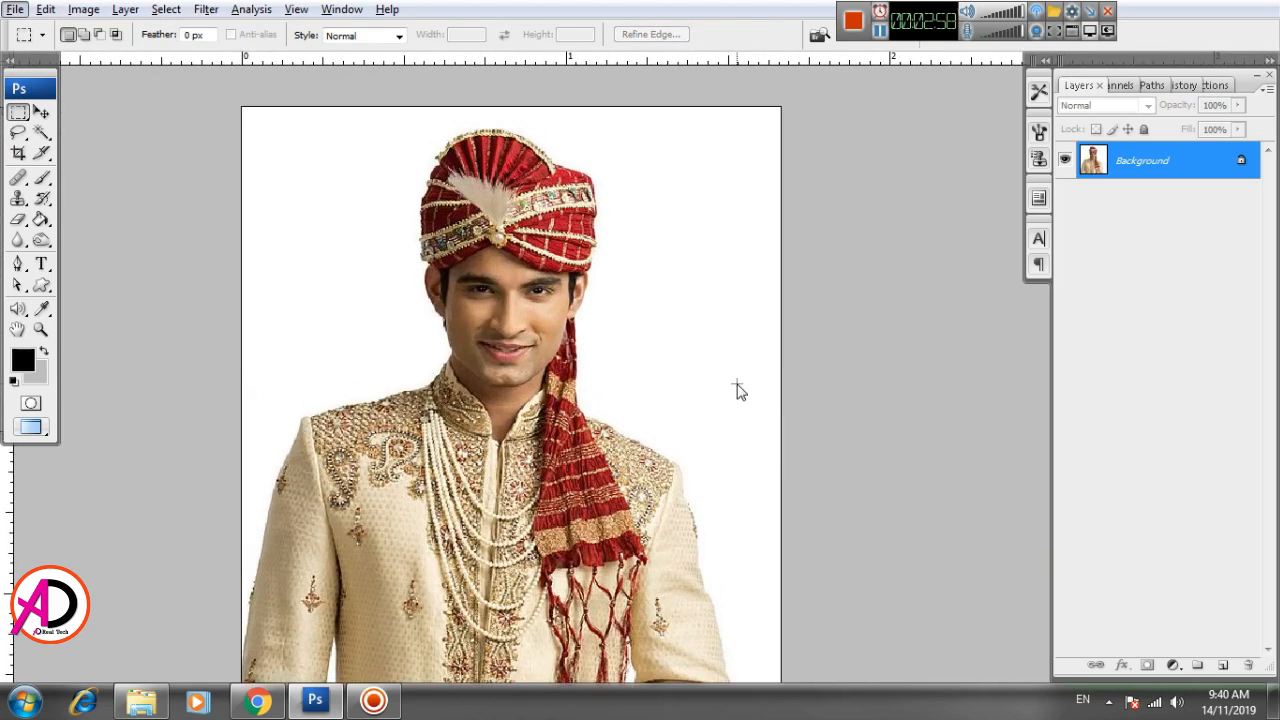
{"action": "left_click", "coordinate": [41, 134]}
{"action": "left_click", "coordinate": [366, 265]}
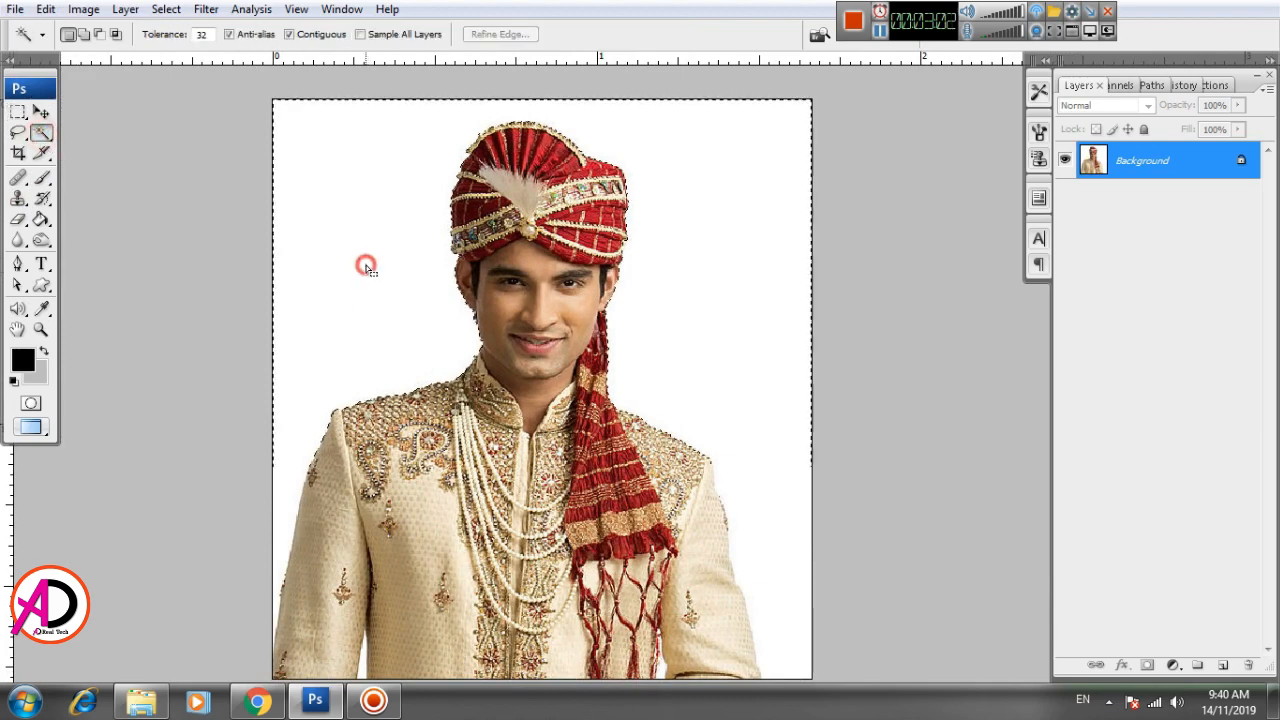
{"action": "scroll", "coordinate": [662, 252], "scroll_direction": "down", "scroll_amount": 3}
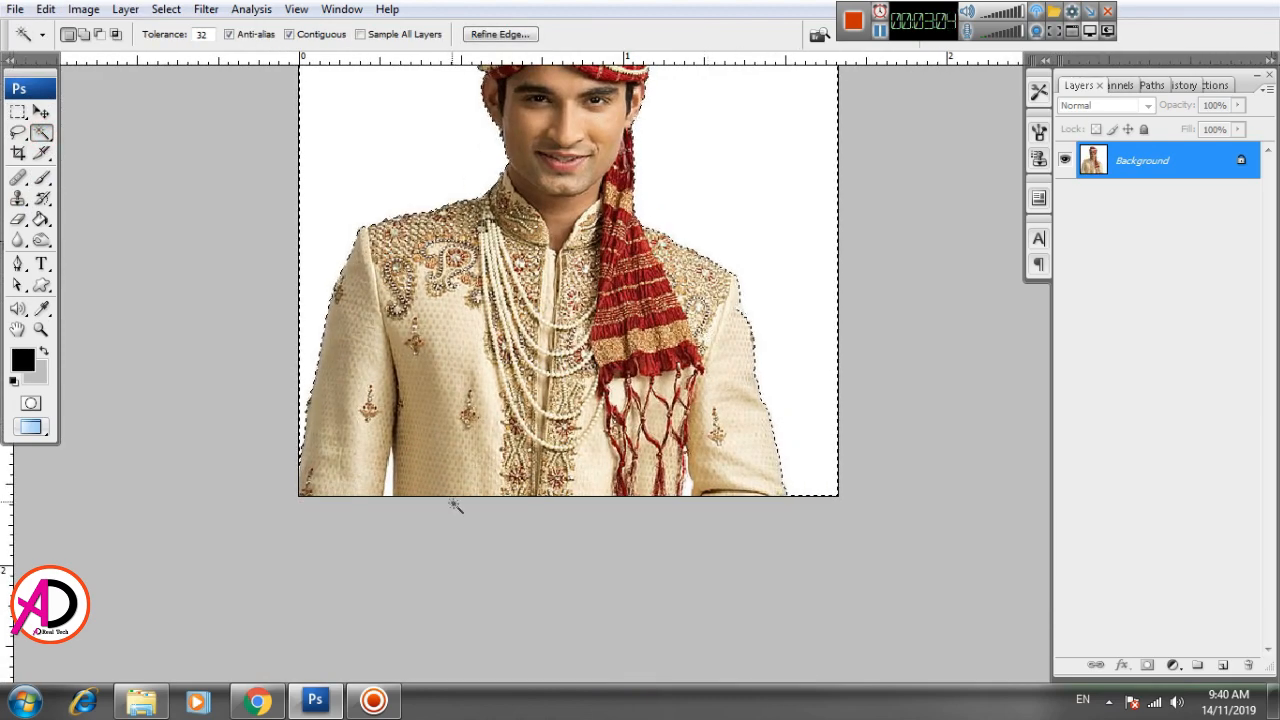
{"action": "left_click", "coordinate": [392, 487], "text": "shift"}
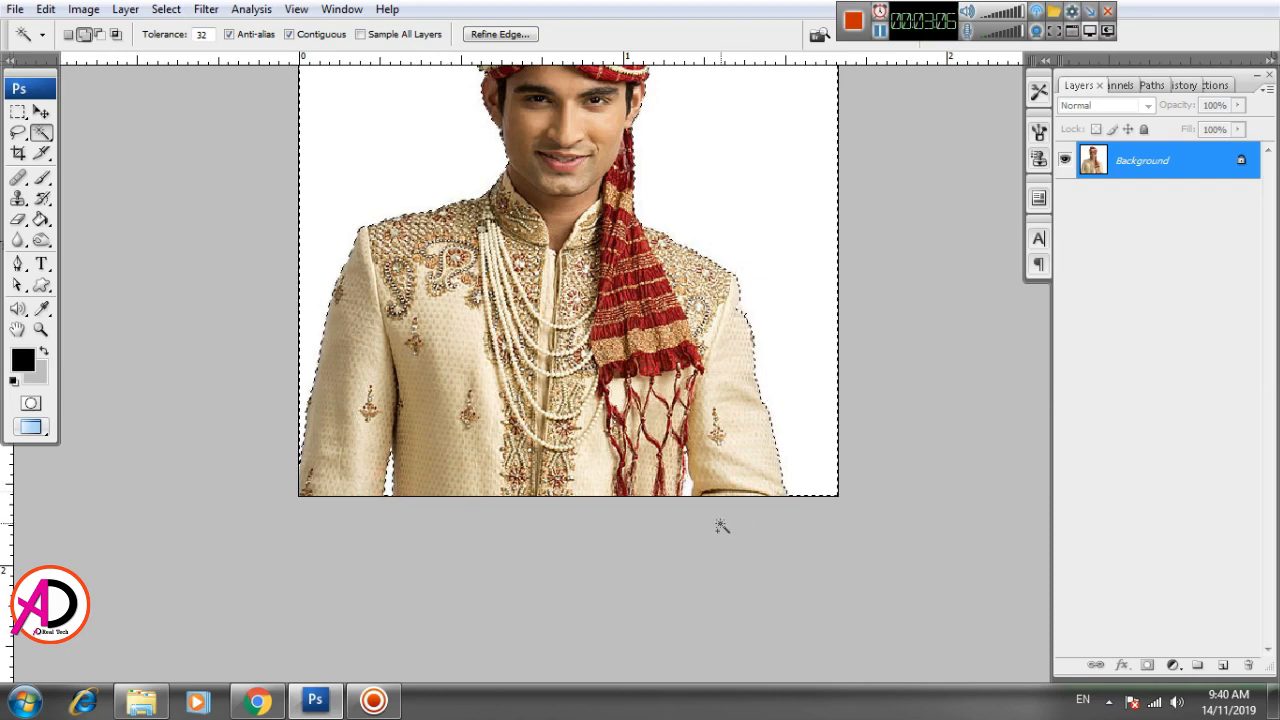
{"action": "left_click", "coordinate": [687, 489], "text": "shift"}
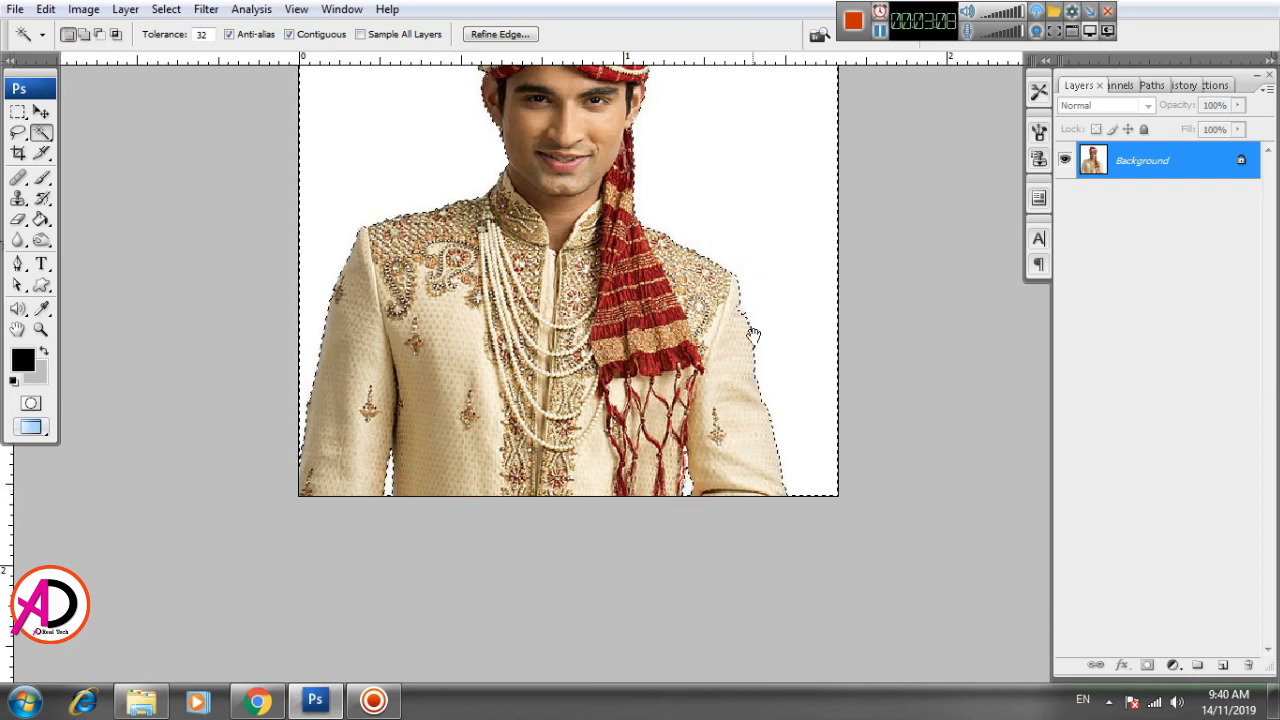
Invert the background selection so that it covers the groom, and check its outline.
{"action": "left_click_drag", "start_coordinate": [751, 332], "coordinate": [749, 439]}
{"action": "scroll", "coordinate": [692, 351], "scroll_direction": "down", "scroll_amount": 3}
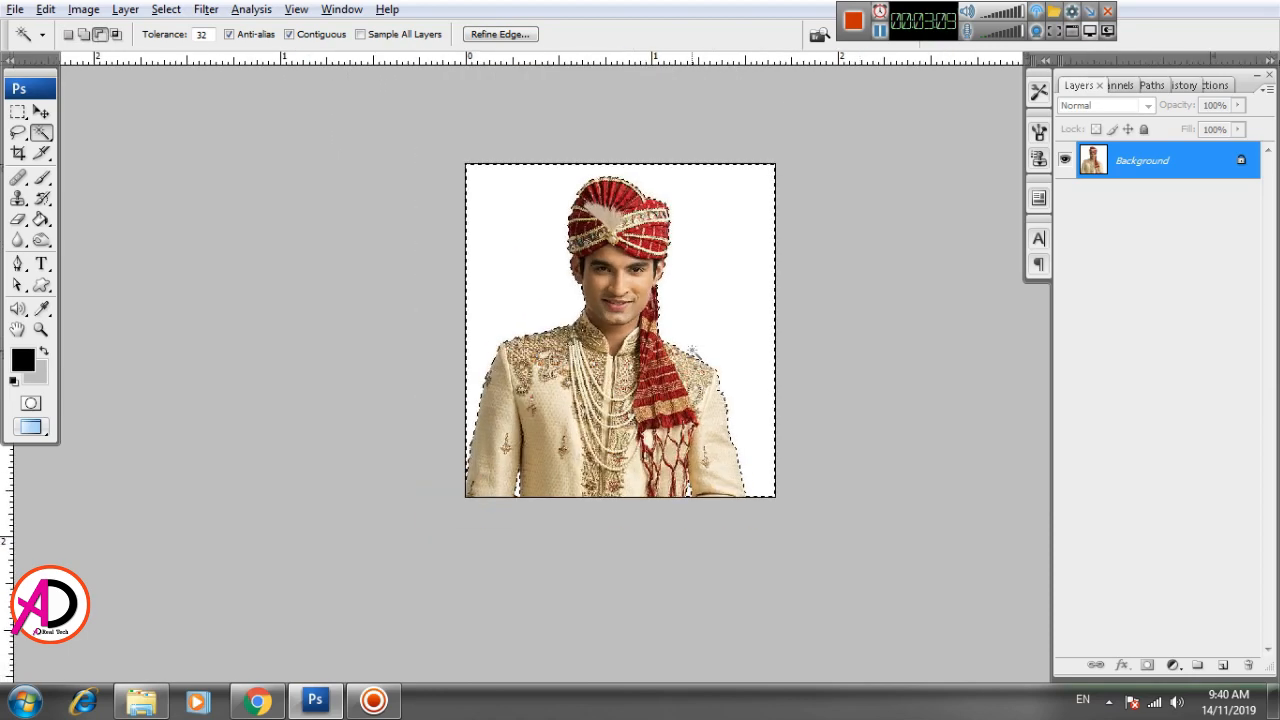
{"action": "left_click", "coordinate": [166, 9]}
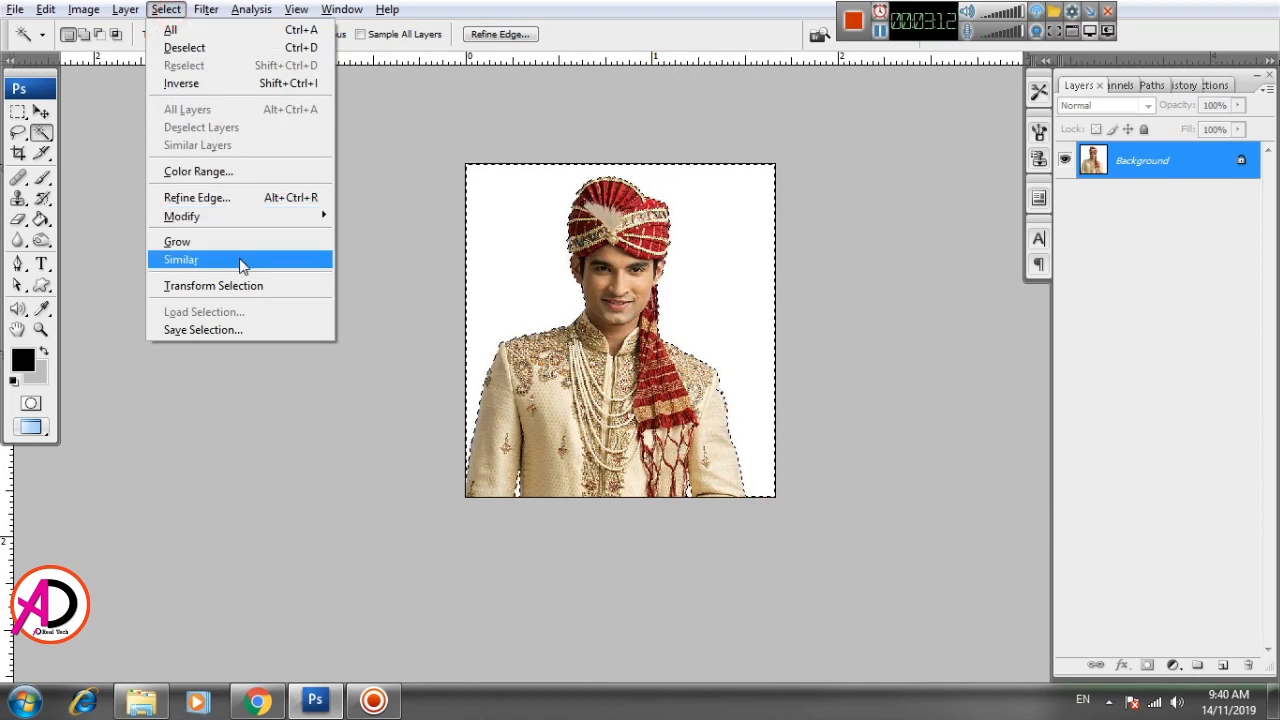
{"action": "left_click", "coordinate": [186, 83]}
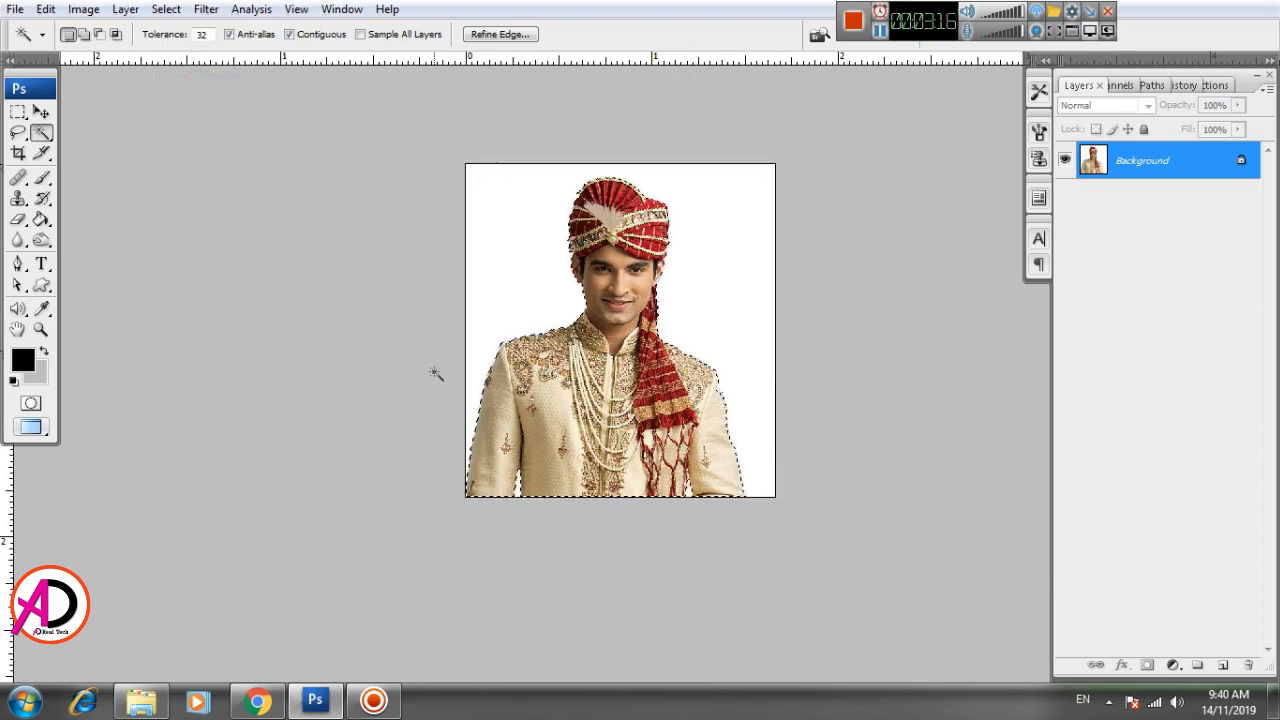
{"action": "scroll", "coordinate": [574, 451], "scroll_direction": "up", "scroll_amount": 6}
{"action": "scroll", "coordinate": [574, 451], "scroll_direction": "down", "scroll_amount": 4}
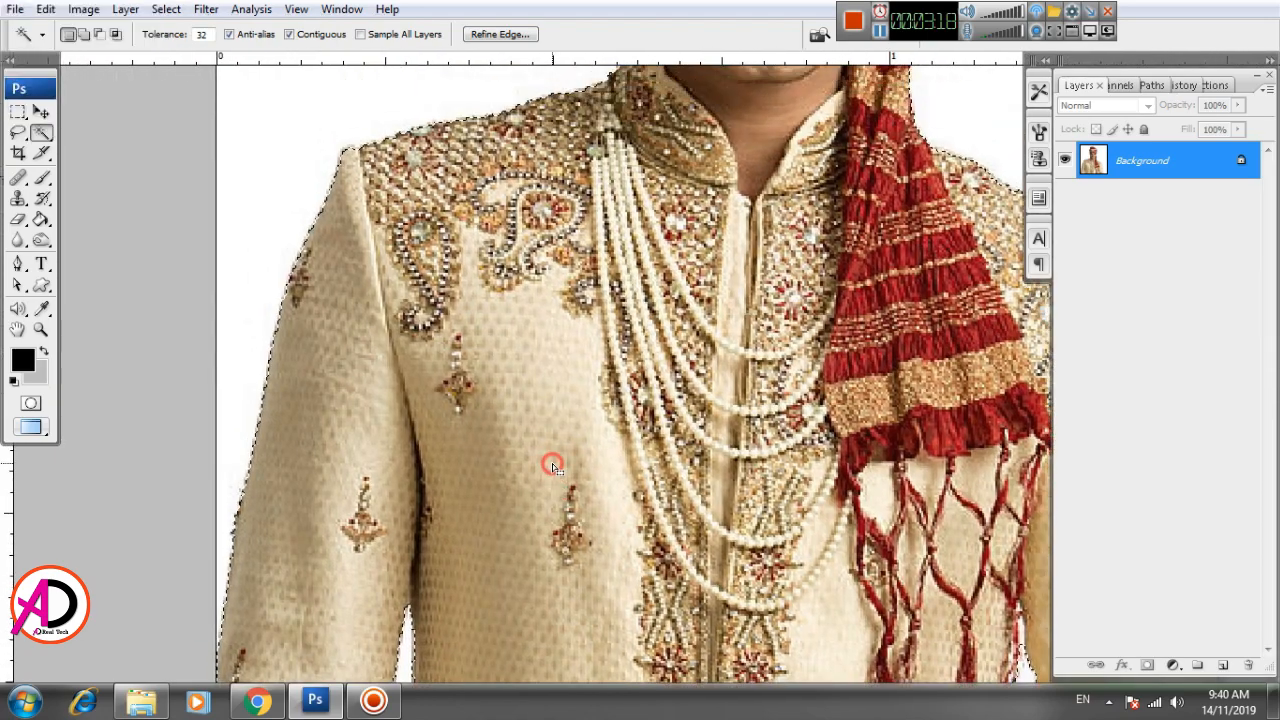
{"action": "scroll", "coordinate": [541, 441], "scroll_direction": "down", "scroll_amount": 2}
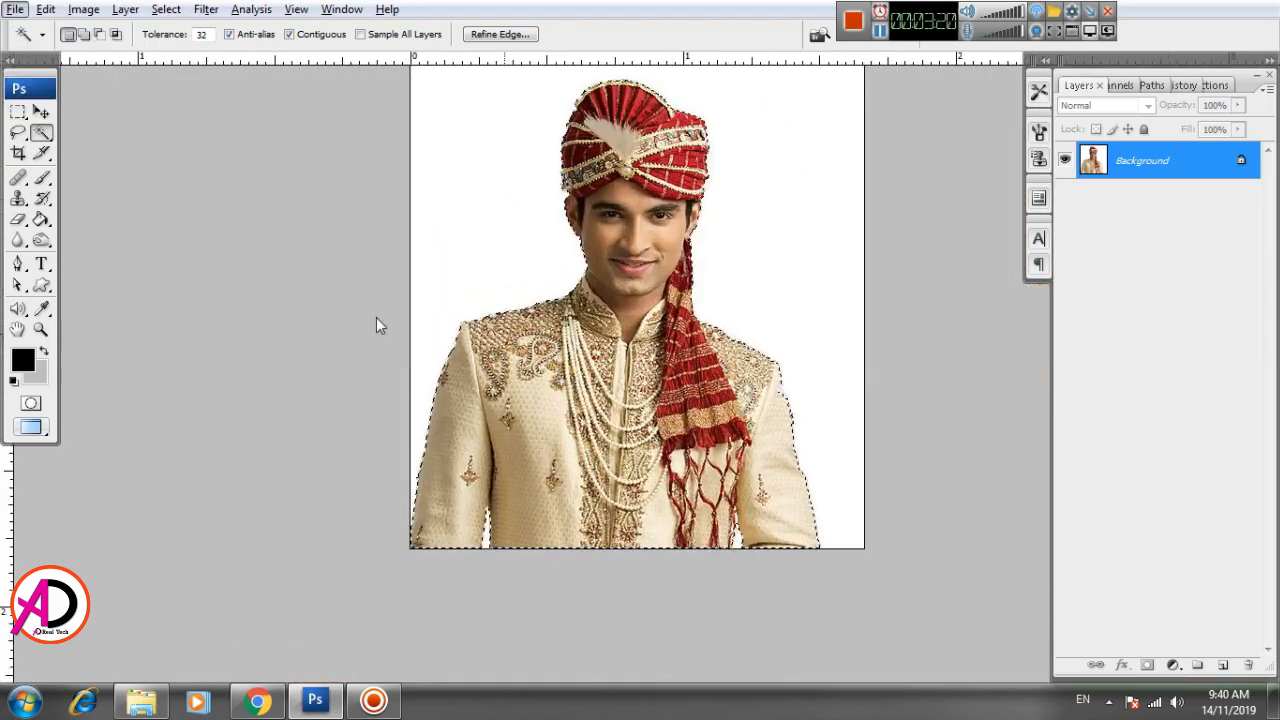
Copy the selected groom and return to the heart badge document.
{"action": "left_click", "coordinate": [45, 9]}
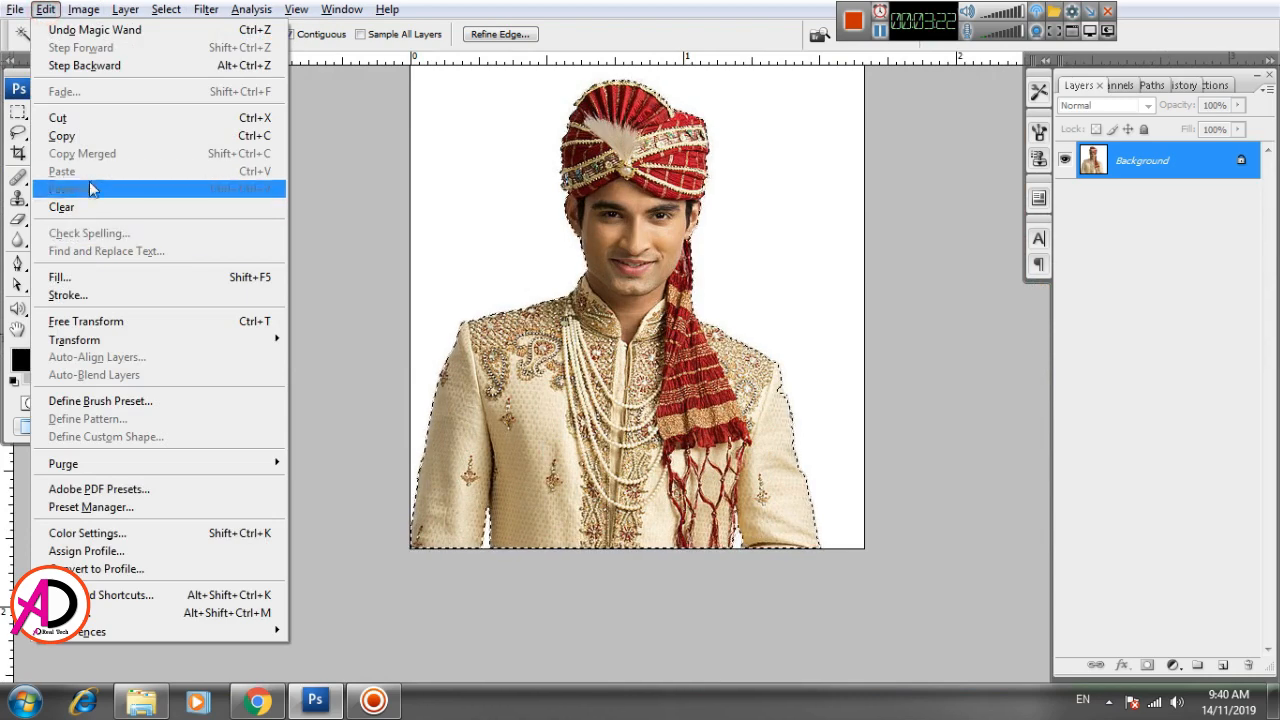
{"action": "left_click", "coordinate": [97, 136]}
{"action": "key", "text": "ctrl+Tab"}
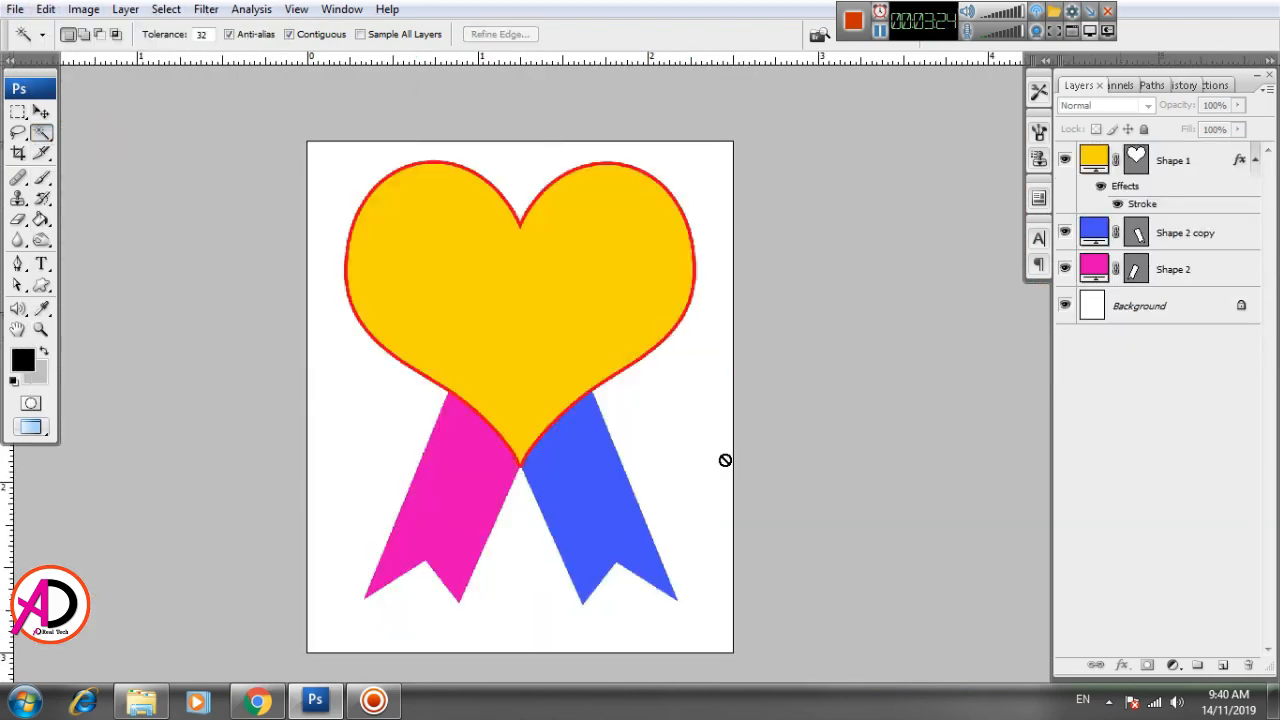
Paste the copied groom into the badge, scale him proportionally to about 73%, and place him over the heart's lower left part.
{"action": "left_click_drag", "start_coordinate": [664, 449], "coordinate": [706, 447]}
{"action": "left_click", "coordinate": [41, 111]}
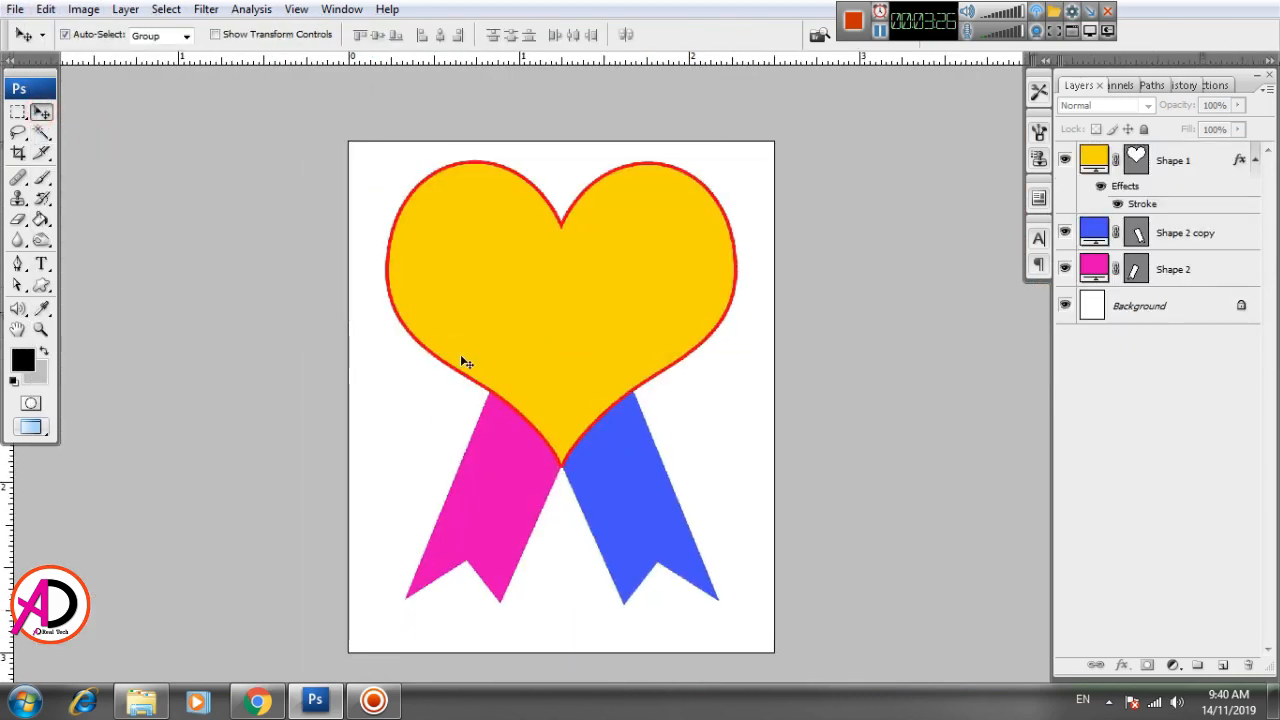
{"action": "key", "text": "ctrl+v"}
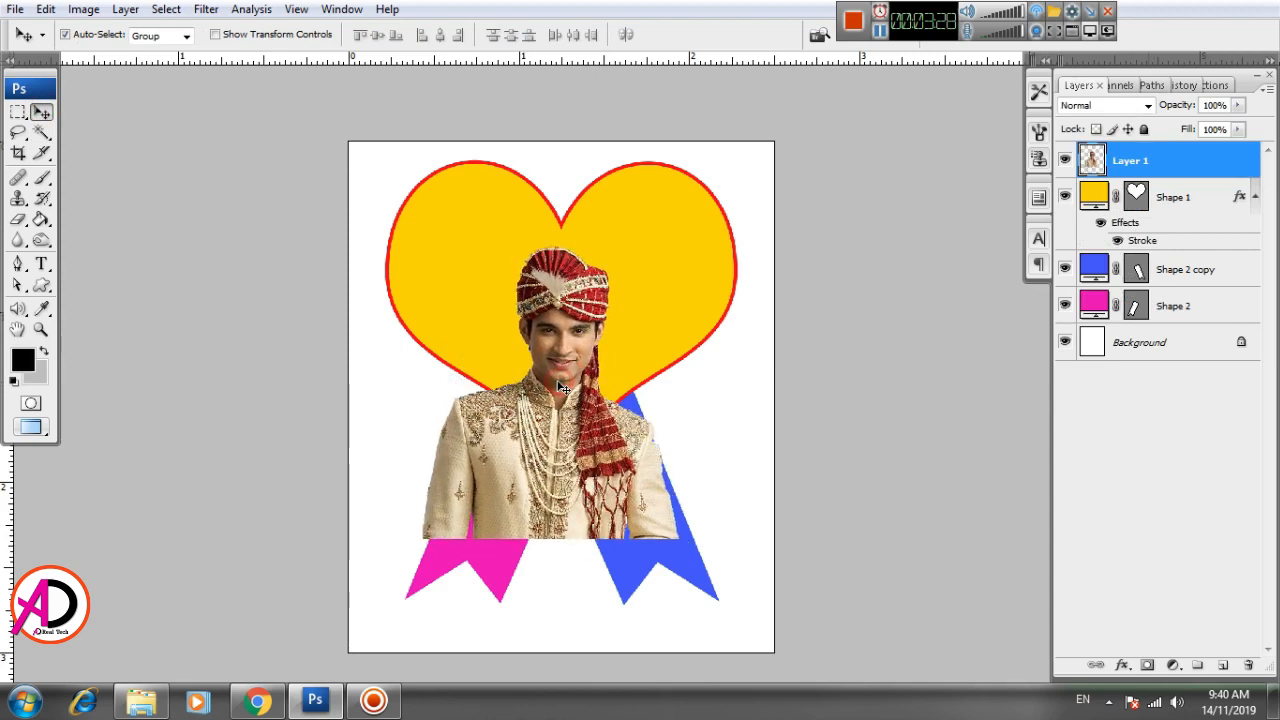
{"action": "key", "text": "ctrl+t"}
{"action": "left_click_drag", "start_coordinate": [678, 244], "coordinate": [645, 287]}
{"action": "left_click_drag", "start_coordinate": [579, 373], "coordinate": [528, 335]}
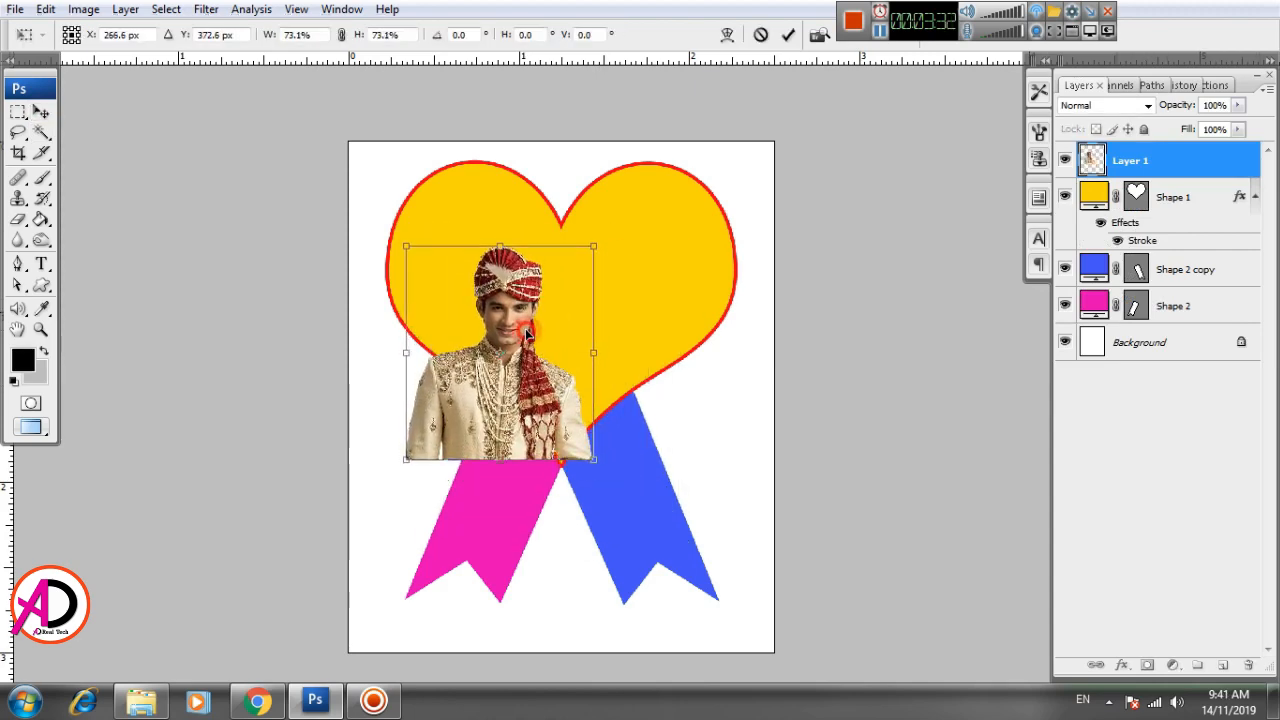
{"action": "key", "text": "Return"}
Clip the groom layer to the yellow heart shape with a clipping mask, keeping it above the heart layer.
{"action": "left_click_drag", "start_coordinate": [1197, 178], "coordinate": [1194, 244]}
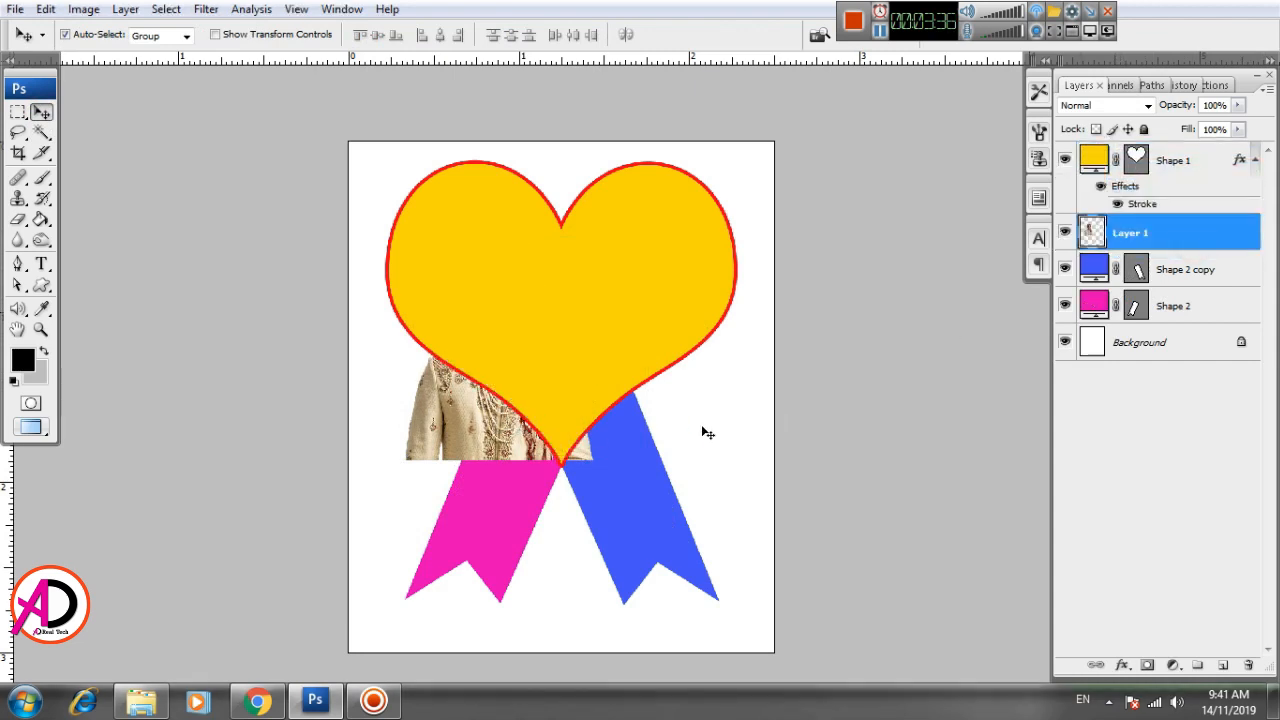
{"action": "key", "text": "ctrl+z"}
{"action": "right_click", "coordinate": [1180, 160]}
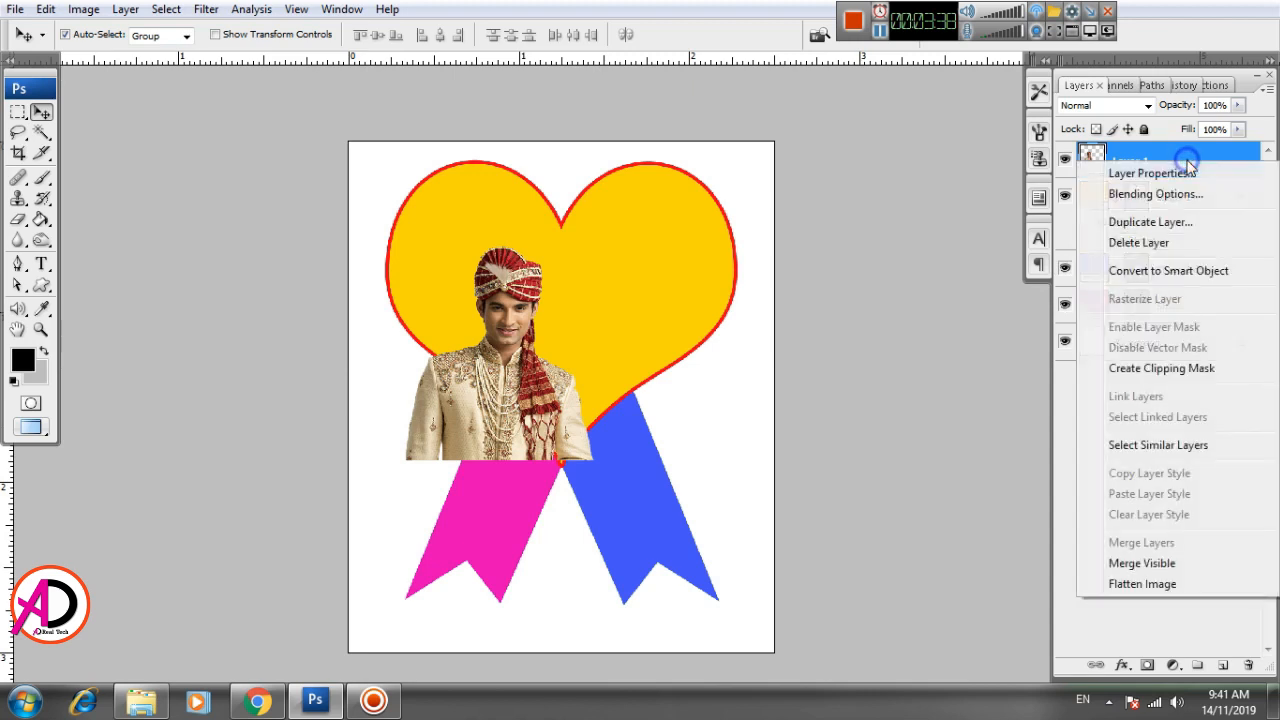
{"action": "left_click", "coordinate": [1148, 370]}
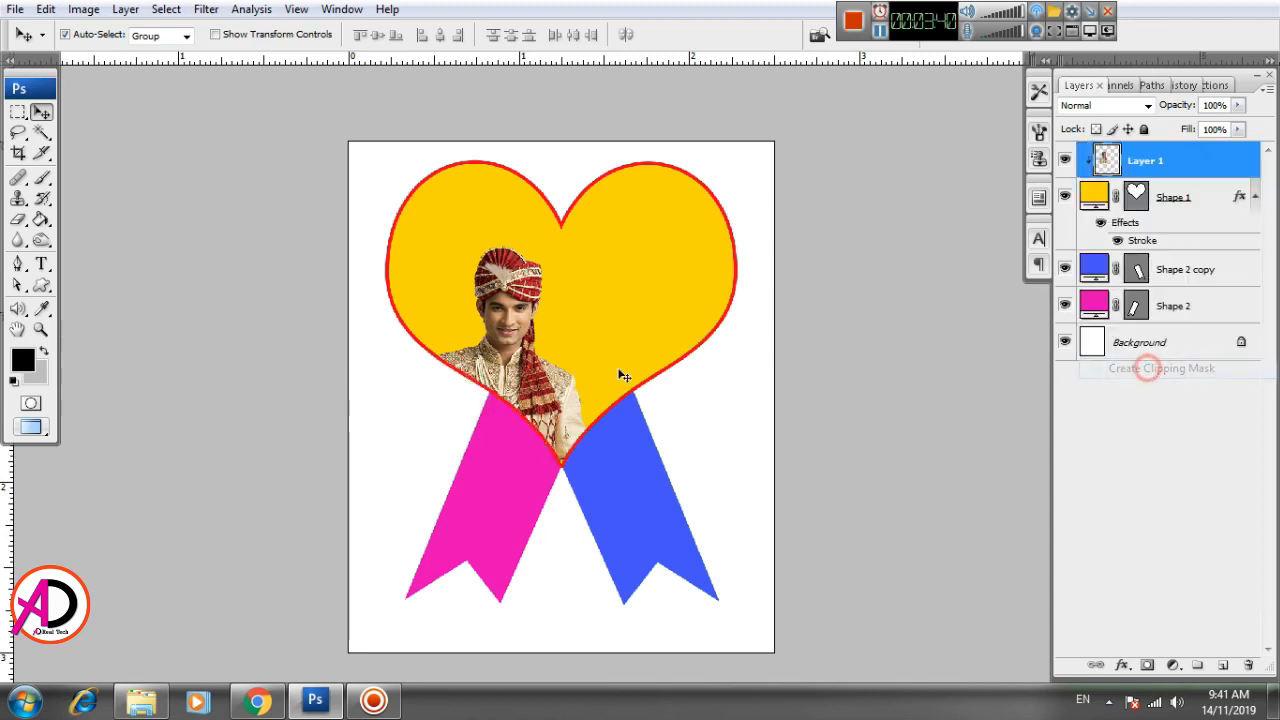
Scale the clipped groom down slightly with Free Transform and reposition him in the lower left part of the heart.
{"action": "mouse_move", "coordinate": [481, 364]}
{"action": "left_mouse_down"}
{"action": "mouse_move", "coordinate": [497, 358]}
{"action": "mouse_move", "coordinate": [486, 371]}
{"action": "left_mouse_up"}
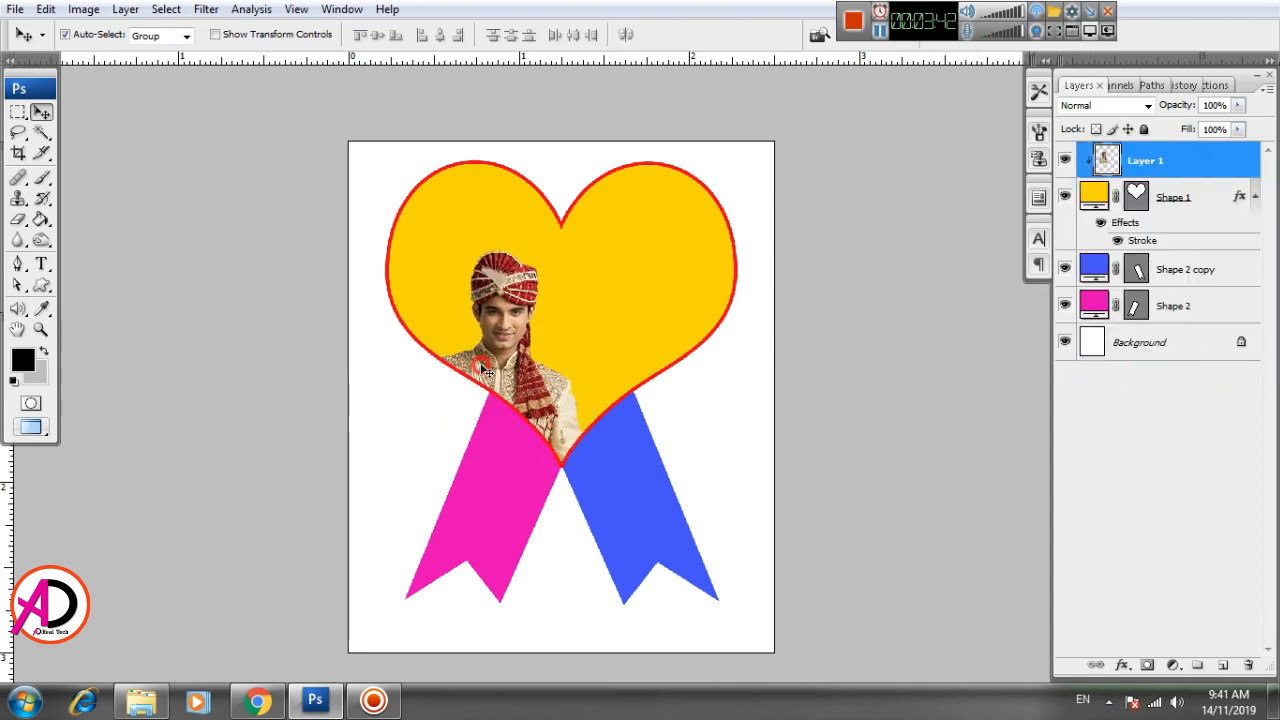
{"action": "key", "text": "ctrl+t"}
{"action": "mouse_move", "coordinate": [650, 395]}
{"action": "left_mouse_down"}
{"action": "mouse_move", "coordinate": [646, 357]}
{"action": "mouse_move", "coordinate": [649, 379]}
{"action": "left_mouse_up"}
{"action": "left_click_drag", "start_coordinate": [649, 379], "coordinate": [652, 374]}
{"action": "left_click_drag", "start_coordinate": [601, 260], "coordinate": [586, 284]}
{"action": "left_click_drag", "start_coordinate": [529, 337], "coordinate": [526, 359]}
{"action": "left_click_drag", "start_coordinate": [610, 438], "coordinate": [556, 415]}
{"action": "key", "text": "Return"}
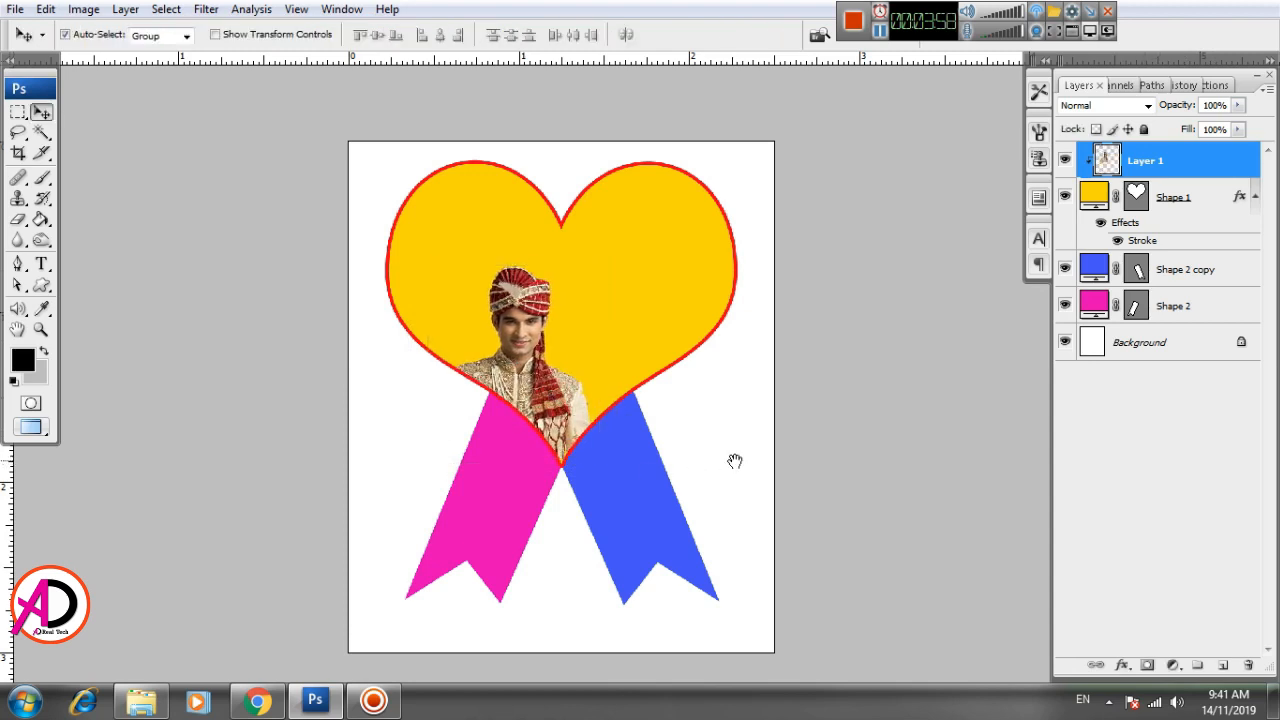
Open the photo s-l640 of the seated woman in the red sari from the wedding folder in Photoshop.
{"action": "left_click_drag", "start_coordinate": [734, 460], "coordinate": [711, 462]}
{"action": "key", "text": "alt+Tab"}
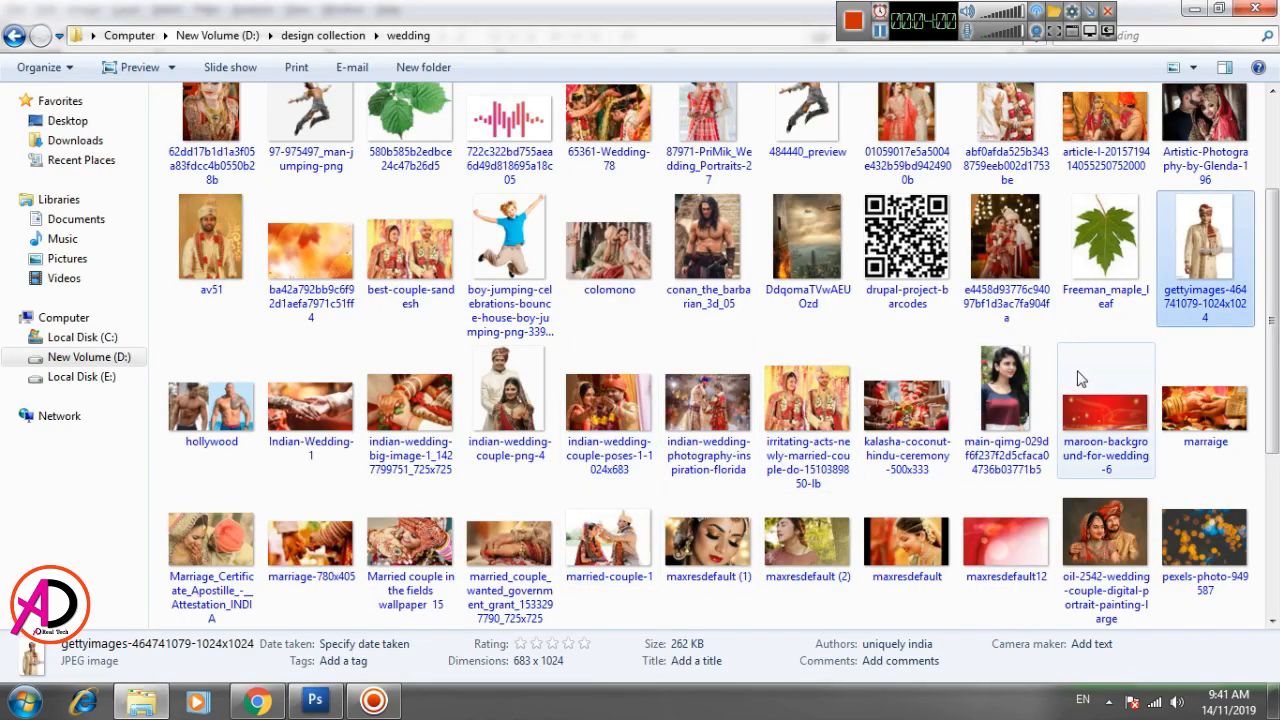
{"action": "scroll", "coordinate": [715, 413], "scroll_direction": "down", "scroll_amount": 2}
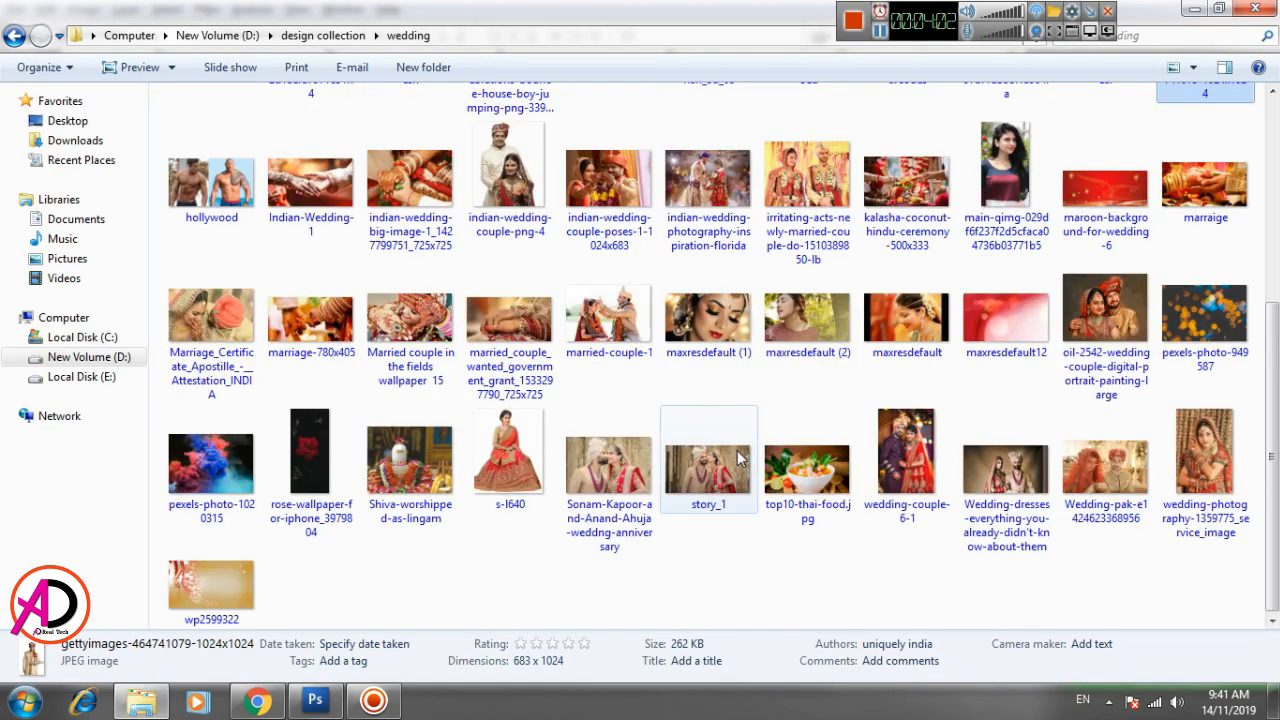
{"action": "left_click", "coordinate": [655, 558]}
{"action": "left_click", "coordinate": [503, 477]}
{"action": "left_click_drag", "start_coordinate": [503, 477], "coordinate": [771, 329]}
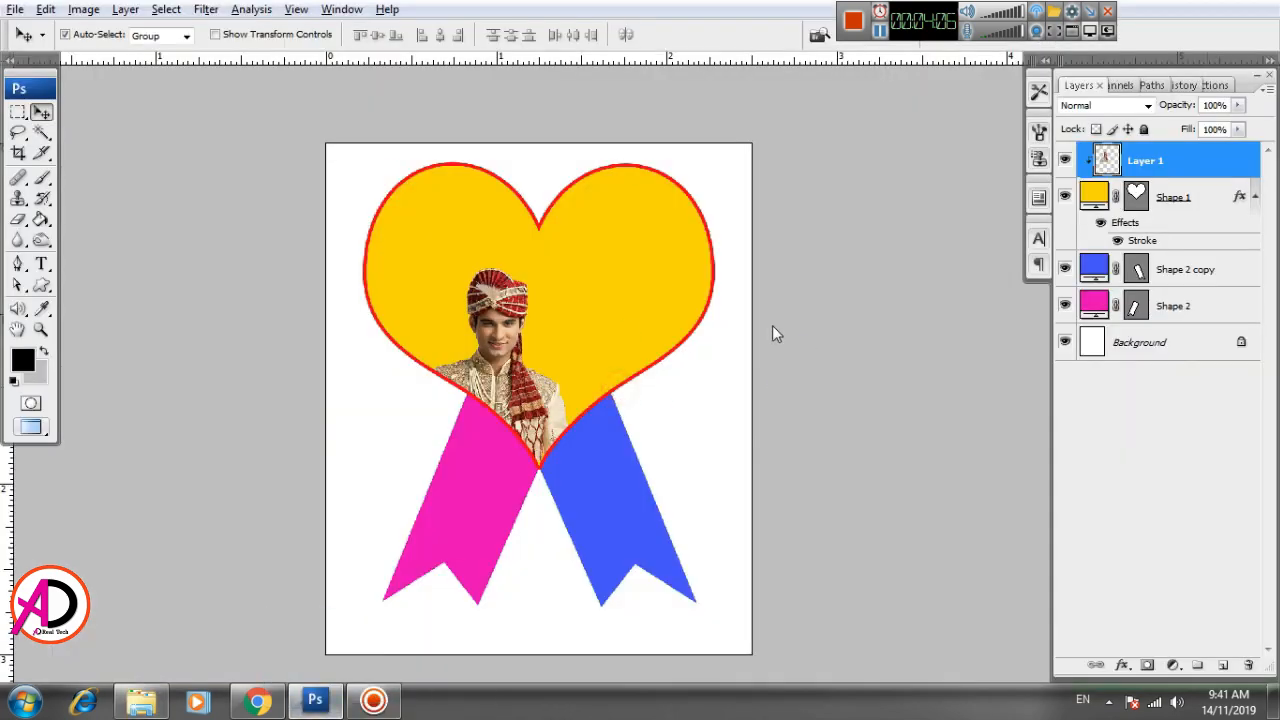
{"action": "left_click", "coordinate": [728, 380]}
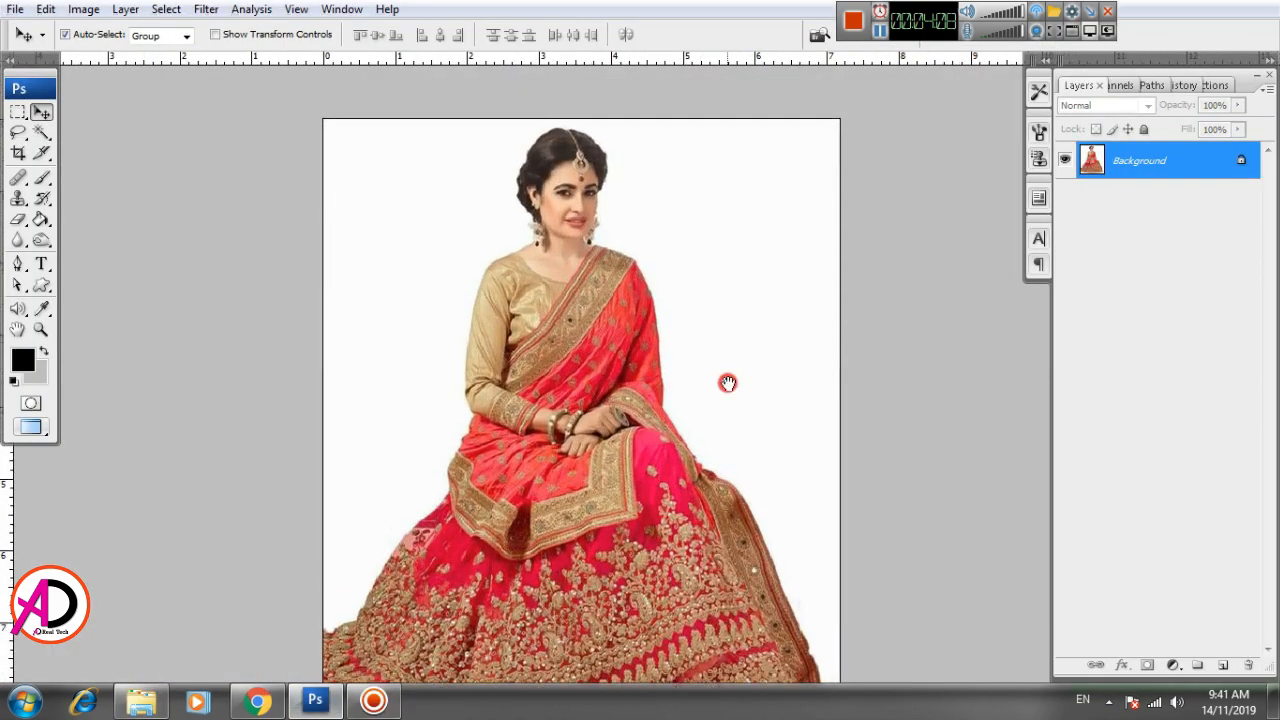
Crop the bride photo to a rectangular selection around her head and upper body, and clear the selection.
{"action": "left_click", "coordinate": [18, 112]}
{"action": "left_click_drag", "start_coordinate": [473, 147], "coordinate": [673, 391]}
{"action": "left_click", "coordinate": [84, 10]}
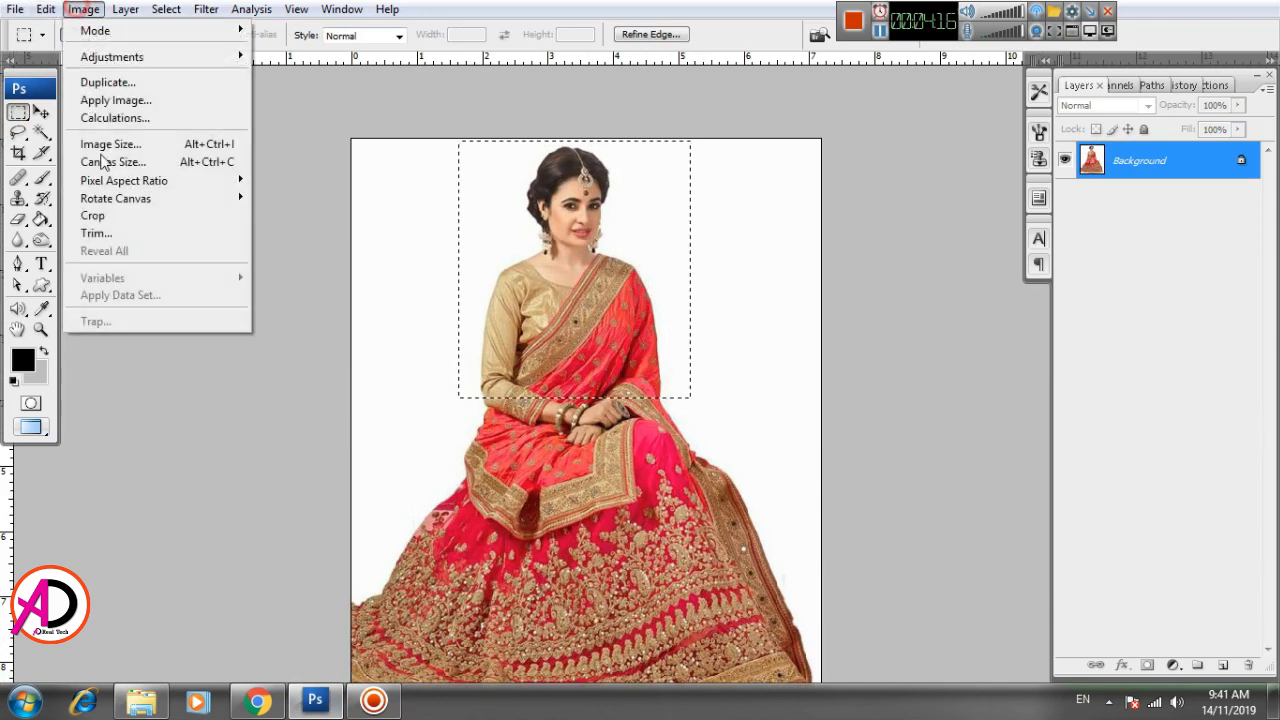
{"action": "left_click", "coordinate": [86, 213]}
{"action": "scroll", "coordinate": [730, 375], "scroll_direction": "up", "scroll_amount": 6}
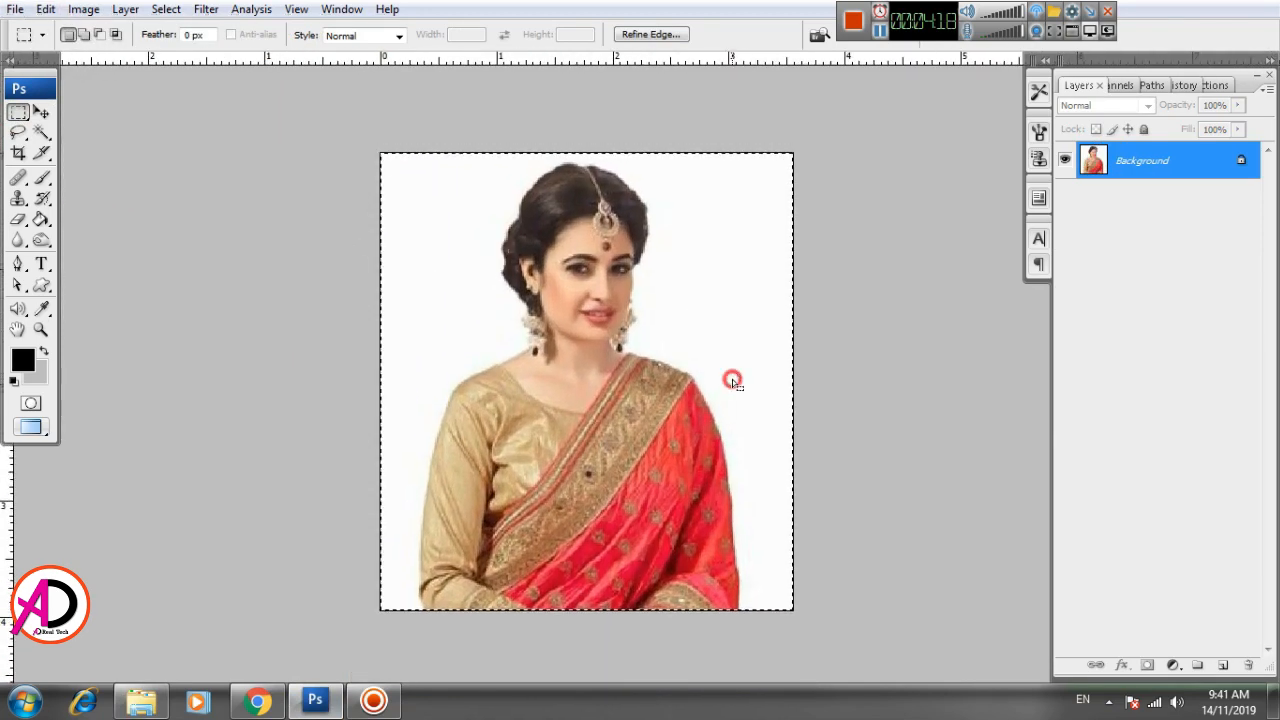
{"action": "key", "text": "ctrl+w"}
{"action": "key", "text": "Escape"}
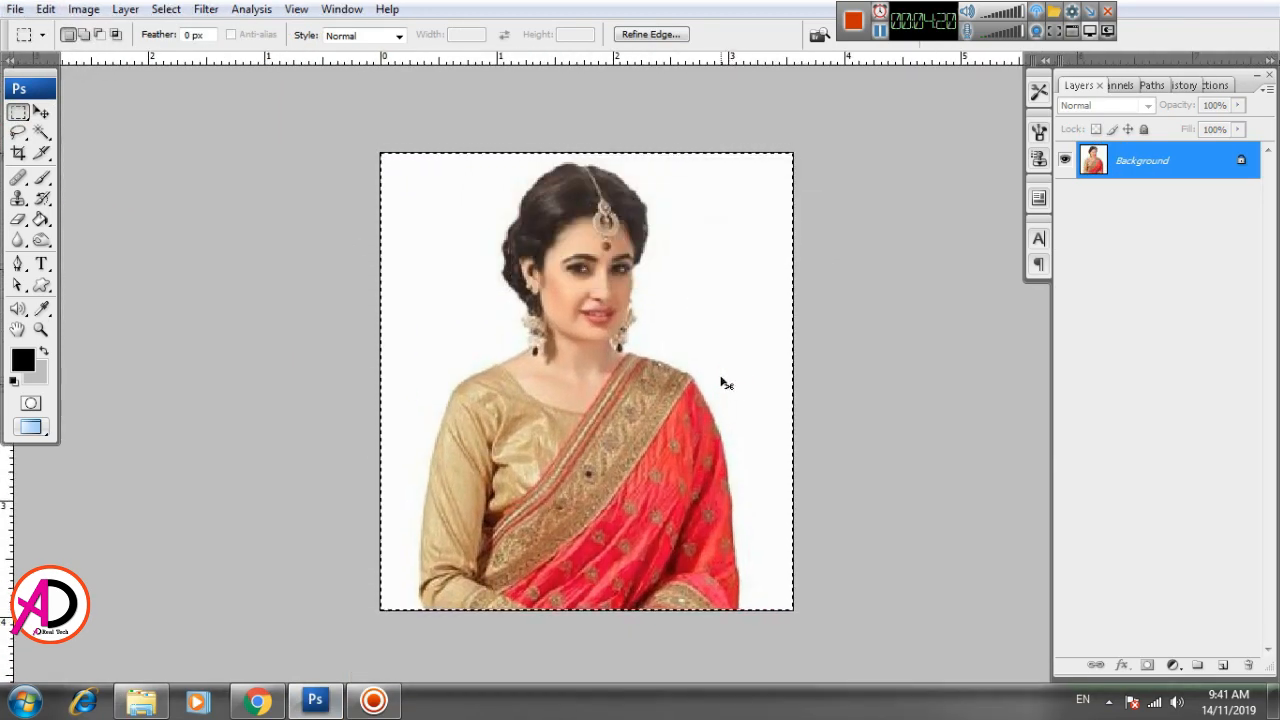
{"action": "key", "text": "ctrl+d"}
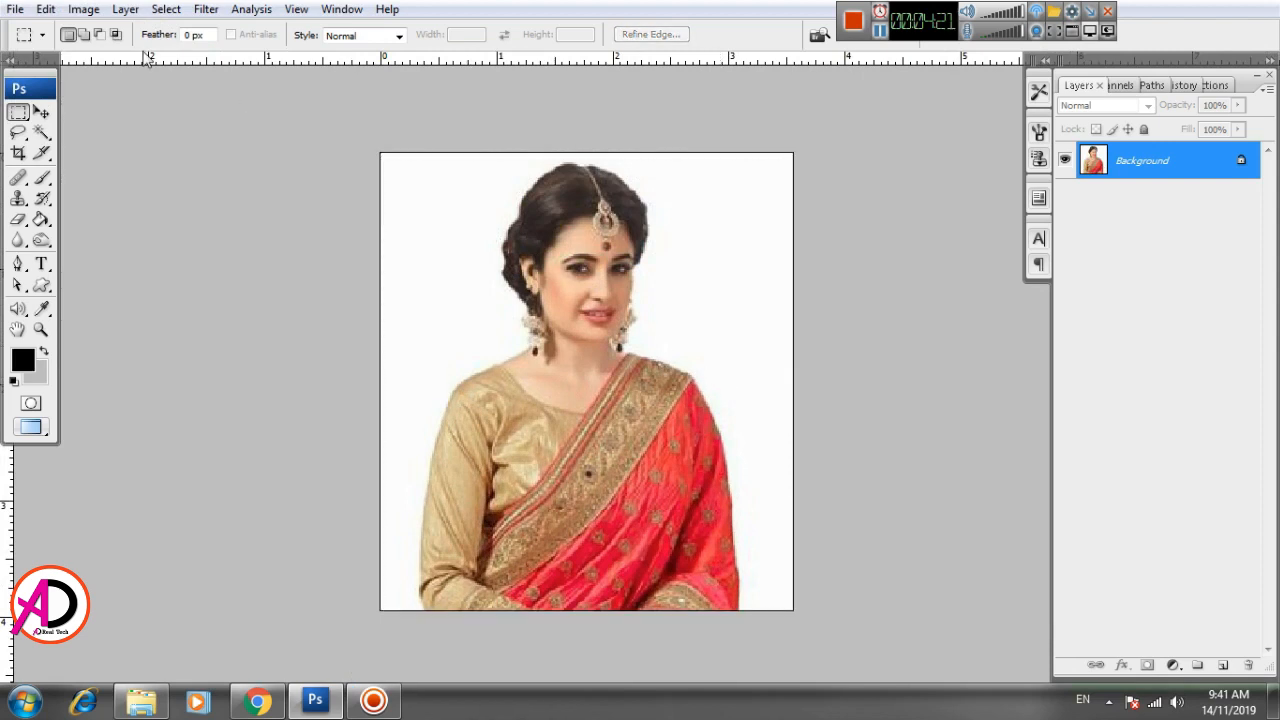
Select the white background around the bride with the Magic Wand and invert the selection to cover her.
{"action": "left_click", "coordinate": [41, 133]}
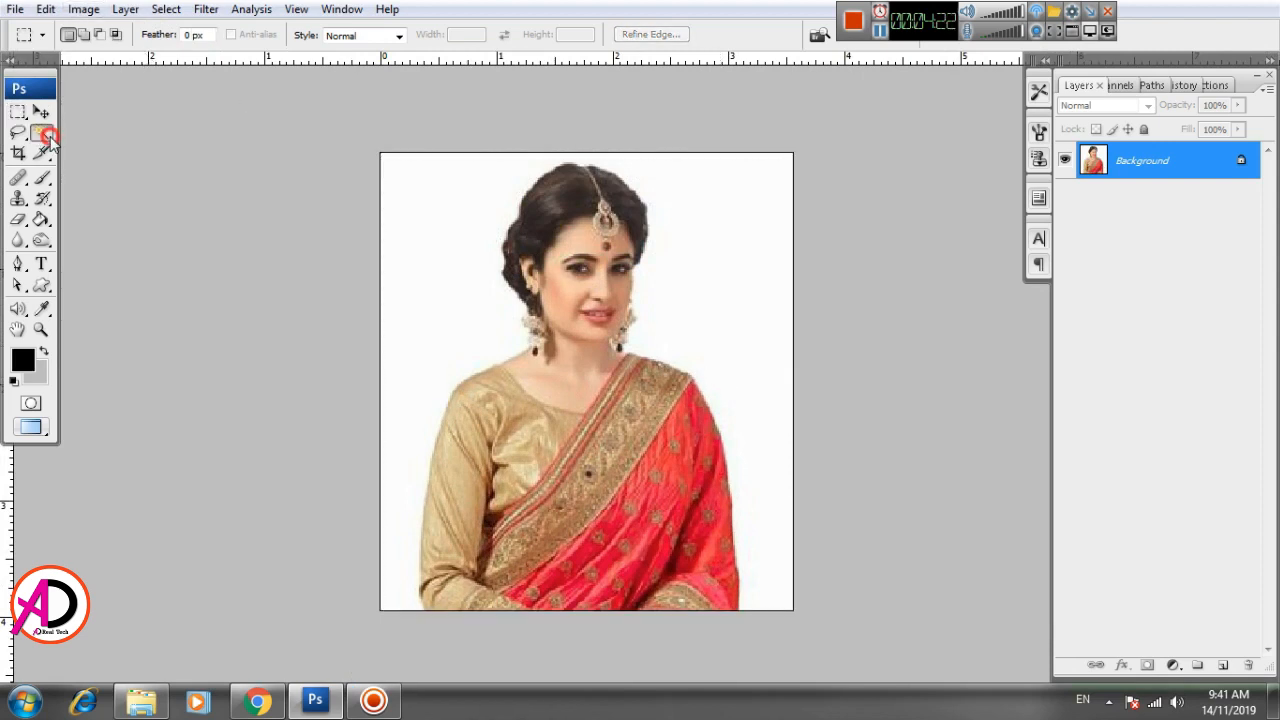
{"action": "left_click", "coordinate": [476, 206]}
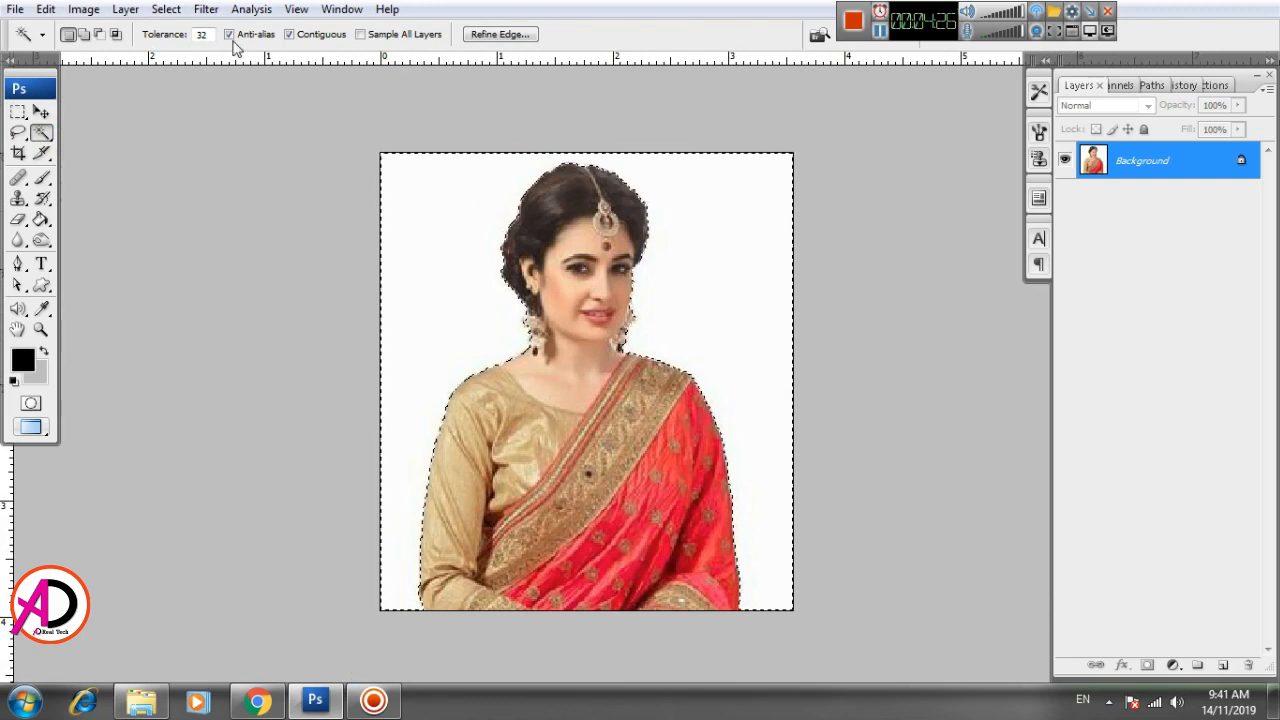
{"action": "left_click", "coordinate": [166, 9]}
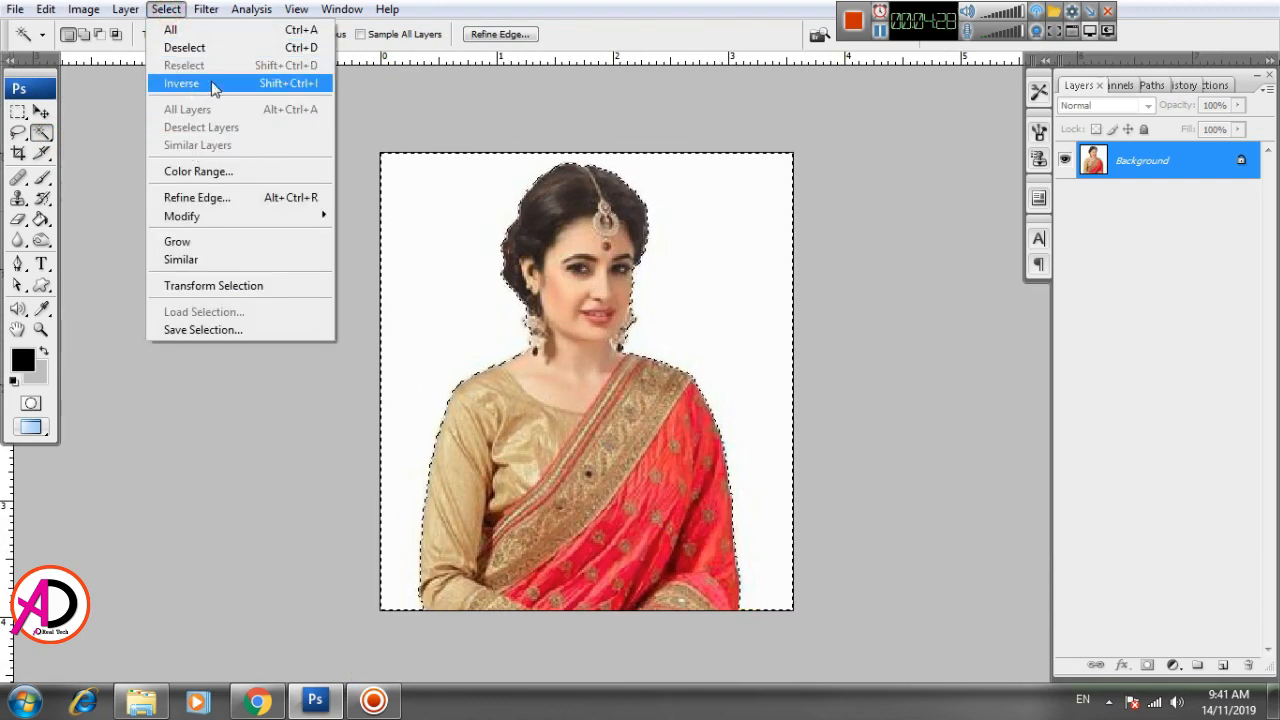
{"action": "left_click", "coordinate": [205, 84]}
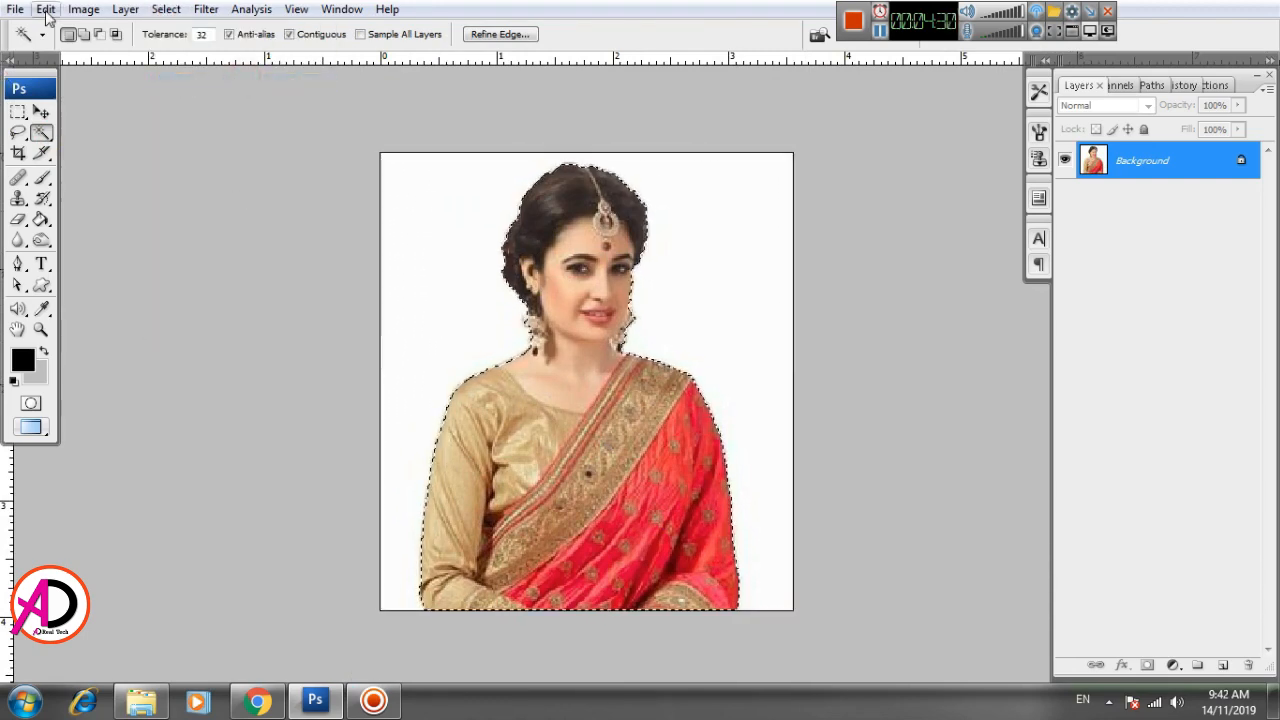
Copy the selected bride, paste her into the heart badge document, and move her beside the groom.
{"action": "left_click", "coordinate": [46, 9]}
{"action": "left_click", "coordinate": [140, 134]}
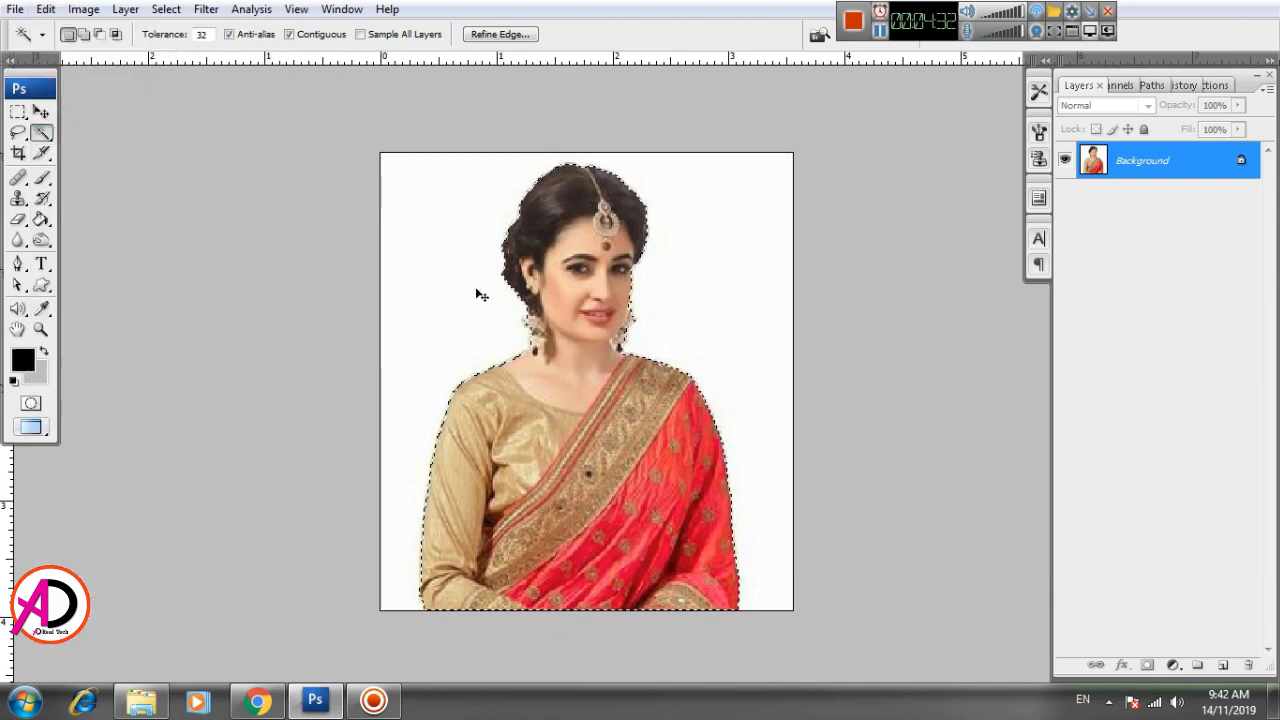
{"action": "key", "text": "ctrl+Tab"}
{"action": "left_click", "coordinate": [46, 9]}
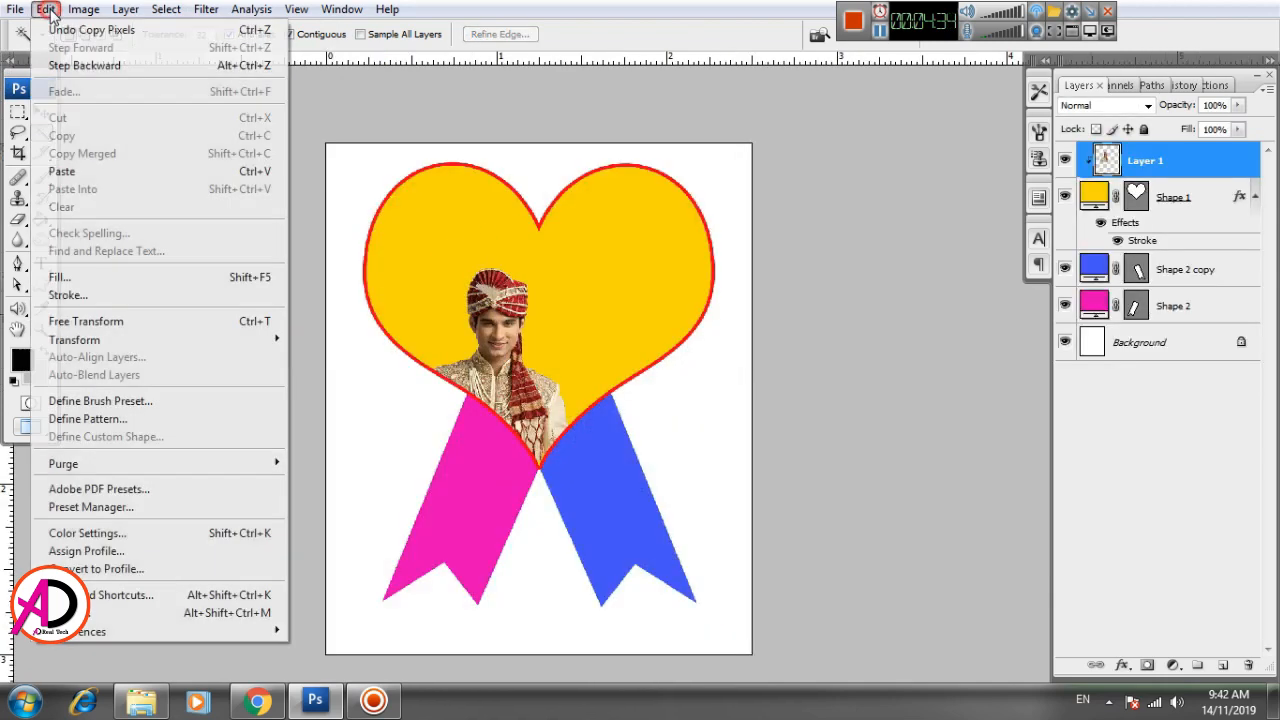
{"action": "left_click", "coordinate": [80, 169]}
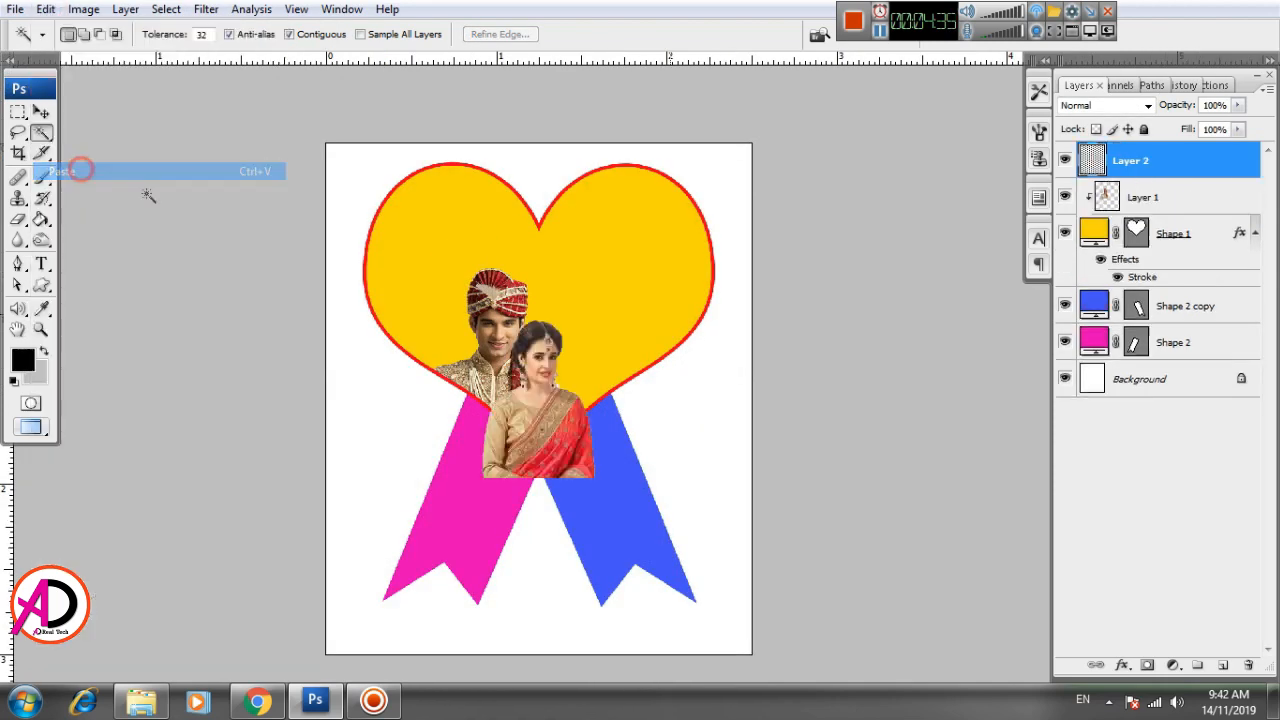
{"action": "left_click", "coordinate": [41, 112]}
{"action": "left_click_drag", "start_coordinate": [550, 408], "coordinate": [592, 320]}
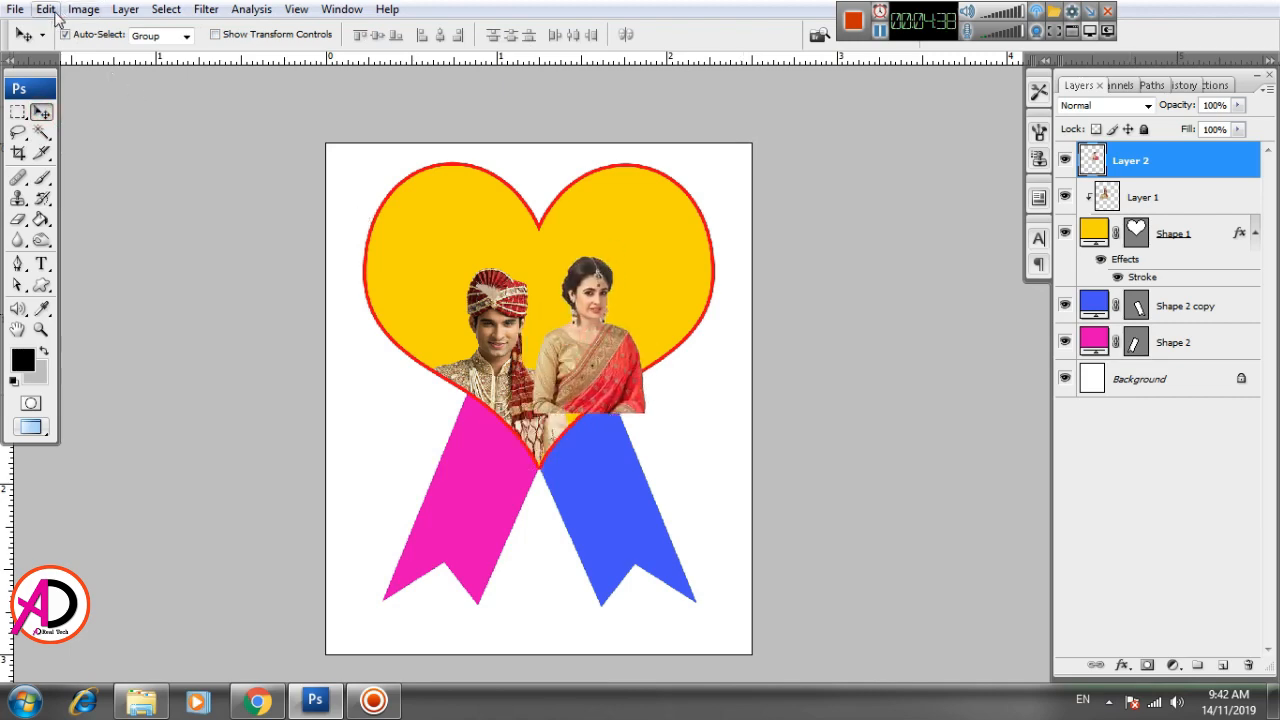
Flip the bride horizontally, enlarge her proportionally to about 135%, and place her over the heart's lower right part.
{"action": "left_click", "coordinate": [52, 11]}
{"action": "left_click", "coordinate": [115, 325]}
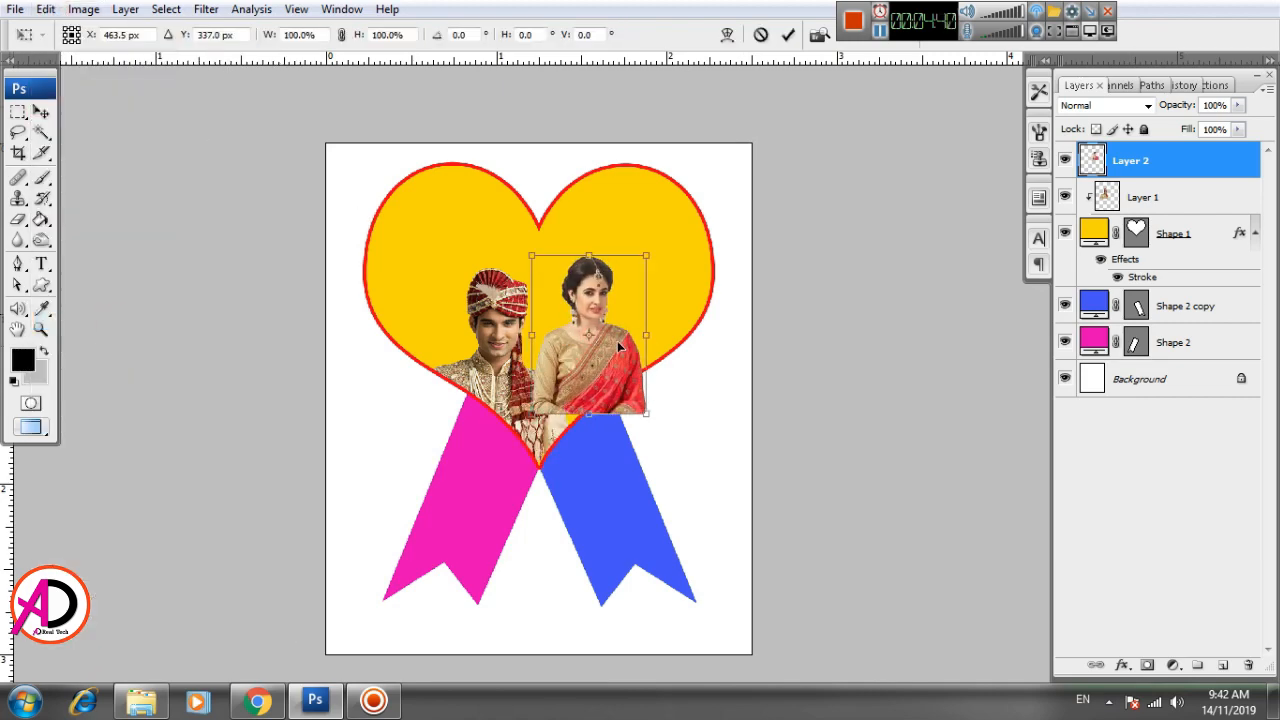
{"action": "right_click", "coordinate": [618, 343]}
{"action": "left_click", "coordinate": [724, 579]}
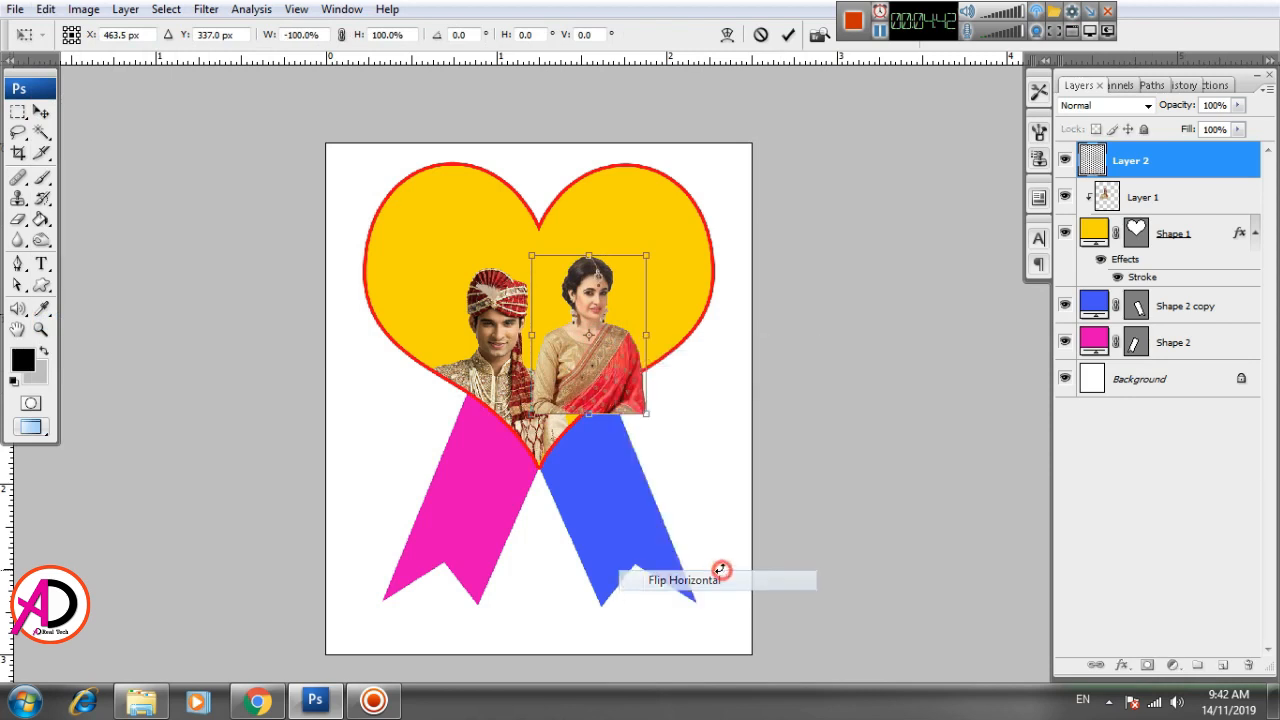
{"action": "left_click_drag", "start_coordinate": [605, 325], "coordinate": [613, 366]}
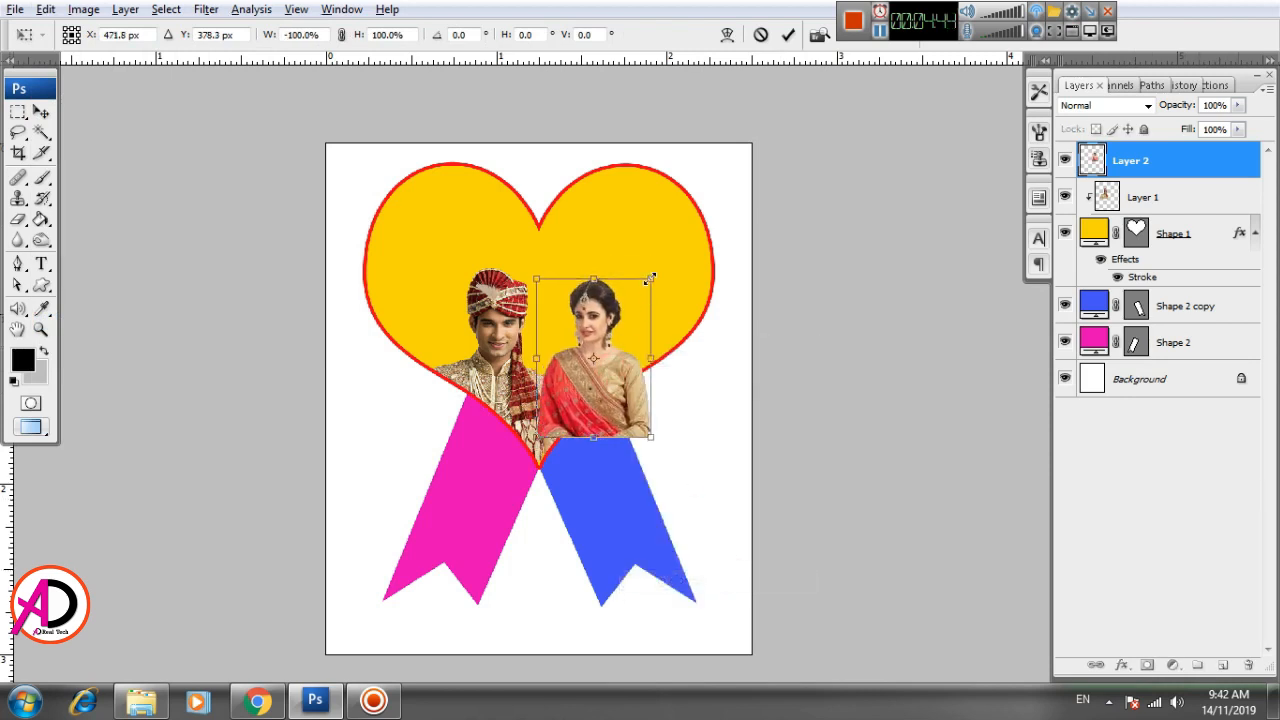
{"action": "left_click_drag", "start_coordinate": [650, 279], "coordinate": [677, 255]}
{"action": "left_click_drag", "start_coordinate": [638, 324], "coordinate": [648, 330]}
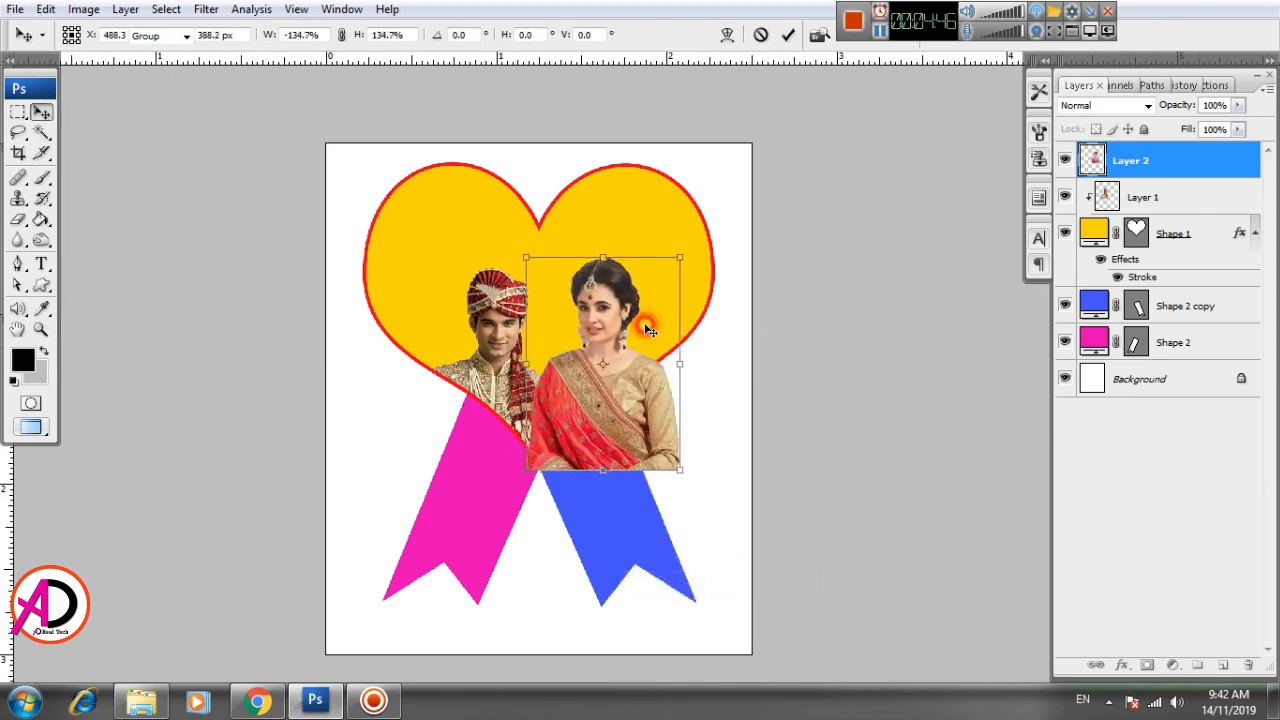
{"action": "key", "text": "Return"}
Clip the bride layer to the heart with a clipping mask and shift her slightly within the shape.
{"action": "right_click", "coordinate": [1192, 164]}
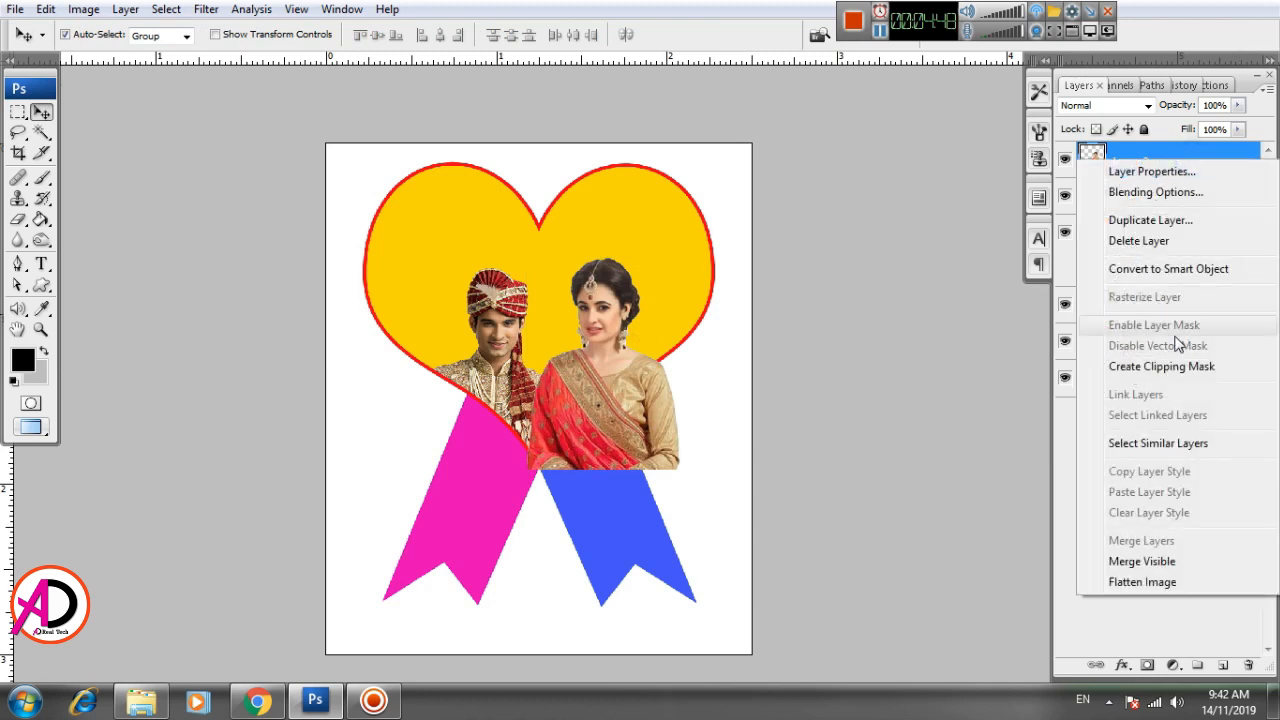
{"action": "left_click", "coordinate": [1154, 369]}
{"action": "left_click_drag", "start_coordinate": [601, 396], "coordinate": [600, 381]}
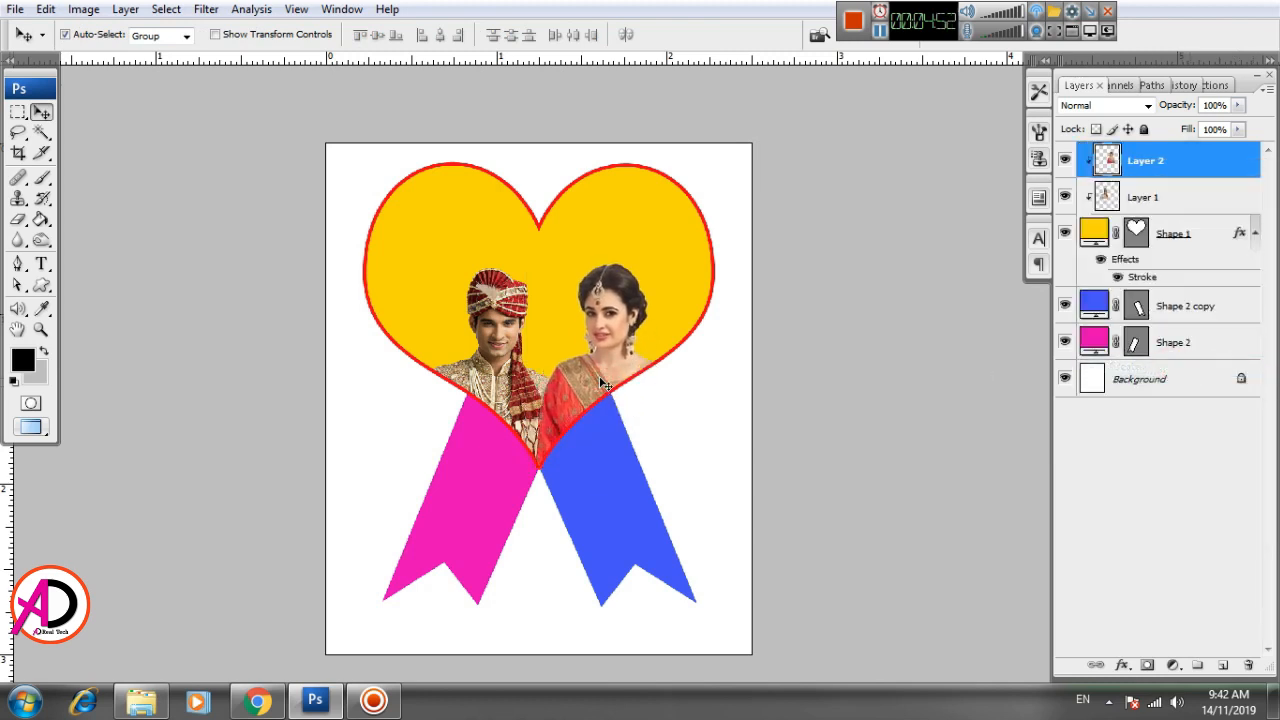
Place the bride layer beneath the groom layer and adjust both figures' positions side by side in the heart.
{"action": "left_click_drag", "start_coordinate": [1228, 168], "coordinate": [1215, 210]}
{"action": "left_click_drag", "start_coordinate": [593, 375], "coordinate": [590, 372]}
{"action": "left_click_drag", "start_coordinate": [515, 388], "coordinate": [503, 372]}
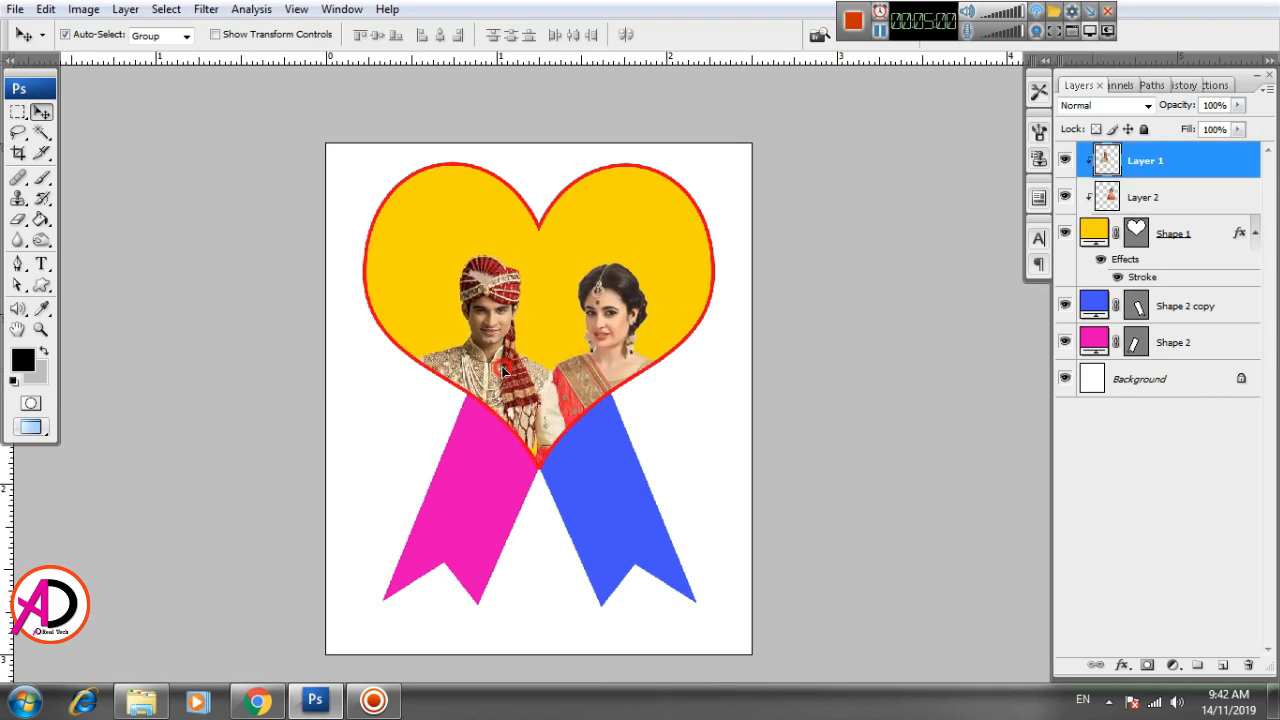
{"action": "left_click_drag", "start_coordinate": [580, 366], "coordinate": [578, 371]}
Check the couple's placement up close and nudge the groom slightly down within the heart.
{"action": "scroll", "coordinate": [613, 436], "scroll_direction": "up", "scroll_amount": 3}
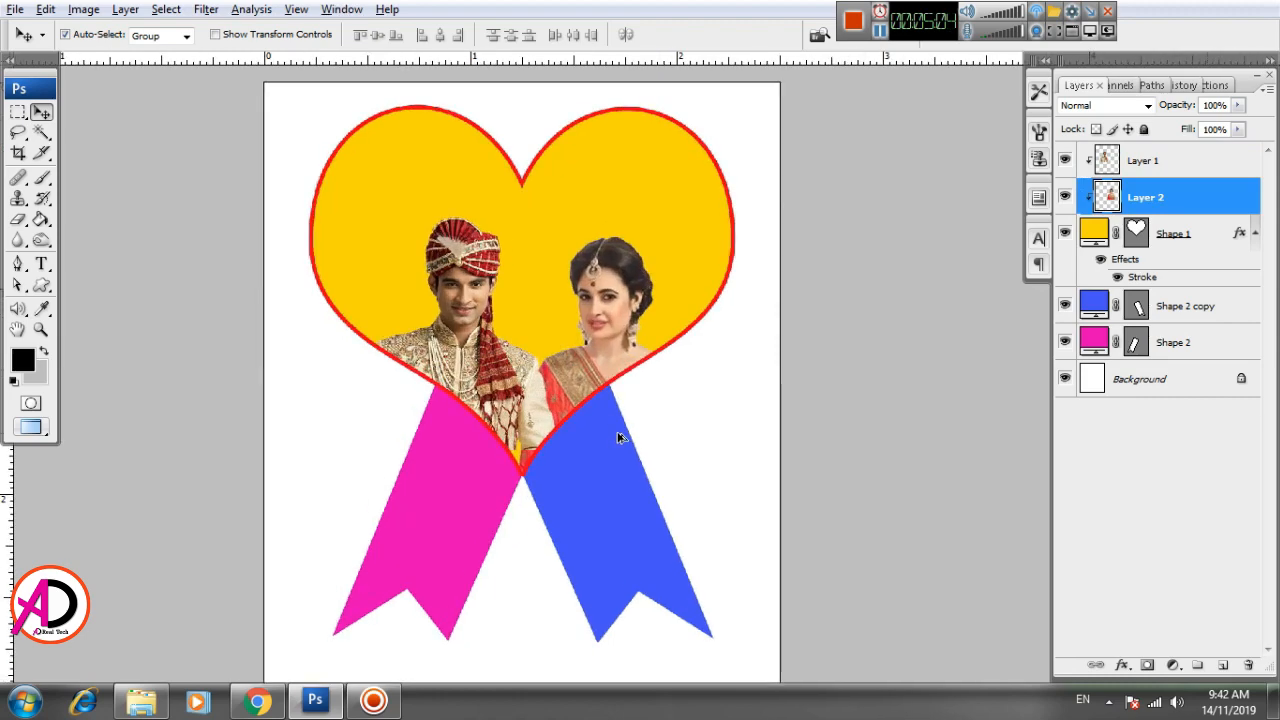
{"action": "scroll", "coordinate": [615, 436], "scroll_direction": "down", "scroll_amount": 5}
{"action": "scroll", "coordinate": [617, 438], "scroll_direction": "up", "scroll_amount": 3}
{"action": "left_click_drag", "start_coordinate": [721, 412], "coordinate": [721, 445]}
{"action": "scroll", "coordinate": [721, 444], "scroll_direction": "up", "scroll_amount": 4}
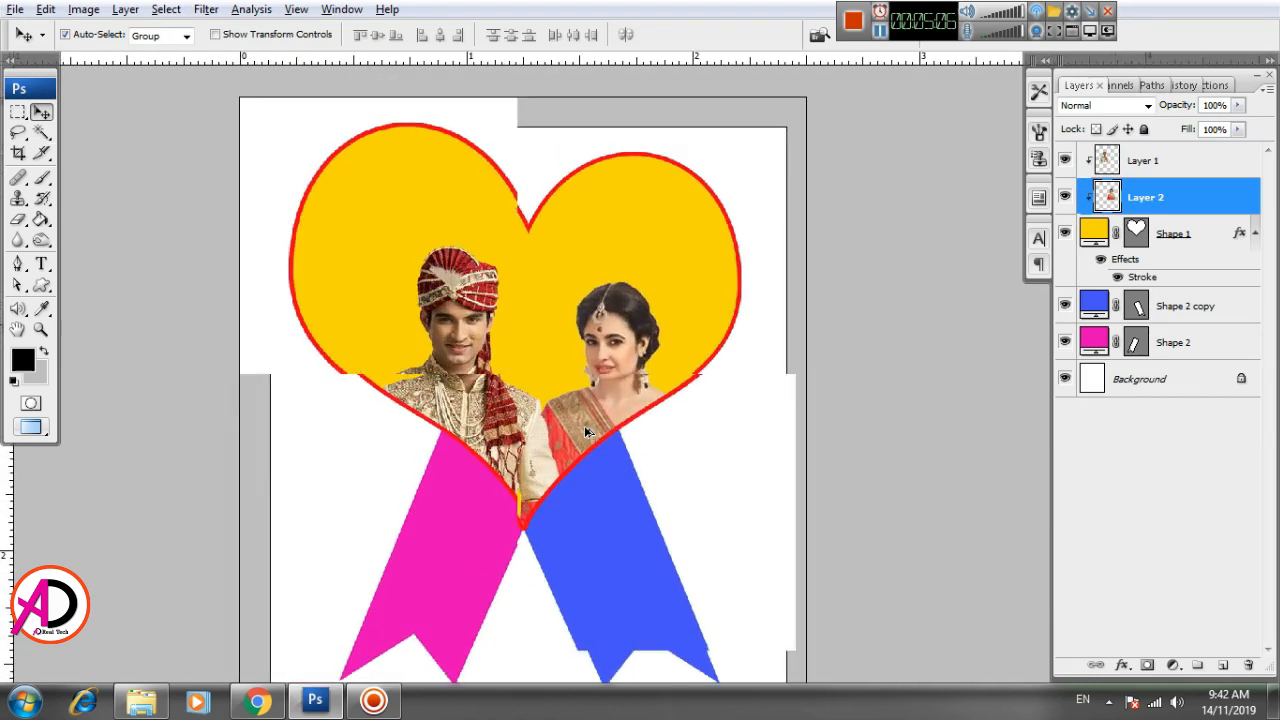
{"action": "key", "text": "alt+space"}
{"action": "left_click_drag", "start_coordinate": [719, 401], "coordinate": [709, 436]}
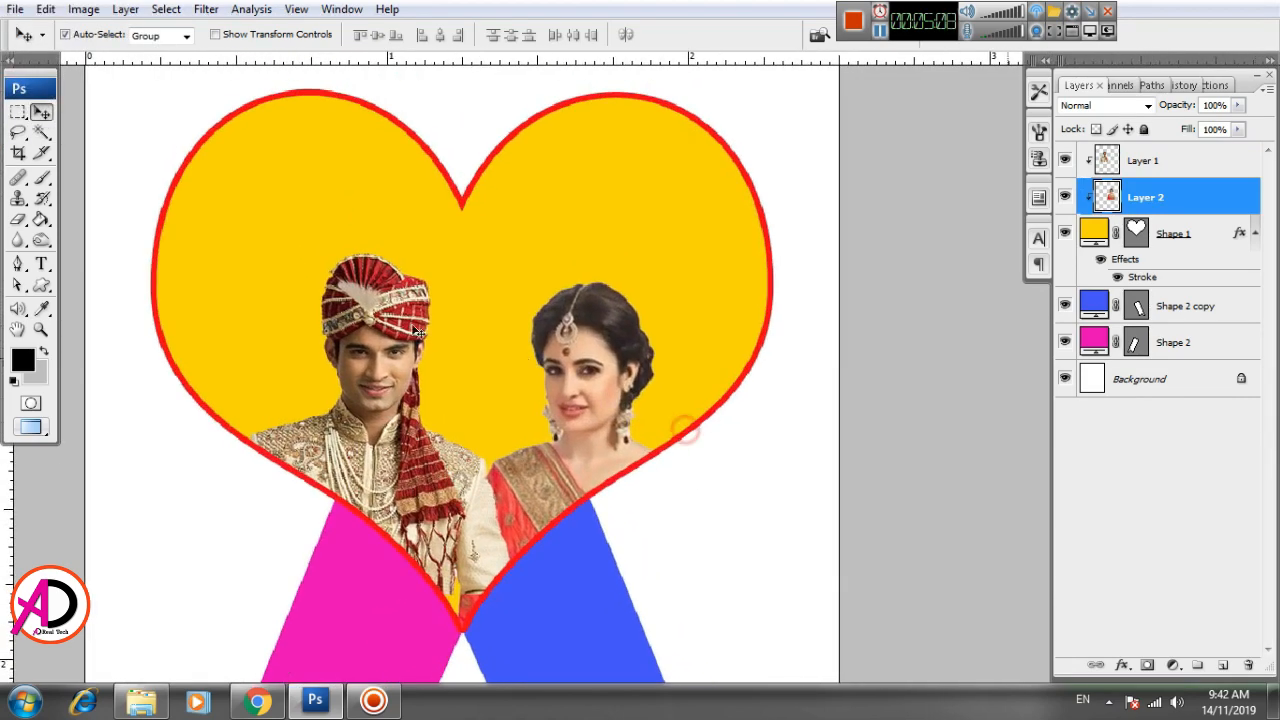
{"action": "left_click_drag", "start_coordinate": [373, 324], "coordinate": [373, 332]}
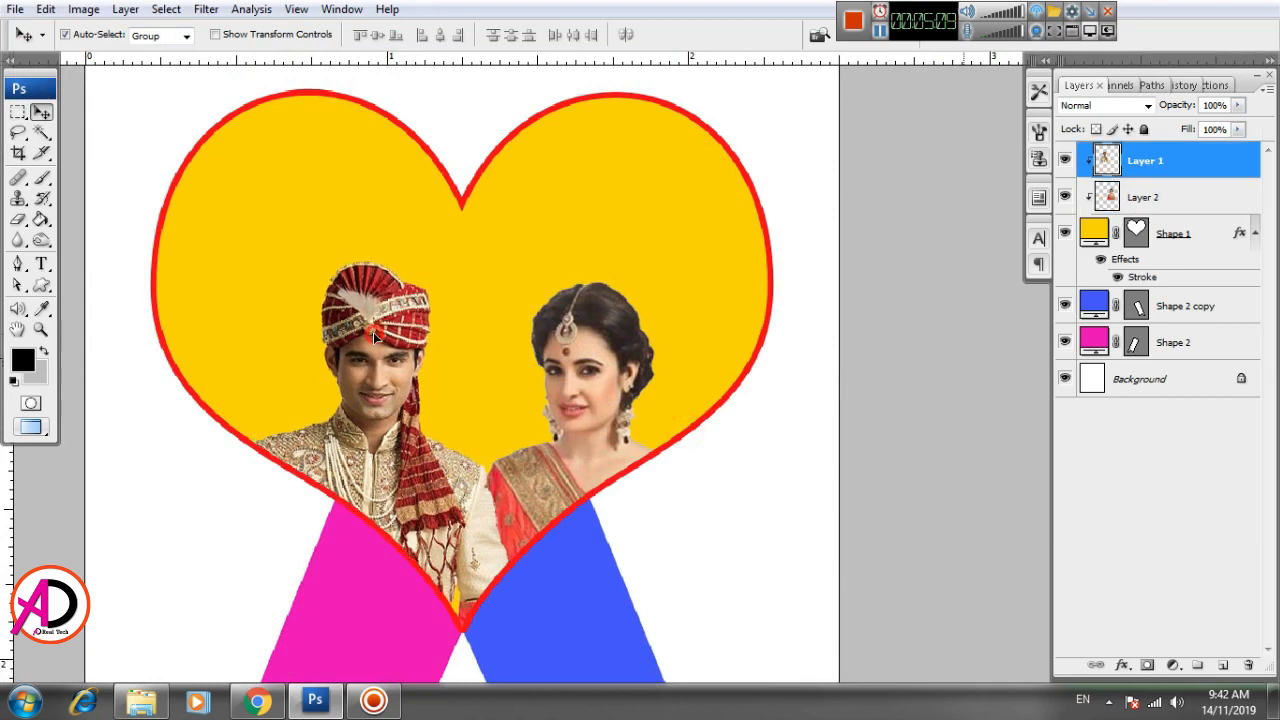
Fine-tune the positions of the bride and groom within the heart, shifting both slightly downward.
{"action": "left_click_drag", "start_coordinate": [575, 385], "coordinate": [570, 397]}
{"action": "left_click", "coordinate": [432, 382]}
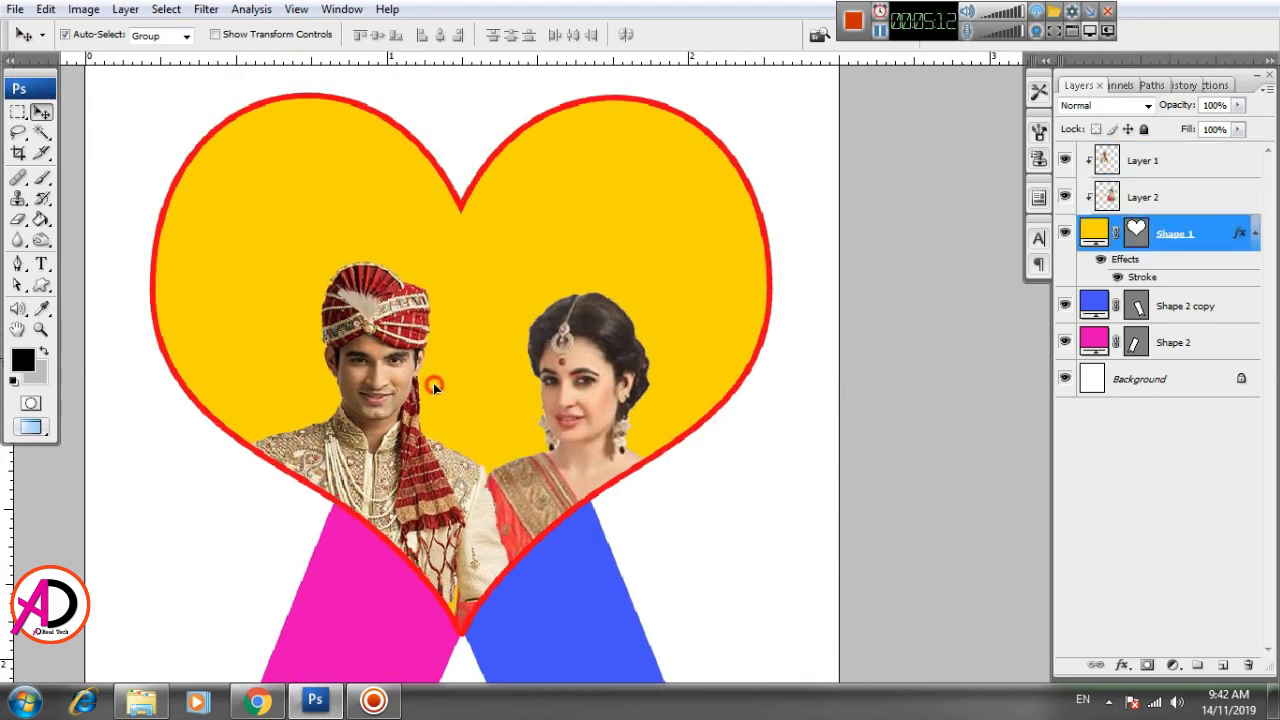
{"action": "left_click_drag", "start_coordinate": [433, 383], "coordinate": [396, 401]}
{"action": "left_click", "coordinate": [396, 395]}
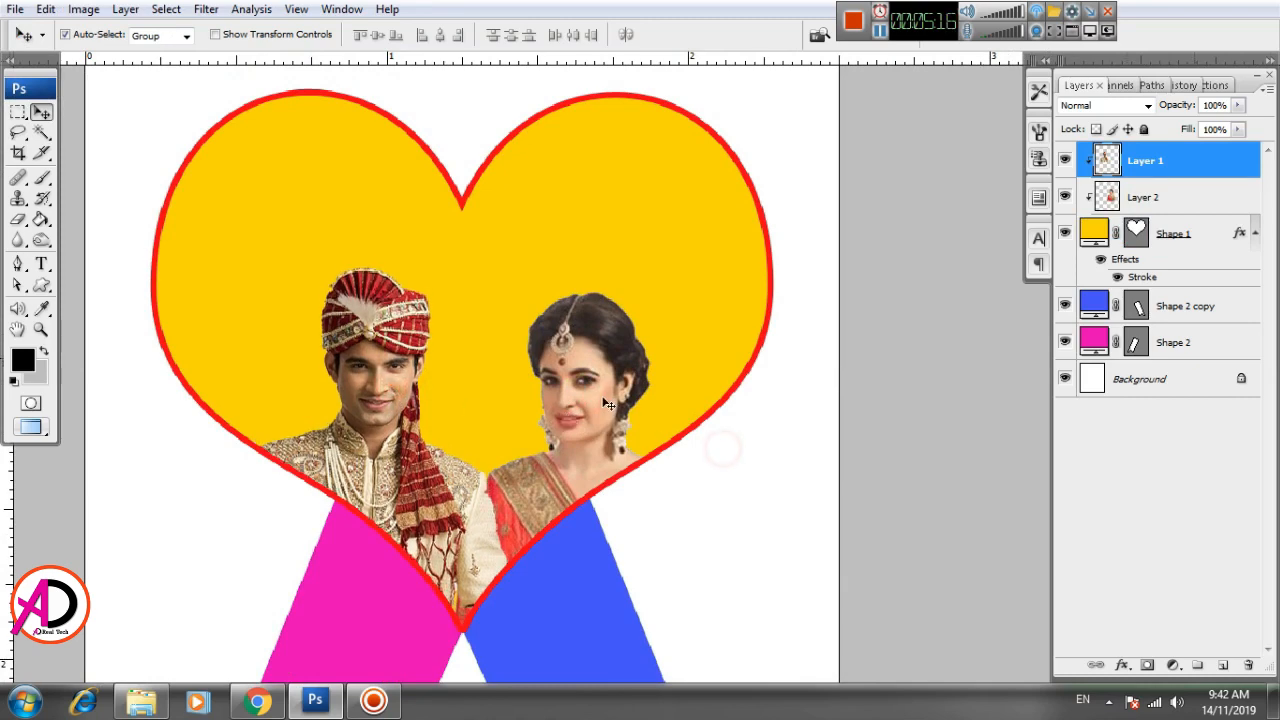
{"action": "left_click_drag", "start_coordinate": [604, 400], "coordinate": [597, 394]}
{"action": "left_click_drag", "start_coordinate": [727, 443], "coordinate": [730, 448]}
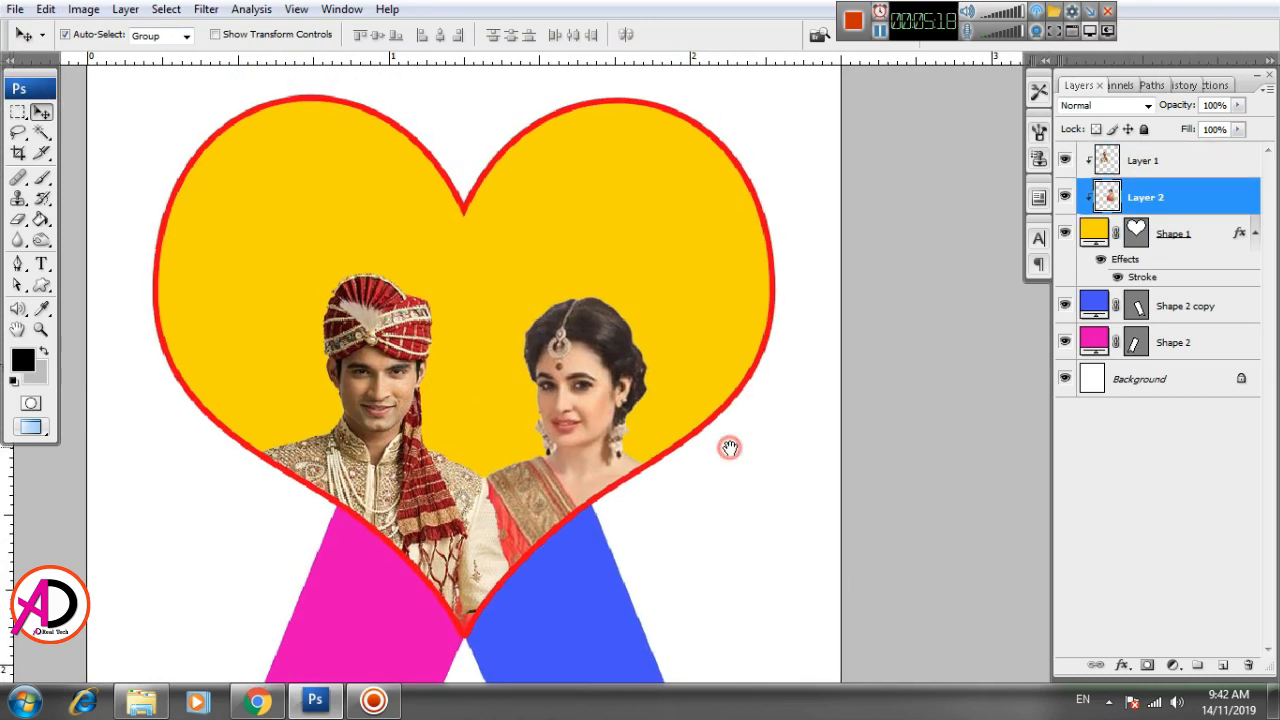
{"action": "scroll", "coordinate": [732, 453], "scroll_direction": "down", "scroll_amount": 2}
{"action": "scroll", "coordinate": [734, 452], "scroll_direction": "up", "scroll_amount": 1}
{"action": "left_click_drag", "start_coordinate": [757, 510], "coordinate": [794, 497]}
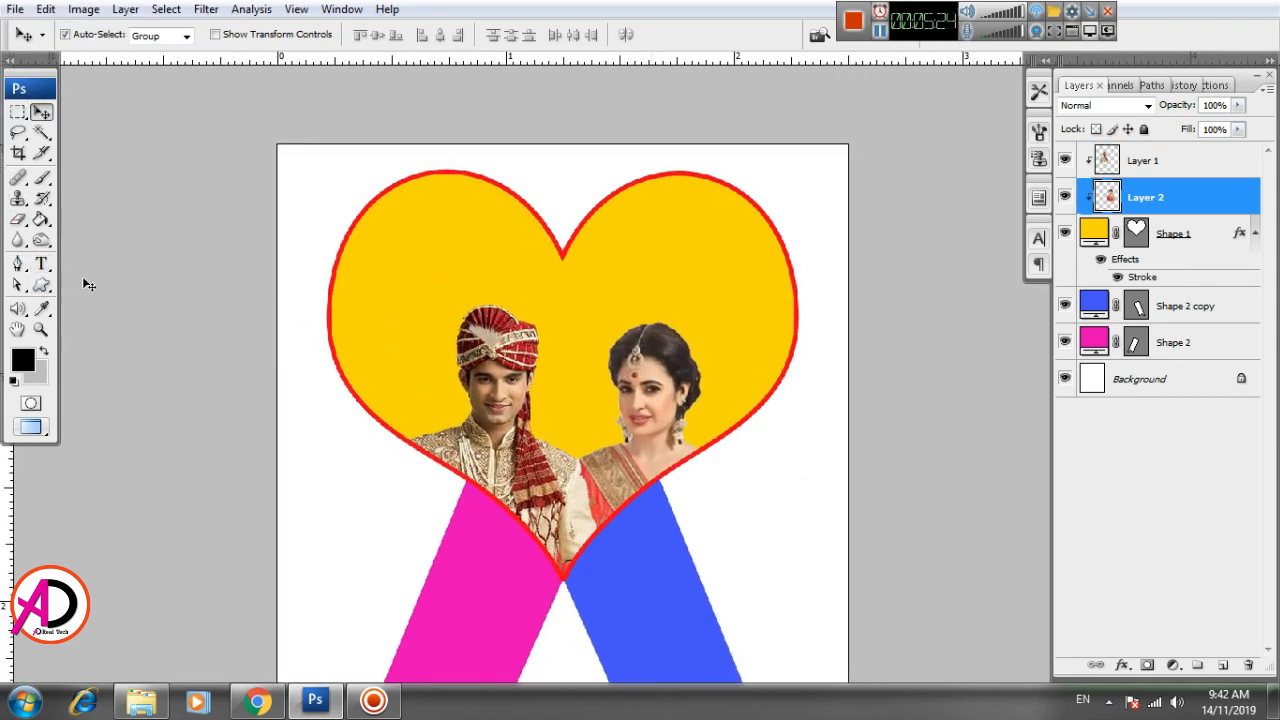
Add the groom's first name in Hindi as black text in the heart's upper left part, using the 001 ARAP 2 font.
{"action": "left_click", "coordinate": [42, 264]}
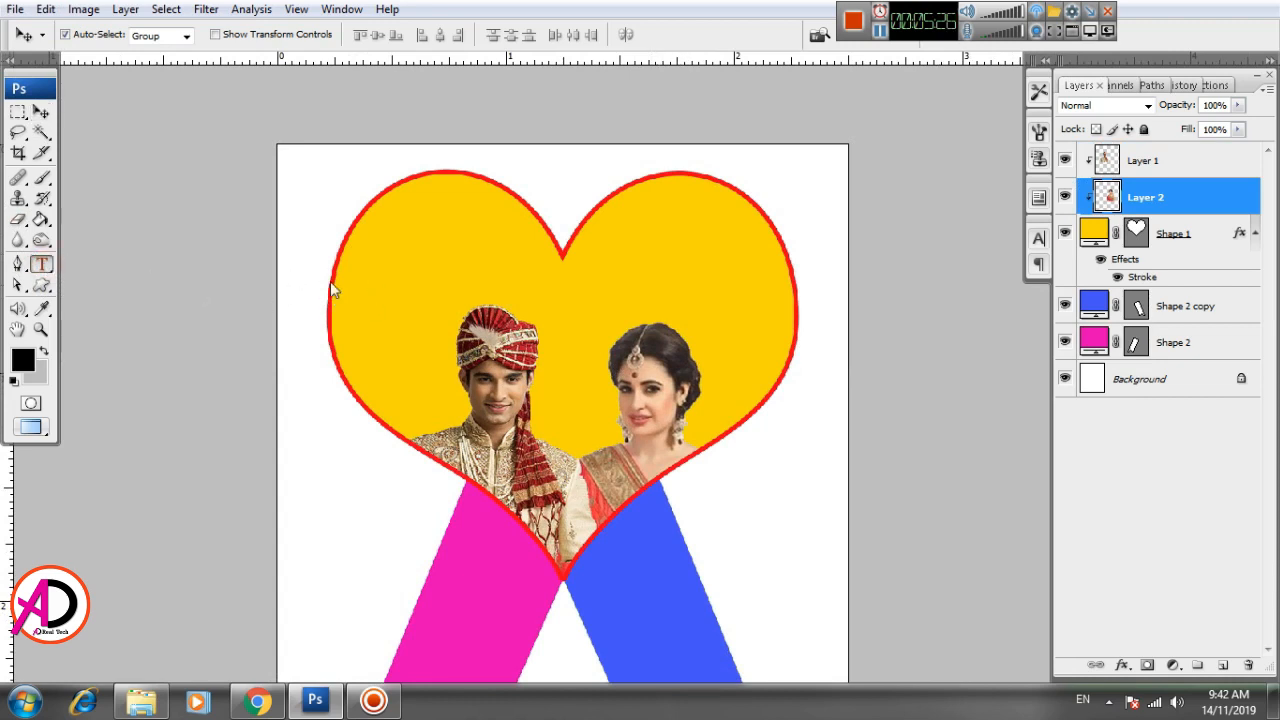
{"action": "left_click", "coordinate": [369, 275]}
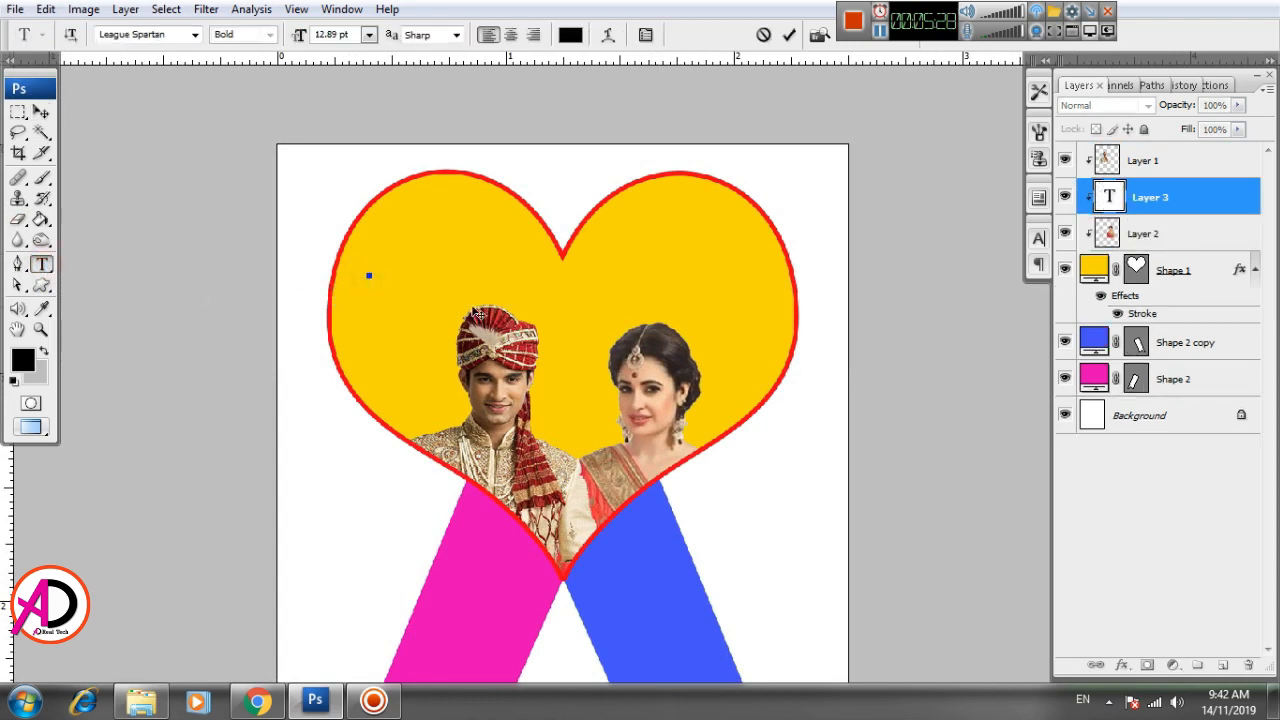
{"action": "left_click", "coordinate": [195, 34]}
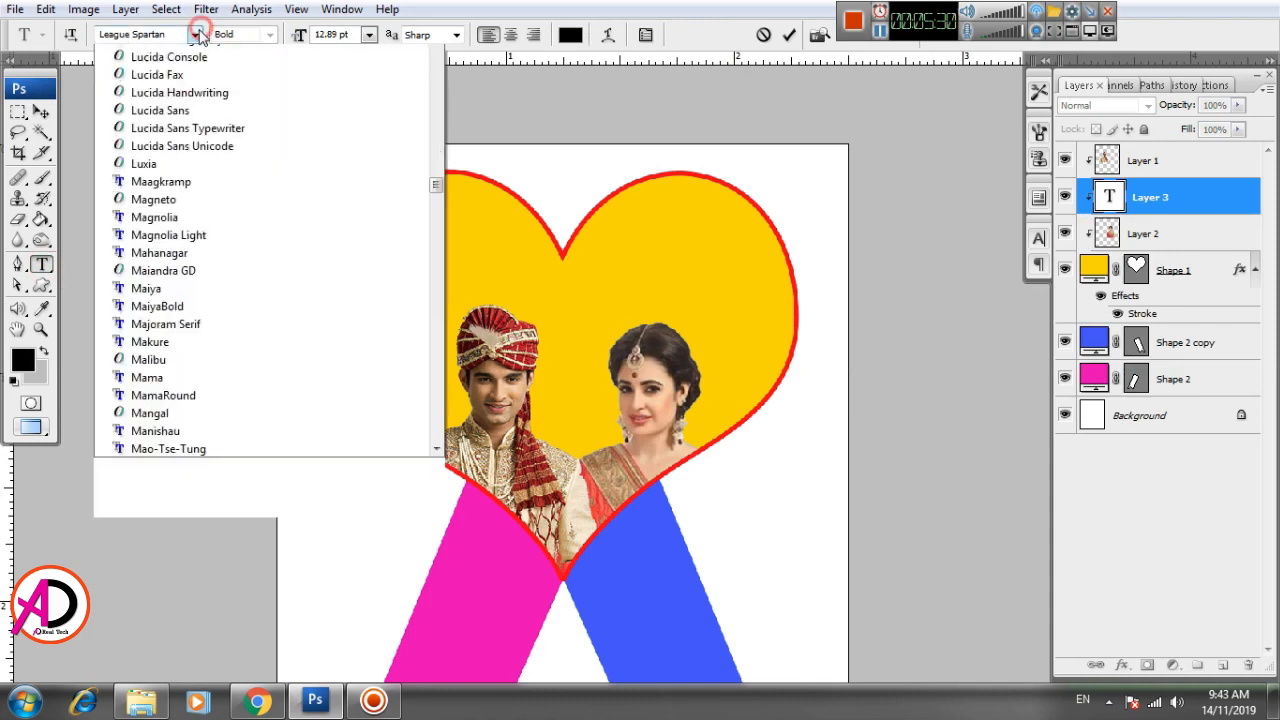
{"action": "left_click_drag", "start_coordinate": [434, 404], "coordinate": [437, 63]}
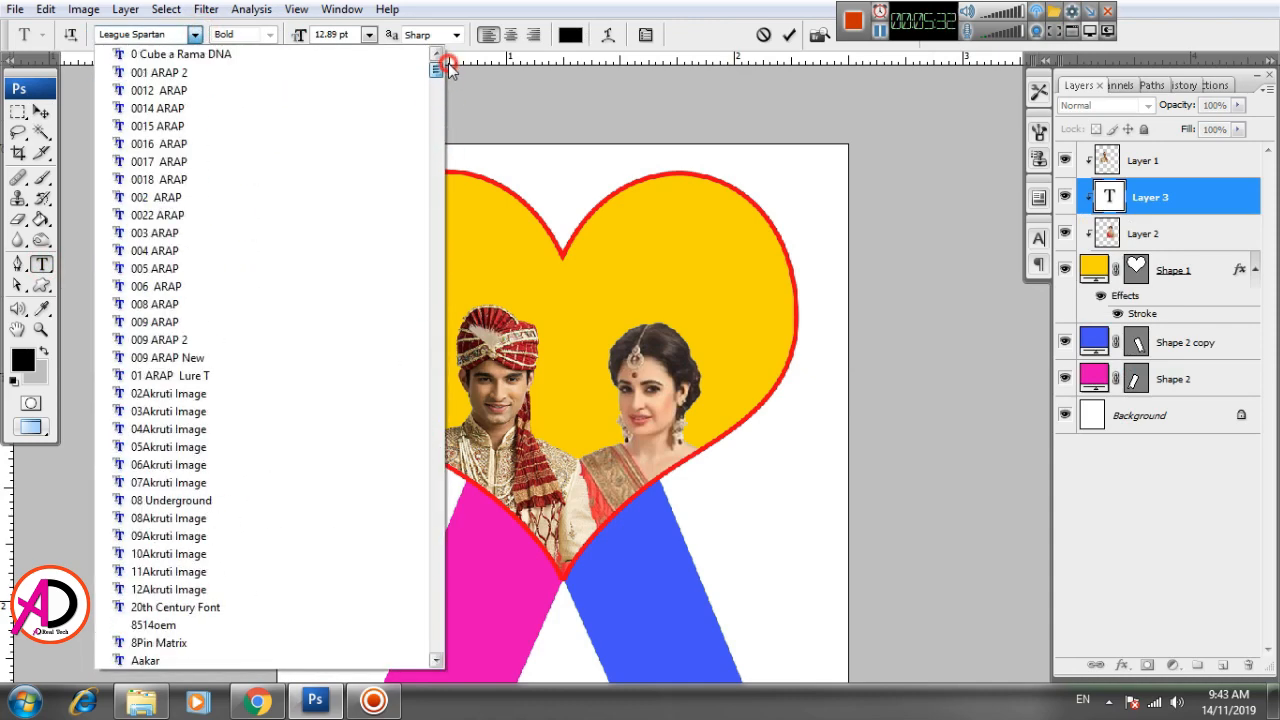
{"action": "left_click", "coordinate": [298, 75]}
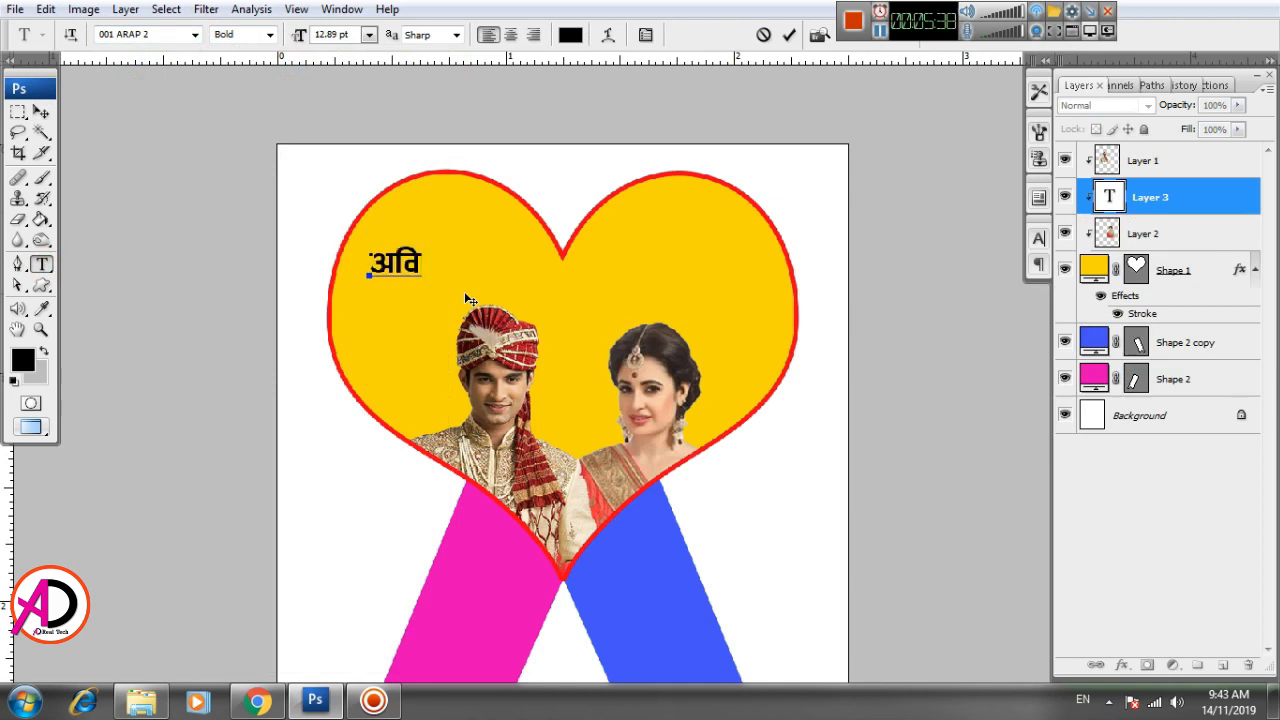
{"action": "key", "text": "ctrl+Return"}
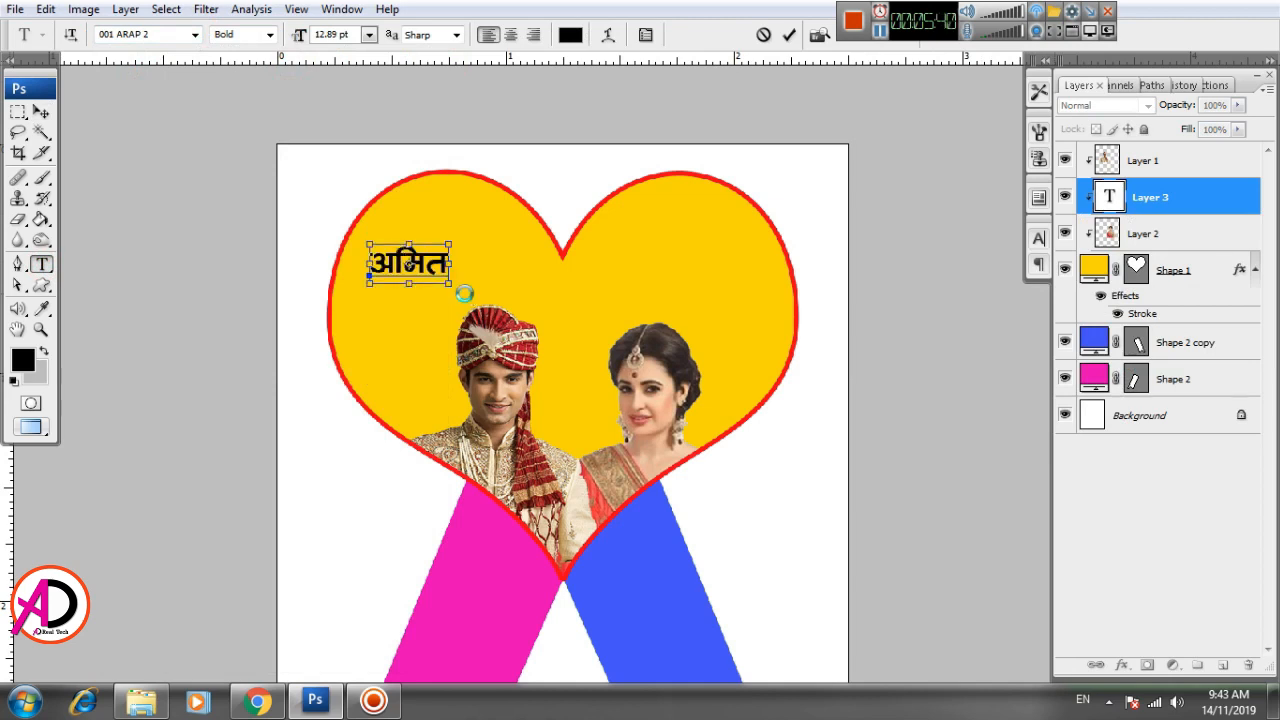
Enlarge the groom's name to about 24 pt and place it just above his turban.
{"action": "key", "text": "ctrl+t"}
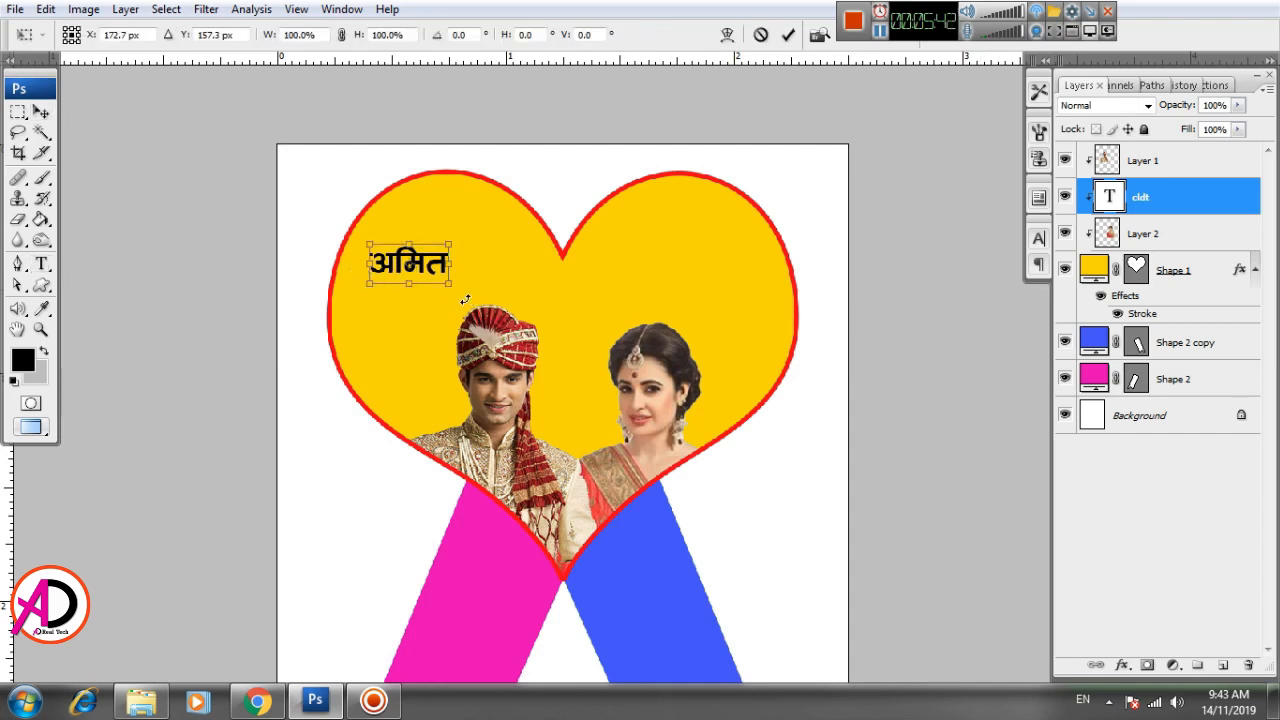
{"action": "left_click_drag", "start_coordinate": [446, 283], "coordinate": [532, 316]}
{"action": "left_click_drag", "start_coordinate": [535, 234], "coordinate": [508, 280]}
{"action": "key", "text": "Return"}
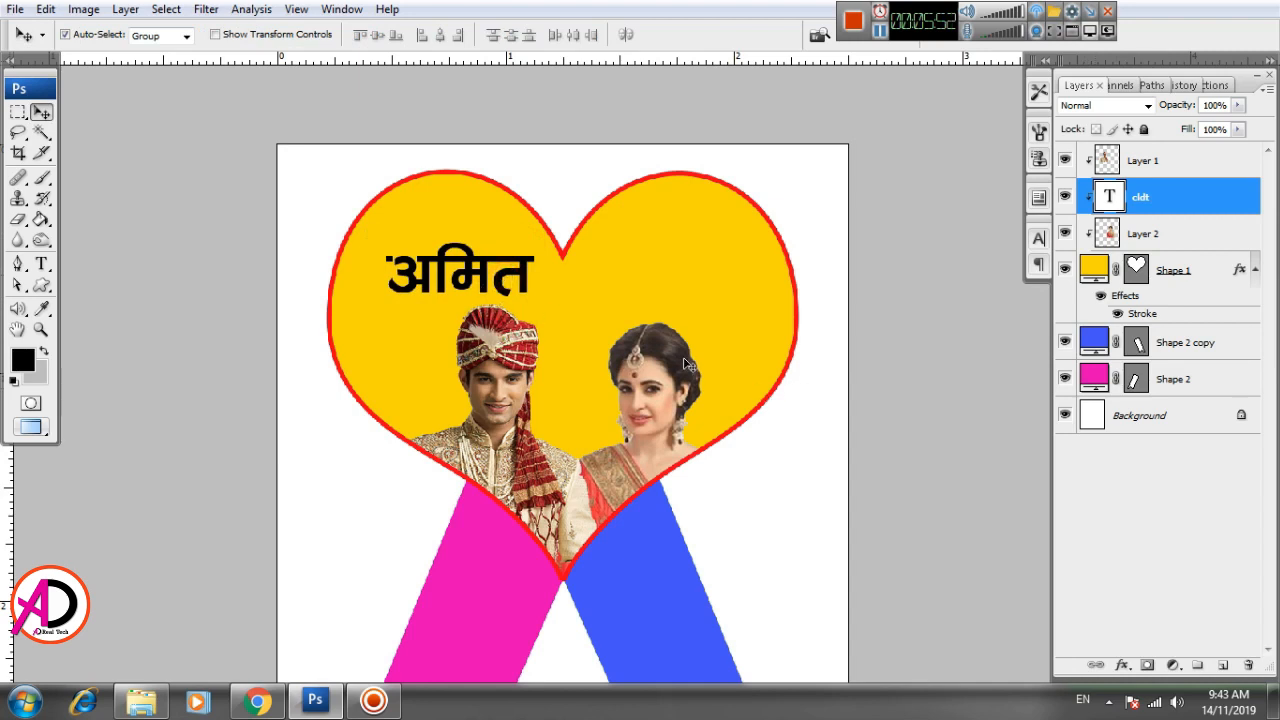
{"action": "scroll", "coordinate": [550, 318], "scroll_direction": "right", "scroll_amount": 2}
{"action": "key", "text": "Left"}
{"action": "key", "text": "Left"}
{"action": "key", "text": "Left"}
{"action": "key", "text": "Left"}
{"action": "key", "text": "Left"}
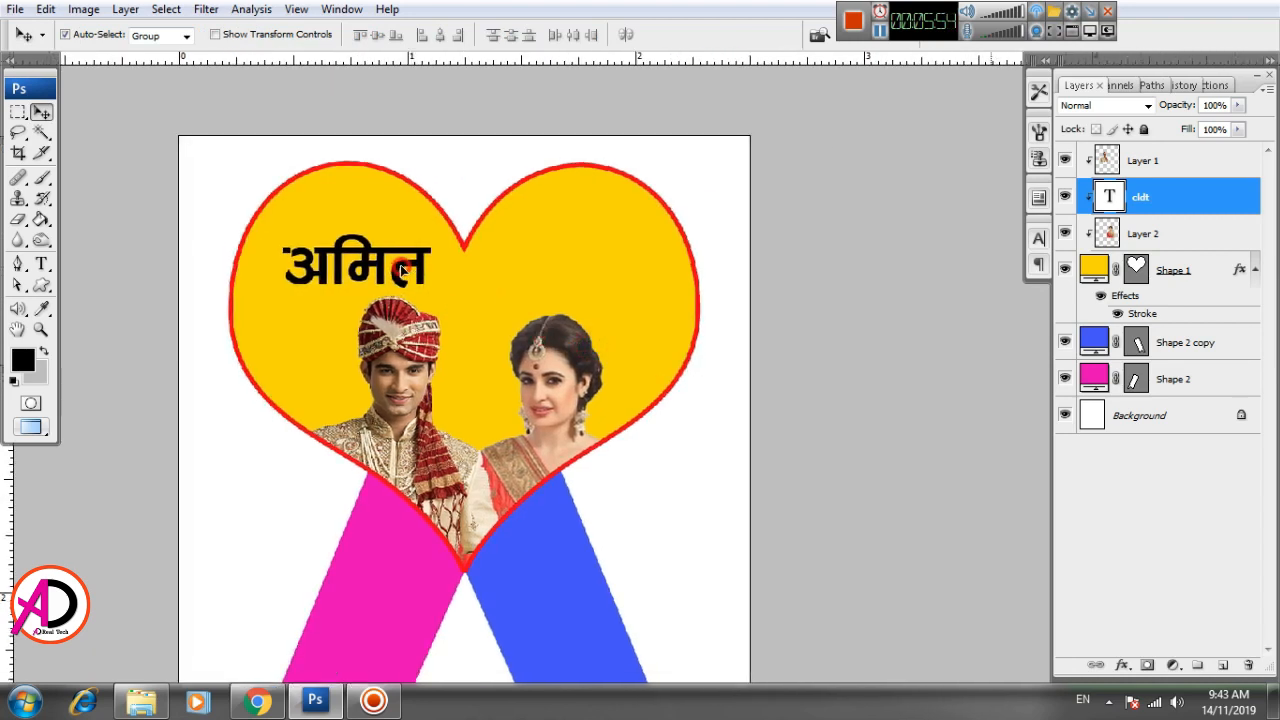
Warp the groom's name horizontally with the Flag style, using a gentle bend below +50%.
{"action": "left_click", "coordinate": [42, 266]}
{"action": "left_click", "coordinate": [609, 35]}
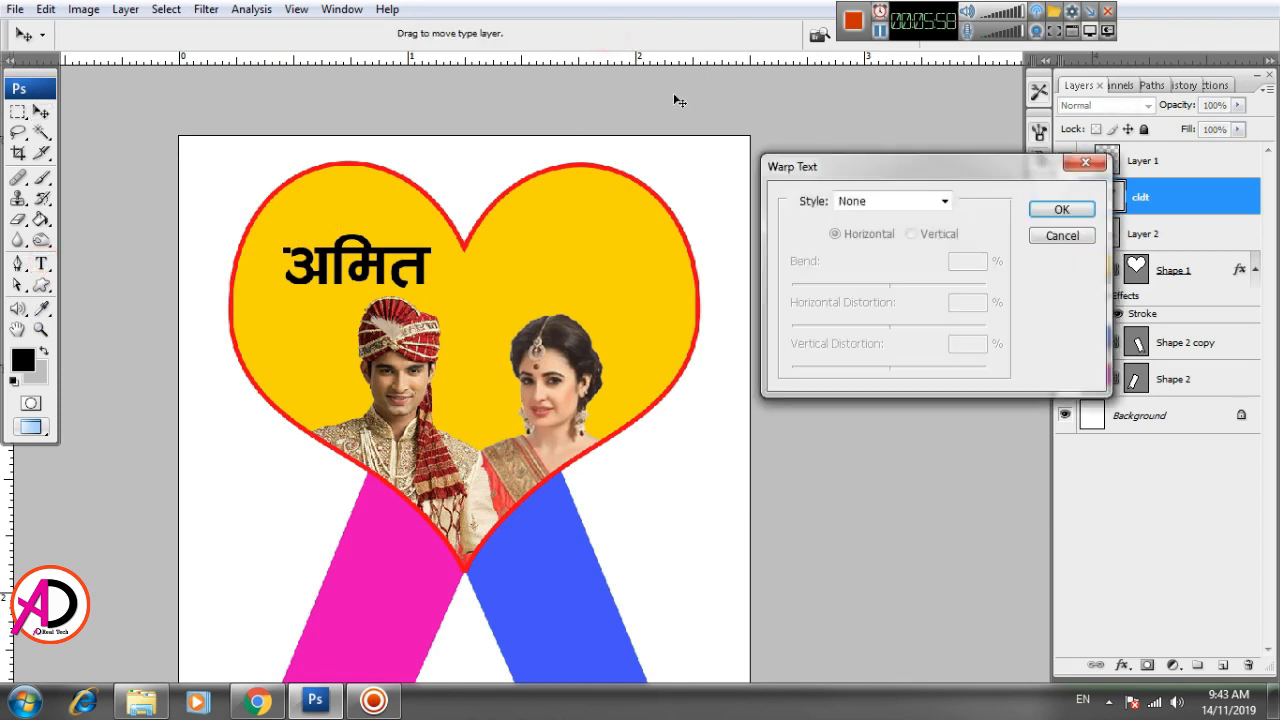
{"action": "left_click", "coordinate": [886, 203]}
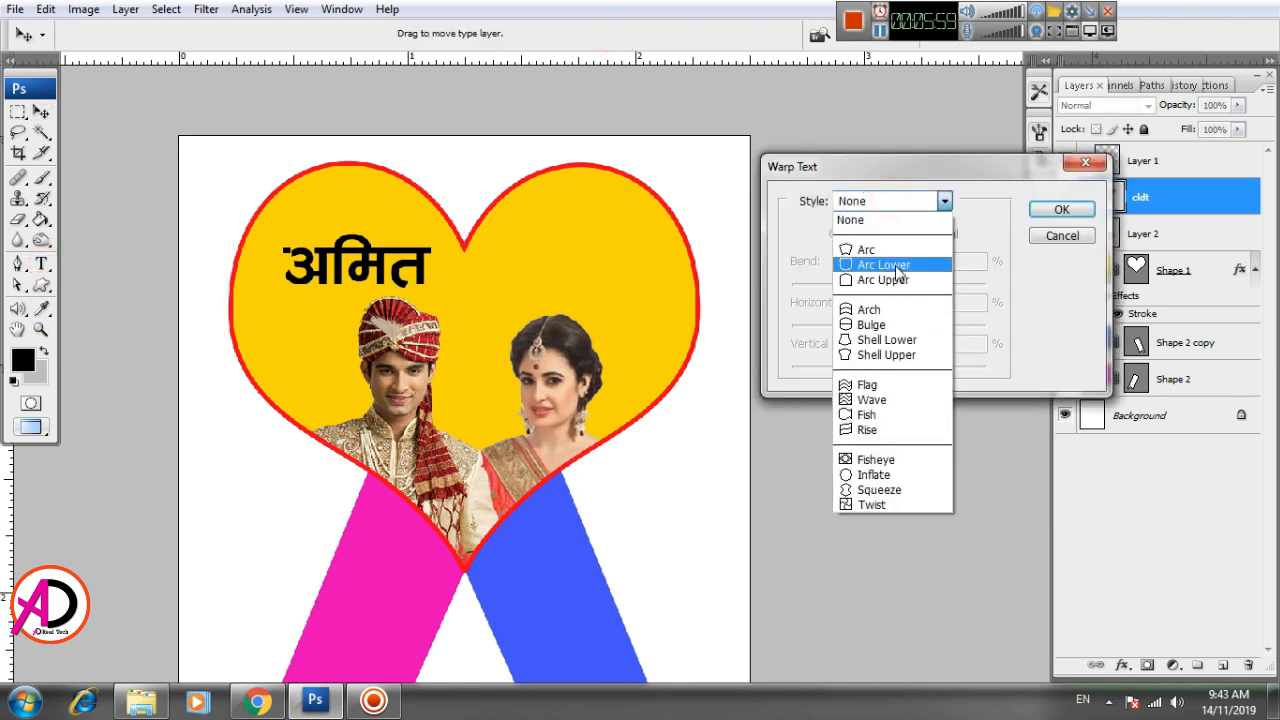
{"action": "left_click", "coordinate": [897, 385]}
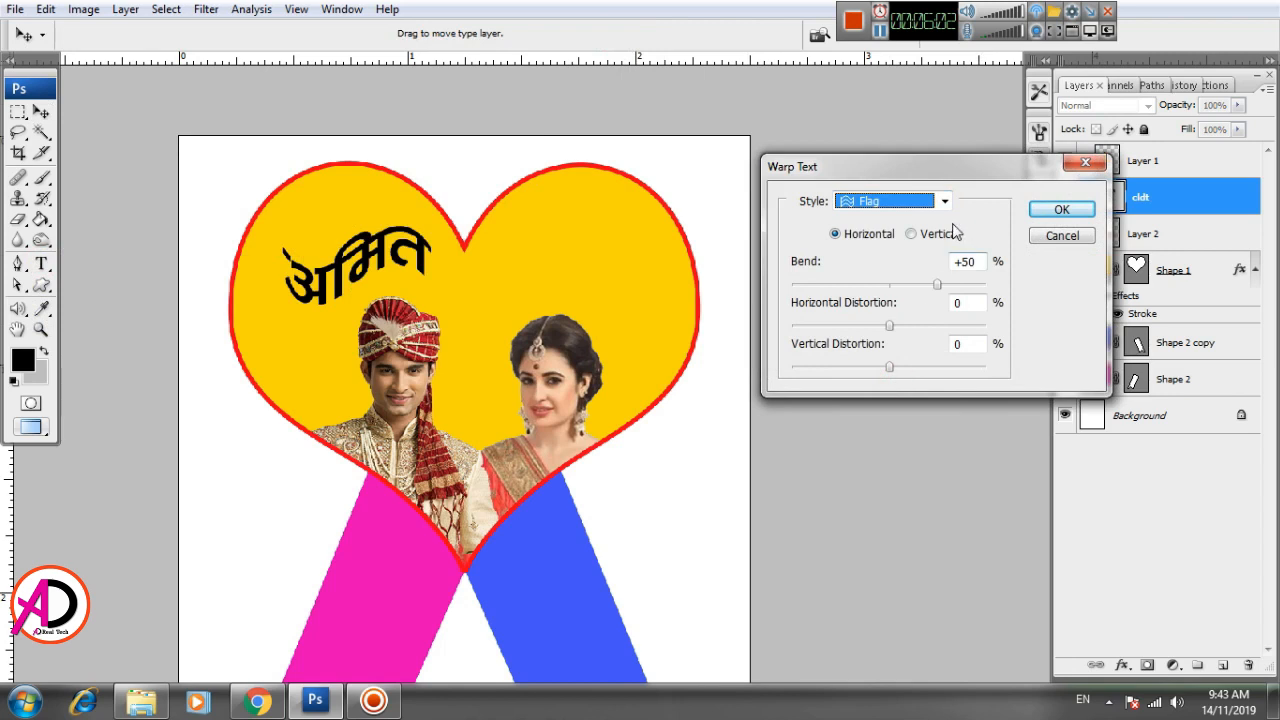
{"action": "left_click_drag", "start_coordinate": [937, 286], "coordinate": [908, 284]}
{"action": "left_click", "coordinate": [1045, 211]}
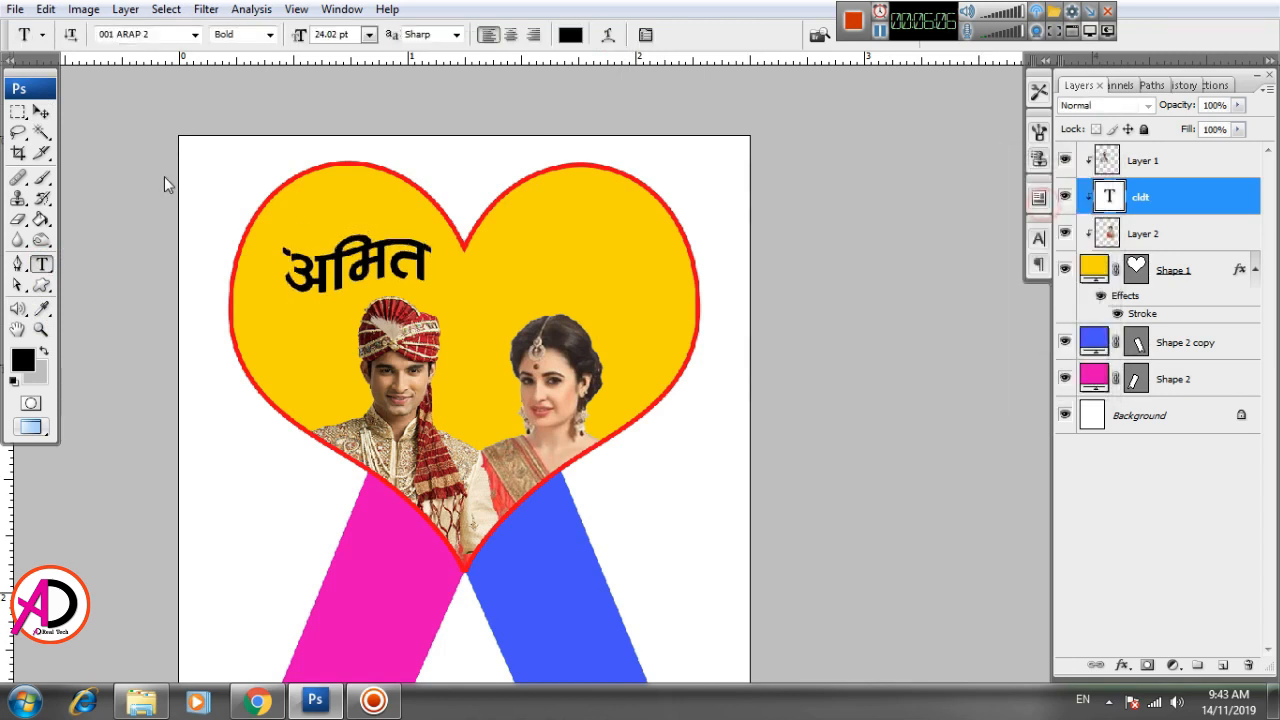
Shift the warped name slightly right and down to sit closer above the groom's turban.
{"action": "left_click", "coordinate": [43, 116]}
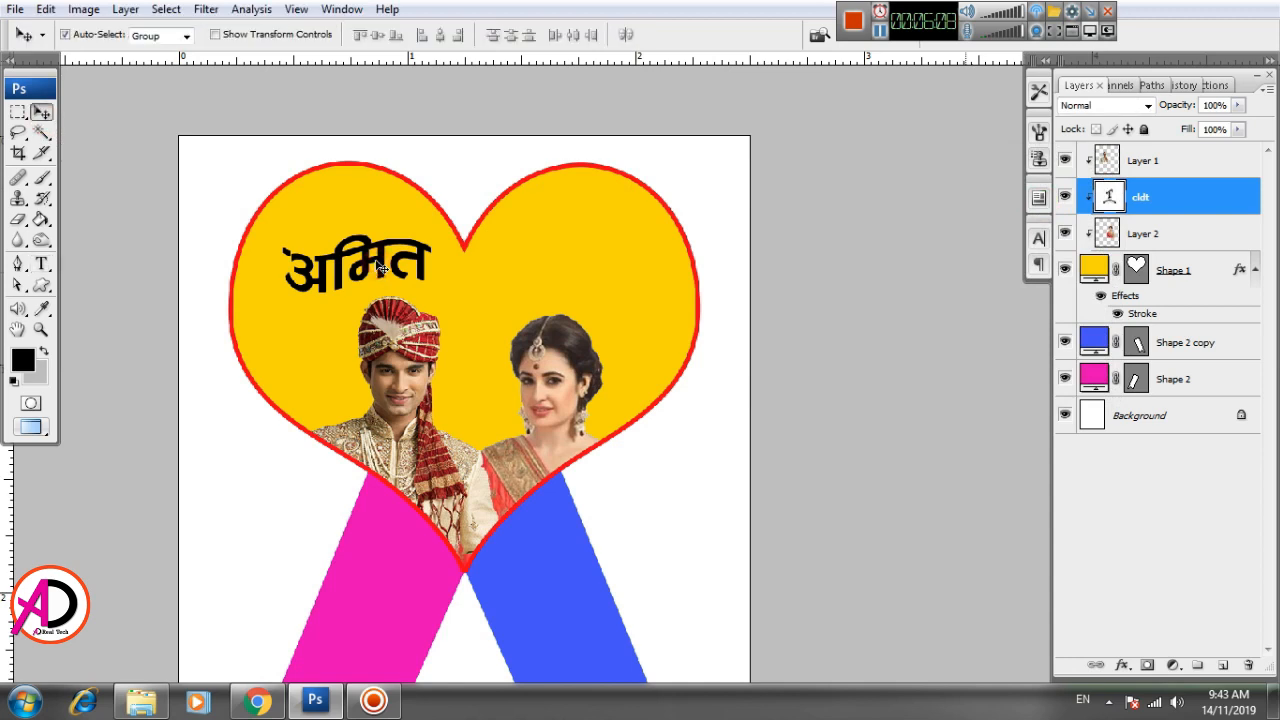
{"action": "left_click_drag", "start_coordinate": [376, 264], "coordinate": [396, 267]}
{"action": "left_click_drag", "start_coordinate": [462, 308], "coordinate": [395, 288]}
Add a black "wed" text above the bride and set its font to Aero.
{"action": "left_click", "coordinate": [41, 263]}
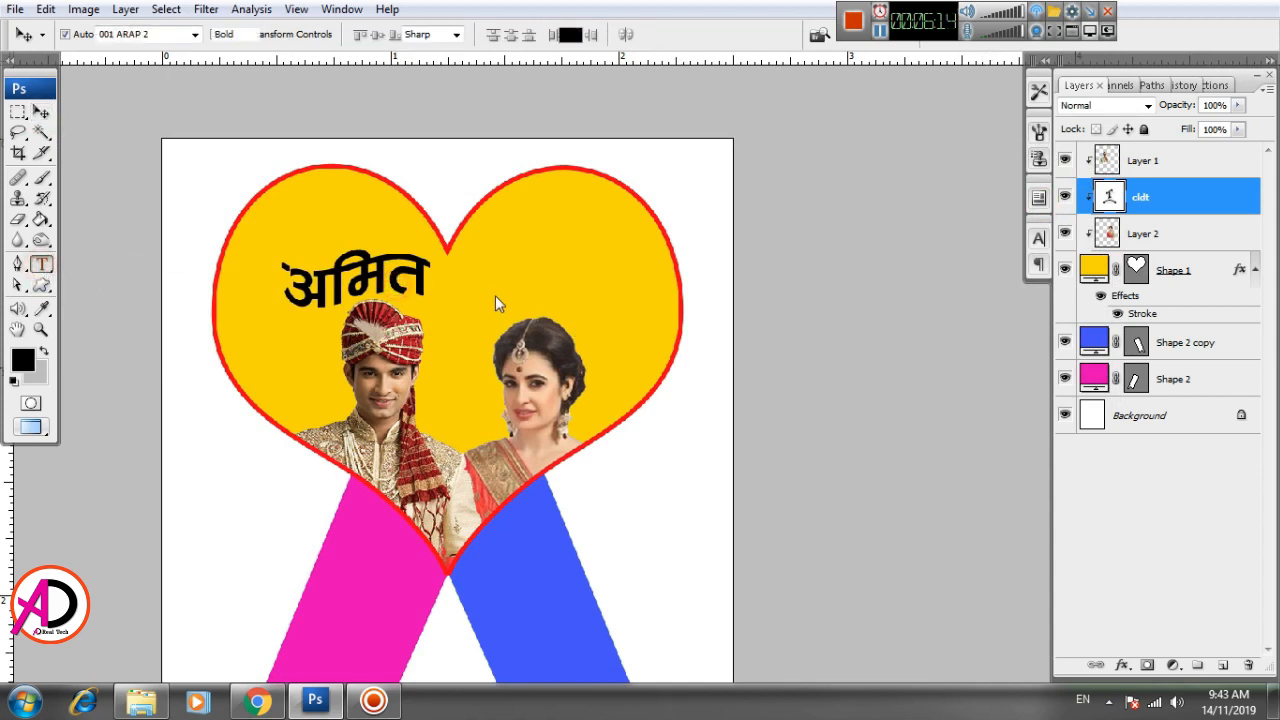
{"action": "left_click", "coordinate": [454, 307]}
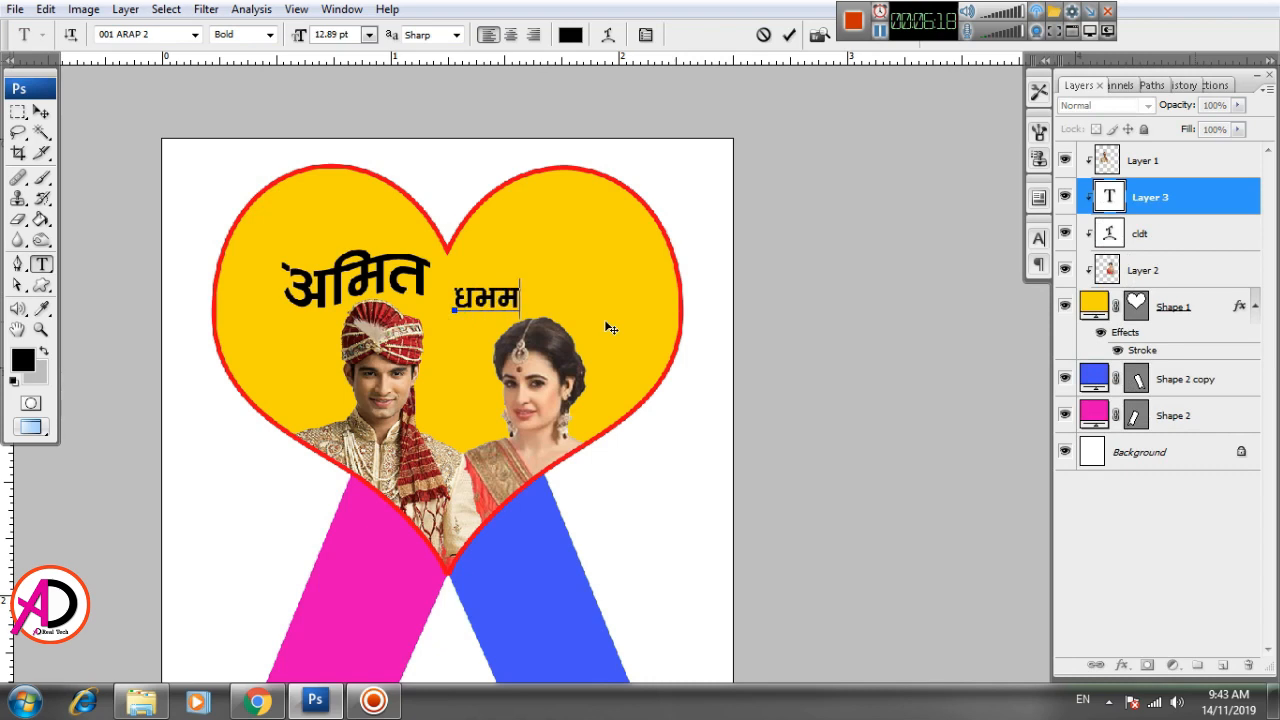
{"action": "key", "text": "ctrl+a"}
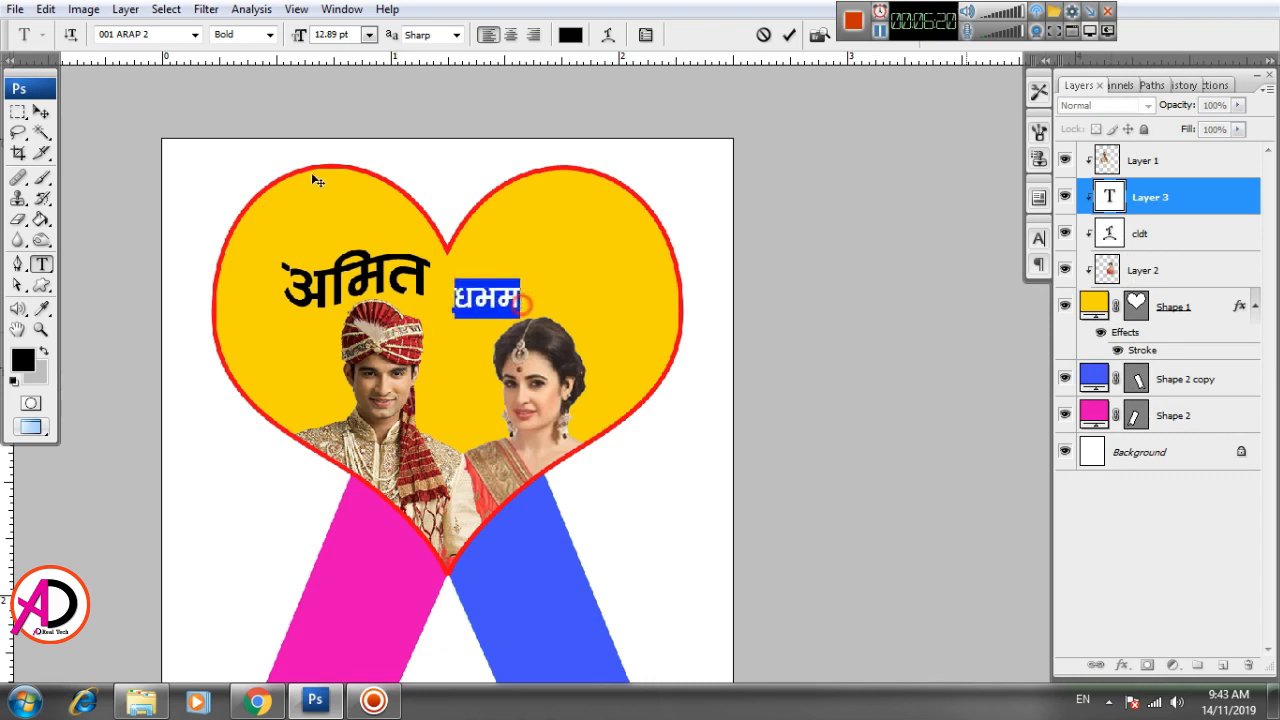
{"action": "left_click", "coordinate": [155, 35]}
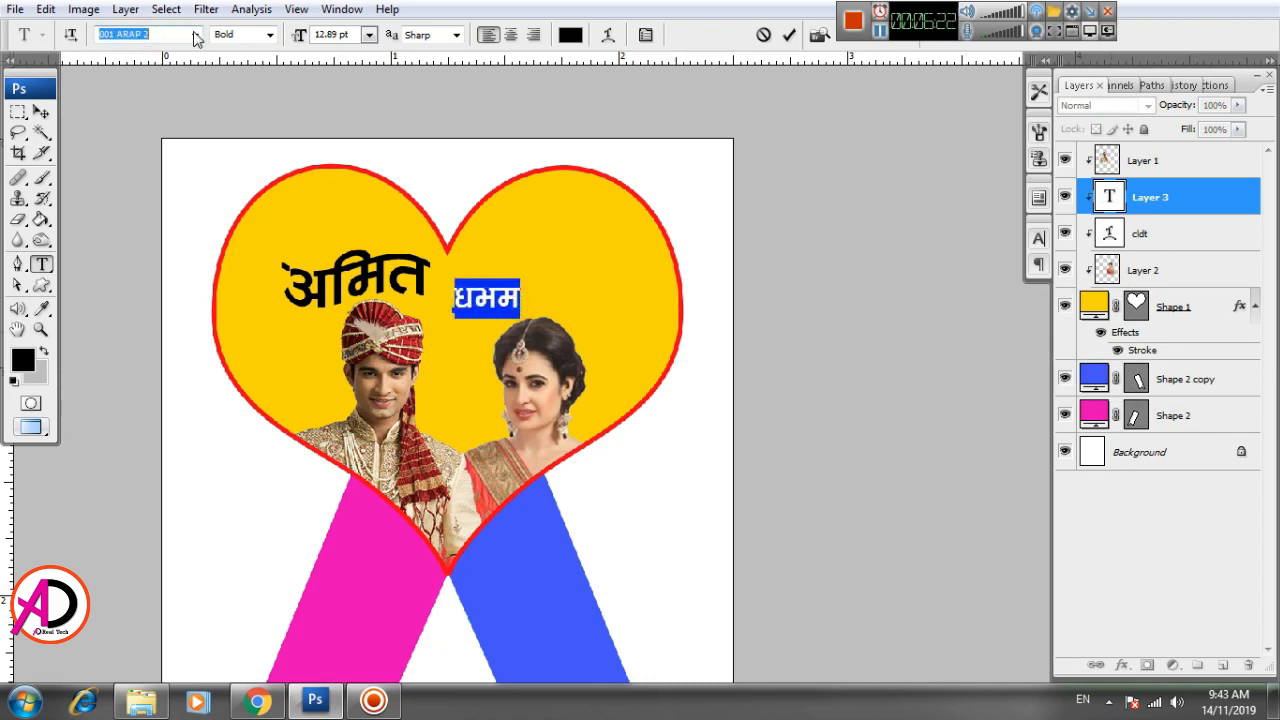
{"action": "left_click", "coordinate": [196, 38]}
{"action": "scroll", "coordinate": [250, 520], "scroll_direction": "down", "scroll_amount": 4}
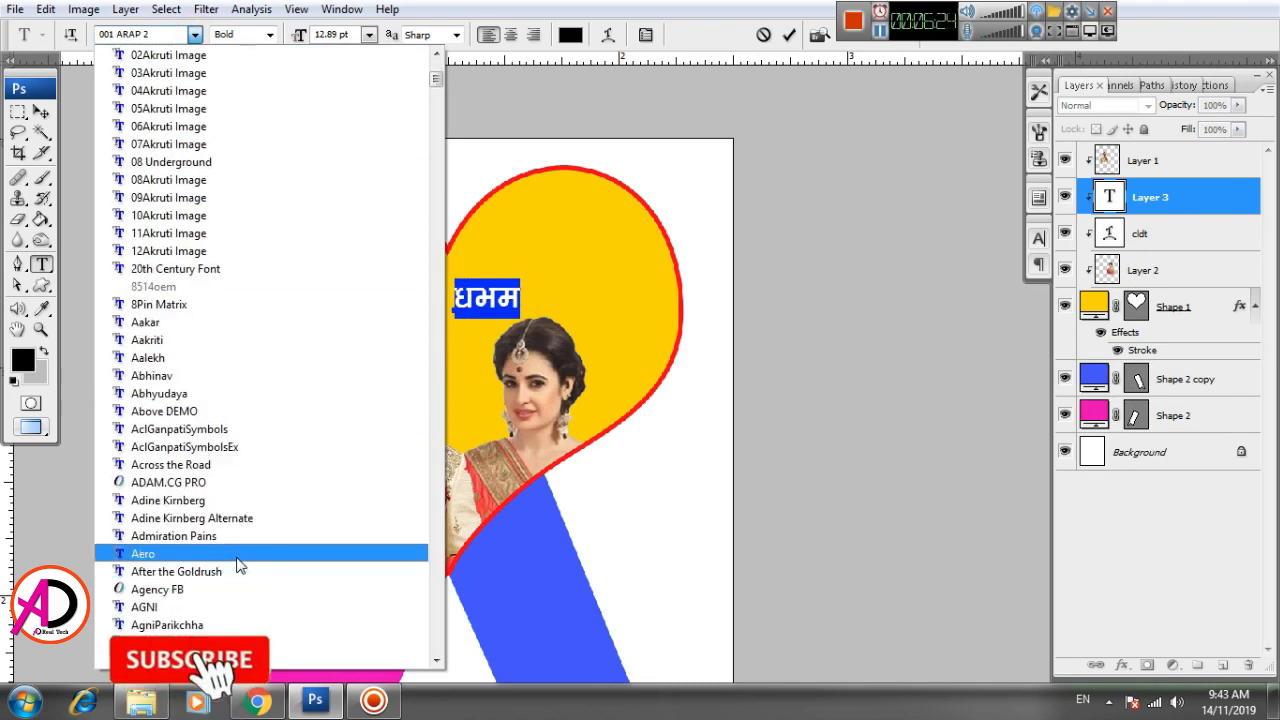
{"action": "left_click", "coordinate": [238, 558]}
{"action": "left_click", "coordinate": [486, 297]}
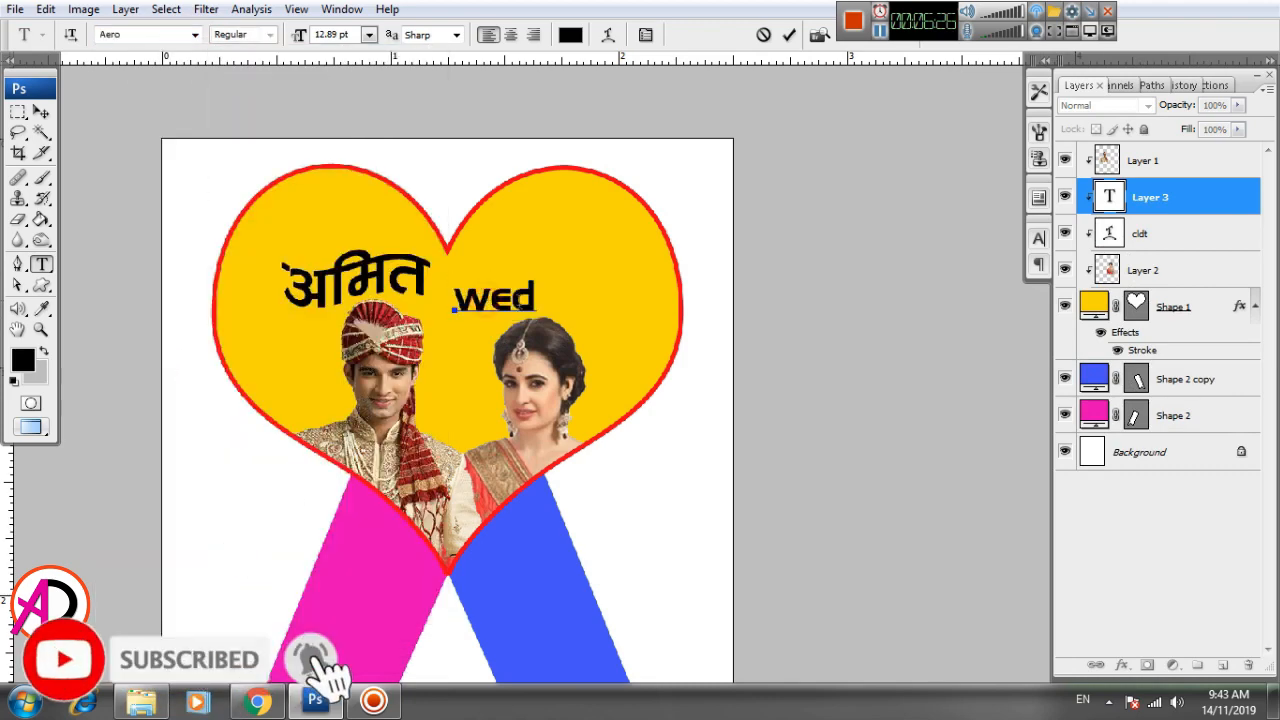
Try successive fonts on the "wed" text and settle on the script font Authentic Ratato...
{"action": "left_click_drag", "start_coordinate": [531, 303], "coordinate": [463, 311]}
{"action": "left_click", "coordinate": [137, 34]}
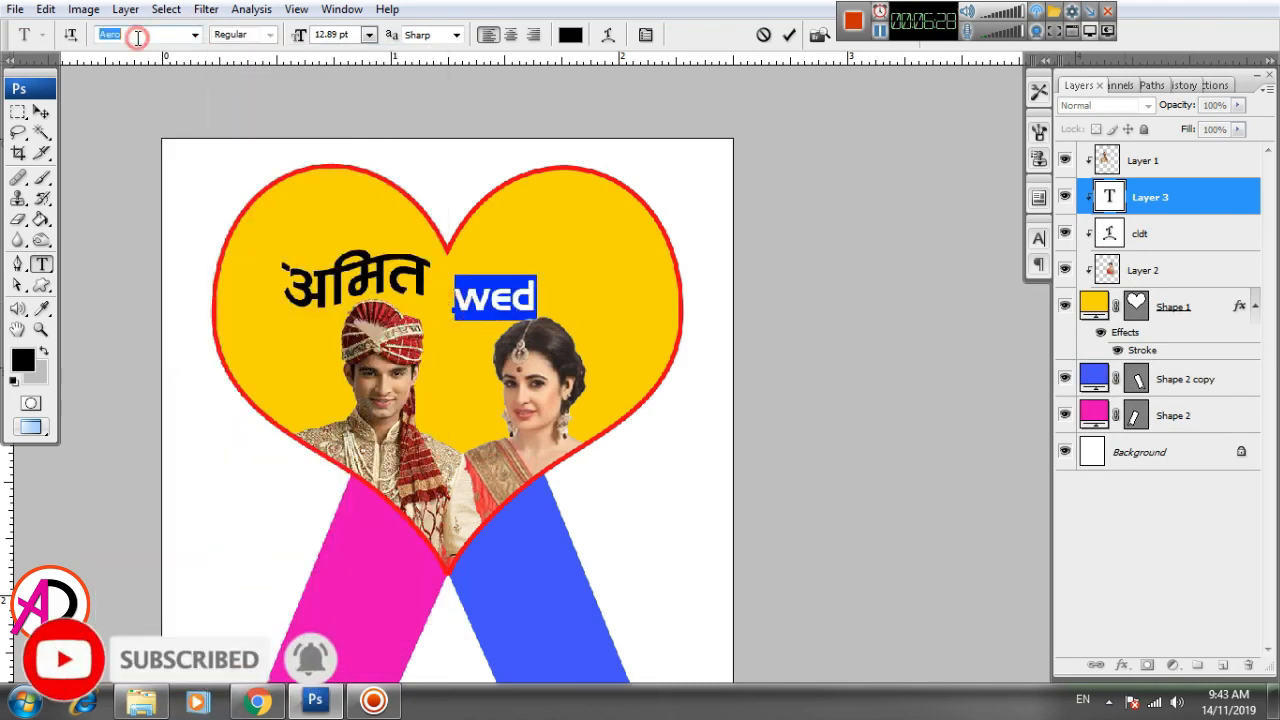
{"action": "key", "text": "Down"}
{"action": "key", "text": "Down"}
{"action": "key", "text": "Down"}
{"action": "key", "text": "Down"}
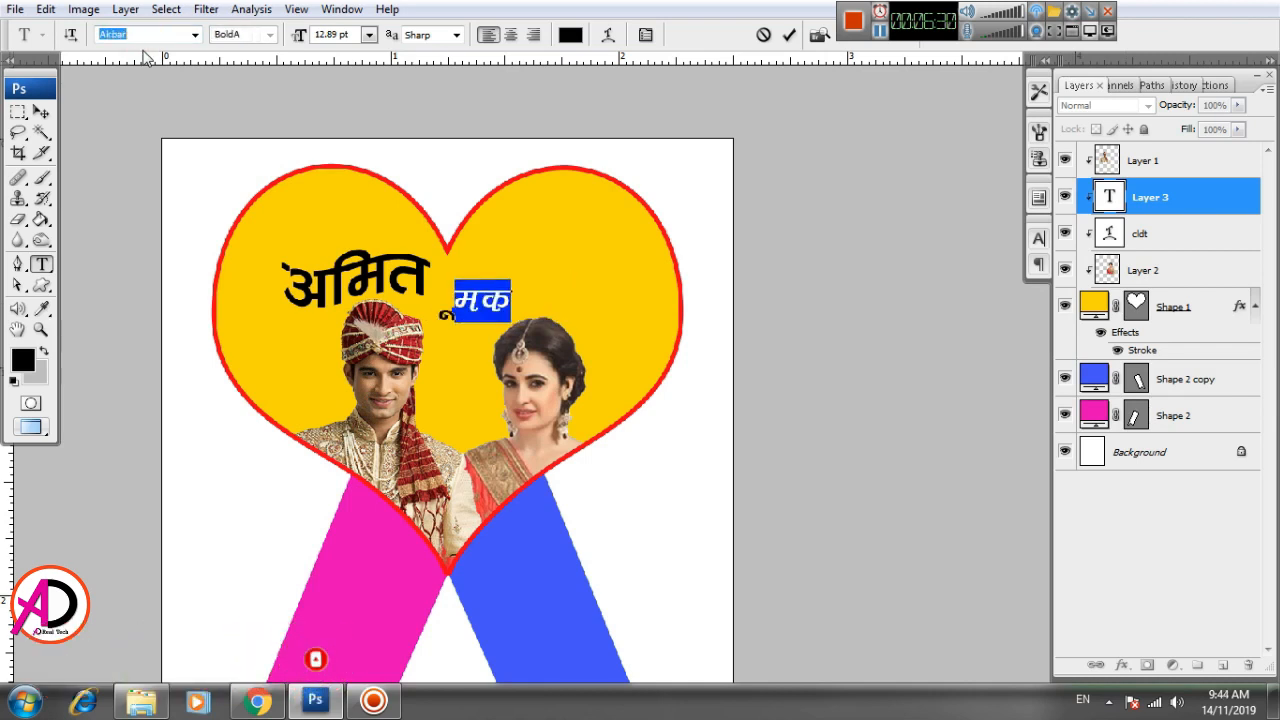
{"action": "key", "text": "Down"}
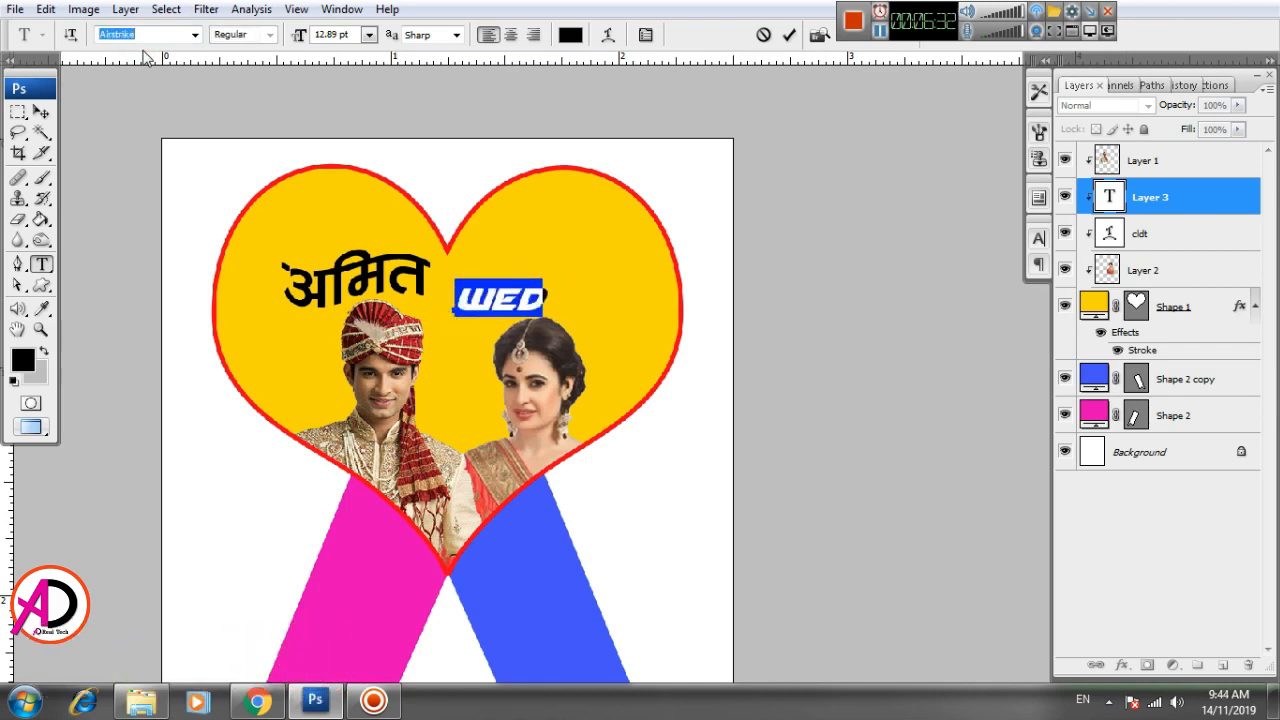
{"action": "key", "text": "Down"}
{"action": "key", "text": "Down"}
{"action": "key", "text": "Down"}
{"action": "key", "text": "Down"}
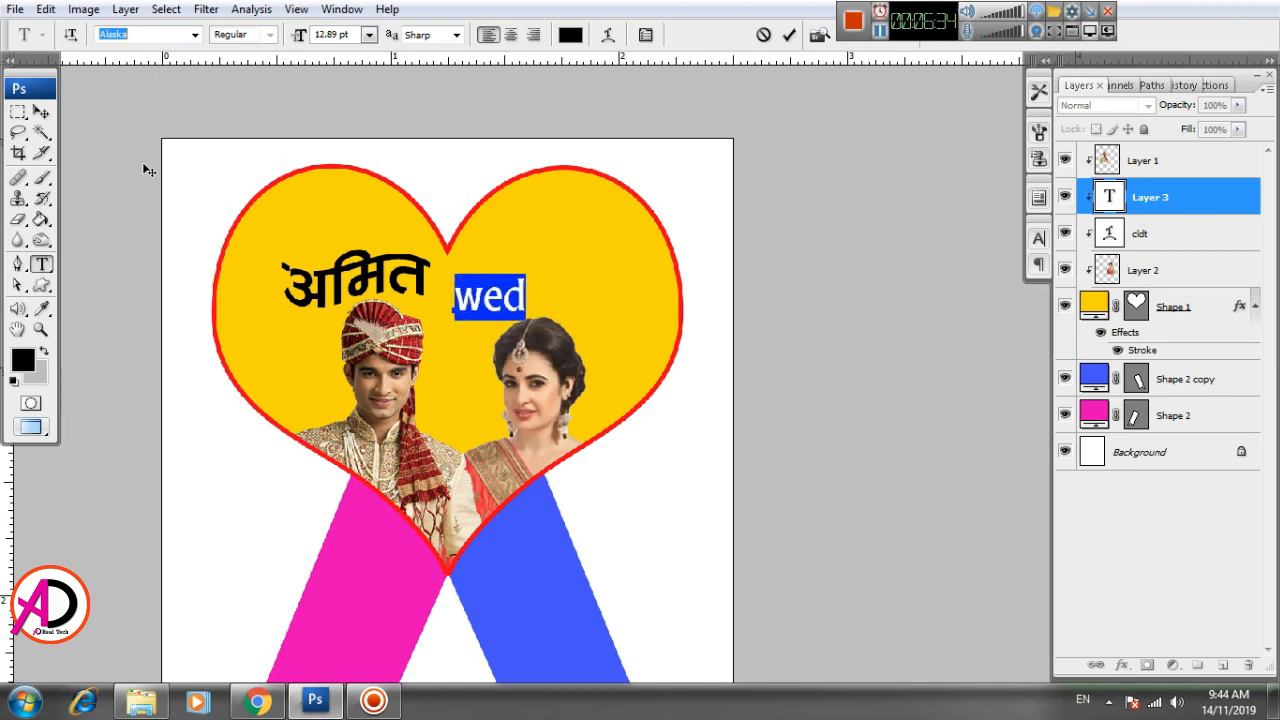
{"action": "key", "text": "Down"}
{"action": "key", "text": "Down"}
{"action": "key", "text": "Down"}
{"action": "key", "text": "Down"}
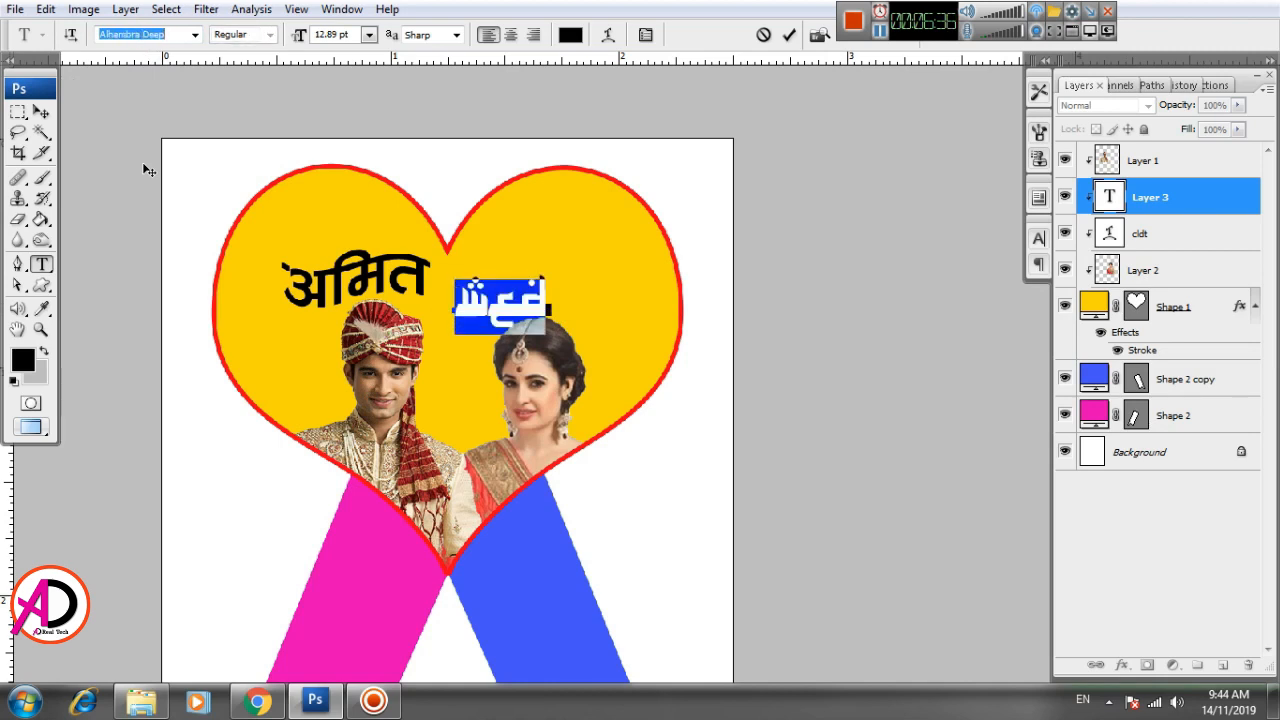
{"action": "key", "text": "Down"}
{"action": "key", "text": "Down"}
{"action": "key", "text": "Down"}
{"action": "key", "text": "Down"}
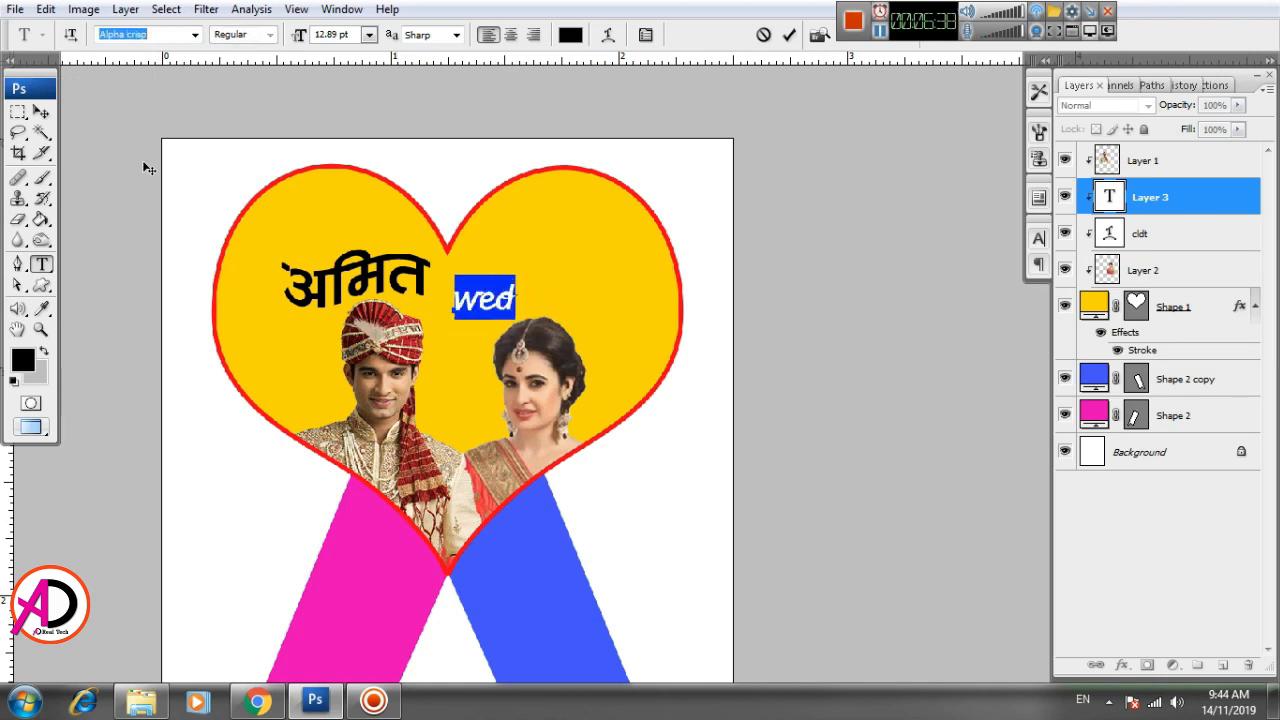
{"action": "key", "text": "Down"}
{"action": "key", "text": "Down"}
{"action": "key", "text": "Down"}
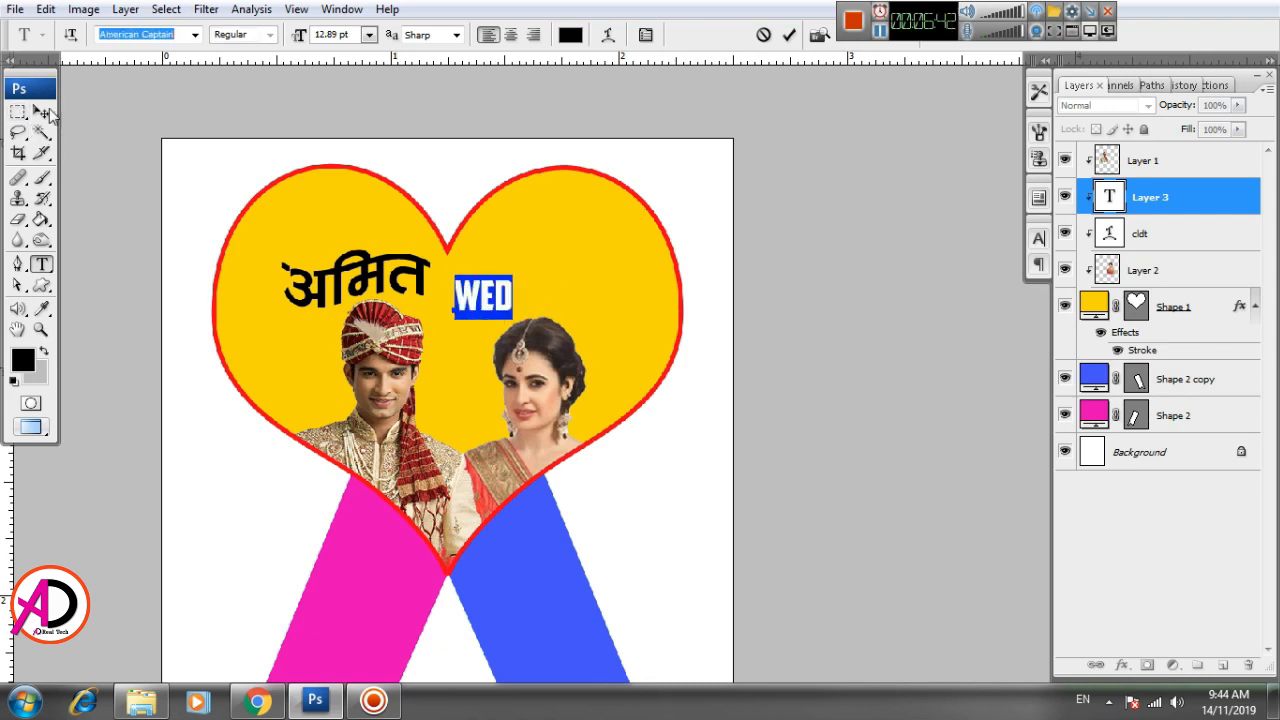
{"action": "key", "text": "Down"}
{"action": "key", "text": "Down"}
{"action": "key", "text": "Down"}
{"action": "key", "text": "Down"}
{"action": "key", "text": "Down"}
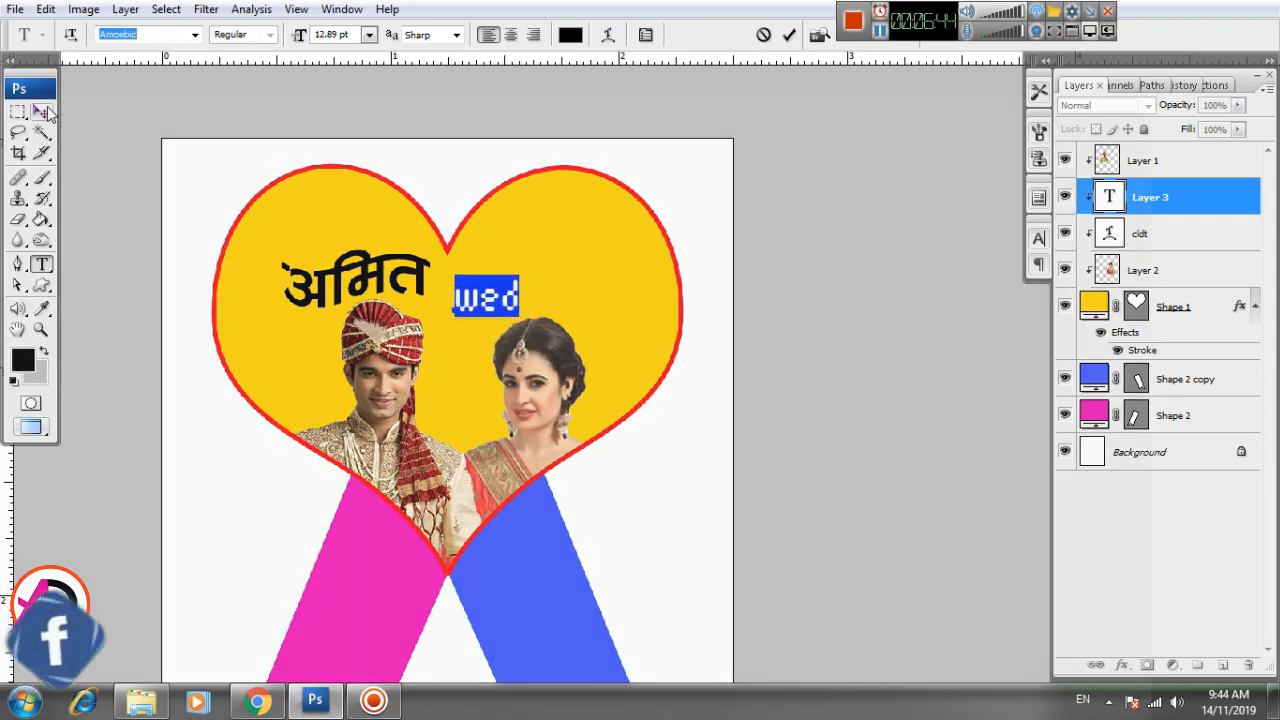
{"action": "key", "text": "Down"}
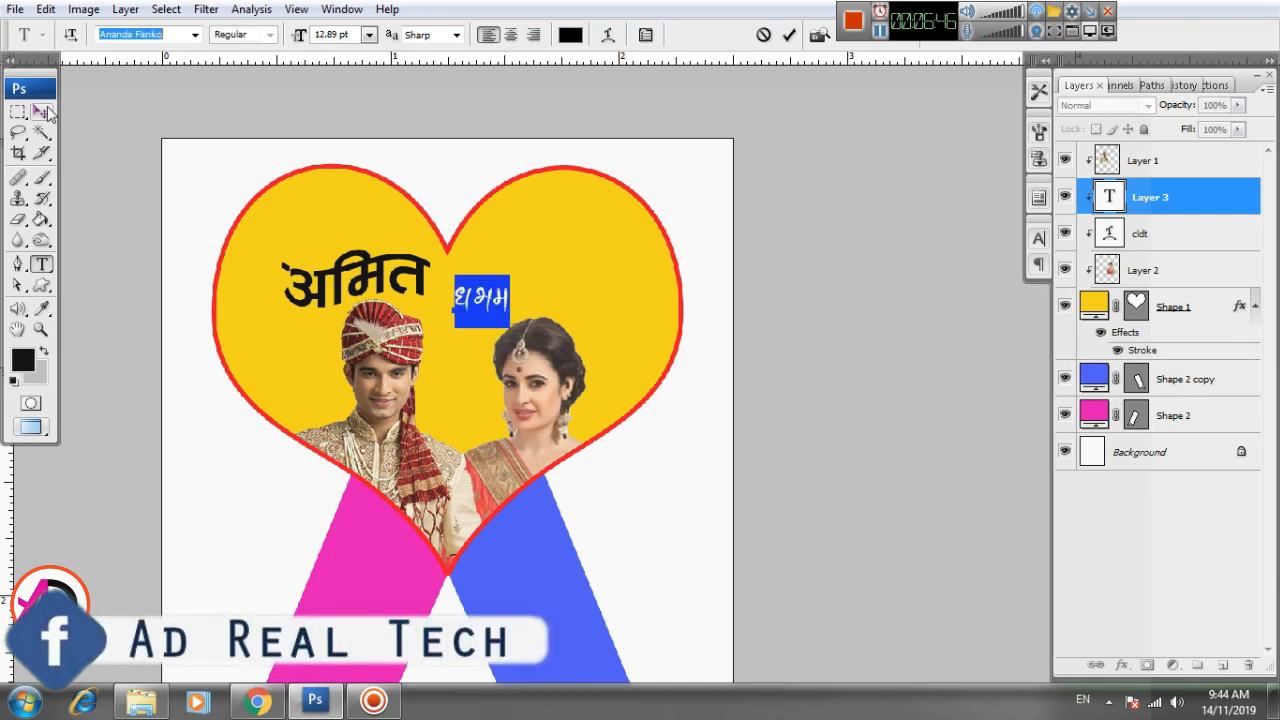
{"action": "key", "text": "Down"}
{"action": "key", "text": "Down"}
{"action": "key", "text": "Down"}
{"action": "key", "text": "Down"}
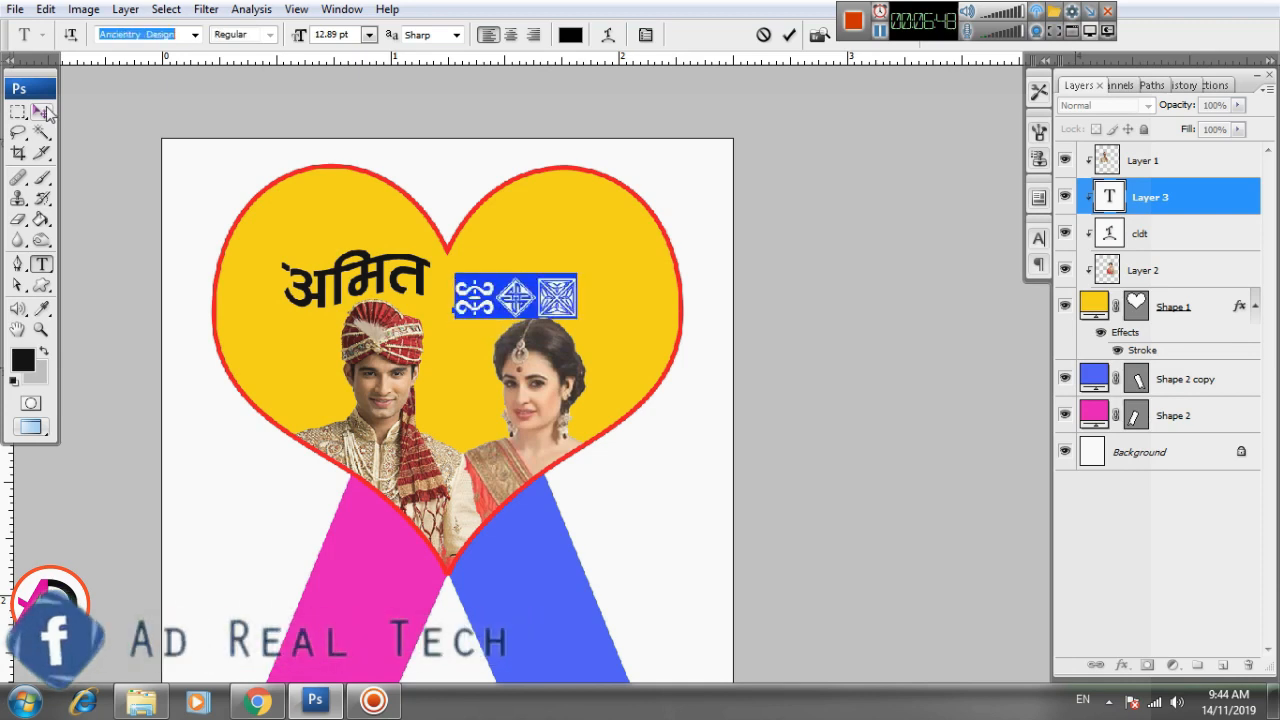
{"action": "key", "text": "Down"}
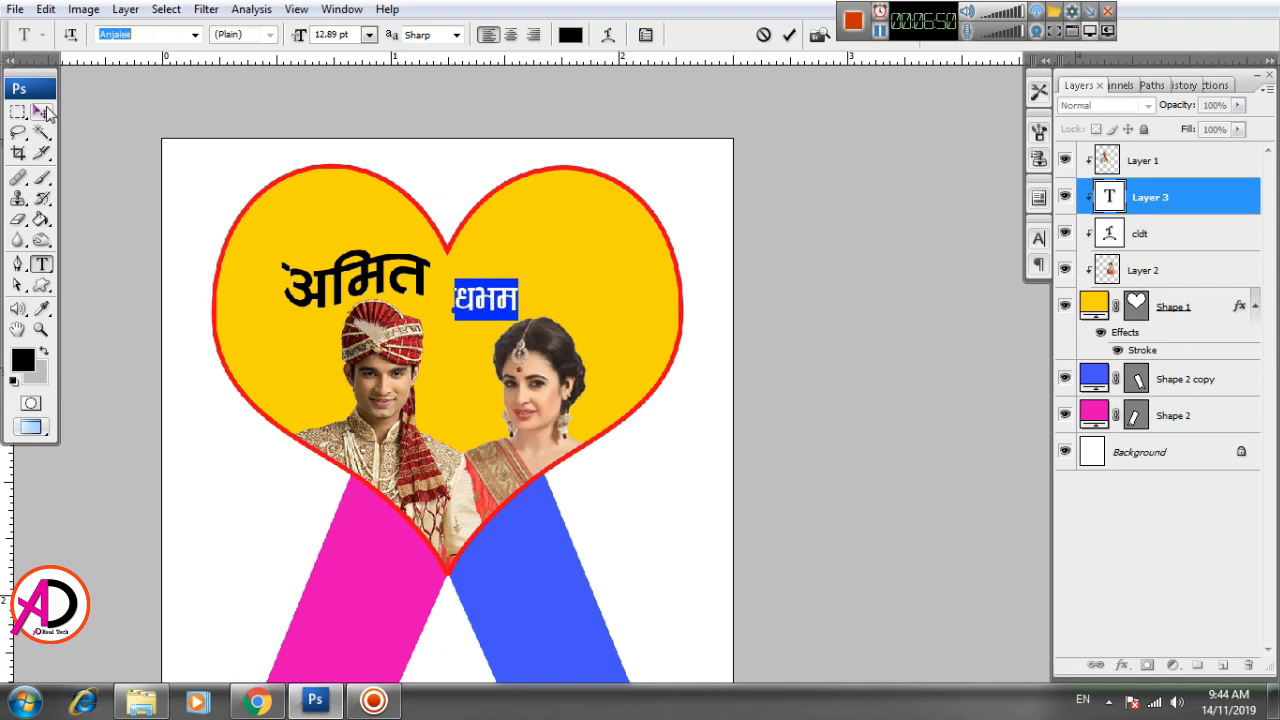
{"action": "key", "text": "Down"}
{"action": "key", "text": "Down"}
{"action": "key", "text": "Down"}
{"action": "key", "text": "Down"}
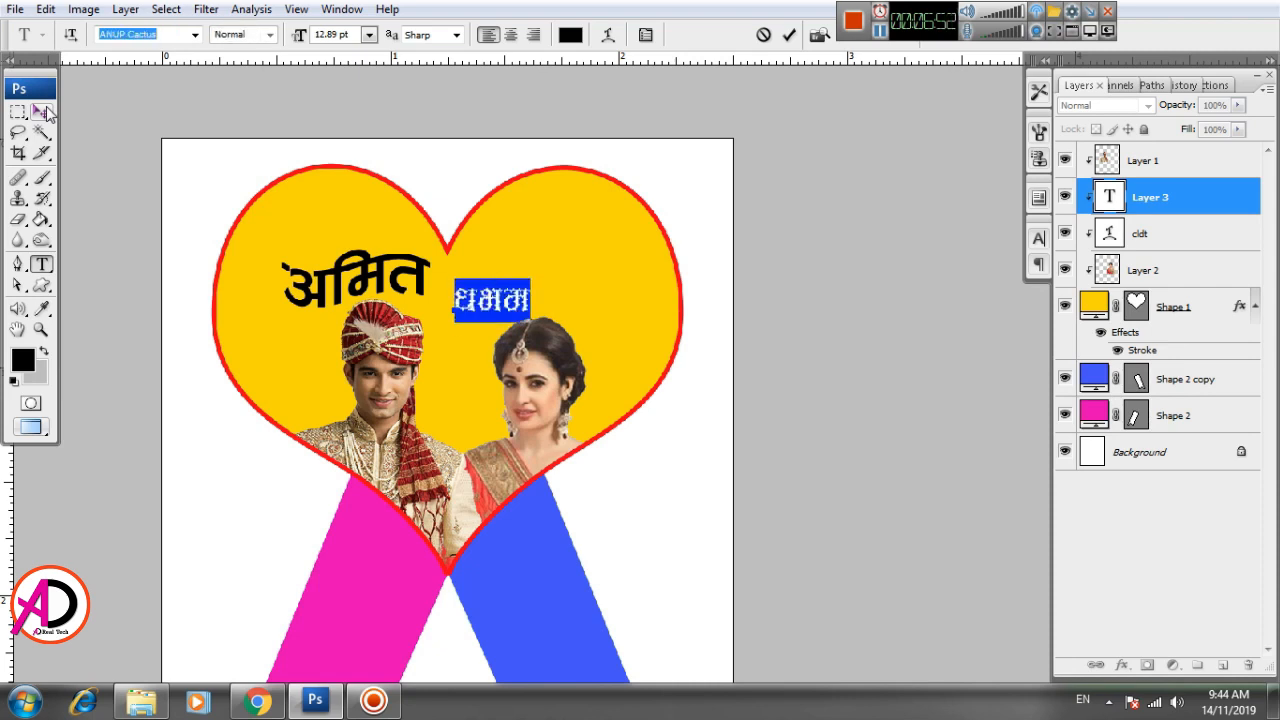
{"action": "key", "text": "Down"}
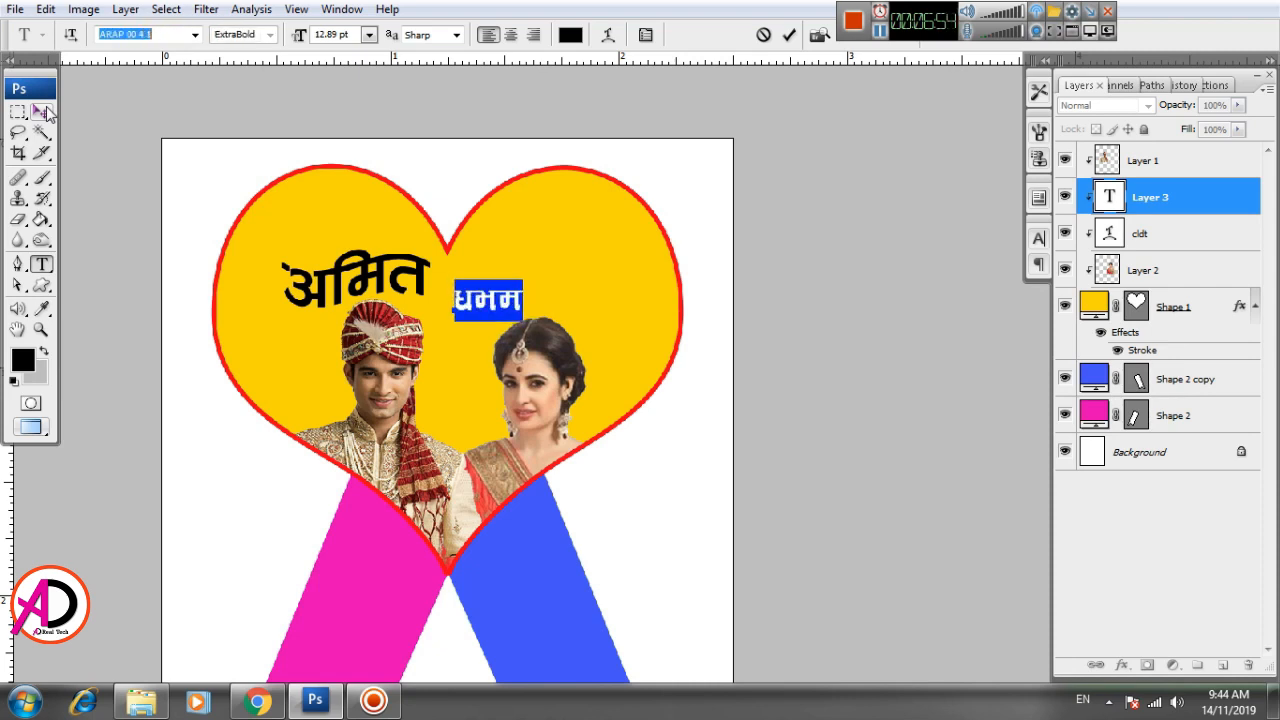
{"action": "key", "text": "Down"}
{"action": "key", "text": "Down"}
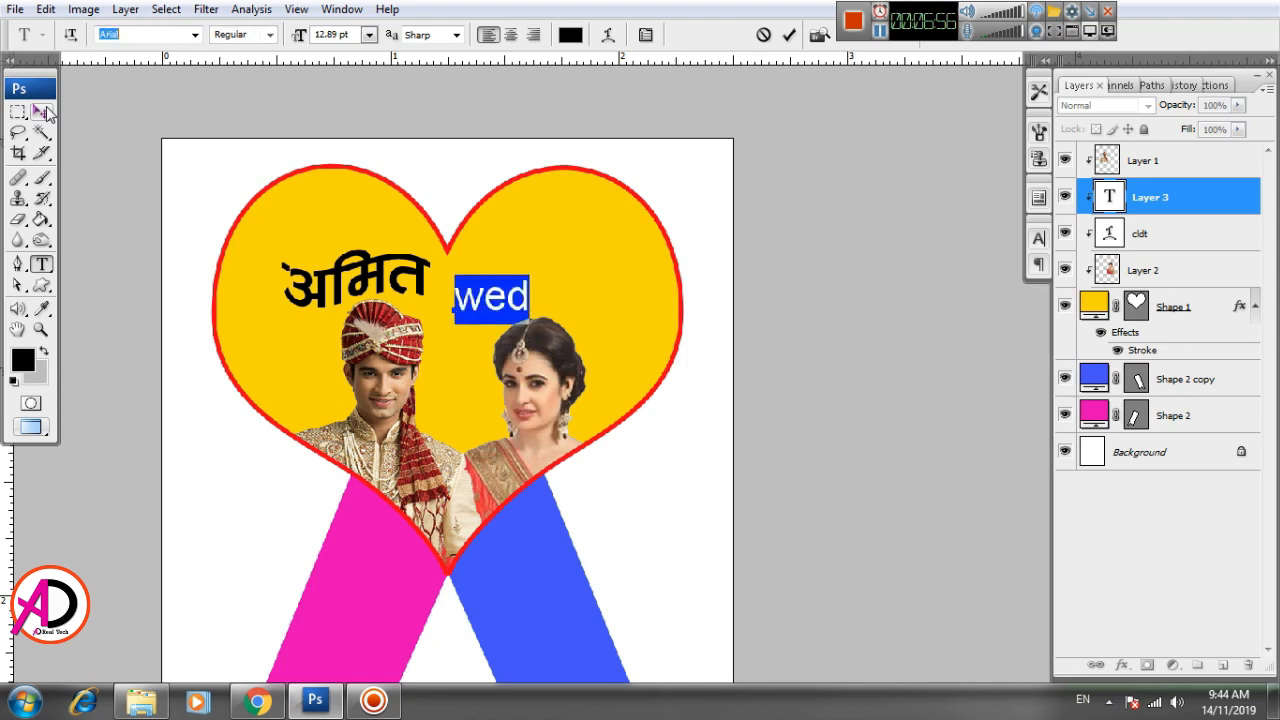
{"action": "key", "text": "Down"}
{"action": "key", "text": "Down"}
{"action": "key", "text": "Down"}
{"action": "key", "text": "Down"}
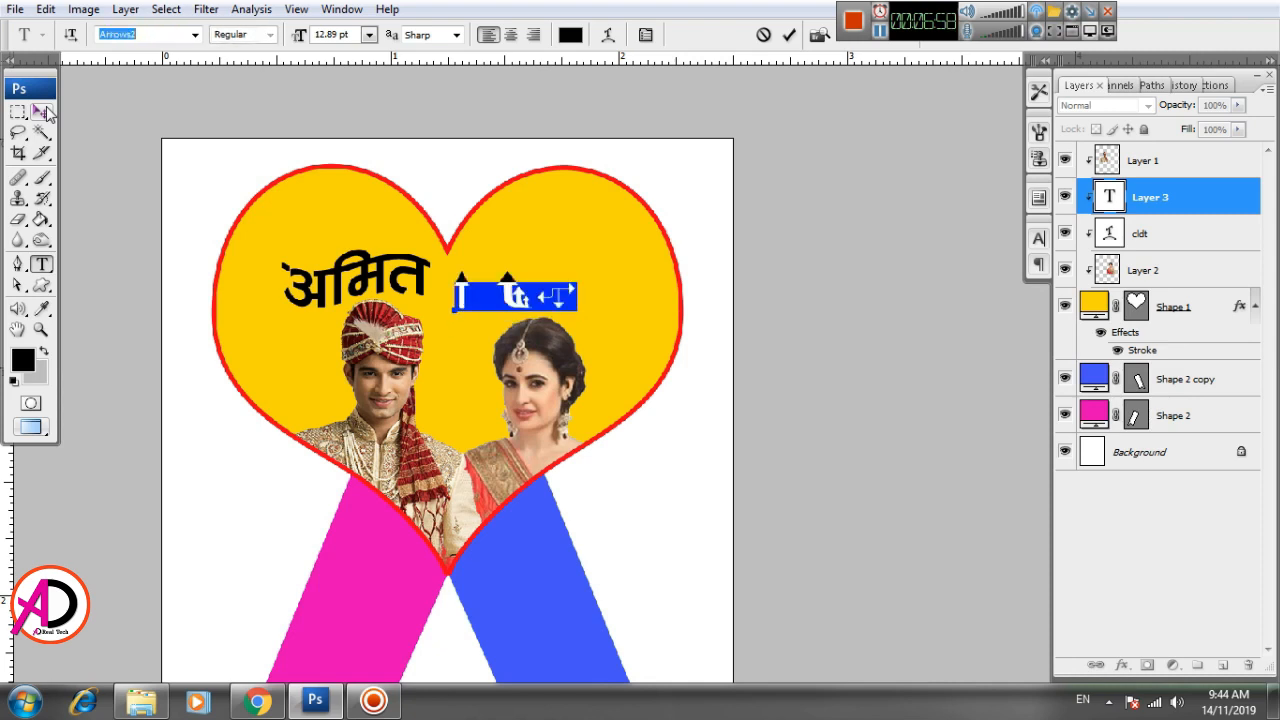
{"action": "key", "text": "Down"}
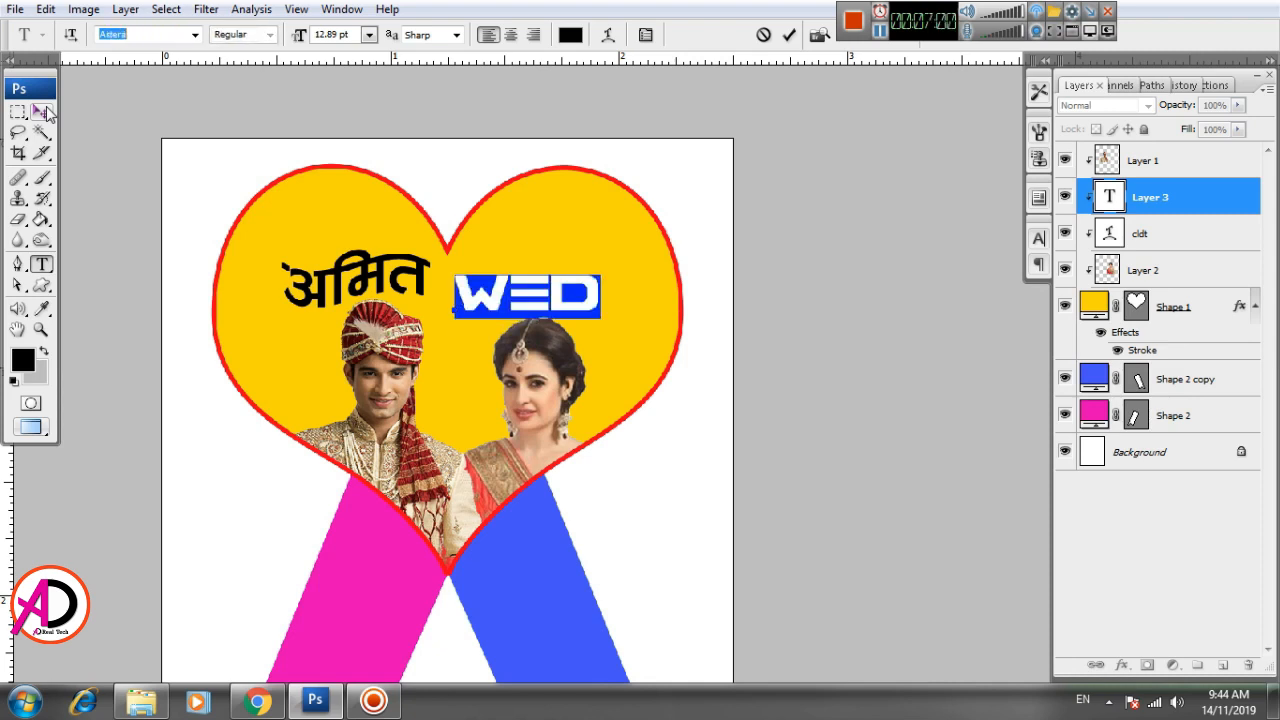
{"action": "key", "text": "Down"}
{"action": "key", "text": "Down"}
{"action": "key", "text": "Down"}
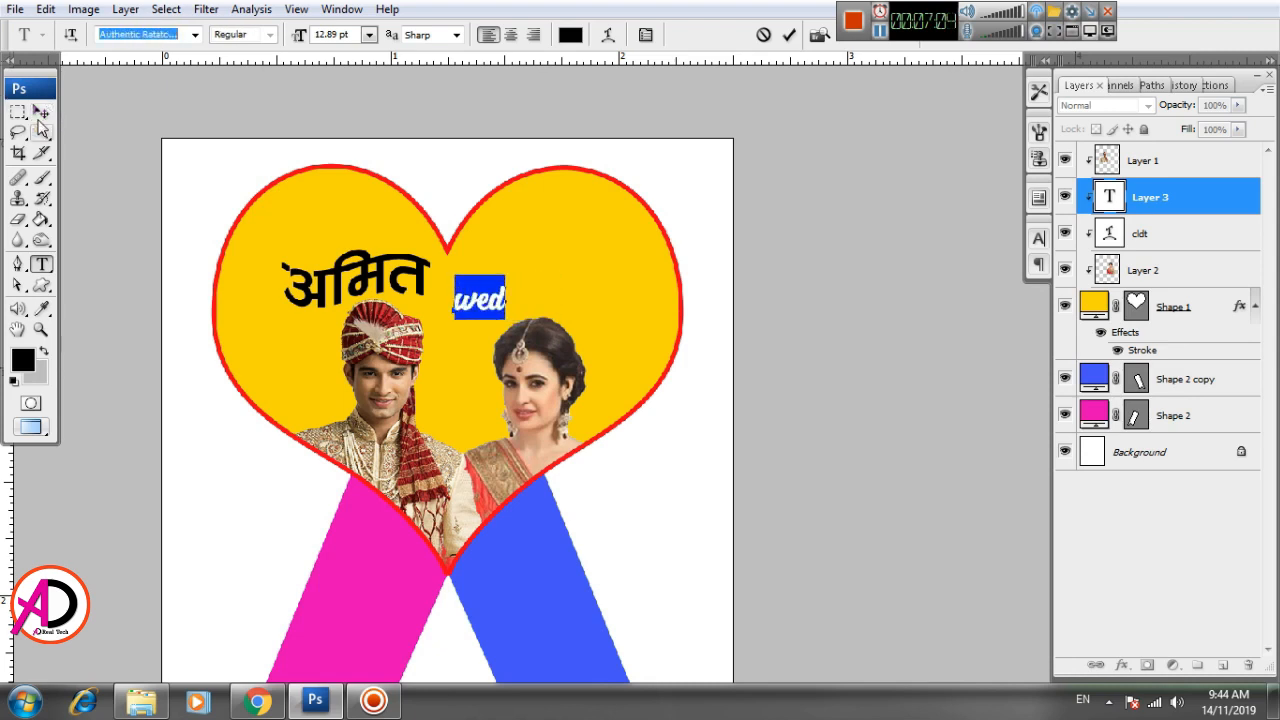
{"action": "left_click", "coordinate": [41, 111]}
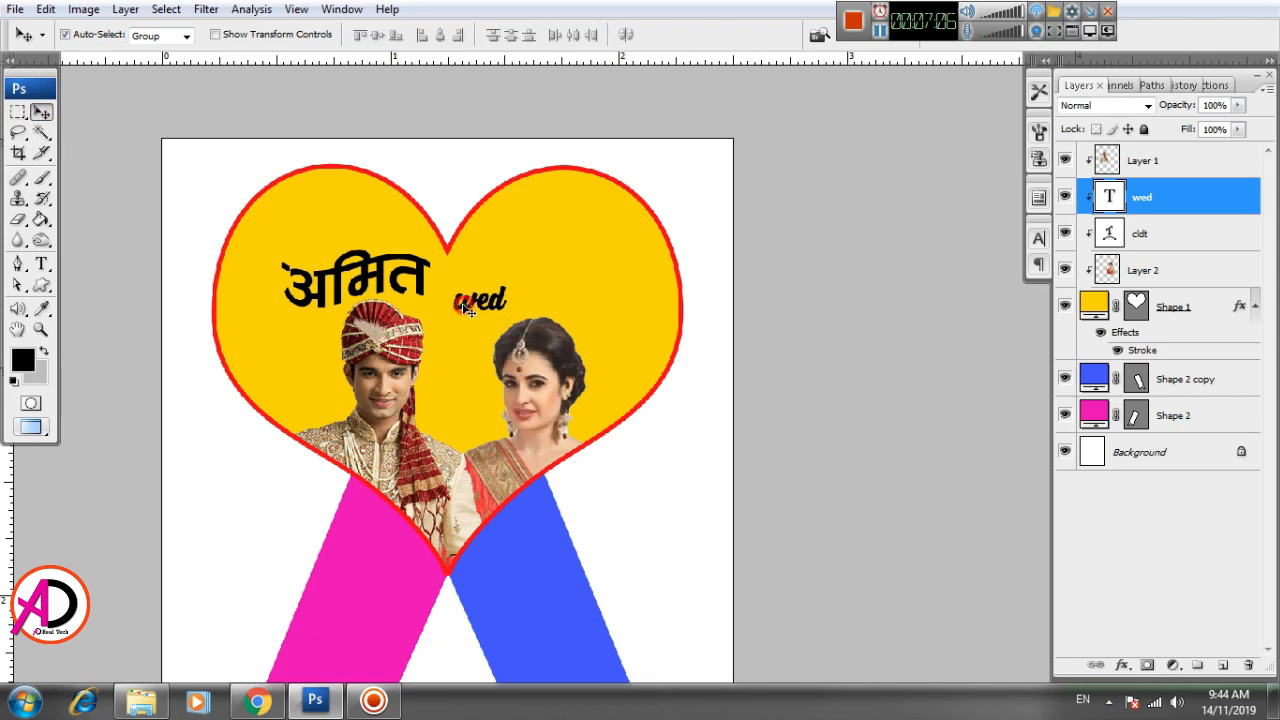
Try capitalizing the first letter of the "wed" text so it reads "Wed".
{"action": "left_click", "coordinate": [42, 265]}
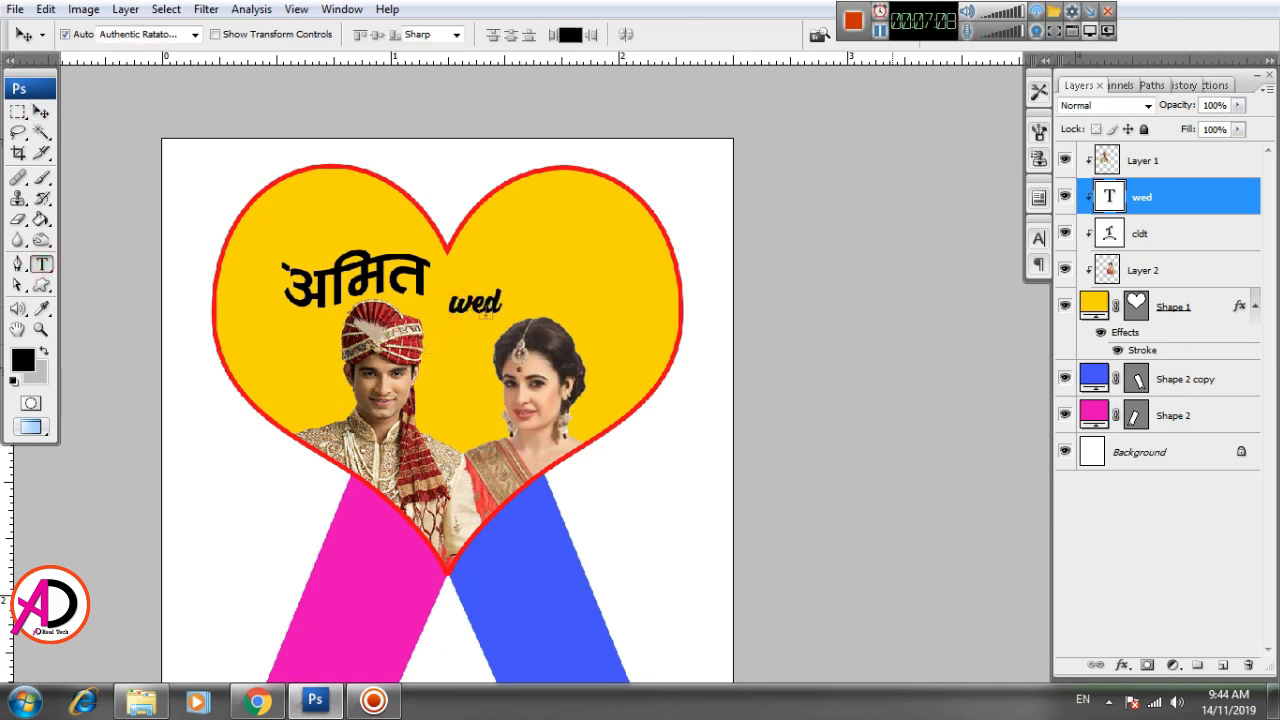
{"action": "left_click", "coordinate": [484, 312]}
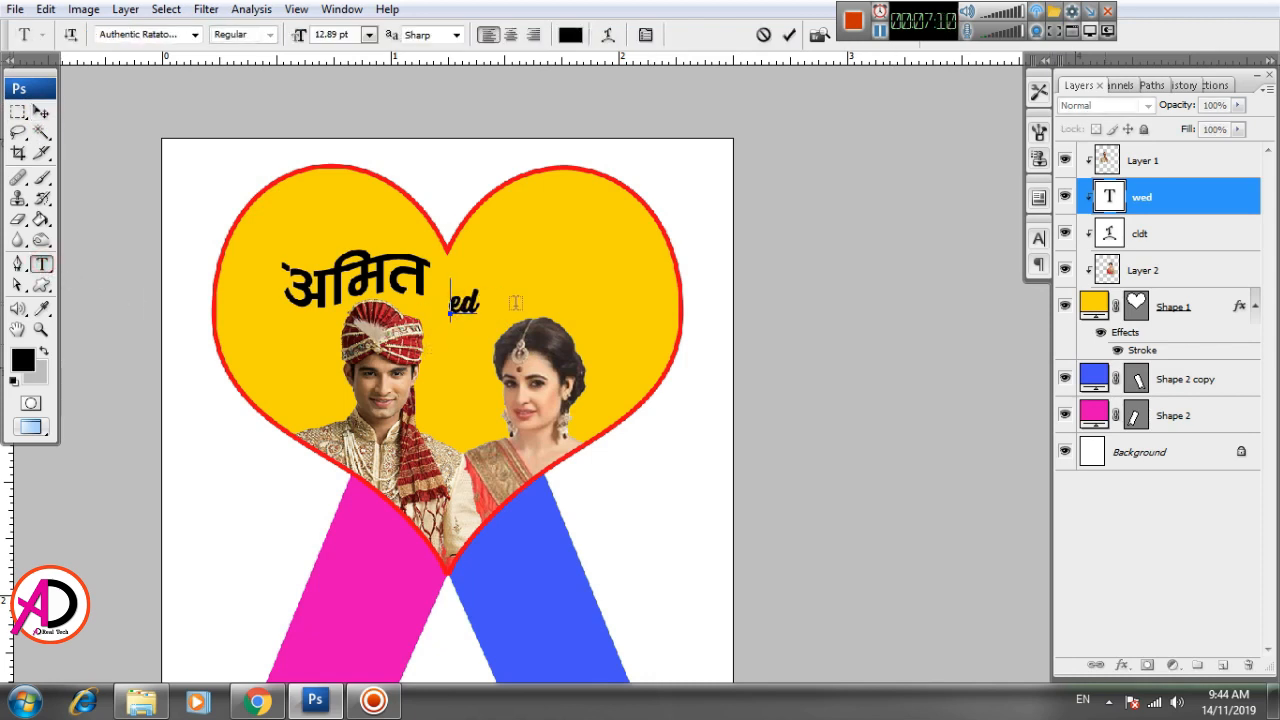
{"action": "key", "text": "ctrl+Return"}
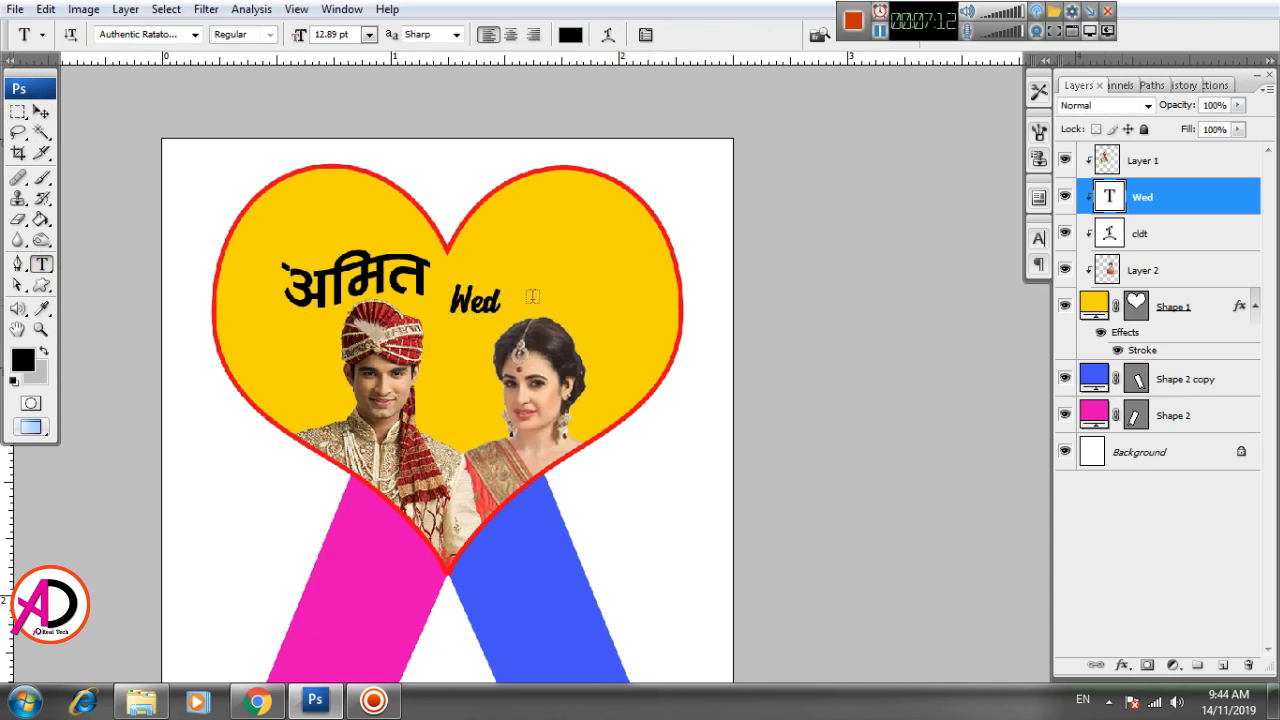
{"action": "key", "text": "ctrl+z"}
Scale the "wed" text to about 151% and place it just below the end of the groom's name, between the couple.
{"action": "left_click", "coordinate": [41, 111]}
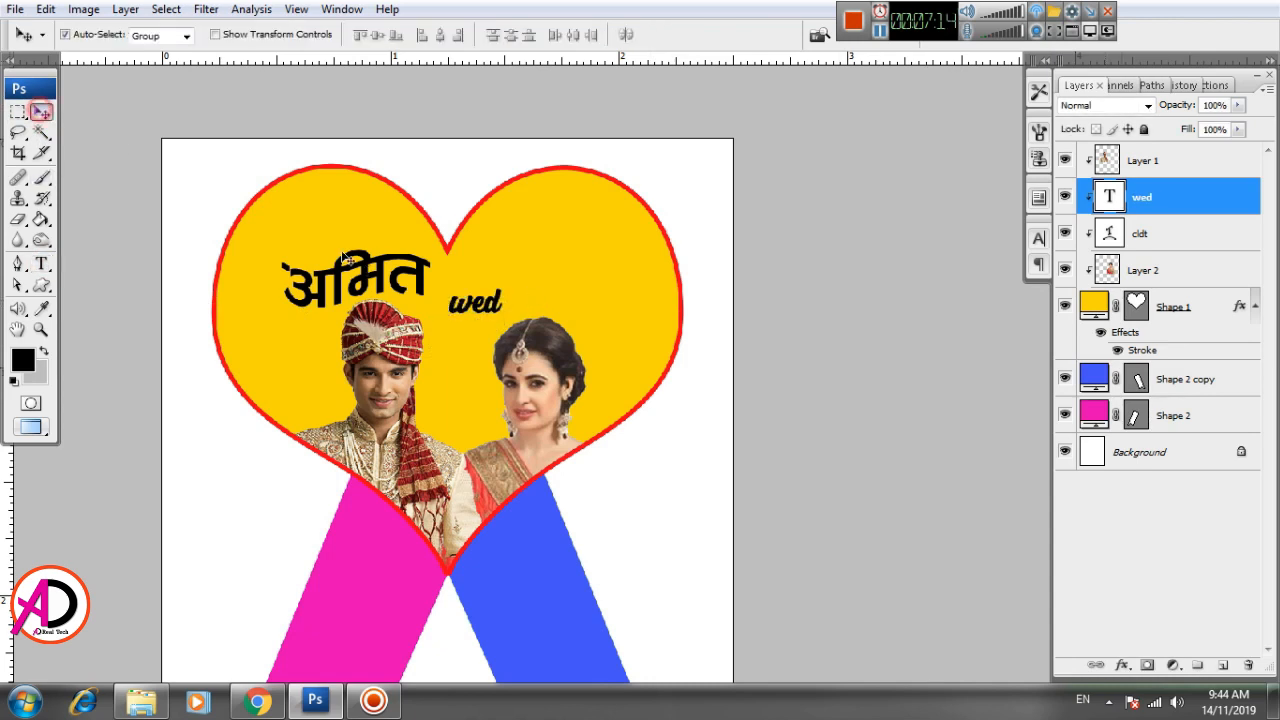
{"action": "key", "text": "ctrl+t"}
{"action": "left_click_drag", "start_coordinate": [506, 277], "coordinate": [490, 298]}
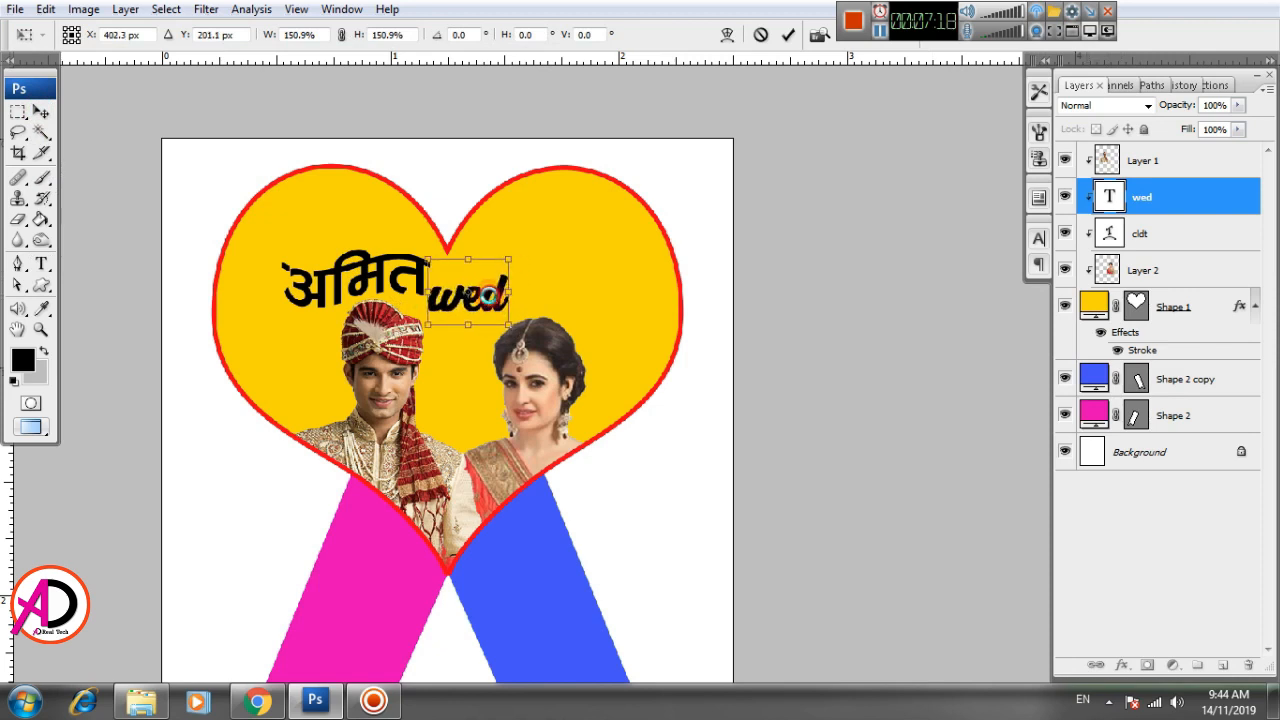
{"action": "key", "text": "Return"}
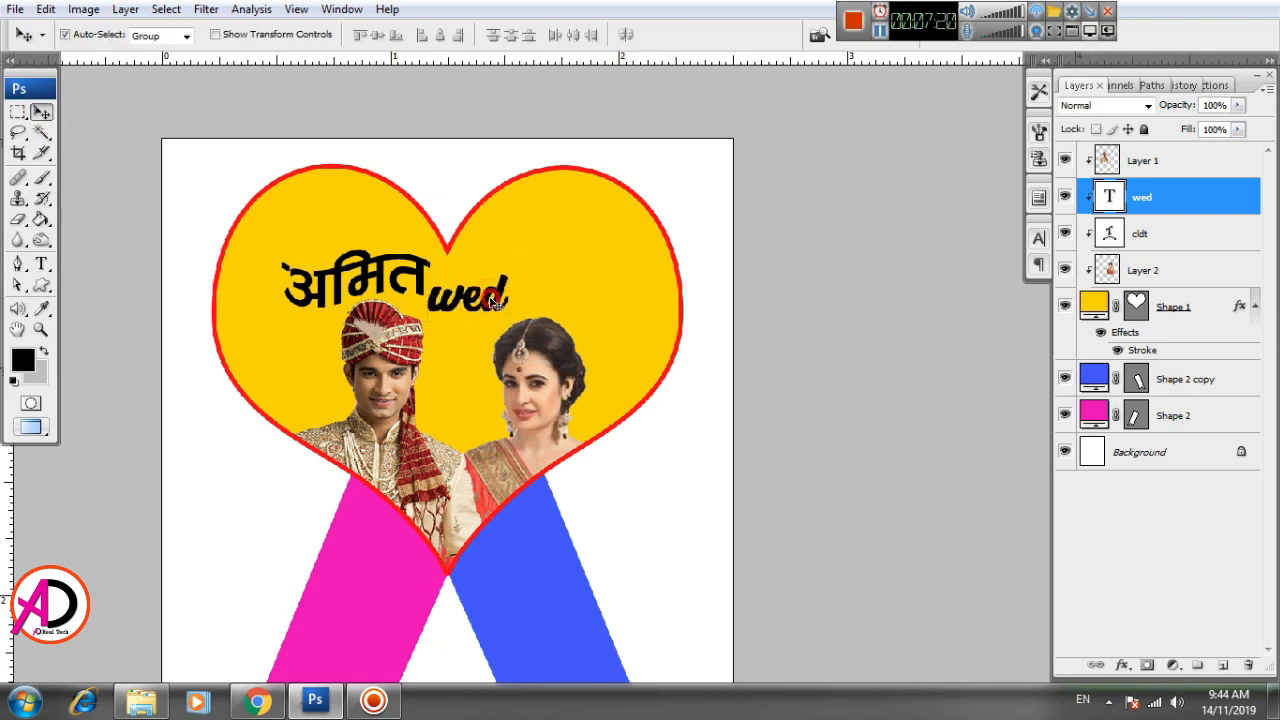
{"action": "left_click_drag", "start_coordinate": [494, 301], "coordinate": [491, 305]}
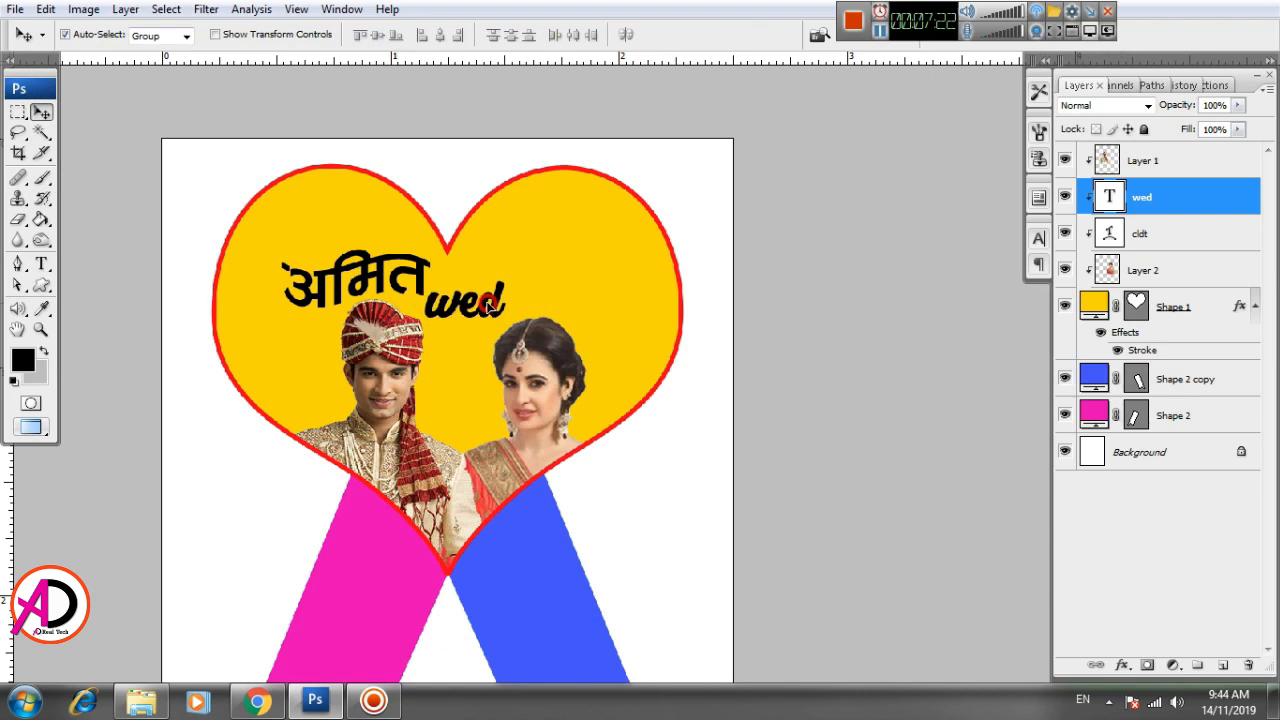
Add the bride's name in black Hindi lettering above her head, using the 001 ARAP 2 font.
{"action": "scroll", "coordinate": [453, 408], "scroll_direction": "up", "scroll_amount": 1}
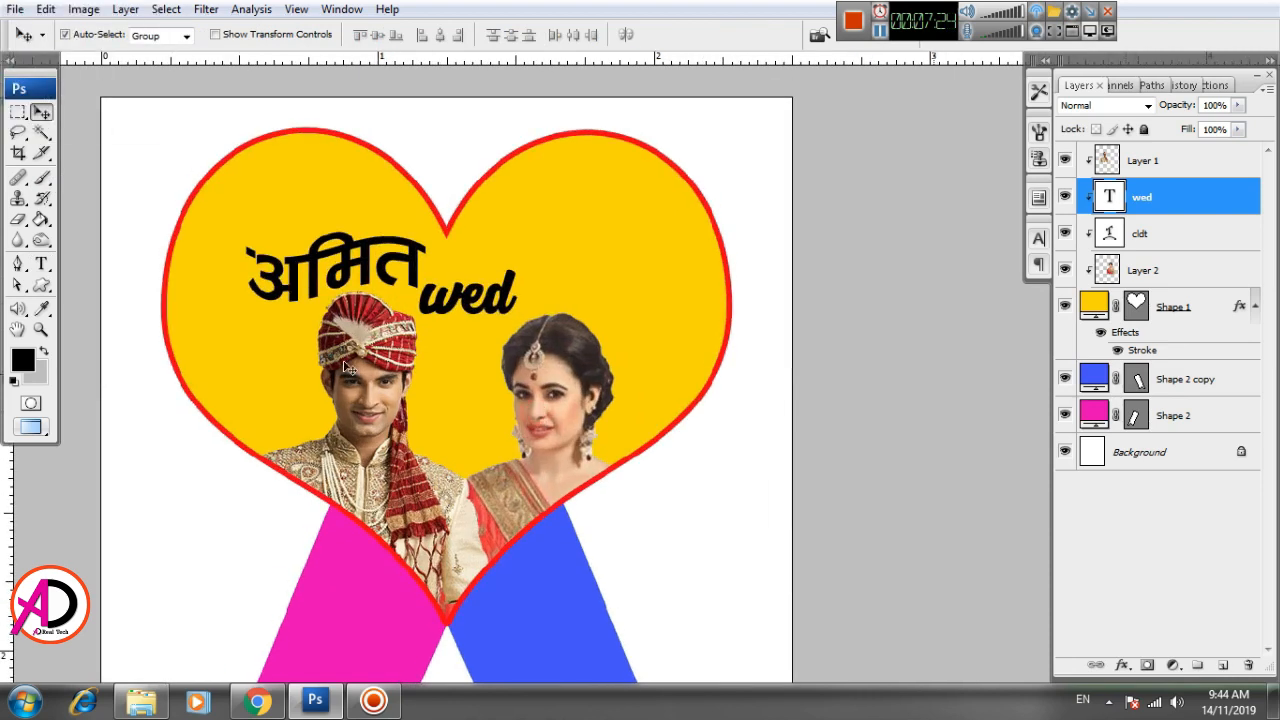
{"action": "left_click", "coordinate": [41, 263]}
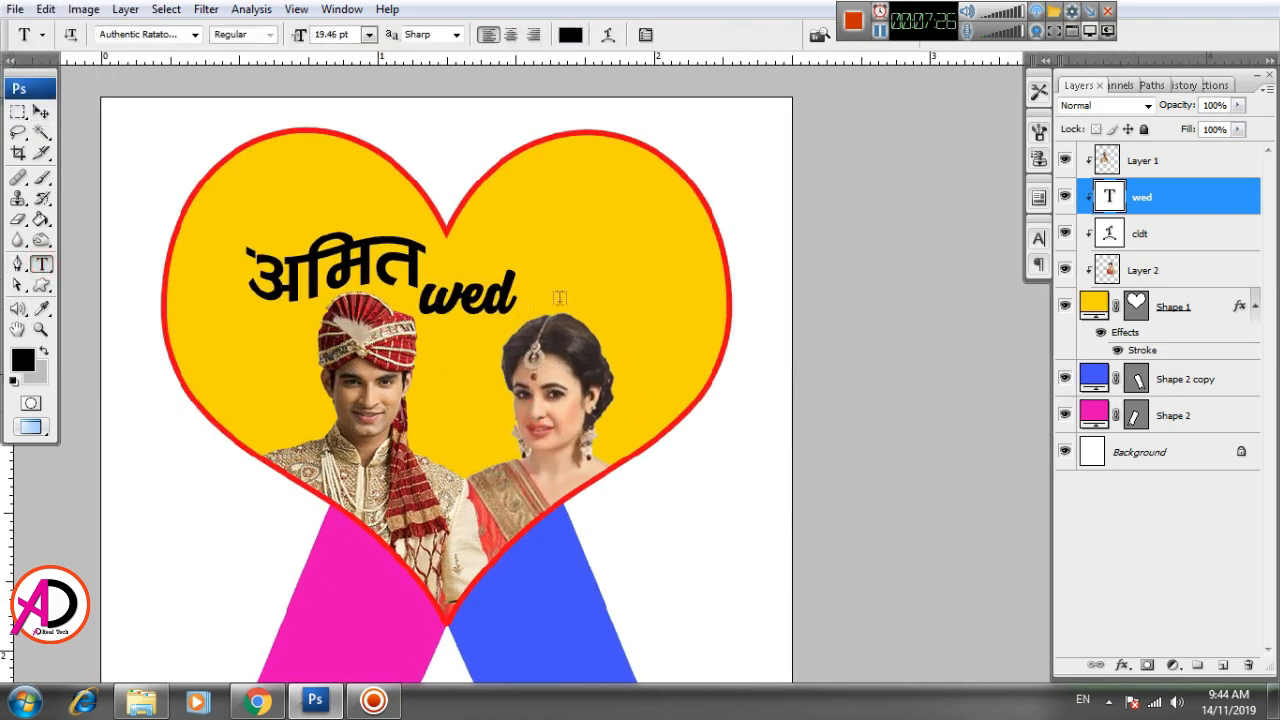
{"action": "left_click", "coordinate": [558, 271]}
{"action": "type", "text": "cl"}
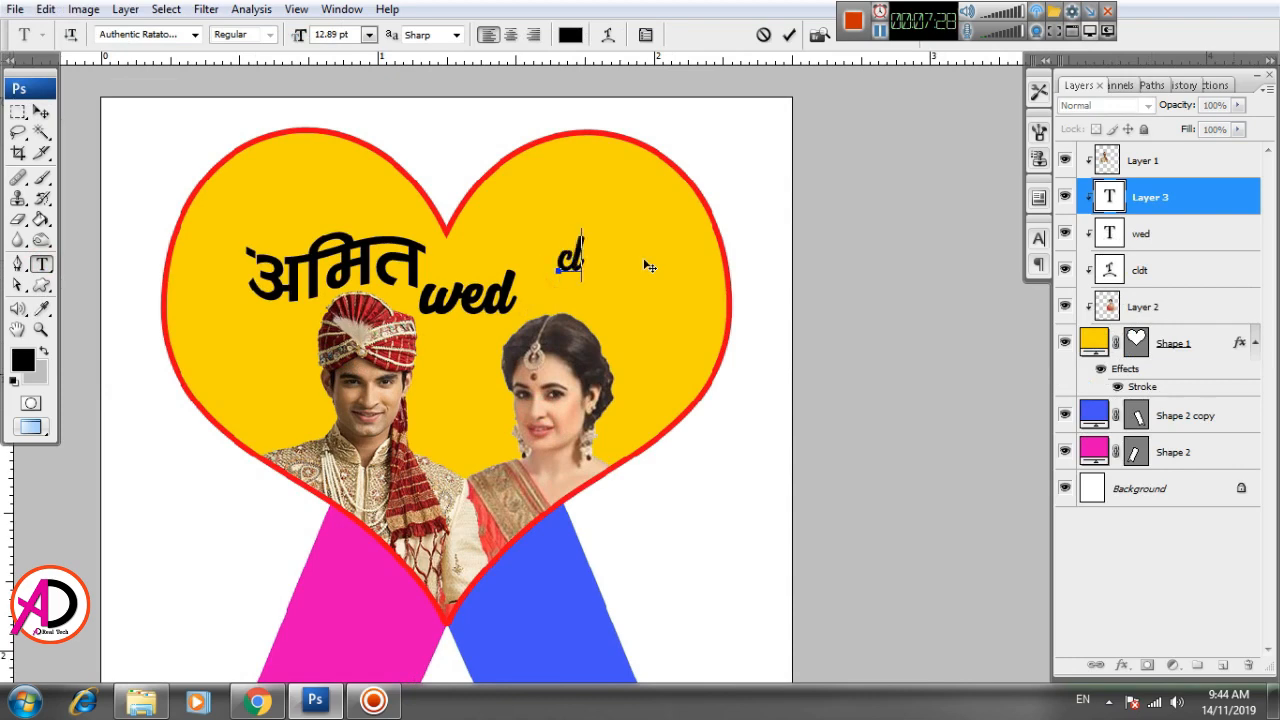
{"action": "key", "text": "BackSpace"}
{"action": "key", "text": "BackSpace"}
{"action": "left_click", "coordinate": [196, 35]}
{"action": "left_click_drag", "start_coordinate": [437, 134], "coordinate": [436, 55]}
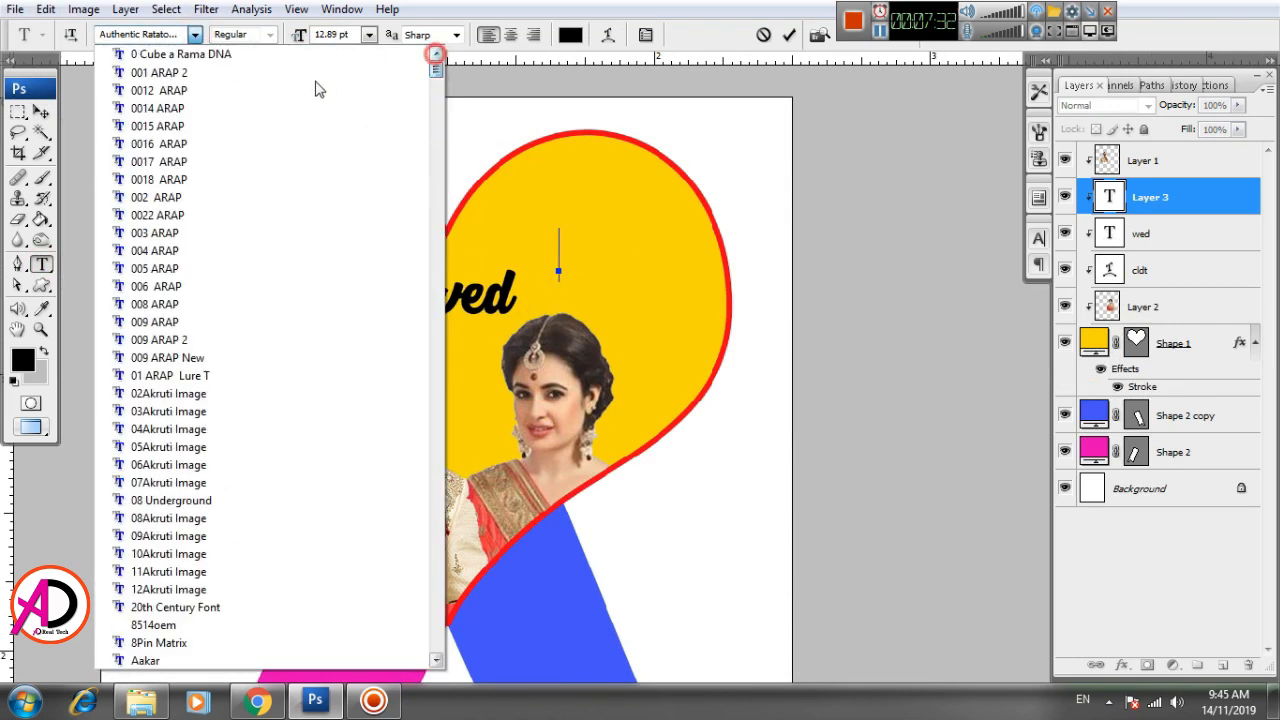
{"action": "left_click", "coordinate": [265, 72]}
{"action": "type", "text": "v"}
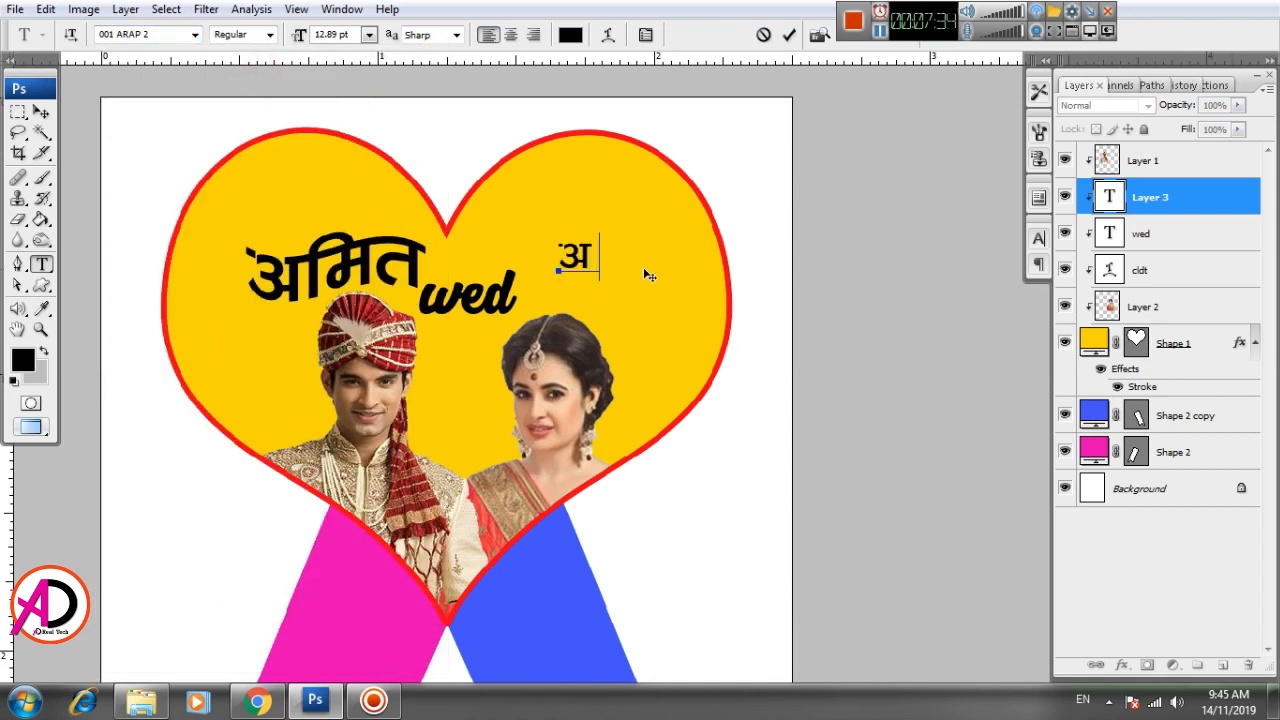
{"action": "type", "text": "fl~er"}
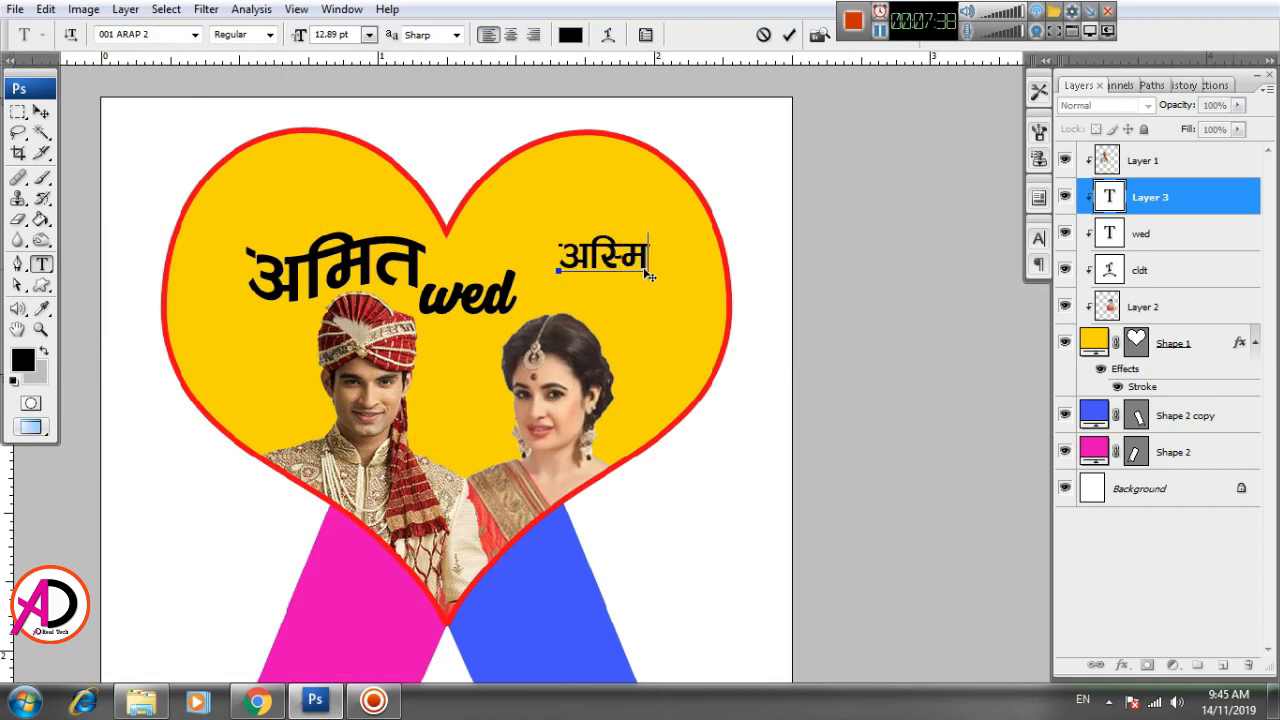
{"action": "key", "text": "ctrl+Return"}
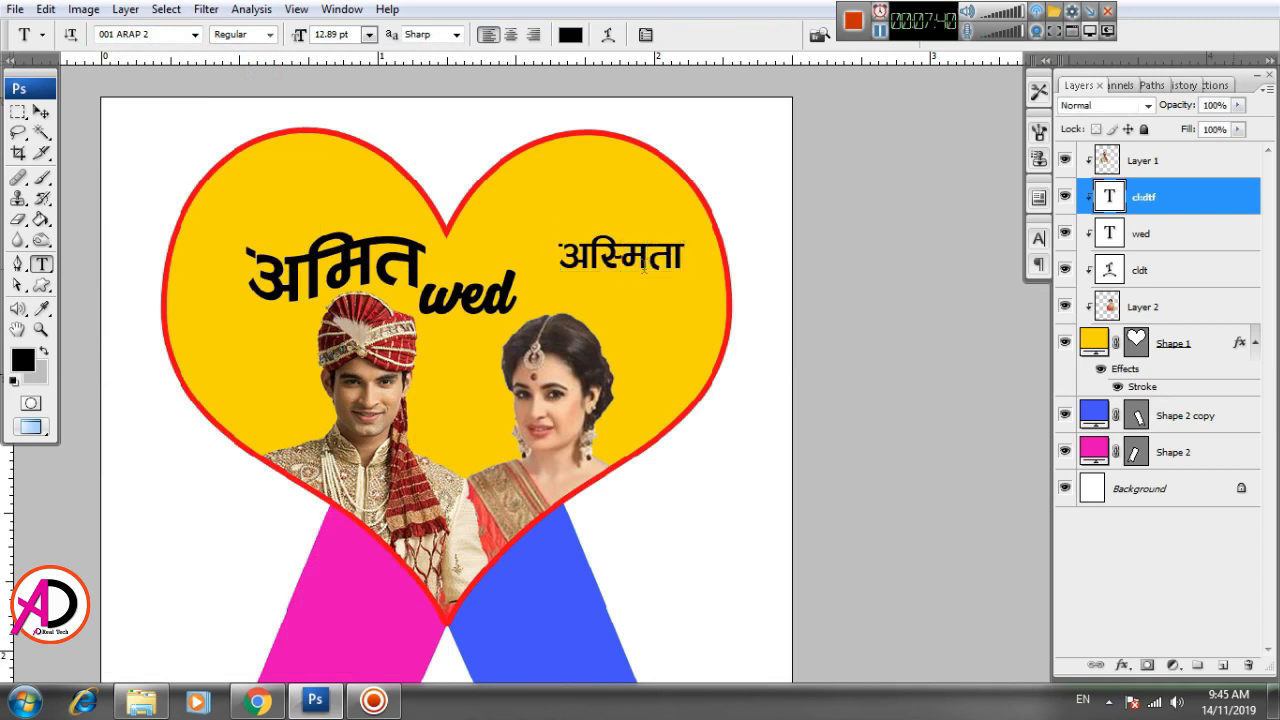
Enlarge the bride's name to about 17 pt and move it closer to the "wed" text, above her head.
{"action": "key", "text": "v"}
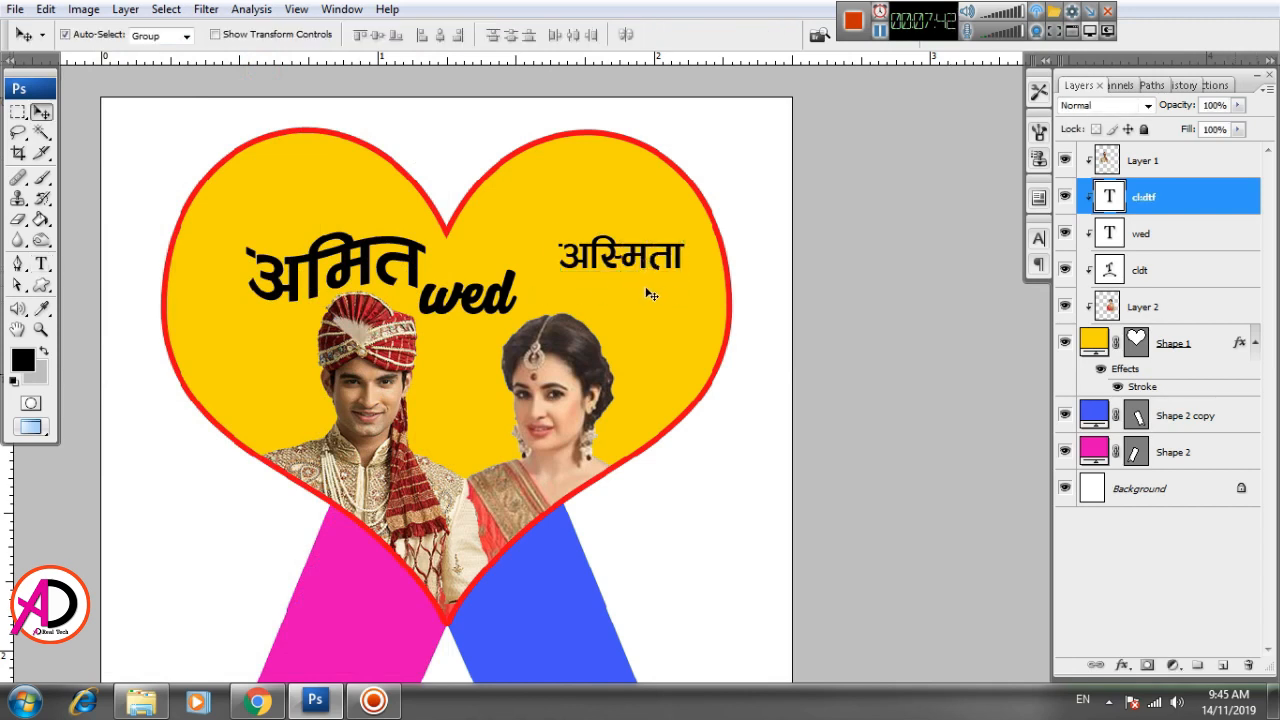
{"action": "key", "text": "ctrl+t"}
{"action": "left_click_drag", "start_coordinate": [689, 231], "coordinate": [707, 221]}
{"action": "left_click_drag", "start_coordinate": [651, 252], "coordinate": [589, 262]}
{"action": "key", "text": "Return"}
Try warping the bride's name with the Flag style at a +41% bend and shifting it slightly.
{"action": "left_click", "coordinate": [41, 263]}
{"action": "key", "text": "ctrl+a"}
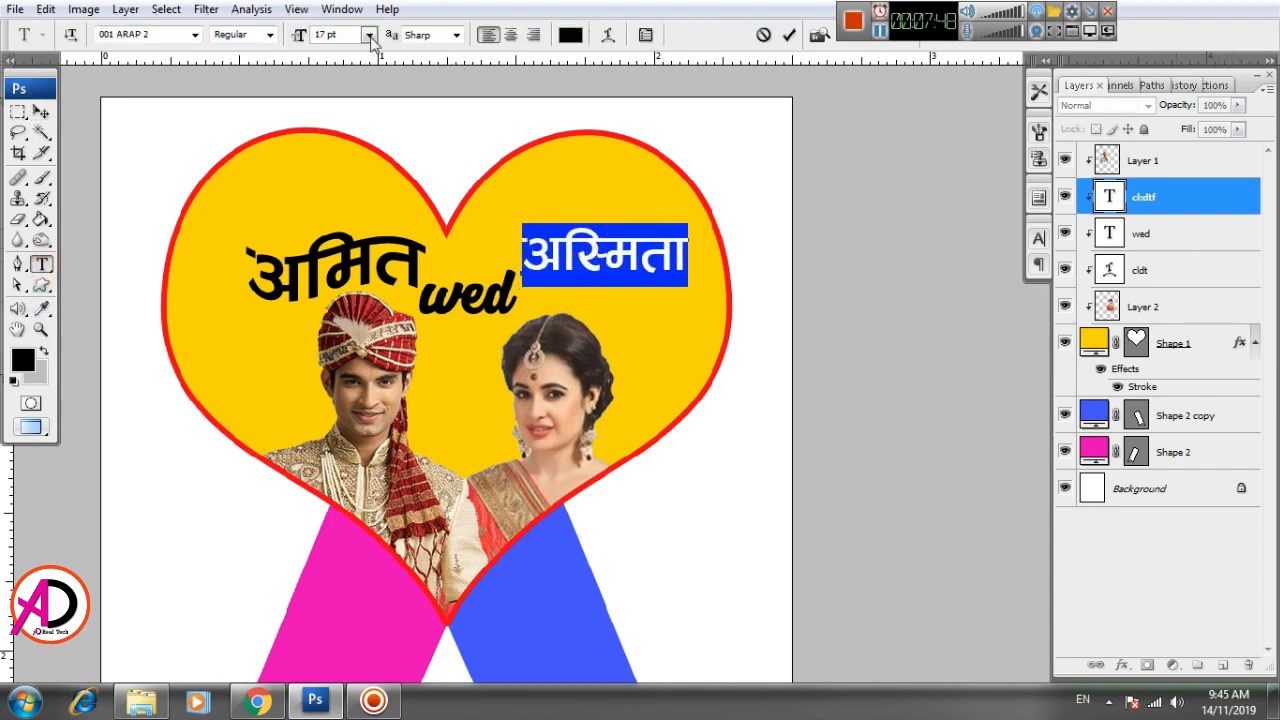
{"action": "left_click", "coordinate": [608, 38]}
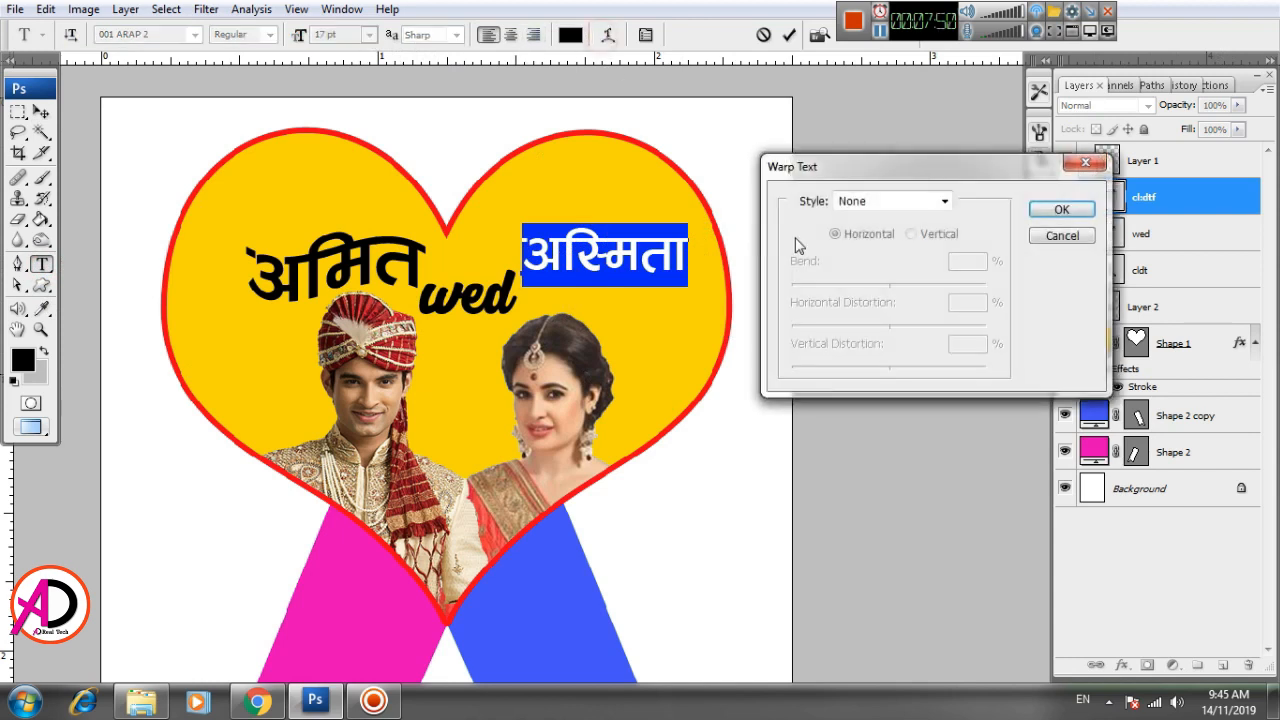
{"action": "left_click", "coordinate": [878, 203]}
{"action": "left_click", "coordinate": [870, 309]}
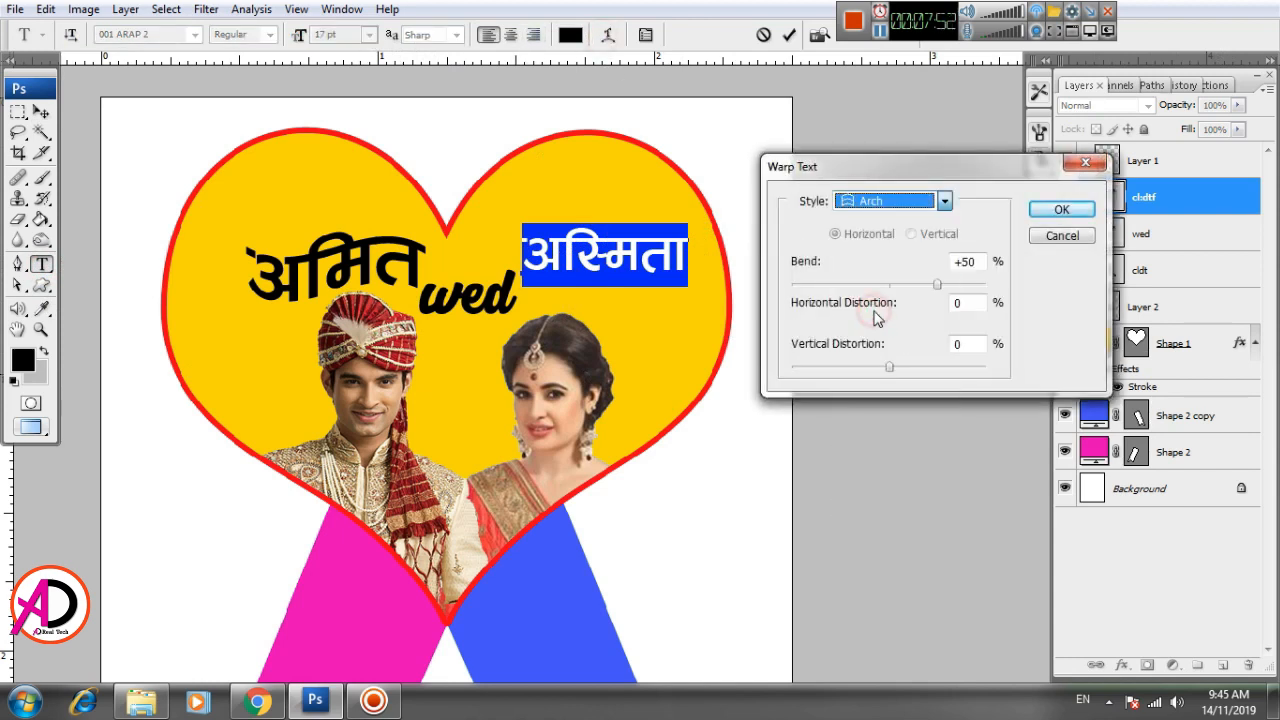
{"action": "left_click", "coordinate": [944, 201]}
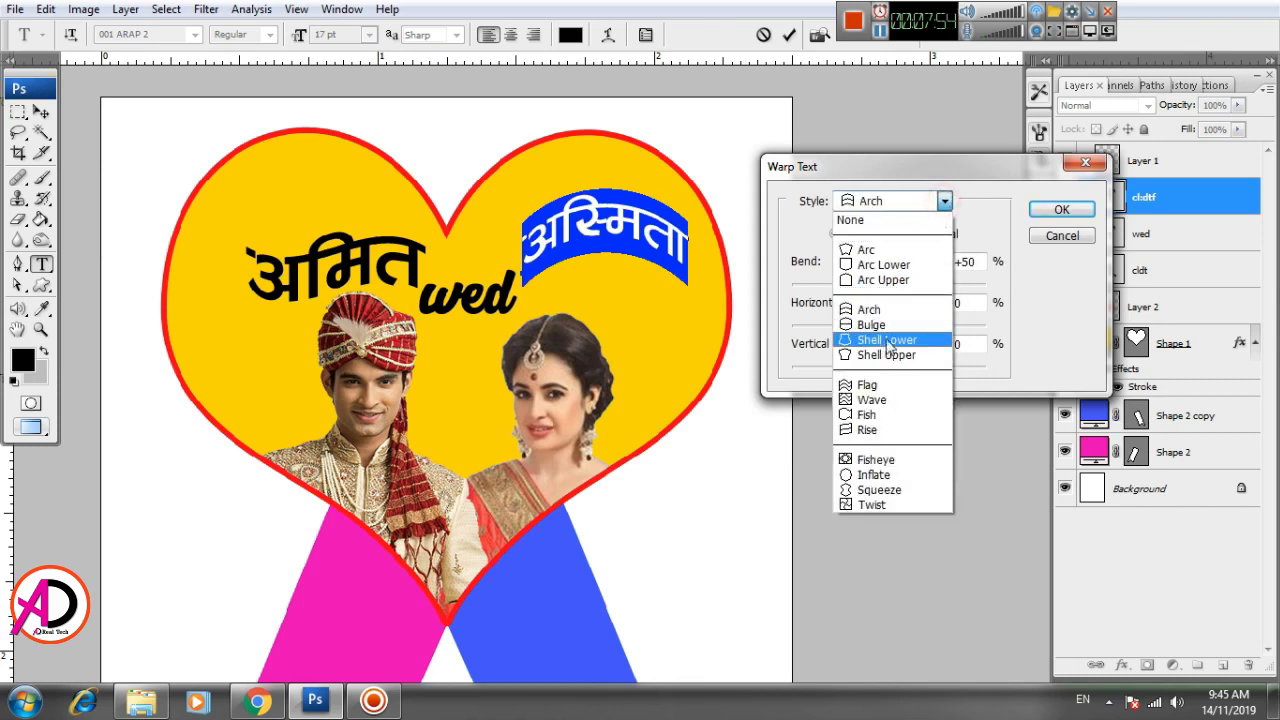
{"action": "left_click", "coordinate": [880, 384]}
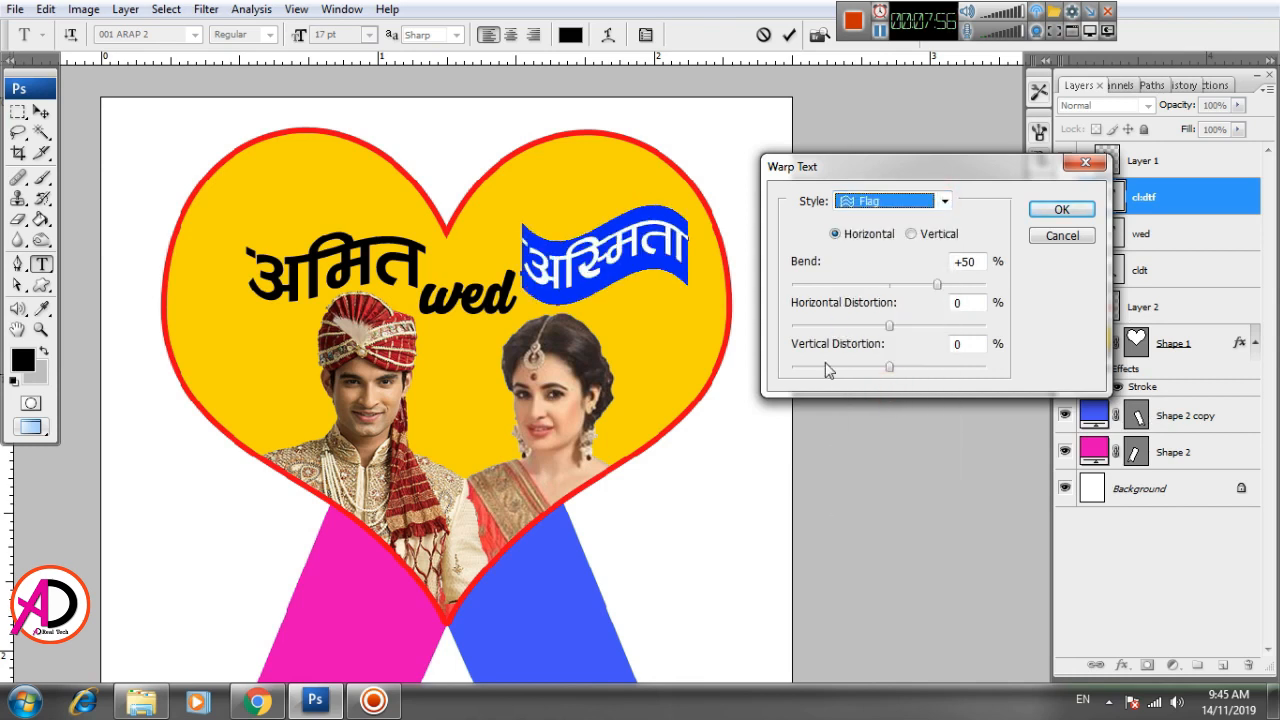
{"action": "left_click_drag", "start_coordinate": [938, 285], "coordinate": [930, 287]}
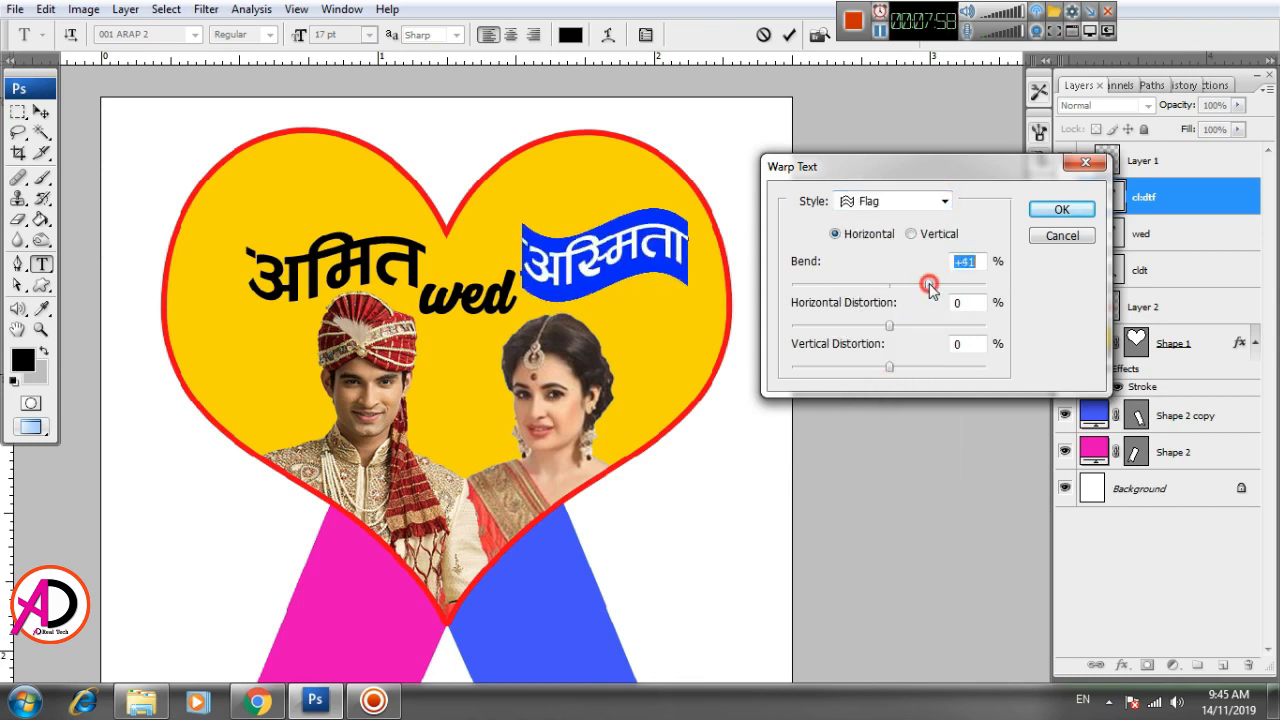
{"action": "left_click", "coordinate": [1062, 209]}
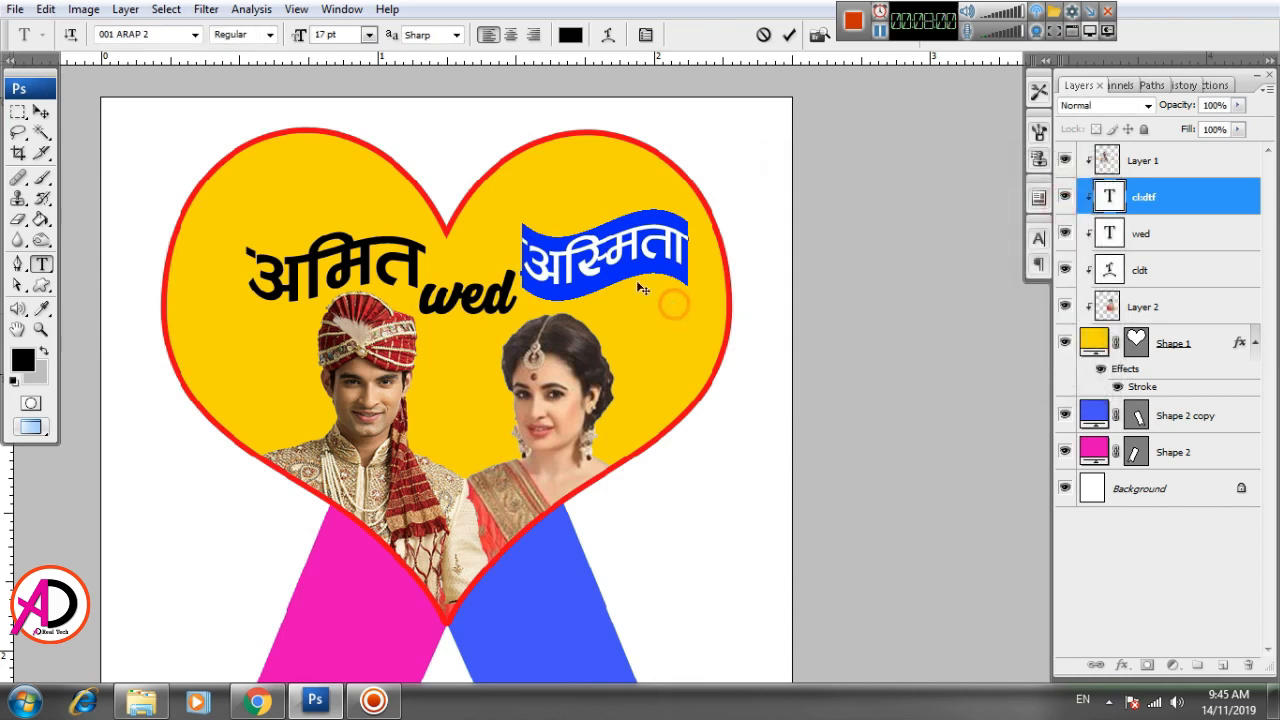
{"action": "left_click", "coordinate": [41, 112]}
{"action": "left_click_drag", "start_coordinate": [564, 275], "coordinate": [563, 277]}
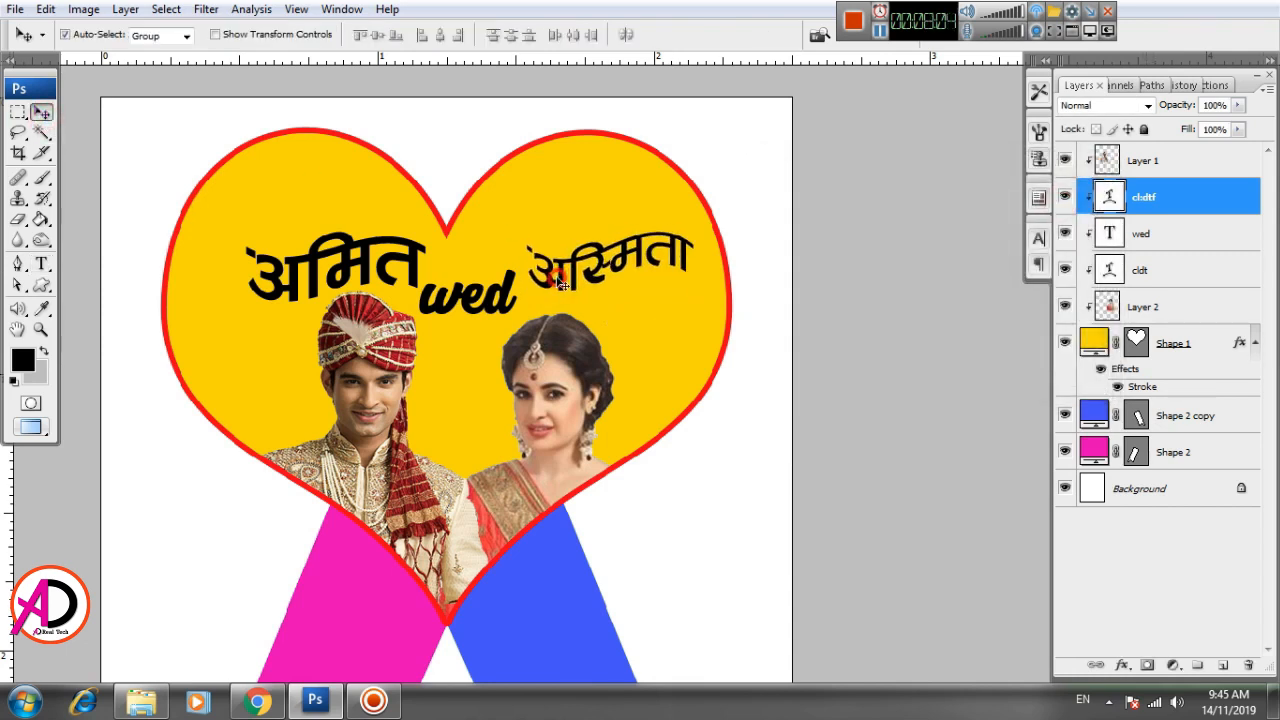
Delete the bride's name layer and place a duplicate of the groom's warped name above the bride's head.
{"action": "right_click", "coordinate": [1183, 199]}
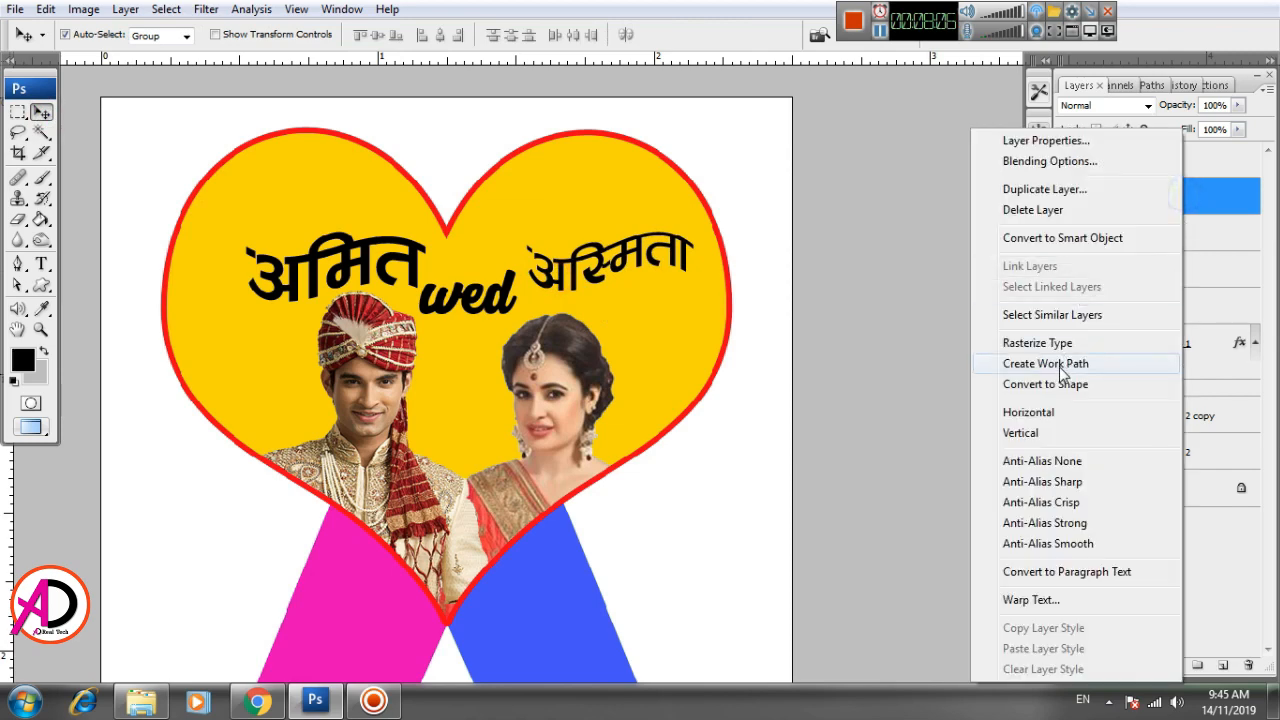
{"action": "left_click", "coordinate": [1040, 211]}
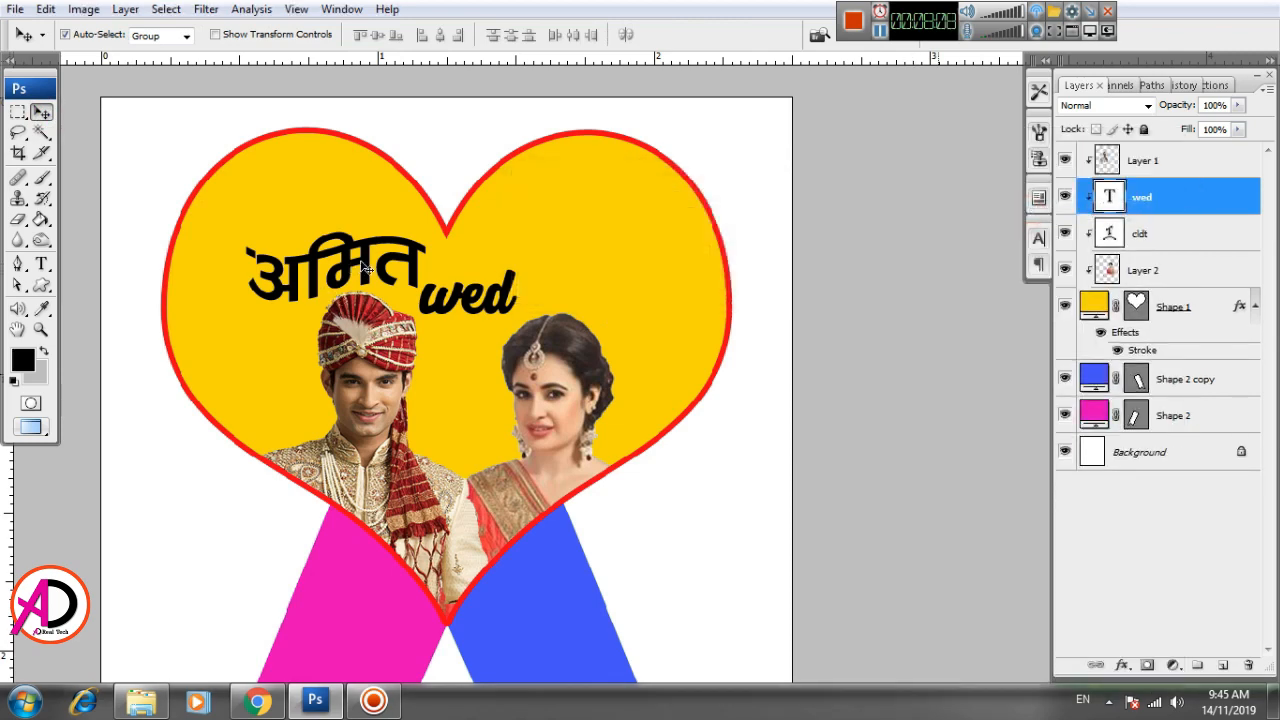
{"action": "left_click", "coordinate": [367, 268]}
{"action": "left_click_drag", "start_coordinate": [380, 265], "coordinate": [655, 264]}
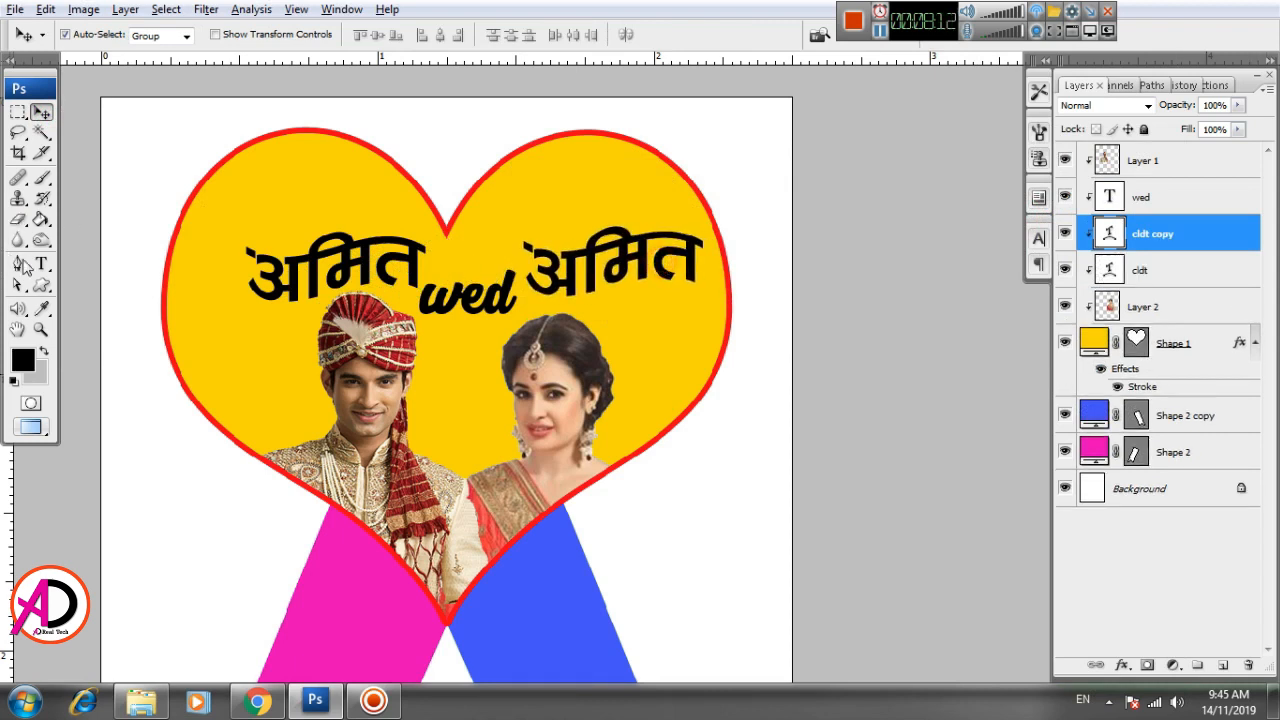
Replace the text of the copied name above the bride with the bride's name in Hindi lettering.
{"action": "left_click", "coordinate": [40, 264]}
{"action": "left_click", "coordinate": [583, 268]}
{"action": "key", "text": "ctrl+a"}
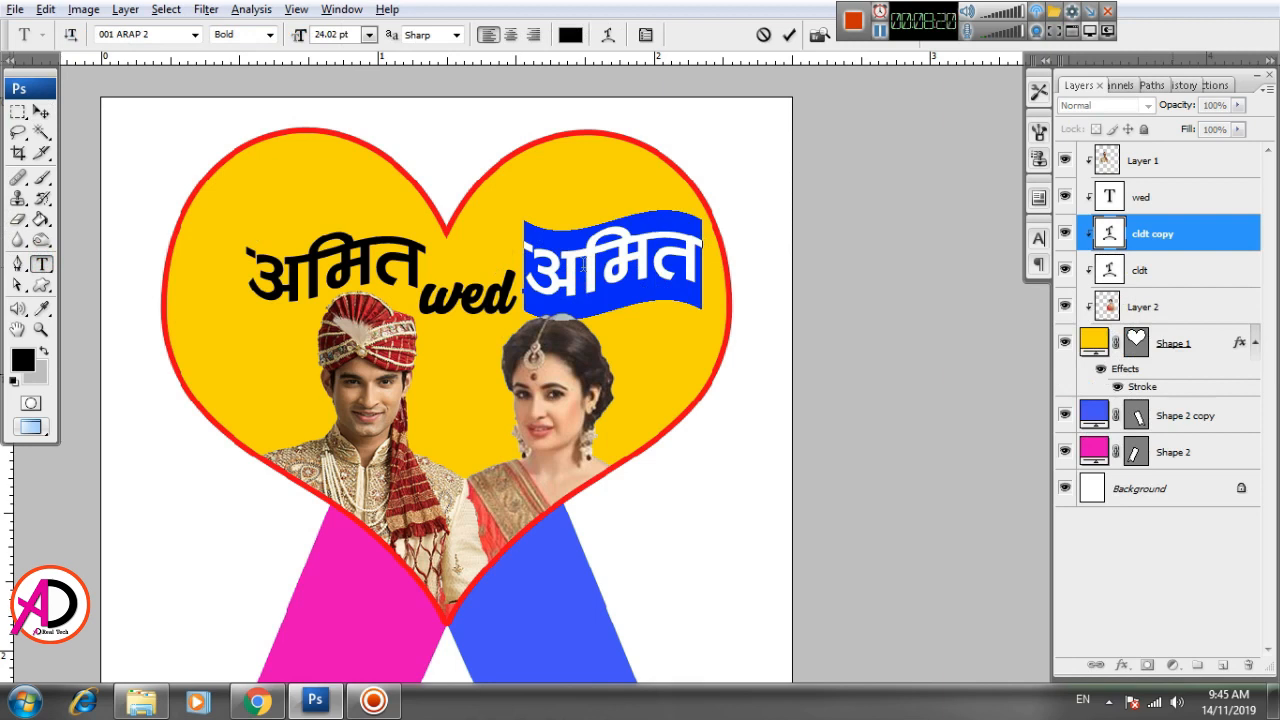
{"action": "type", "text": ";l"}
{"action": "key", "text": "BackSpace"}
{"action": "key", "text": "BackSpace"}
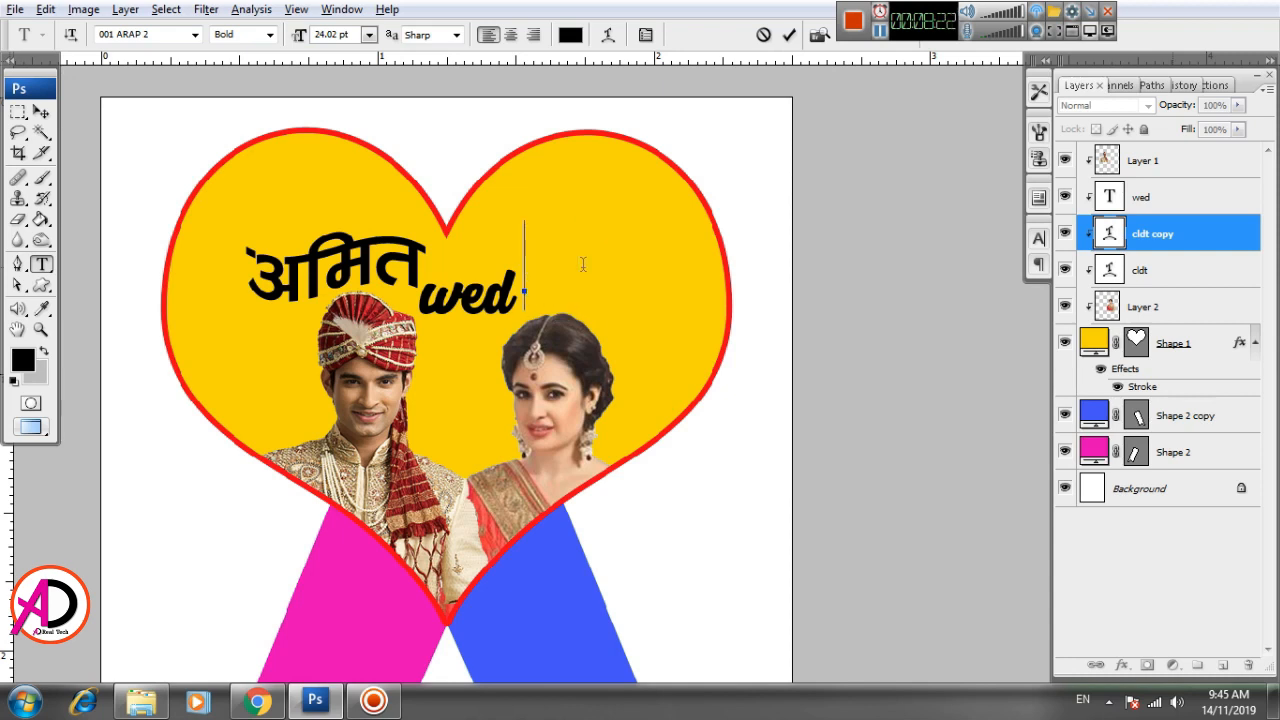
{"action": "type", "text": "jhe"}
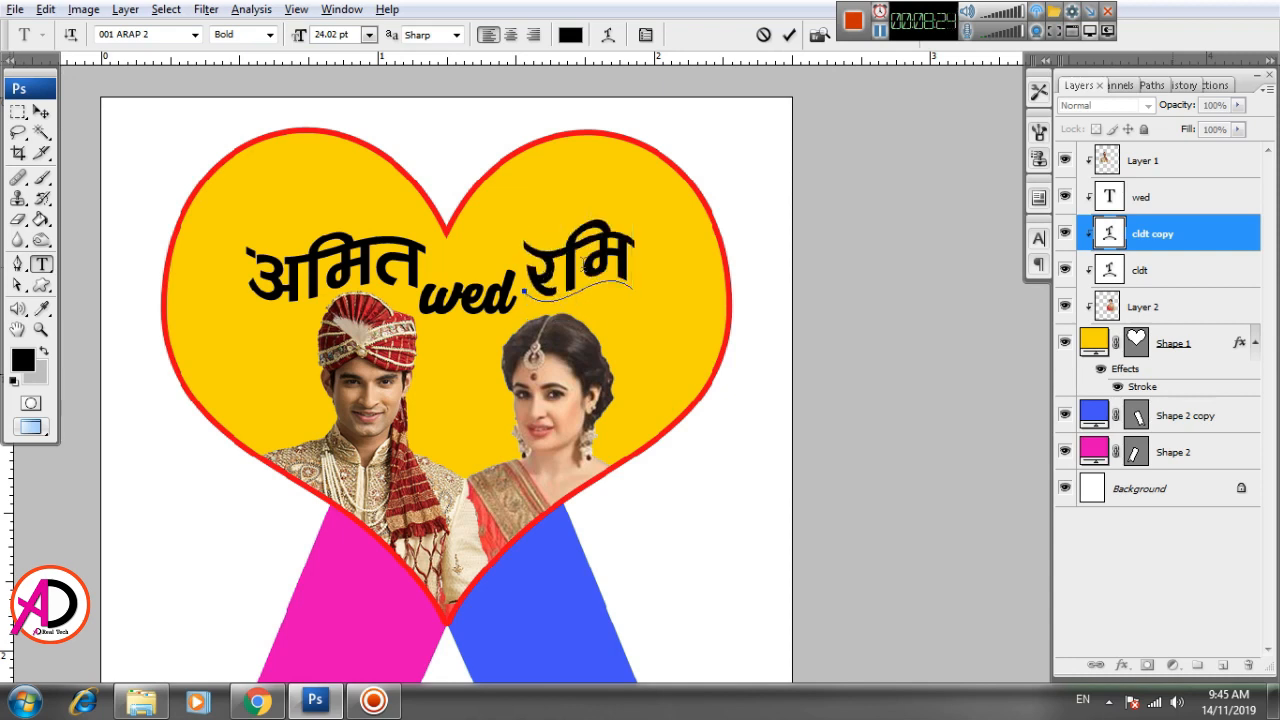
{"action": "type", "text": "re"}
{"action": "key", "text": "BackSpace"}
{"action": "type", "text": "k"}
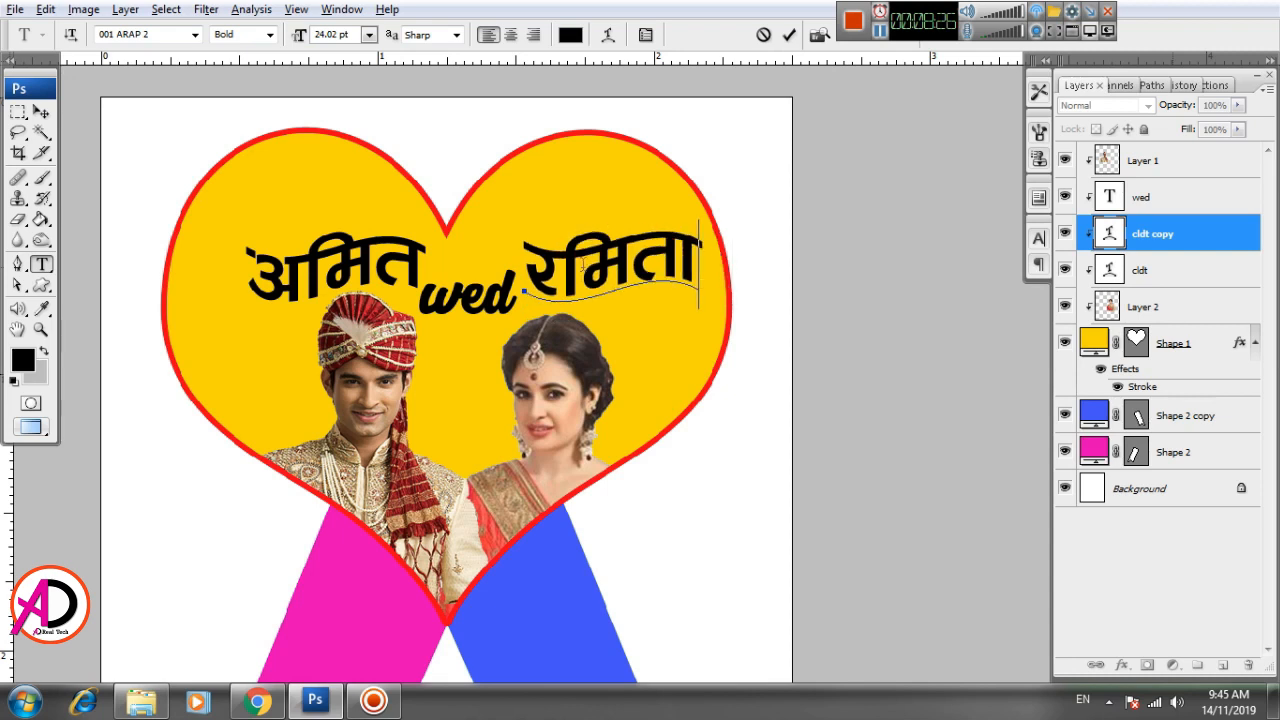
{"action": "key", "text": "ctrl+Return"}
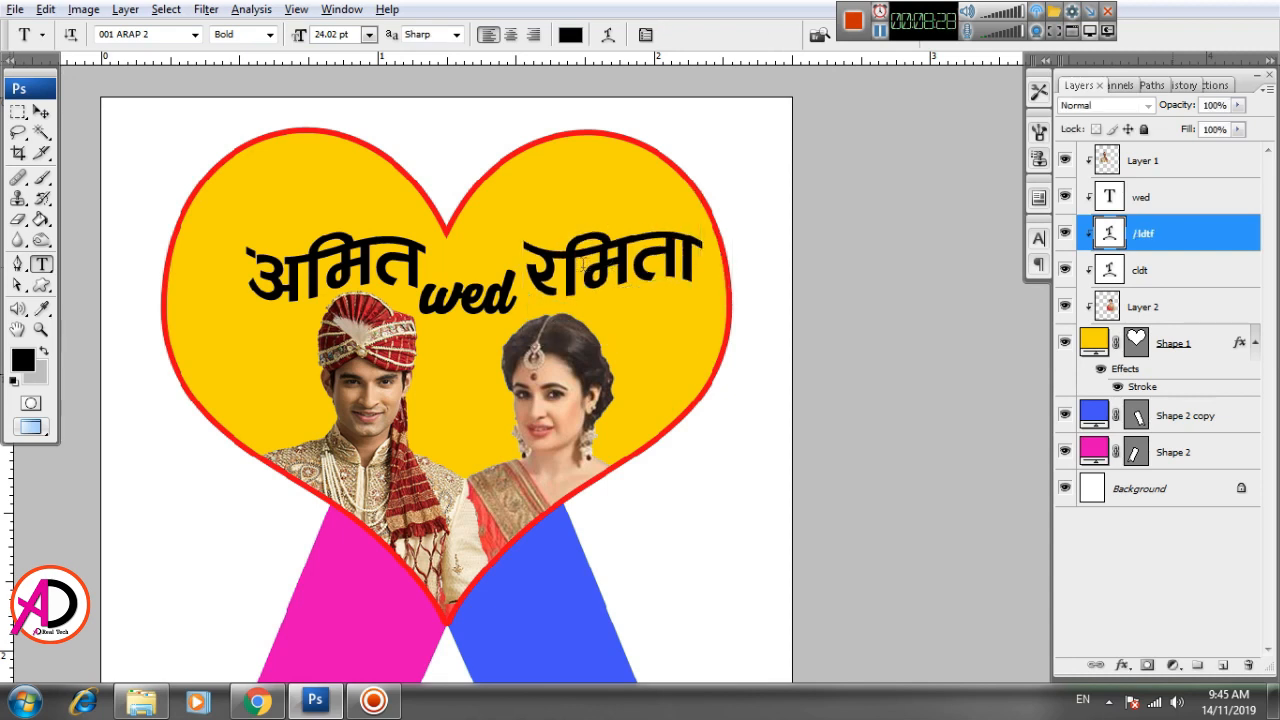
Spread the two names apart by shifting the bride's name slightly right and the groom's name slightly left.
{"action": "key", "text": "v"}
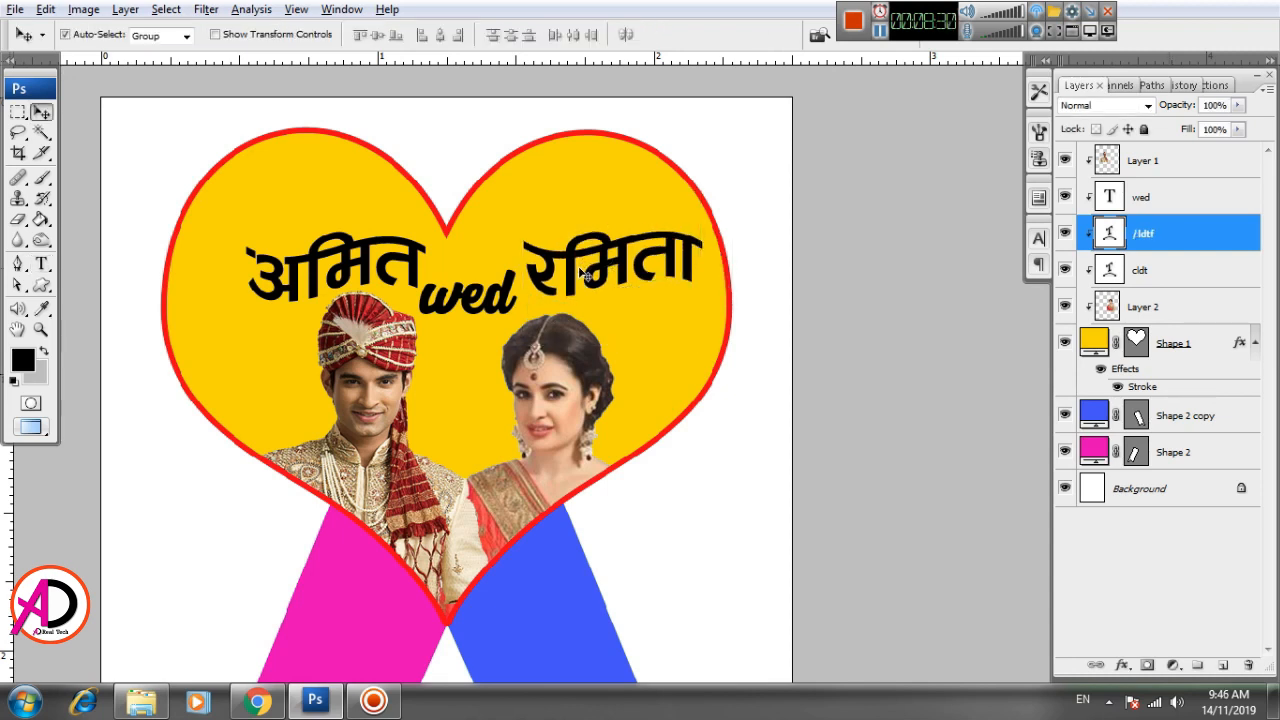
{"action": "left_click_drag", "start_coordinate": [552, 273], "coordinate": [558, 270]}
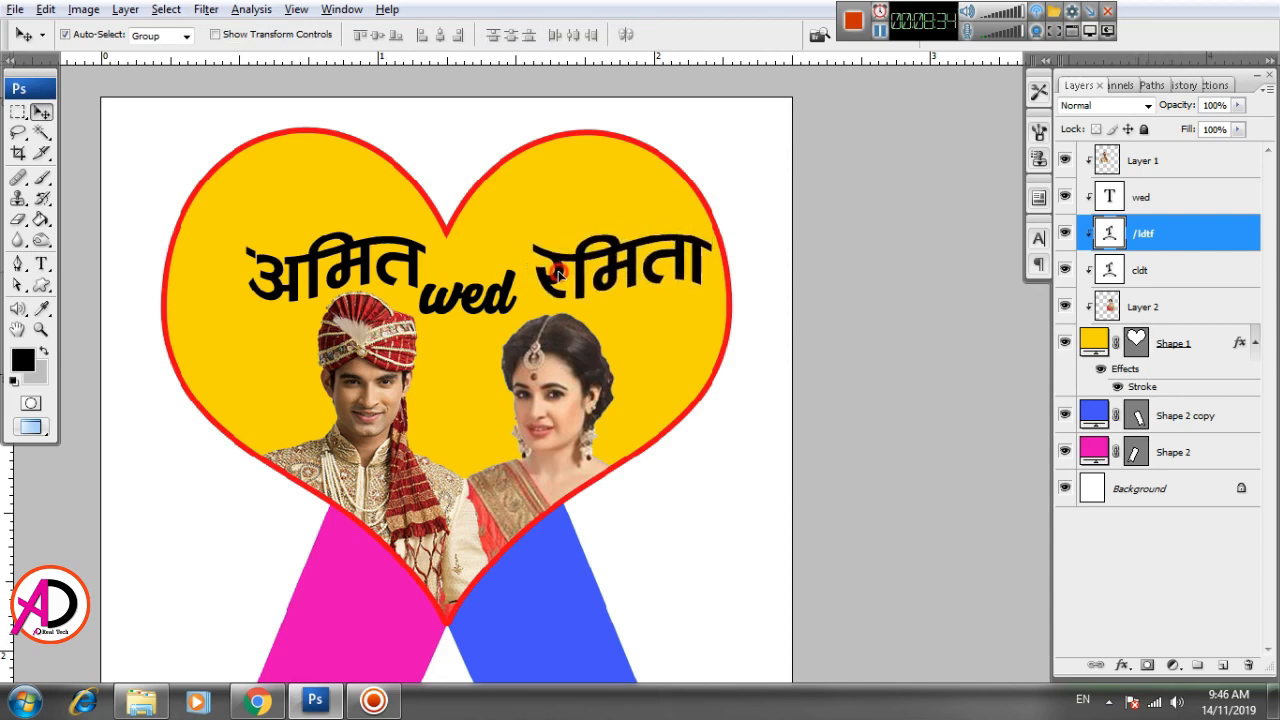
{"action": "key", "text": "ctrl+minus"}
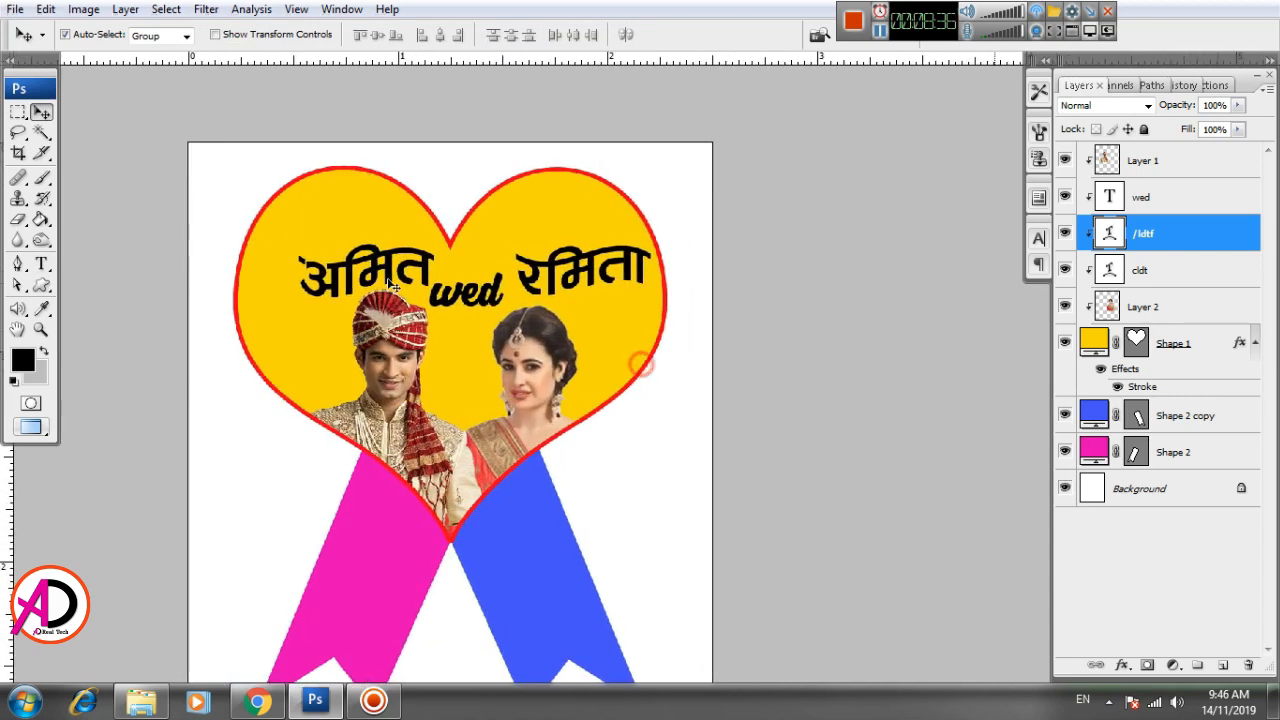
{"action": "left_click_drag", "start_coordinate": [336, 285], "coordinate": [328, 286]}
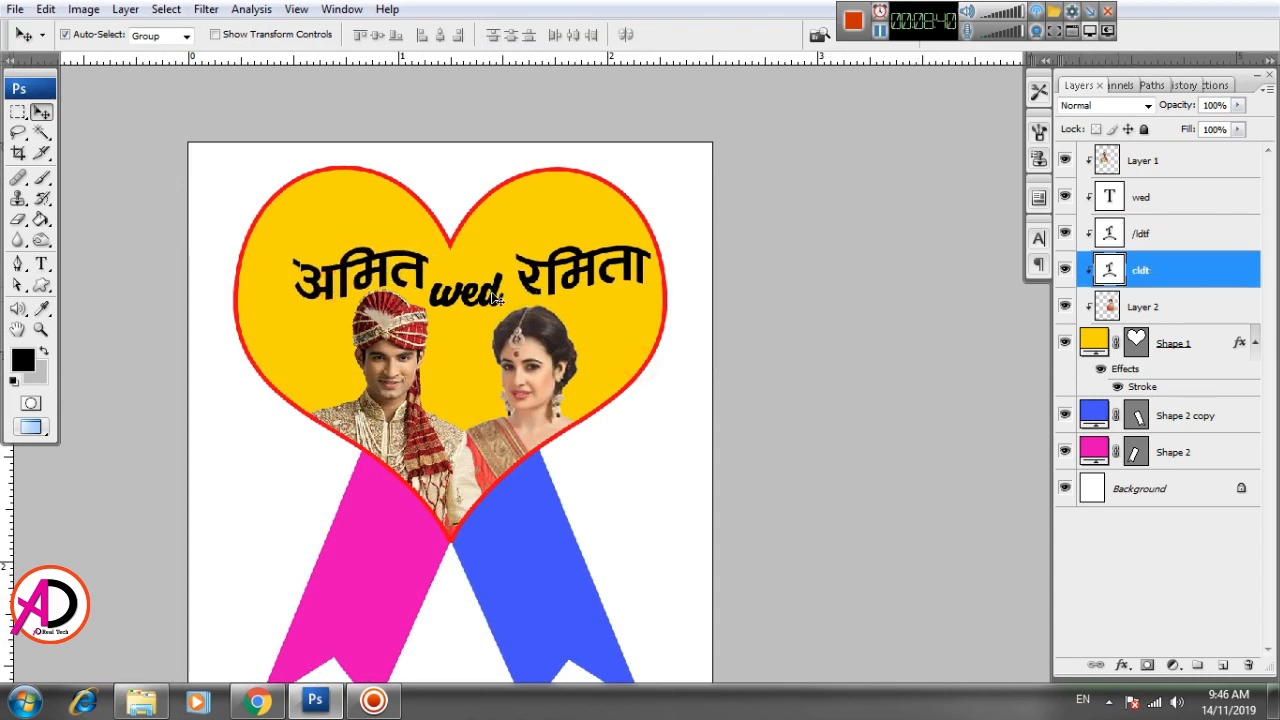
Rotate the "wed" text about 9.2° clockwise and shift it slightly right to sit between the two names.
{"action": "key", "text": "ctrl+t"}
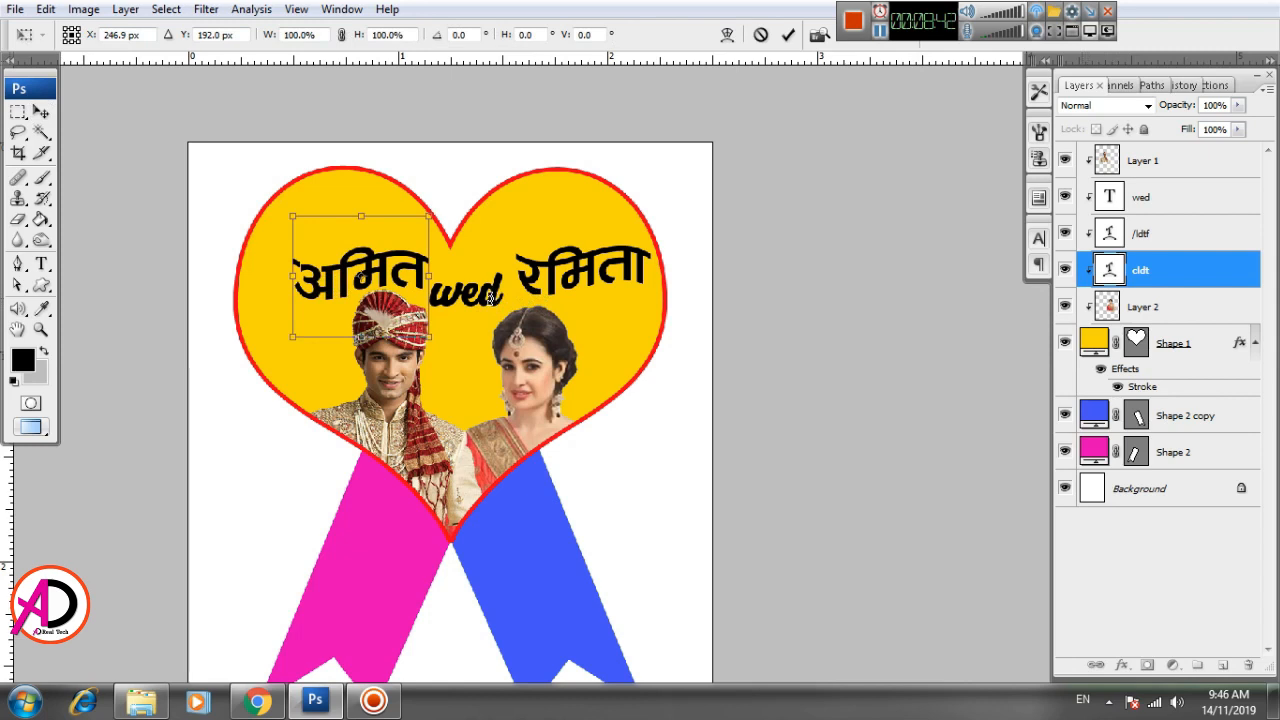
{"action": "key", "text": "Return"}
{"action": "left_click", "coordinate": [489, 300]}
{"action": "key", "text": "ctrl+t"}
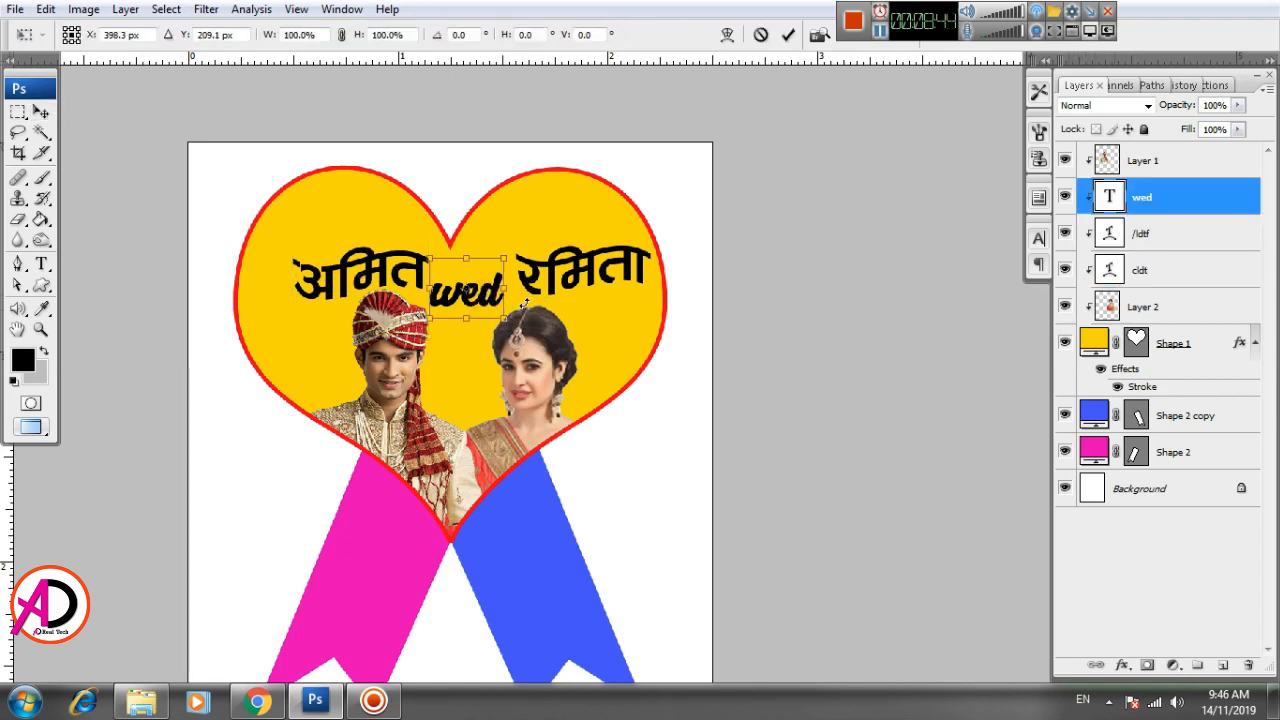
{"action": "left_click_drag", "start_coordinate": [525, 303], "coordinate": [484, 307]}
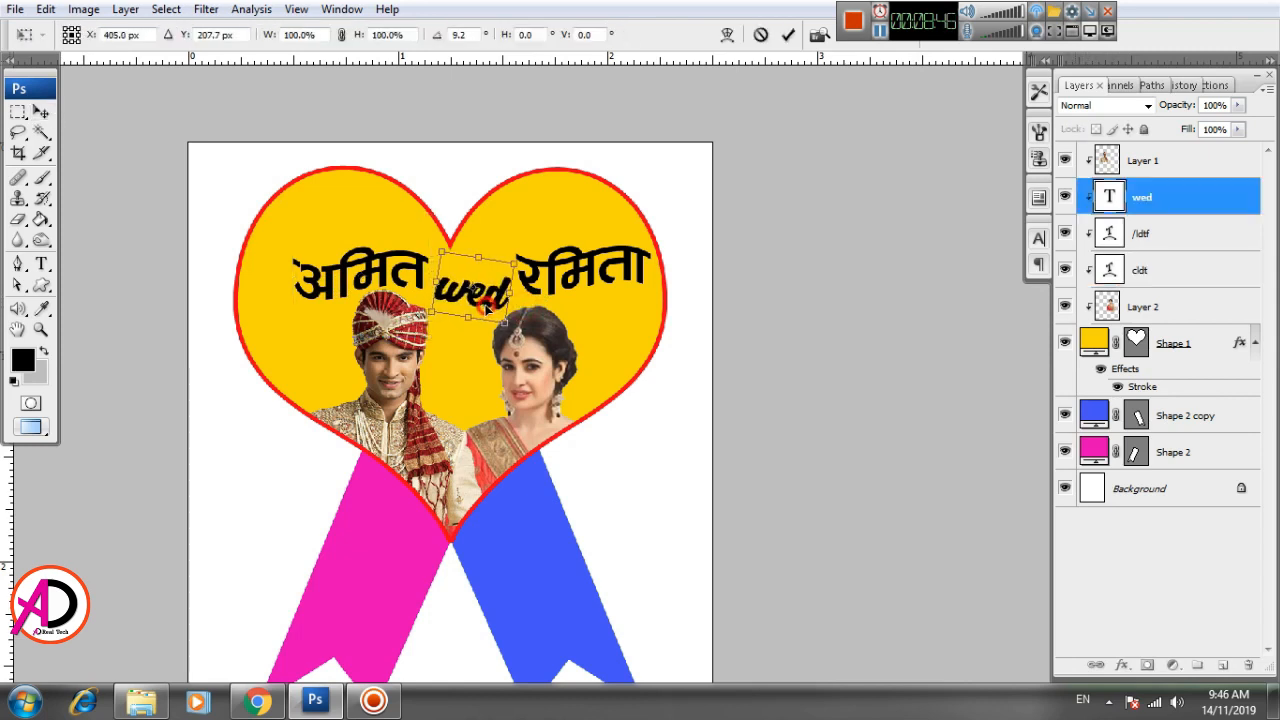
{"action": "key", "text": "Return"}
Set the Flag warp bend of the bride's name to -27% and move the name slightly down and to the right.
{"action": "left_click", "coordinate": [521, 286]}
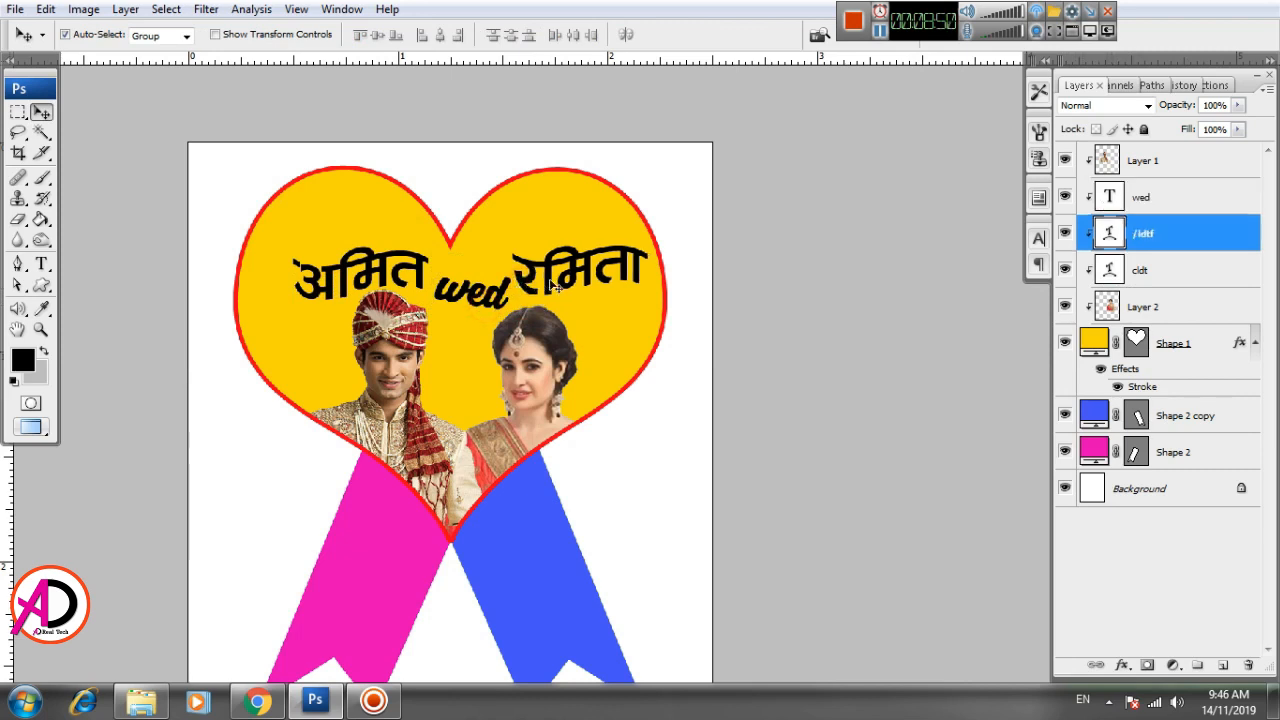
{"action": "left_click", "coordinate": [41, 263]}
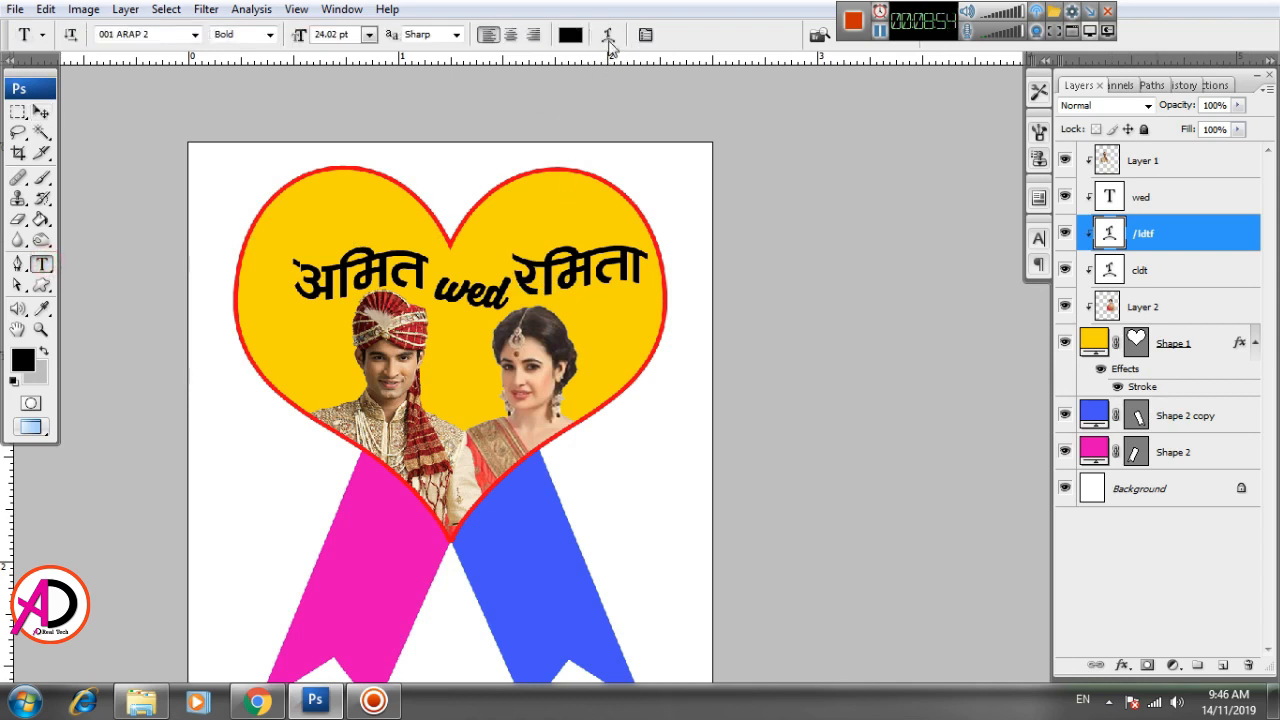
{"action": "left_click", "coordinate": [608, 38]}
{"action": "left_click", "coordinate": [905, 202]}
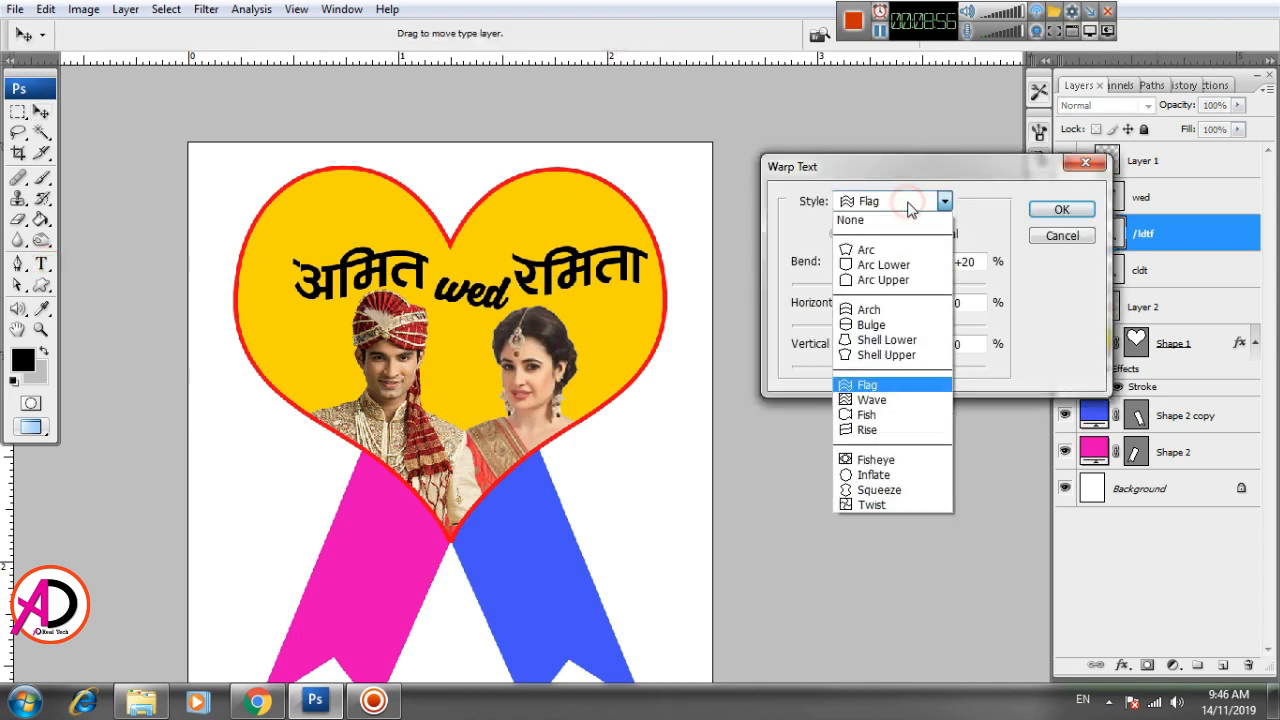
{"action": "left_click", "coordinate": [908, 205]}
{"action": "left_click_drag", "start_coordinate": [908, 286], "coordinate": [864, 287]}
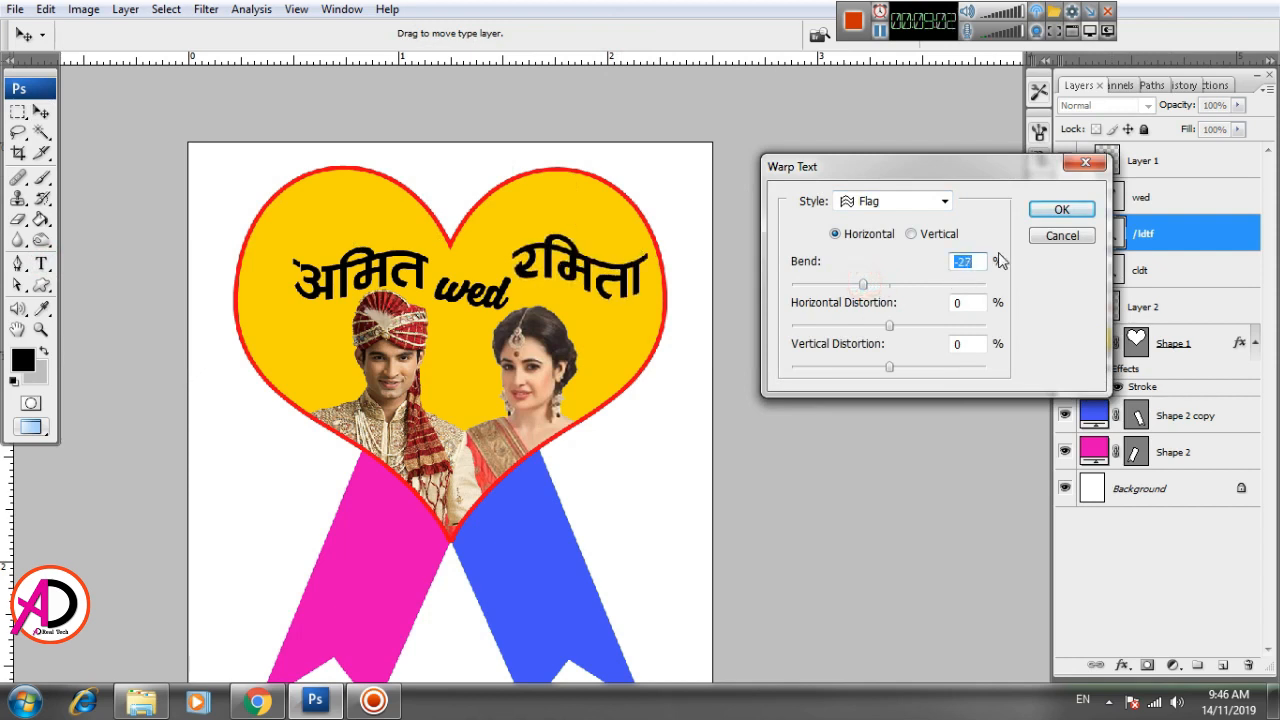
{"action": "left_click", "coordinate": [1058, 210]}
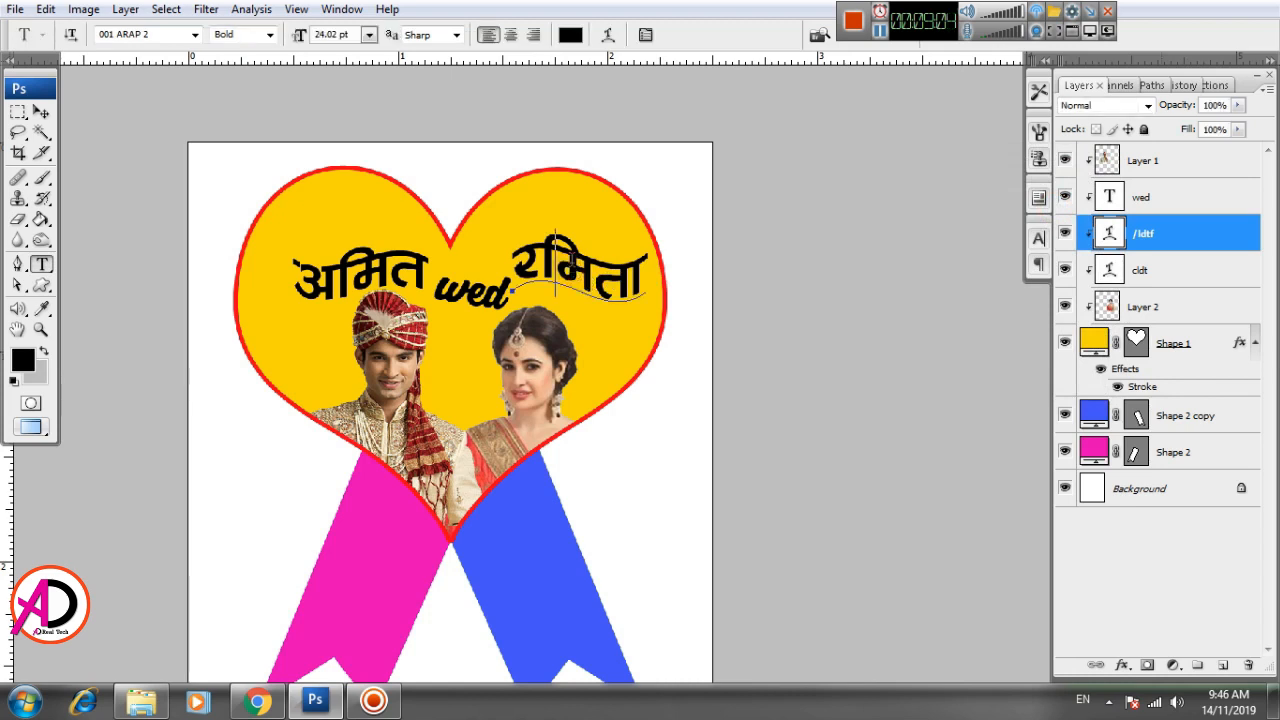
{"action": "left_click", "coordinate": [18, 112]}
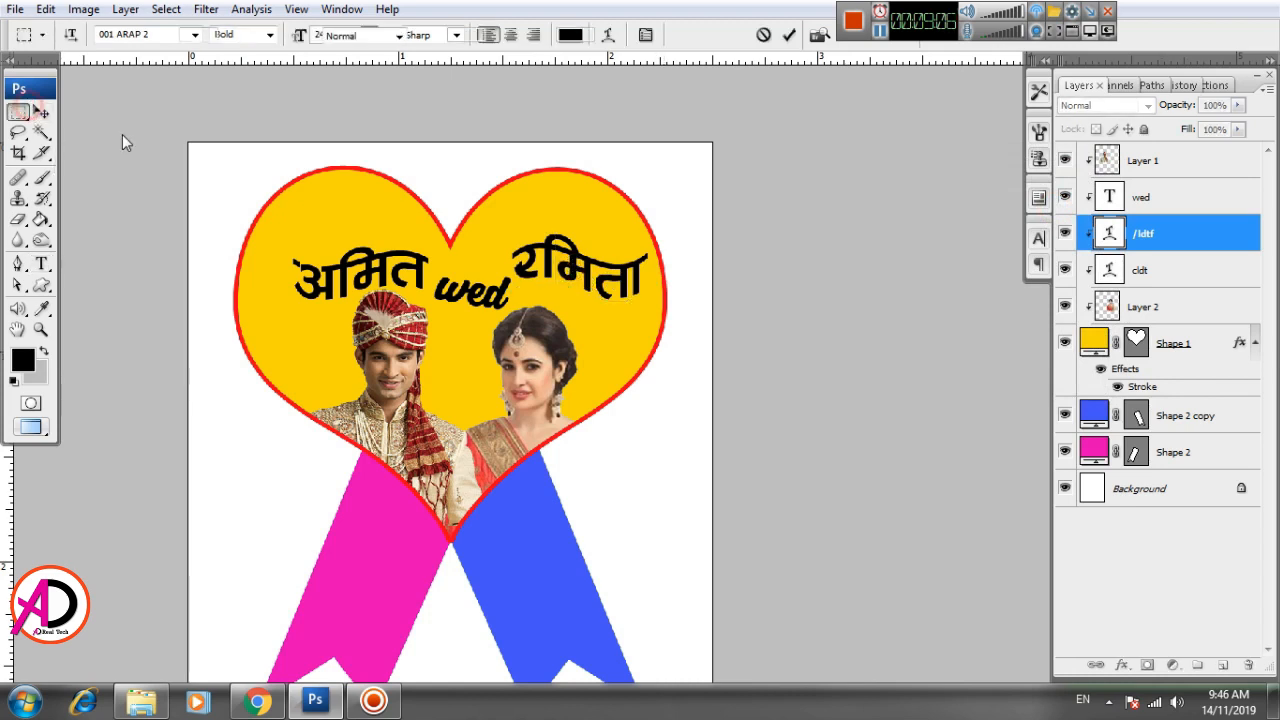
{"action": "left_click", "coordinate": [40, 112]}
{"action": "left_click_drag", "start_coordinate": [574, 277], "coordinate": [580, 287]}
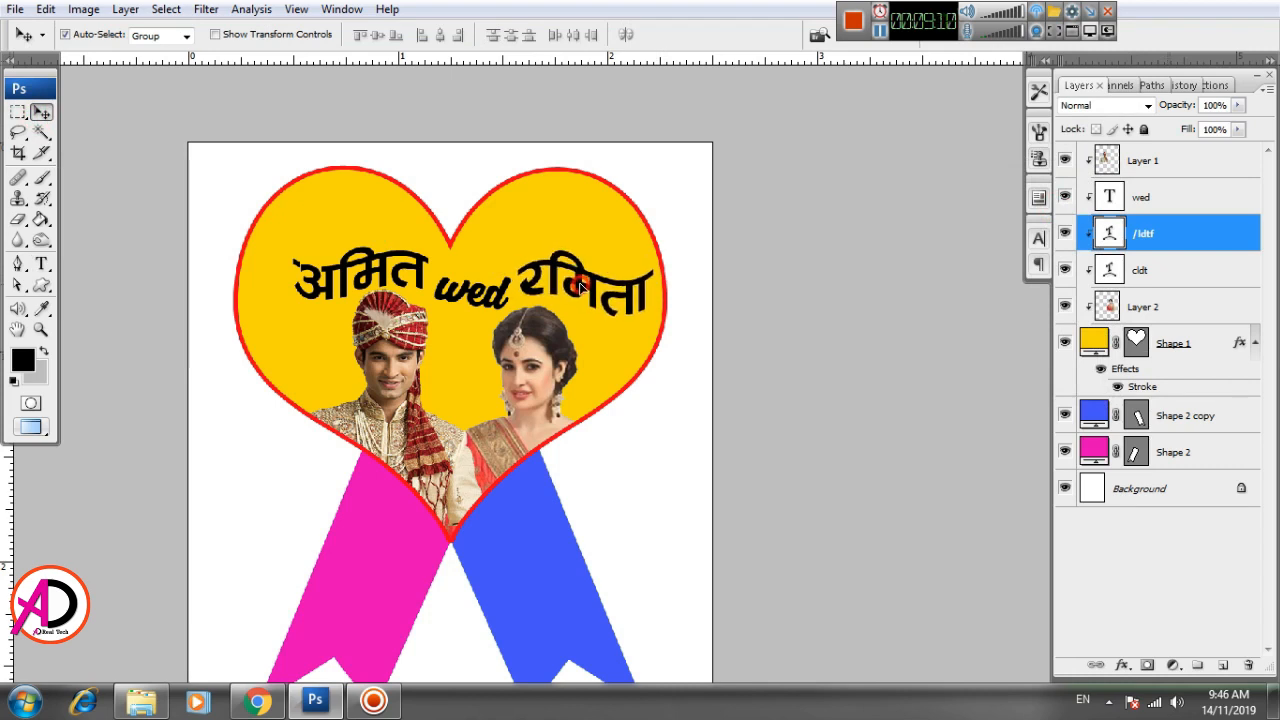
Recolor the "wed" text dark red, using the hex colour c50505.
{"action": "left_click", "coordinate": [463, 300]}
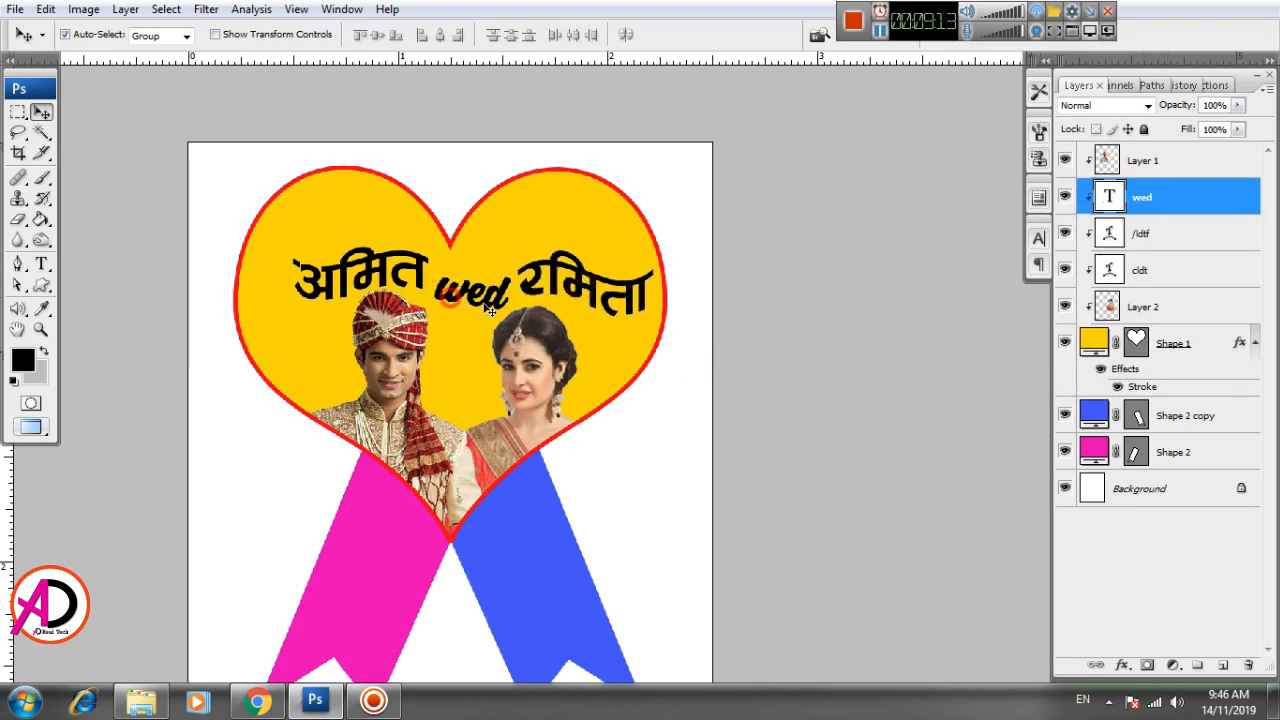
{"action": "left_click", "coordinate": [1038, 238]}
{"action": "left_click", "coordinate": [970, 362]}
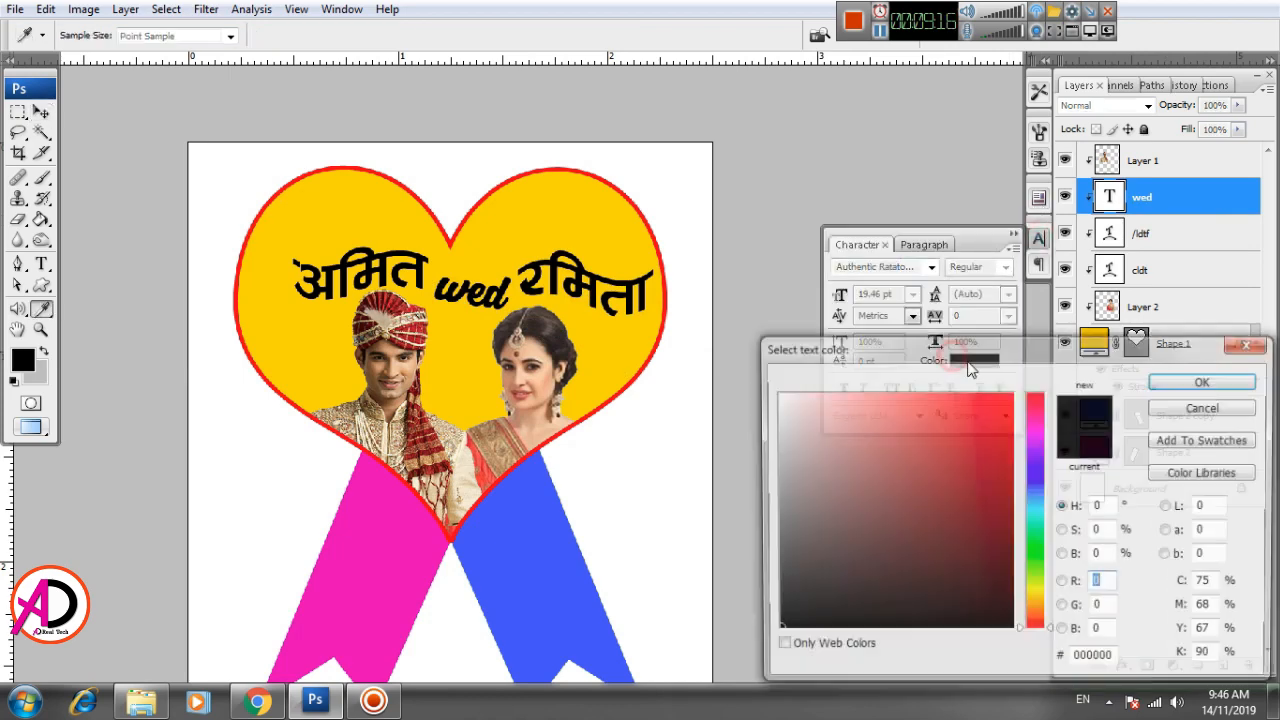
{"action": "left_click", "coordinate": [1012, 398]}
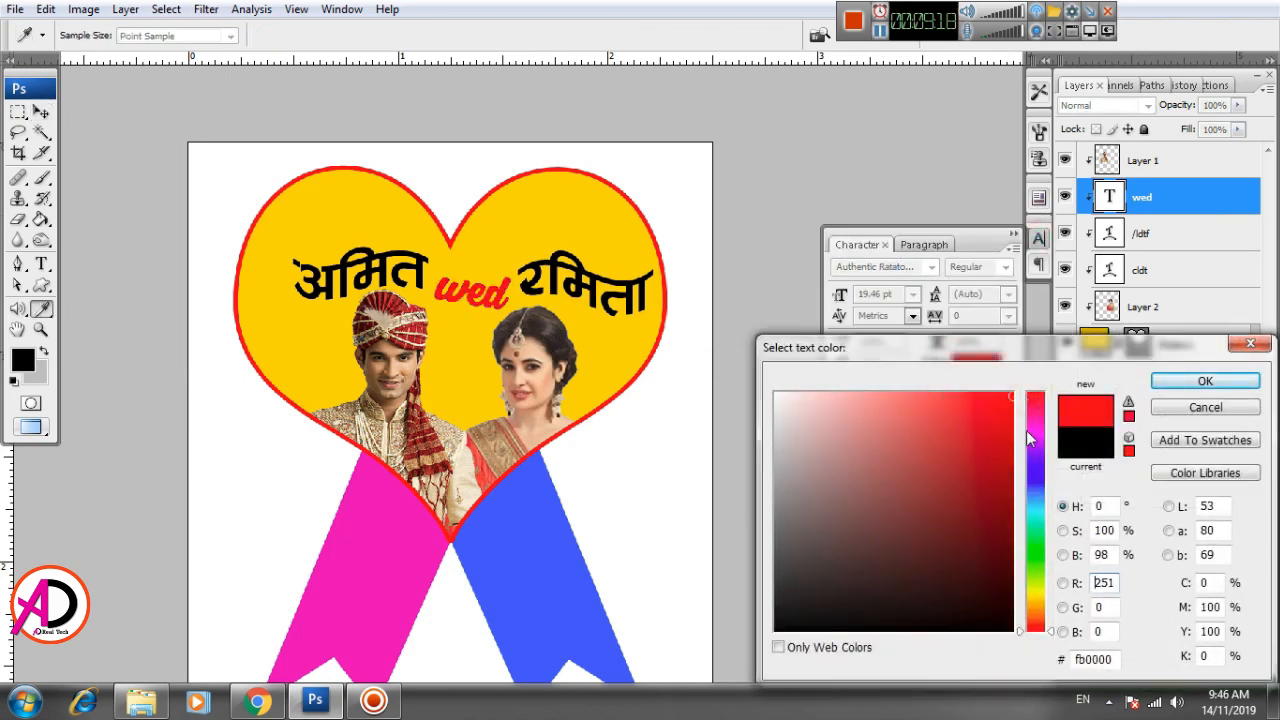
{"action": "left_click_drag", "start_coordinate": [1009, 451], "coordinate": [1007, 446]}
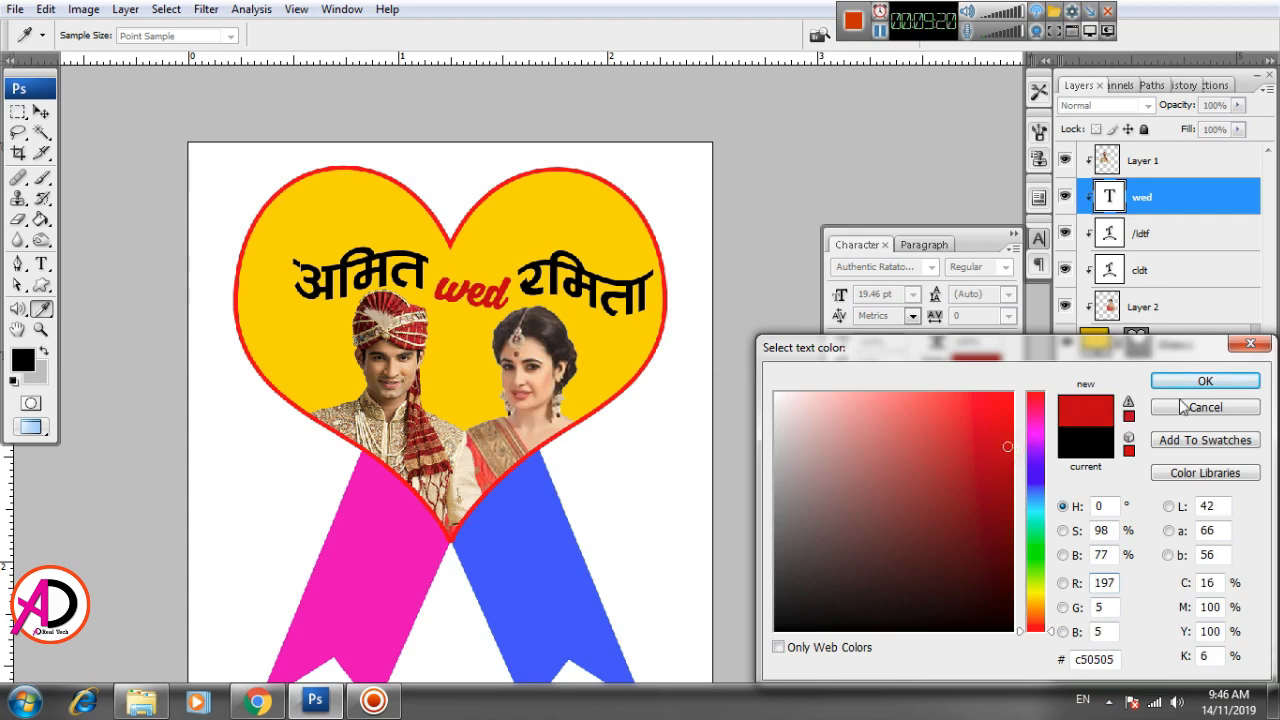
{"action": "left_click", "coordinate": [1215, 377]}
{"action": "left_click_drag", "start_coordinate": [753, 405], "coordinate": [738, 410]}
{"action": "scroll", "coordinate": [694, 442], "scroll_direction": "down", "scroll_amount": 3}
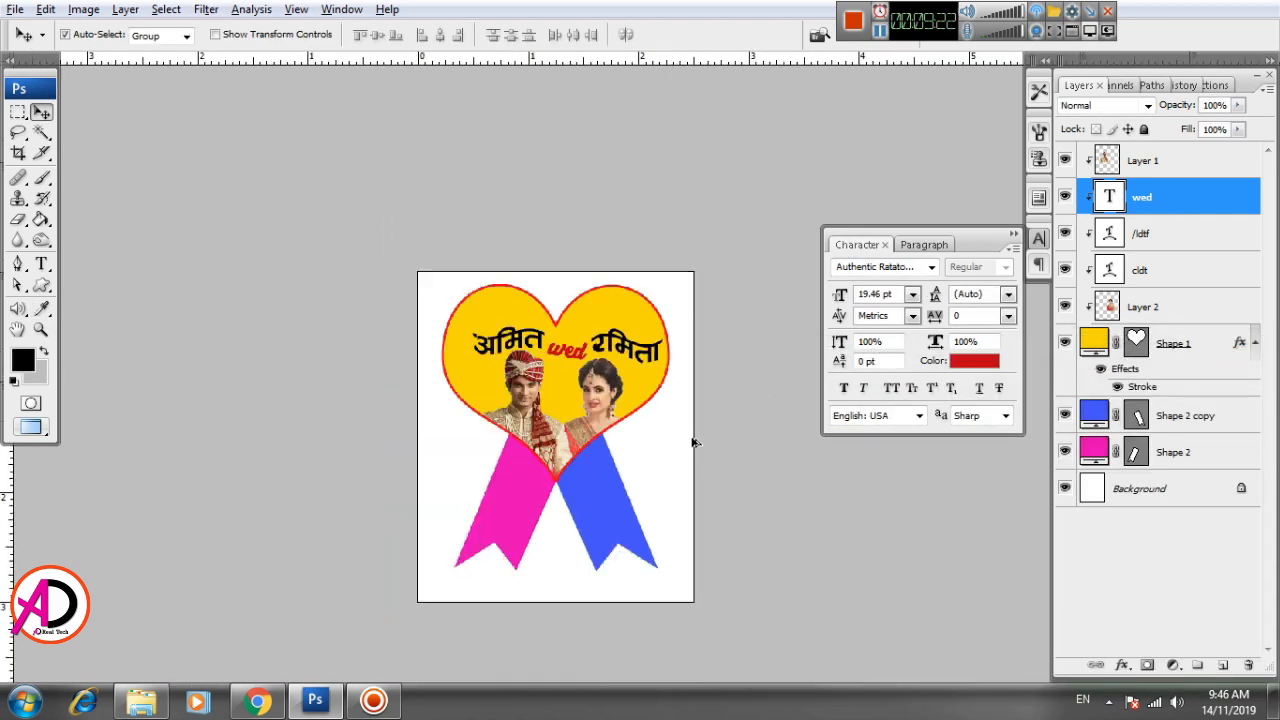
Open the "wed temp" picture from New Folder in the "new desktop file" folder on drive D in Photoshop.
{"action": "scroll", "coordinate": [690, 455], "scroll_direction": "up", "scroll_amount": 3}
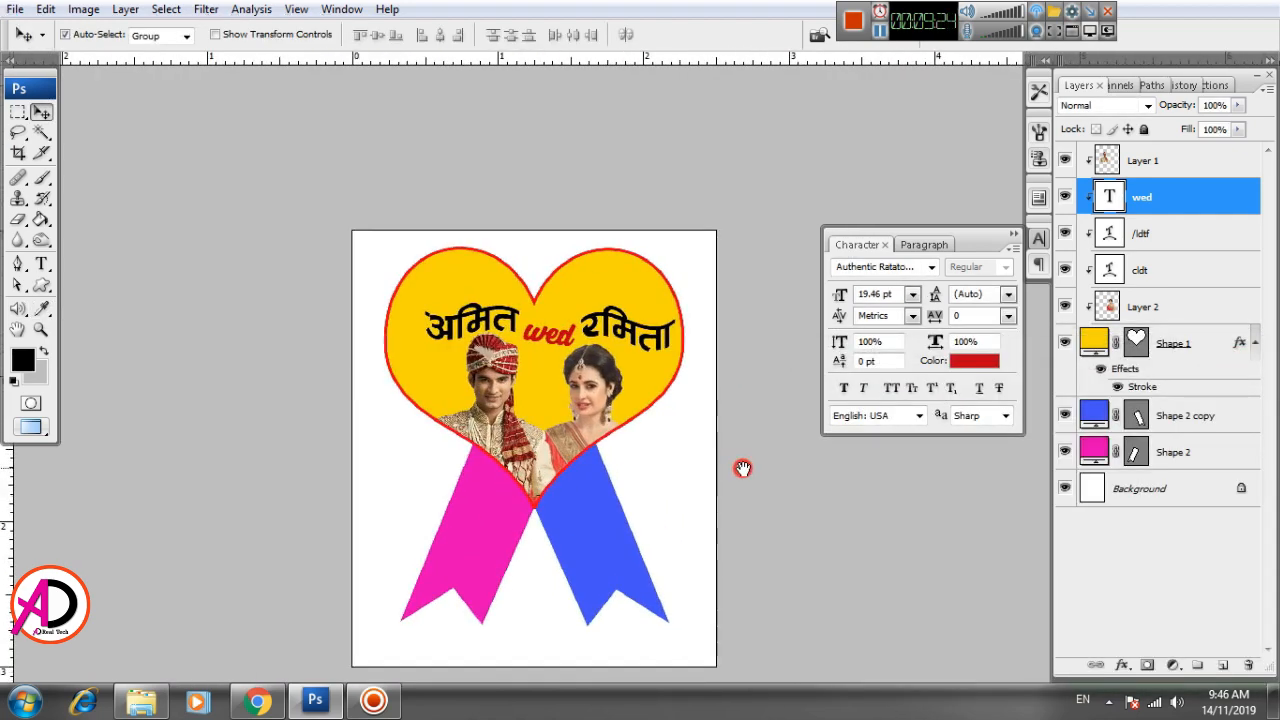
{"action": "scroll", "coordinate": [742, 468], "scroll_direction": "up", "scroll_amount": 1}
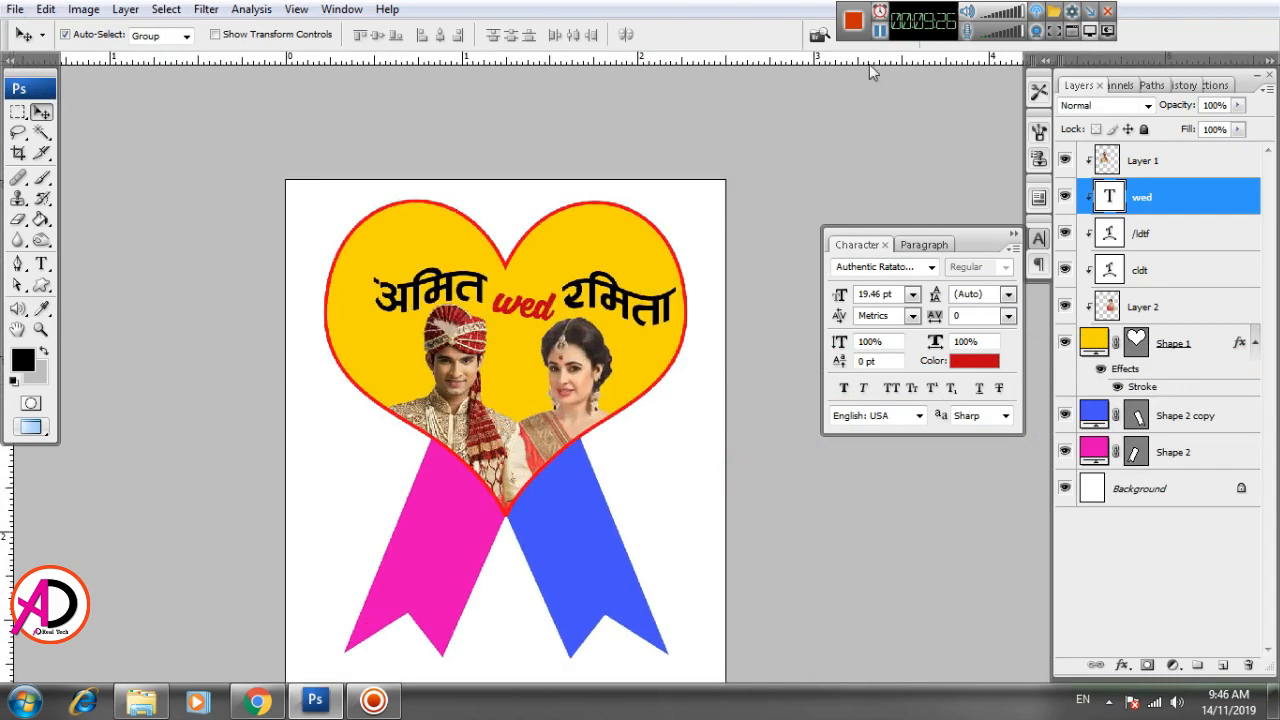
{"action": "left_click", "coordinate": [152, 700]}
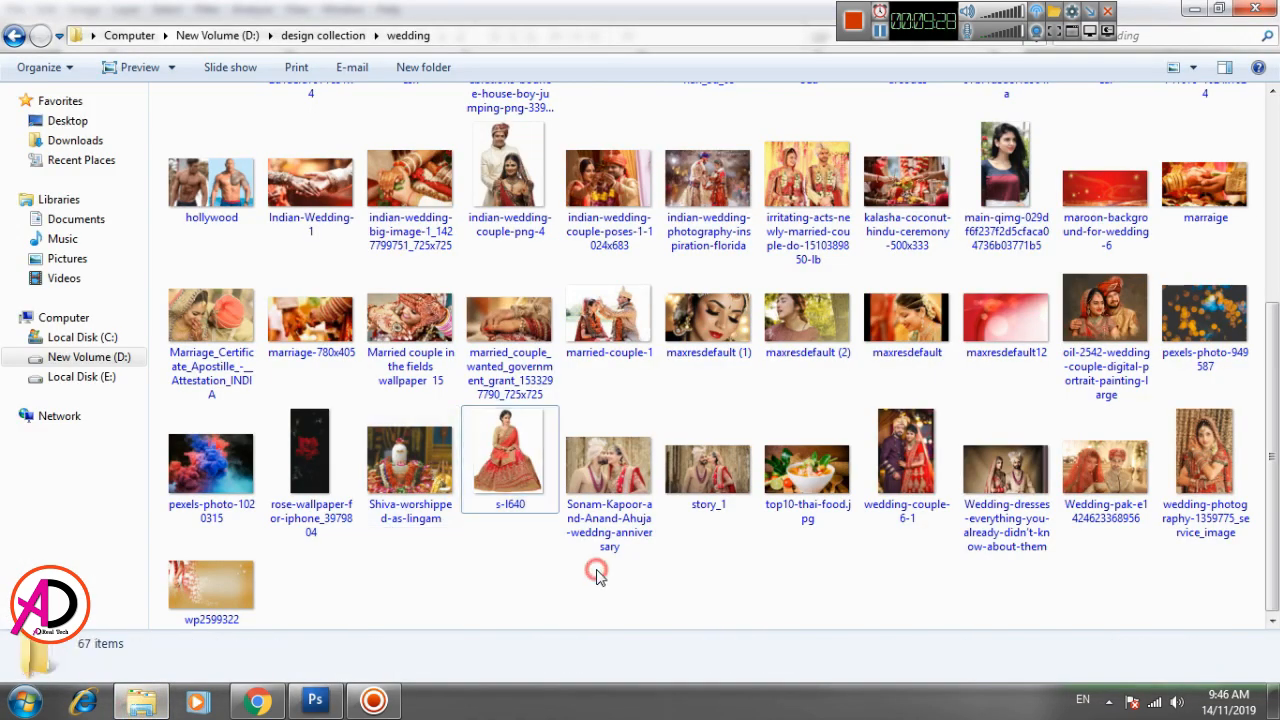
{"action": "scroll", "coordinate": [640, 522], "scroll_direction": "up", "scroll_amount": 5}
{"action": "scroll", "coordinate": [640, 522], "scroll_direction": "down", "scroll_amount": 8}
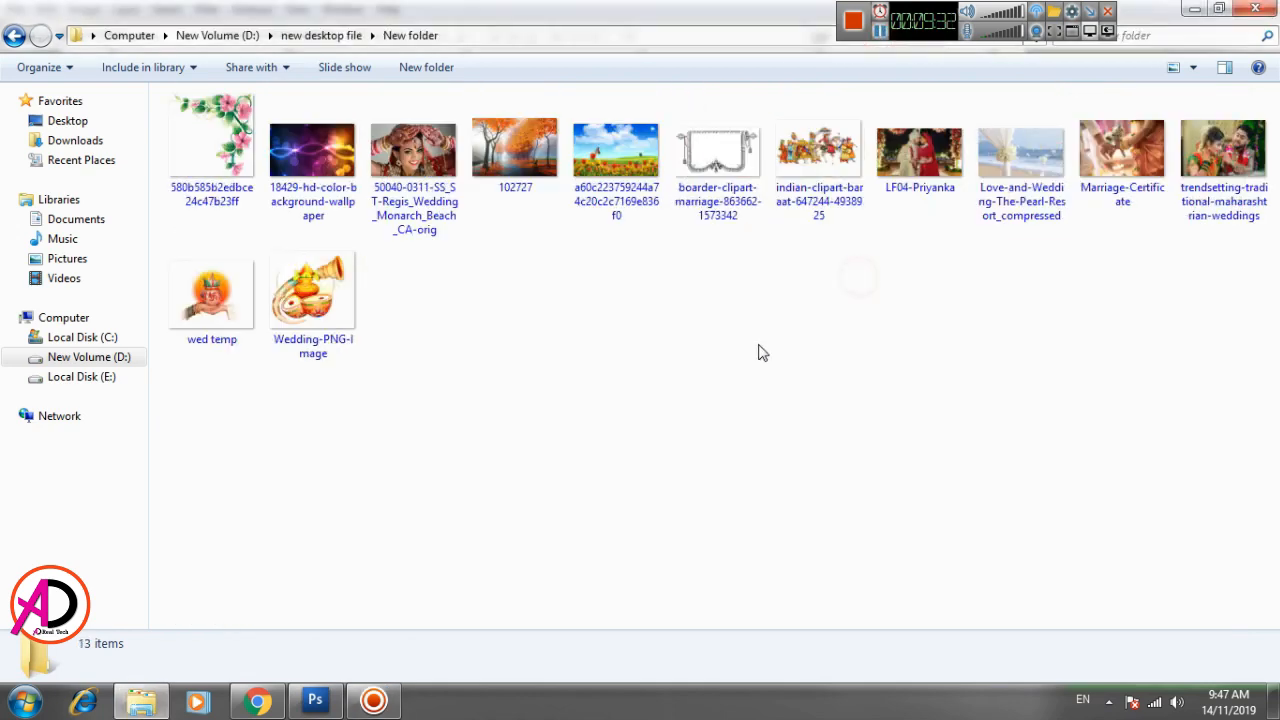
{"action": "left_click_drag", "start_coordinate": [208, 303], "coordinate": [462, 451]}
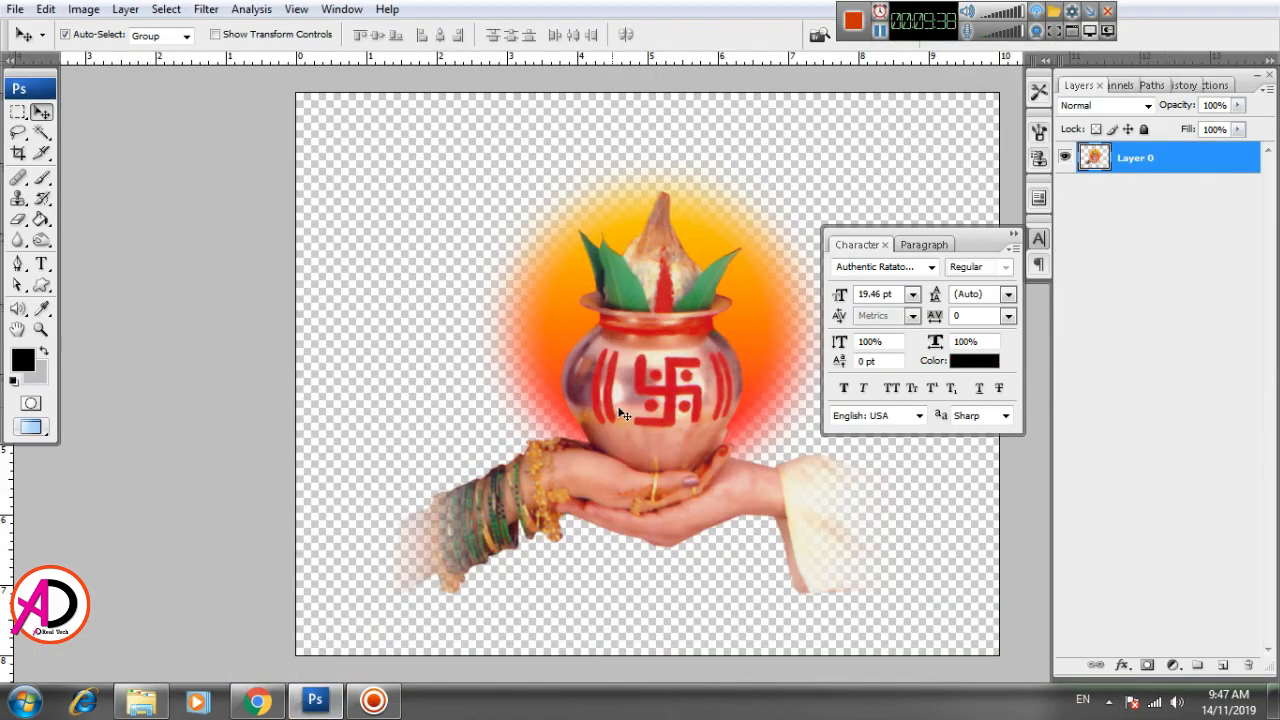
Select the whole kalash image and copy it merged.
{"action": "left_click_drag", "start_coordinate": [664, 424], "coordinate": [650, 428]}
{"action": "key", "text": "ctrl+a"}
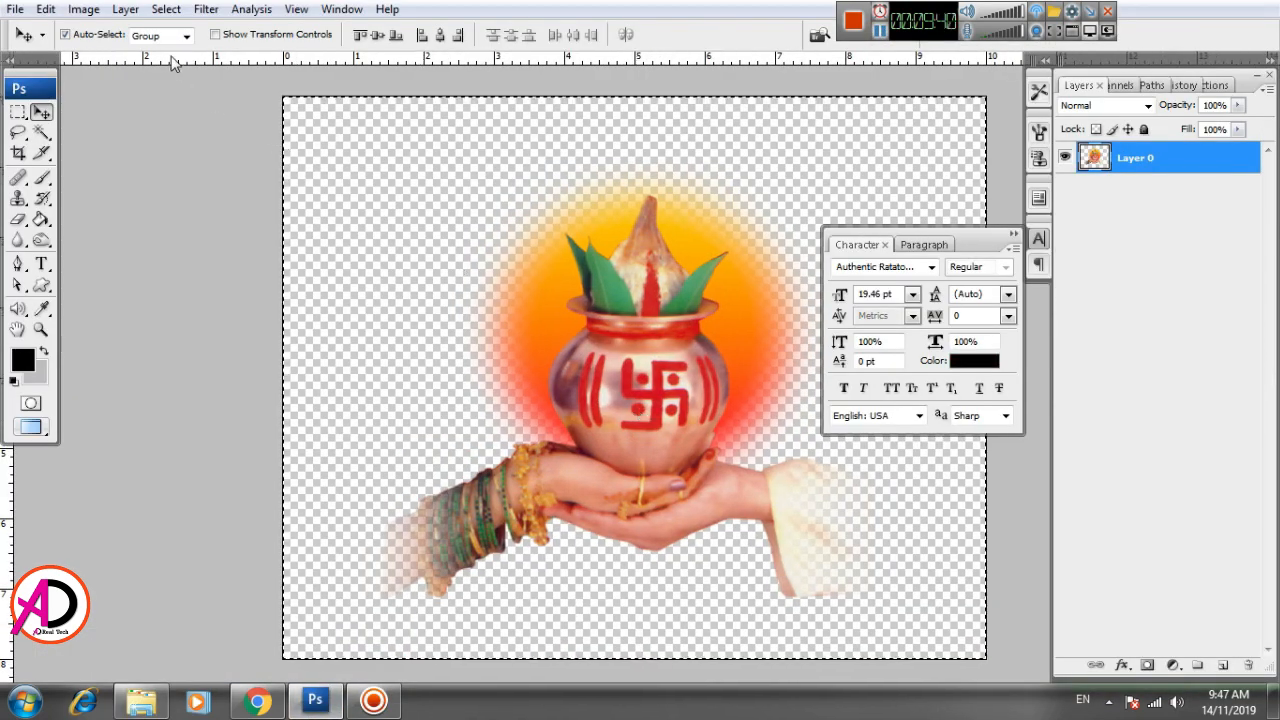
{"action": "left_click", "coordinate": [166, 9]}
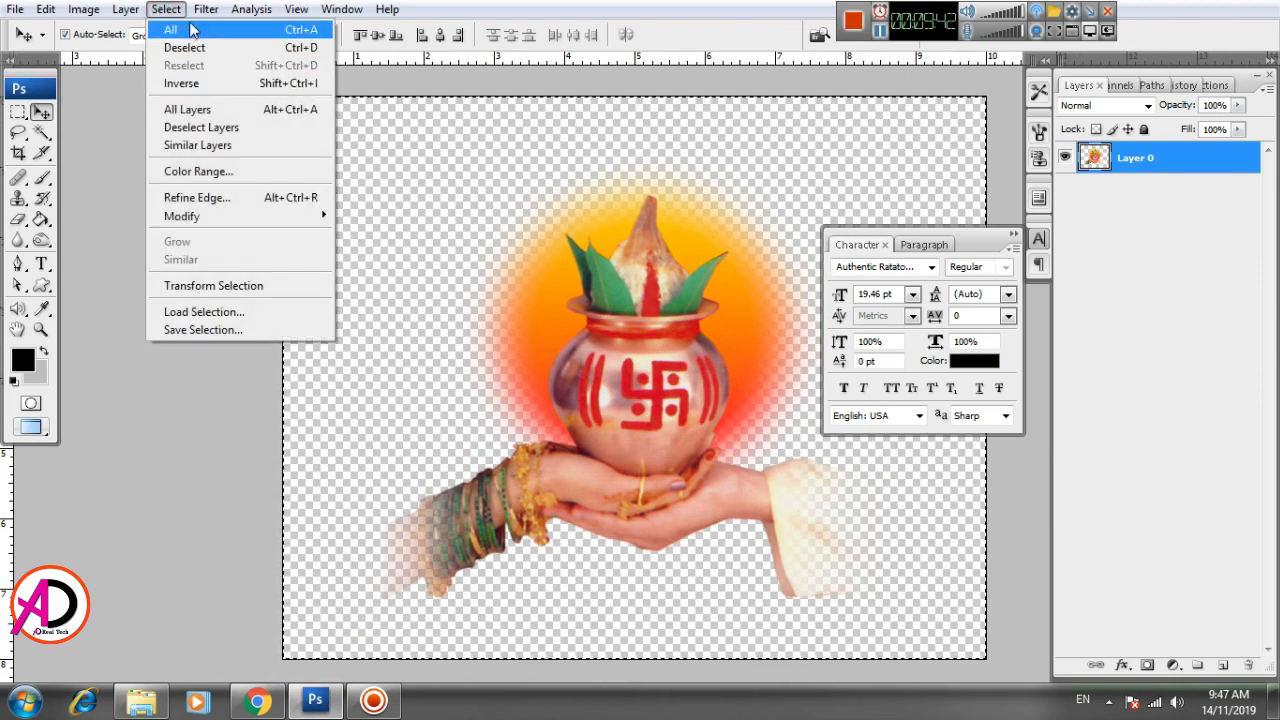
{"action": "left_click", "coordinate": [192, 30]}
{"action": "left_click", "coordinate": [46, 9]}
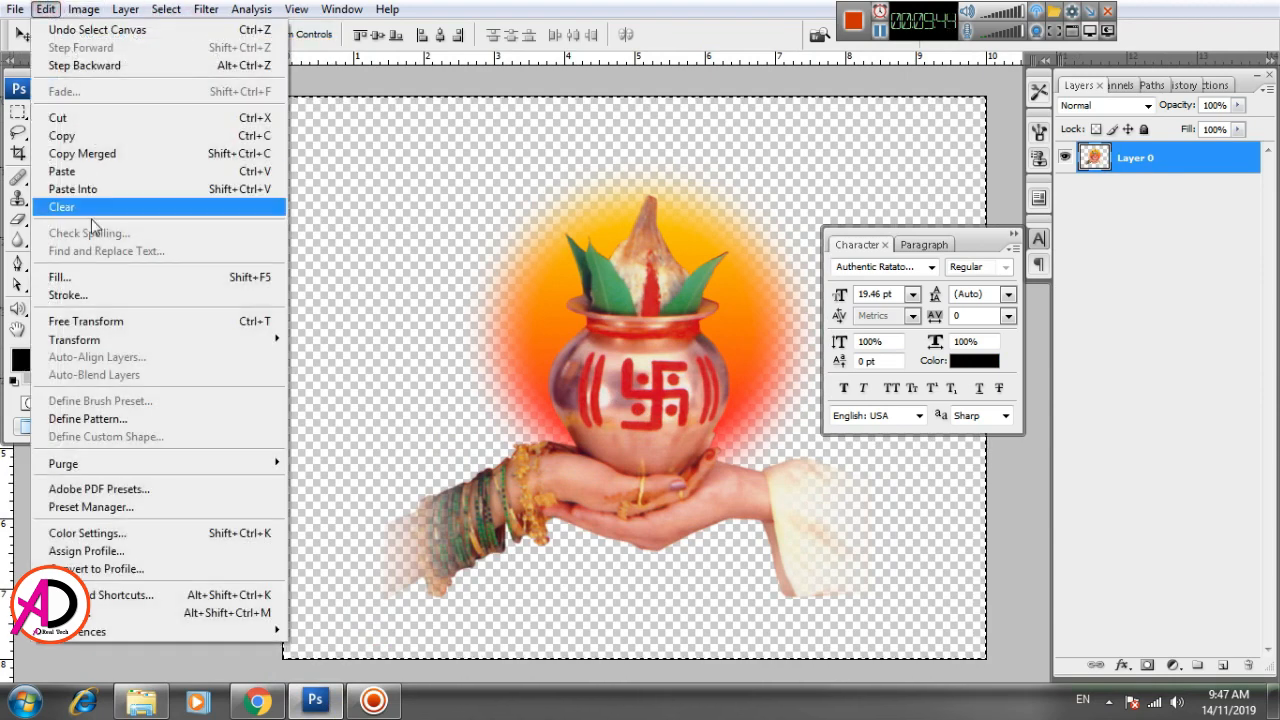
{"action": "left_click", "coordinate": [94, 153]}
Paste the kalash image into the badge document directly above the Background layer.
{"action": "key", "text": "ctrl+Tab"}
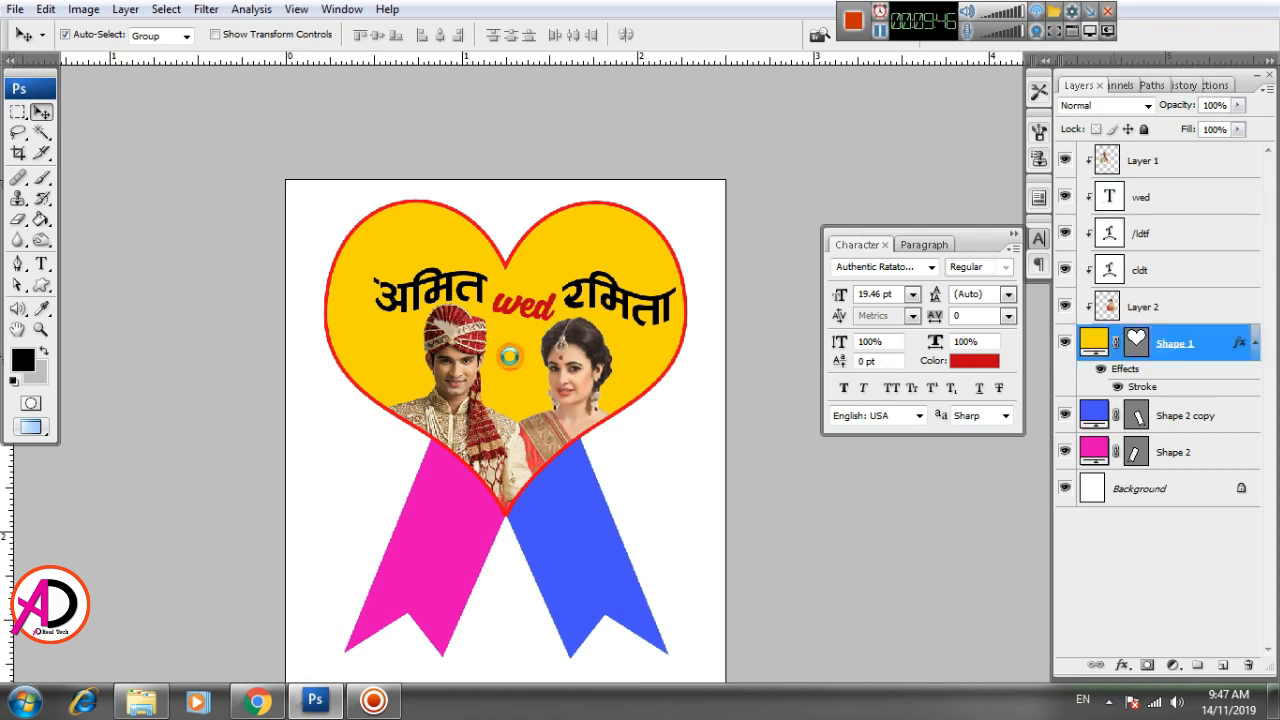
{"action": "key", "text": "ctrl+v"}
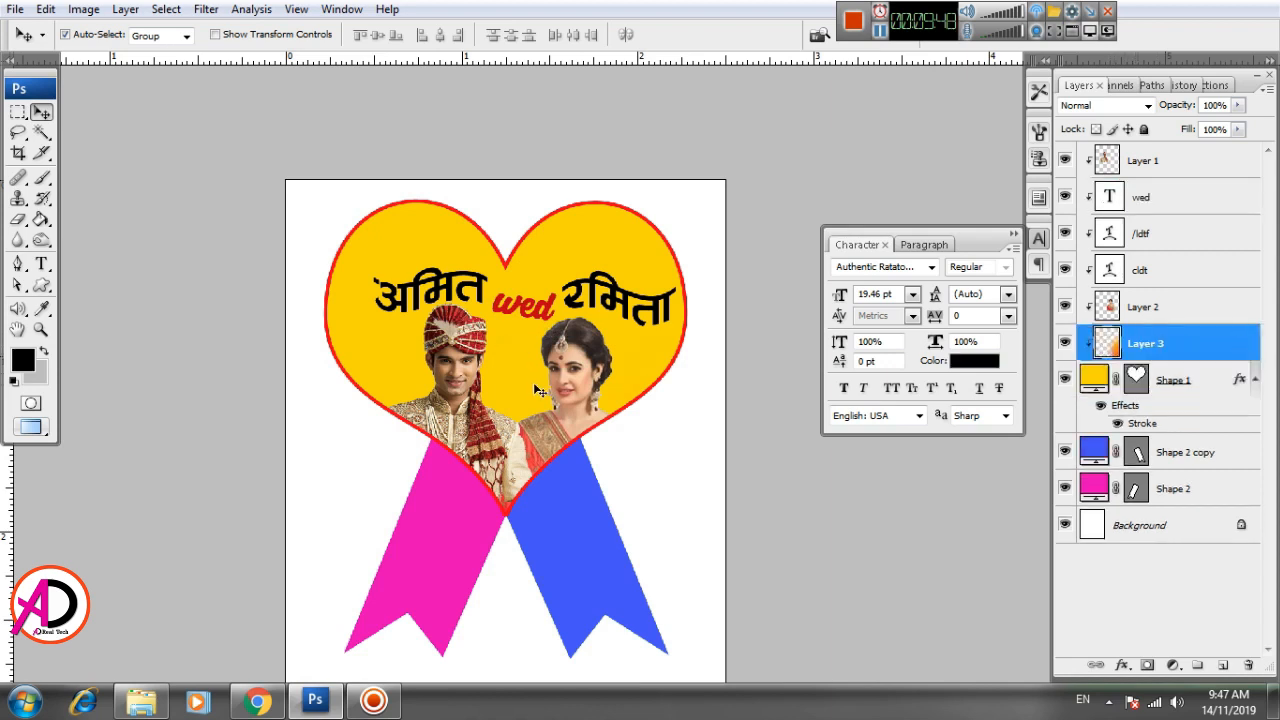
{"action": "key", "text": "ctrl+z"}
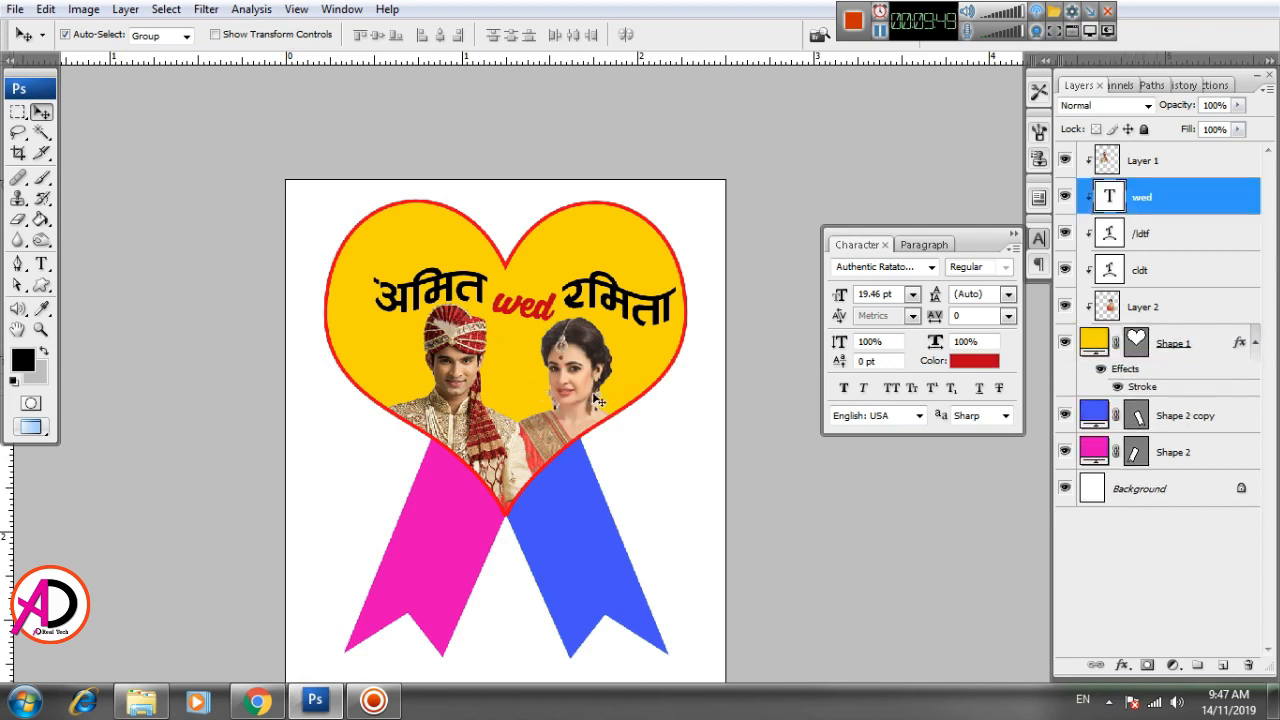
{"action": "left_click", "coordinate": [683, 430]}
{"action": "left_click", "coordinate": [1140, 489]}
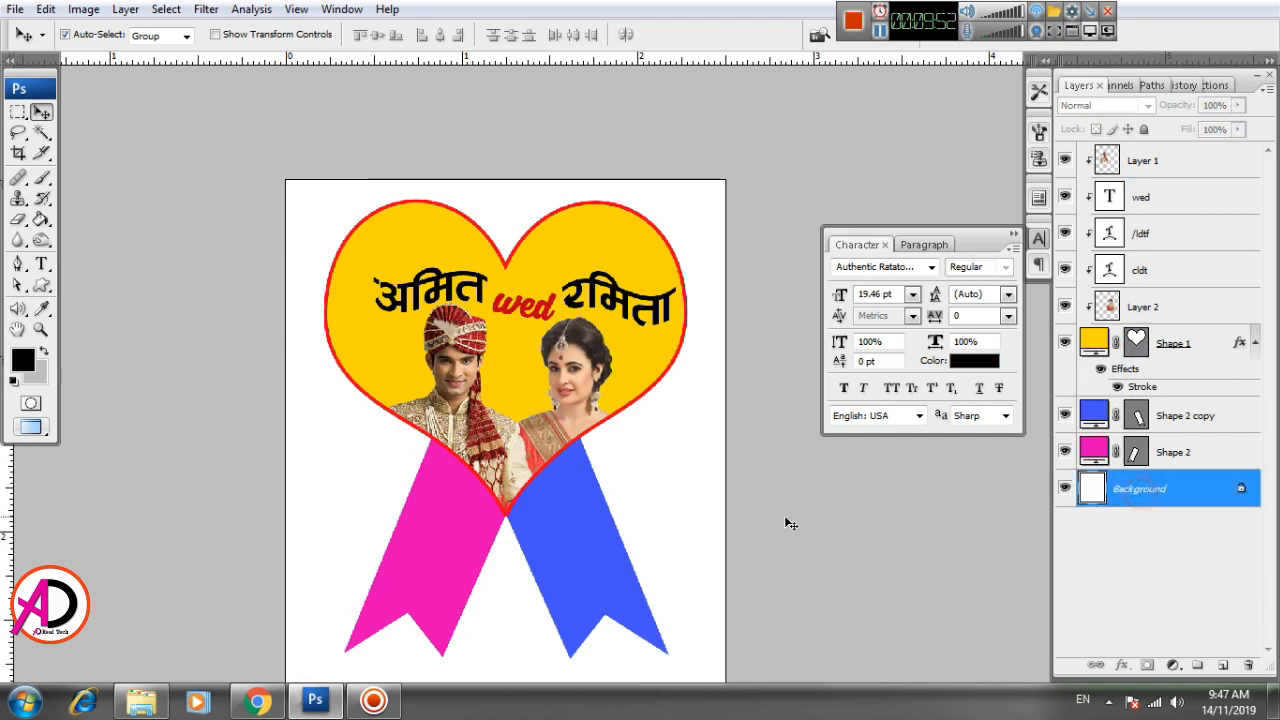
{"action": "key", "text": "ctrl+v"}
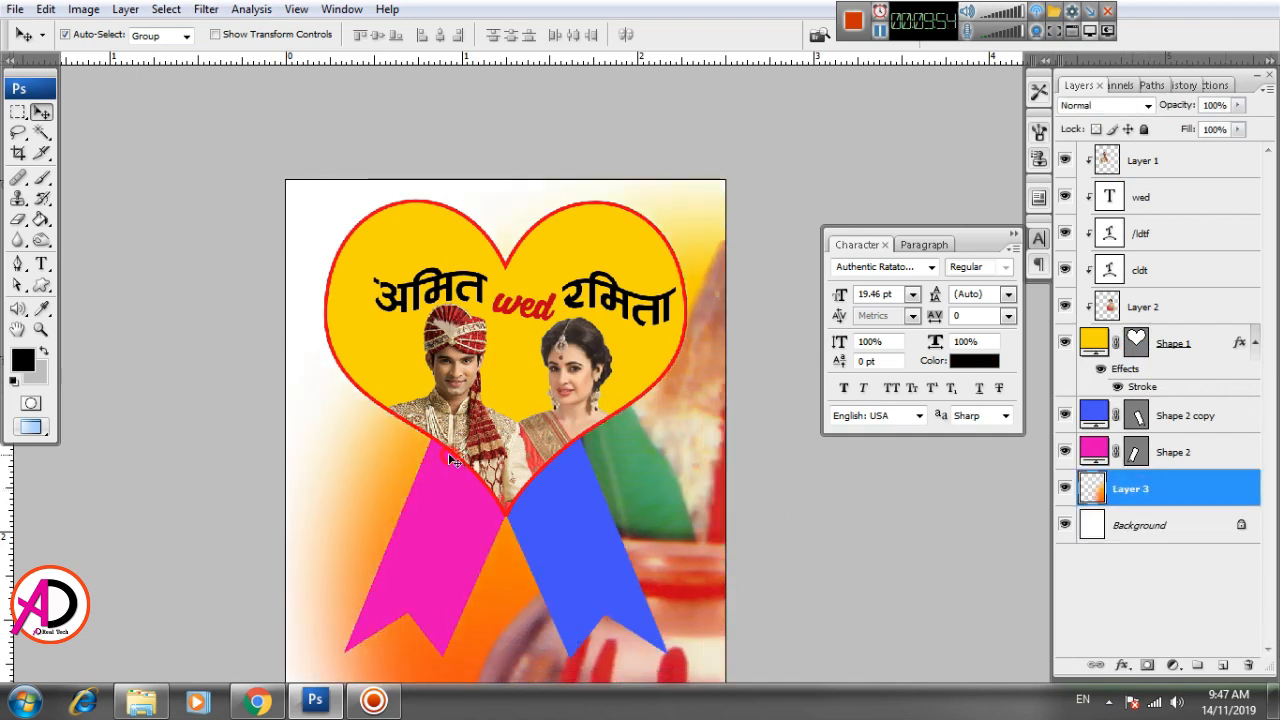
Scale the pasted kalash image down to a small emblem beside the heart's lower right edge.
{"action": "key", "text": "ctrl+t"}
{"action": "scroll", "coordinate": [371, 314], "scroll_direction": "down", "scroll_amount": 5}
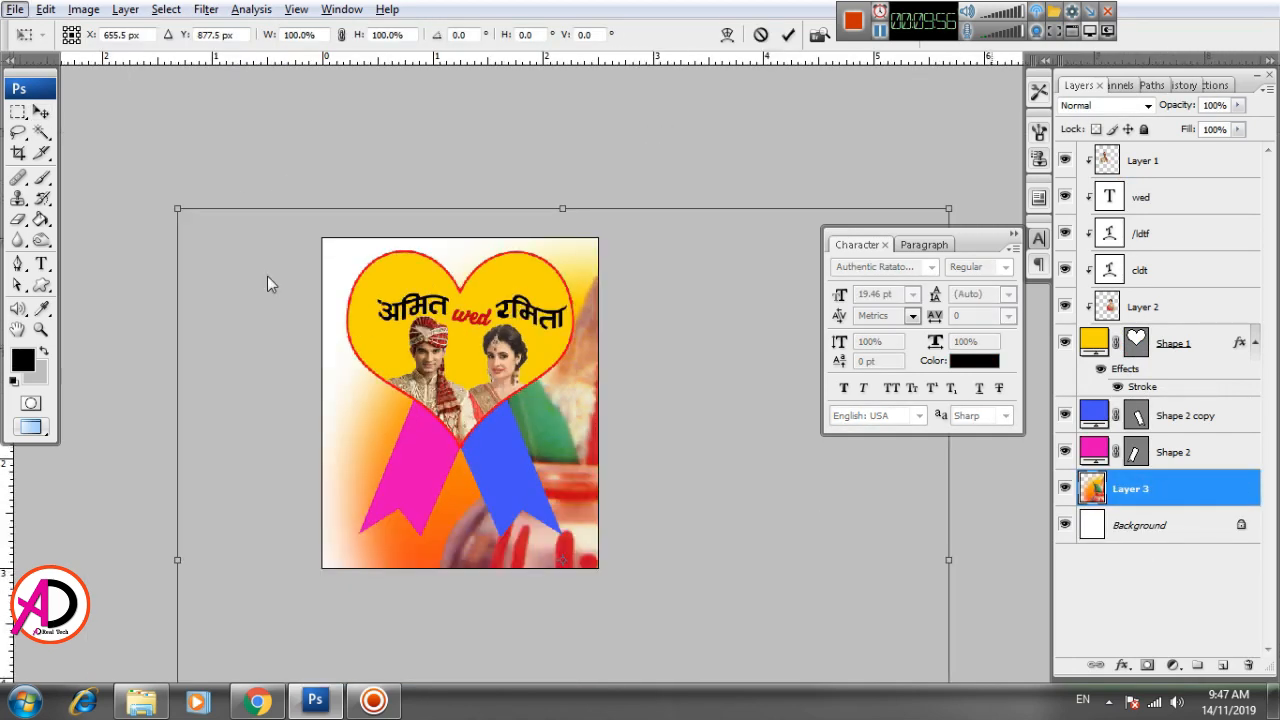
{"action": "left_click_drag", "start_coordinate": [178, 208], "coordinate": [569, 431]}
{"action": "key", "text": "Return"}
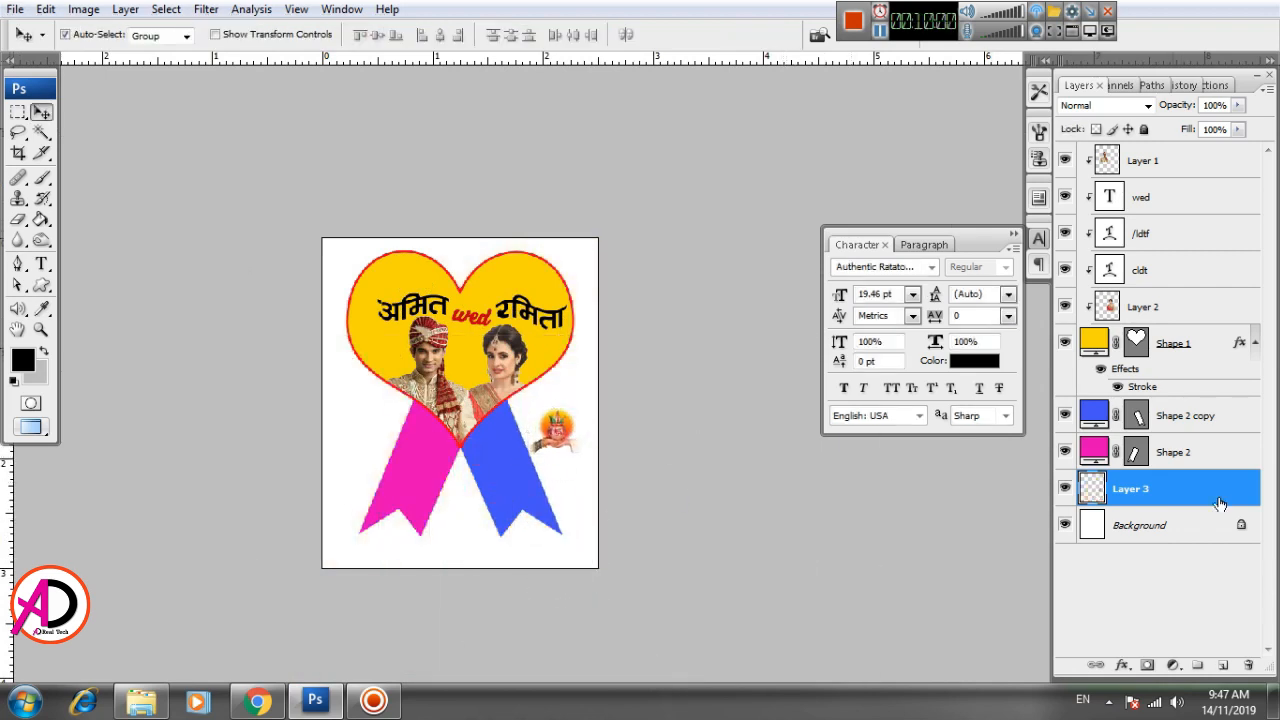
Bring the kalash layer to the top of the layer stack and move the emblem between the couple, below "wed".
{"action": "left_click_drag", "start_coordinate": [1220, 503], "coordinate": [1209, 171]}
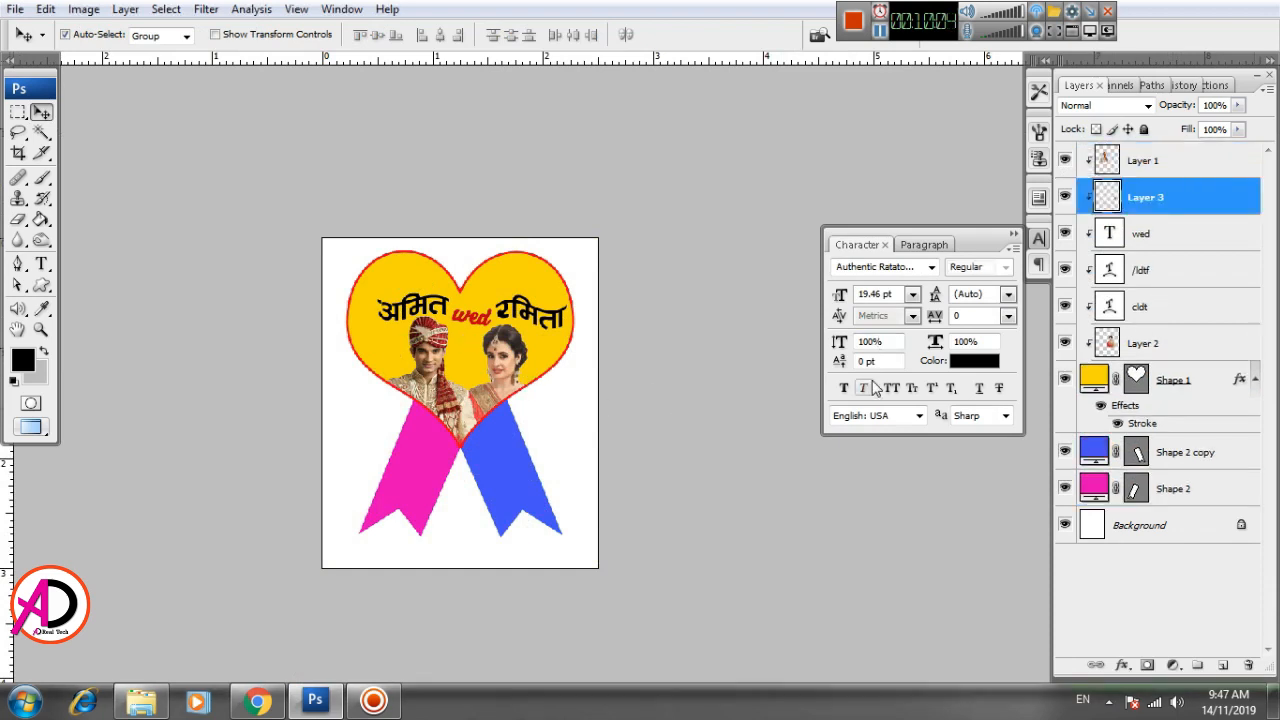
{"action": "key", "text": "ctrl+shift+bracketleft"}
{"action": "left_click_drag", "start_coordinate": [565, 432], "coordinate": [462, 260]}
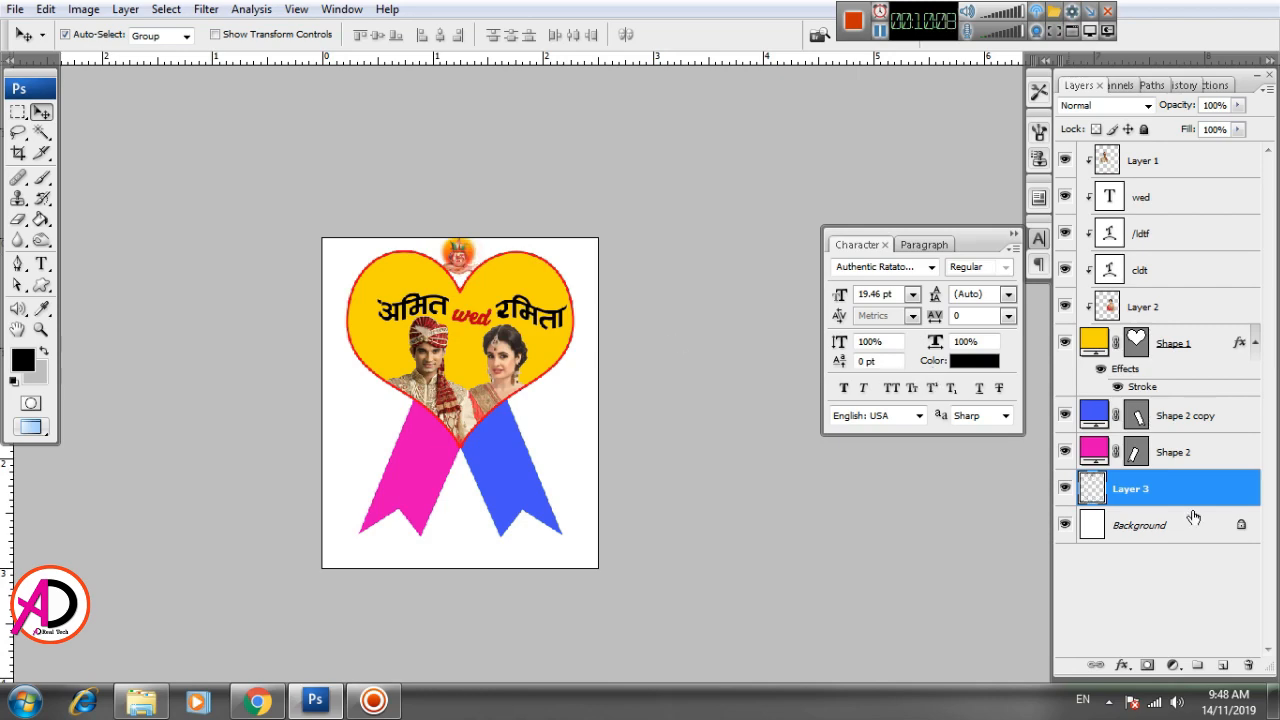
{"action": "left_click_drag", "start_coordinate": [1195, 490], "coordinate": [1231, 156]}
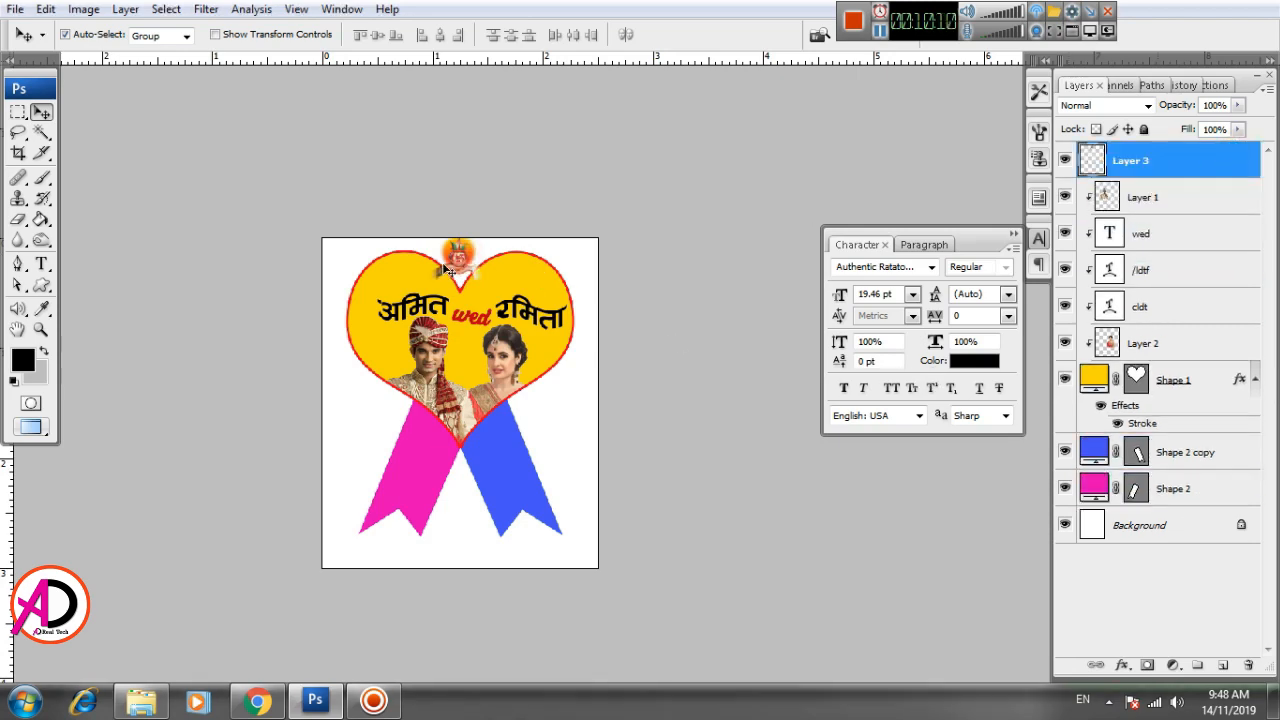
{"action": "left_click_drag", "start_coordinate": [462, 273], "coordinate": [472, 373]}
{"action": "scroll", "coordinate": [522, 399], "scroll_direction": "up", "scroll_amount": 5}
{"action": "key", "text": "alt+space"}
{"action": "key", "text": "Escape"}
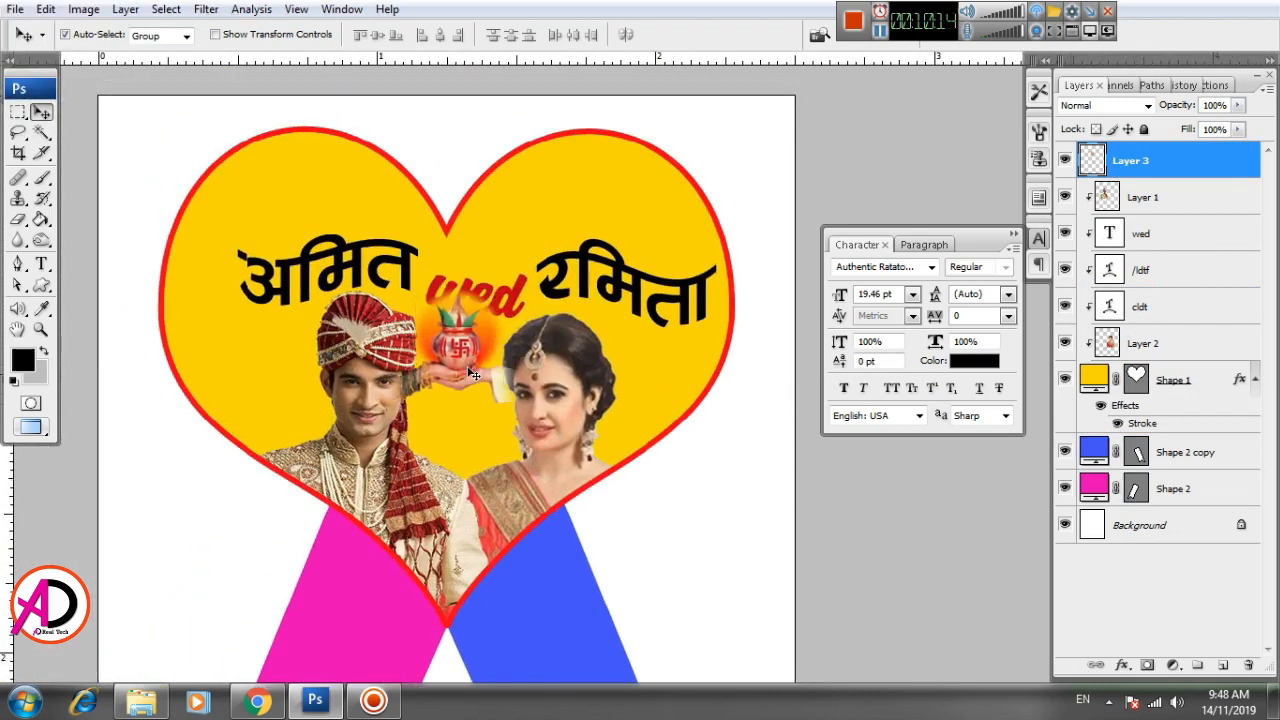
Shrink the kalash emblem a little more and centre it between the two heads, clear of the "wed" text.
{"action": "key", "text": "ctrl+t"}
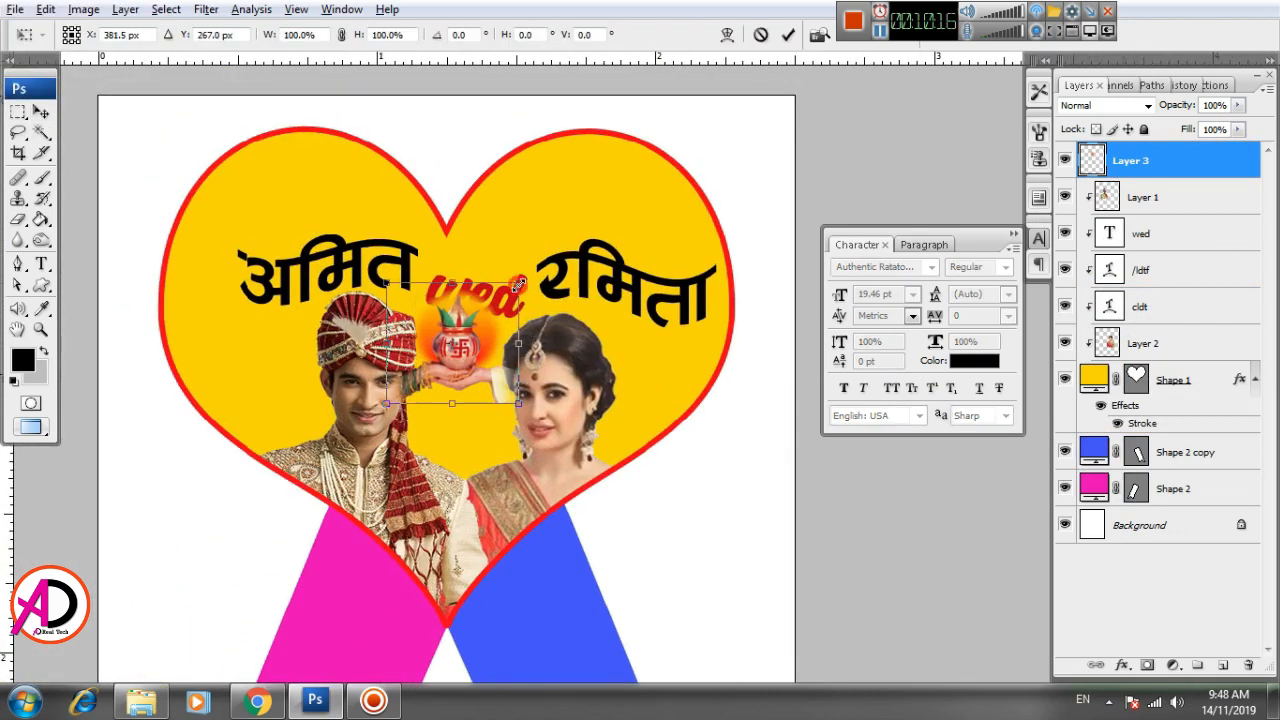
{"action": "left_click_drag", "start_coordinate": [518, 285], "coordinate": [499, 302]}
{"action": "left_click_drag", "start_coordinate": [475, 359], "coordinate": [477, 370]}
{"action": "key", "text": "Return"}
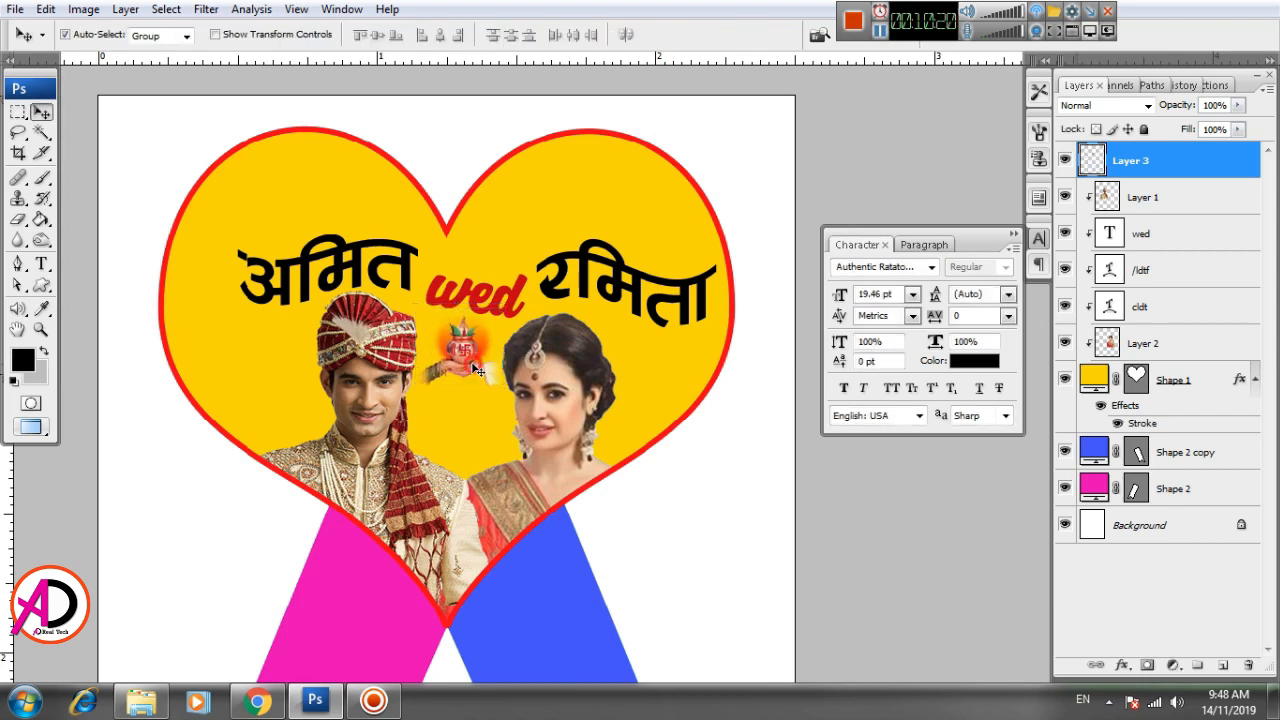
{"action": "key", "text": "ctrl+minus"}
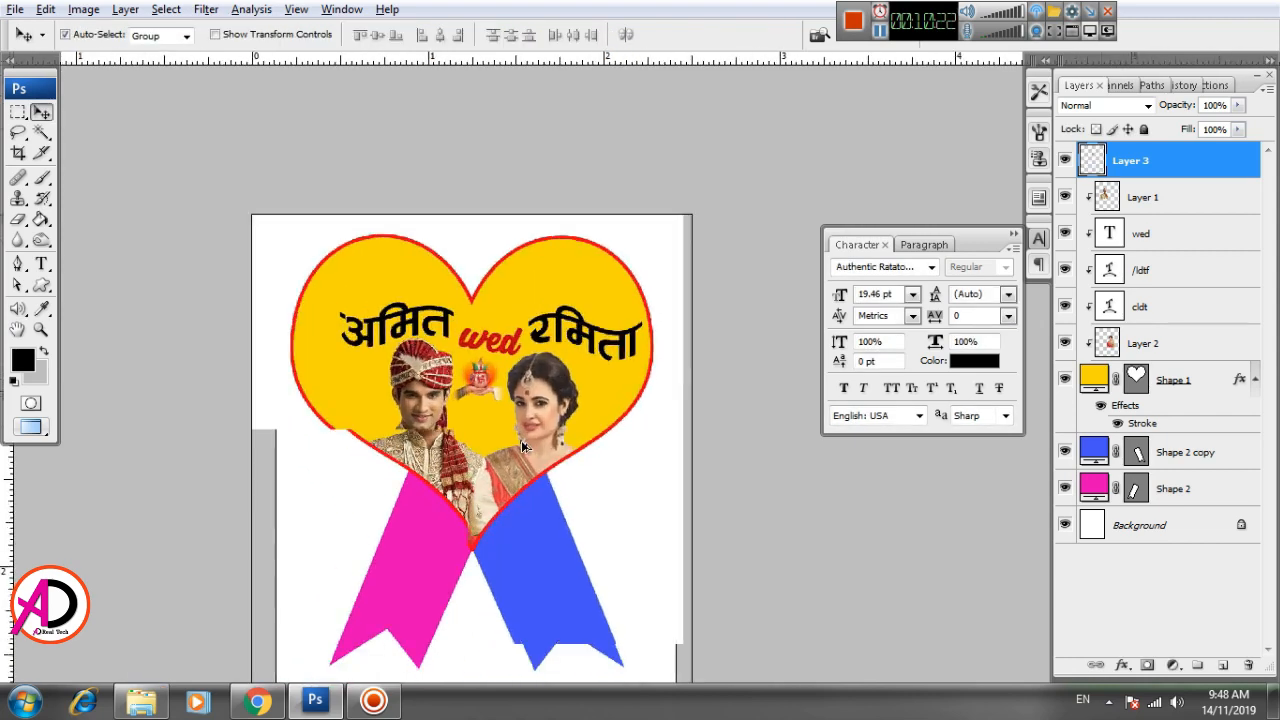
{"action": "scroll", "coordinate": [525, 447], "scroll_direction": "up", "scroll_amount": 5}
{"action": "left_click_drag", "start_coordinate": [649, 478], "coordinate": [667, 441]}
{"action": "key", "text": "alt+Tab"}
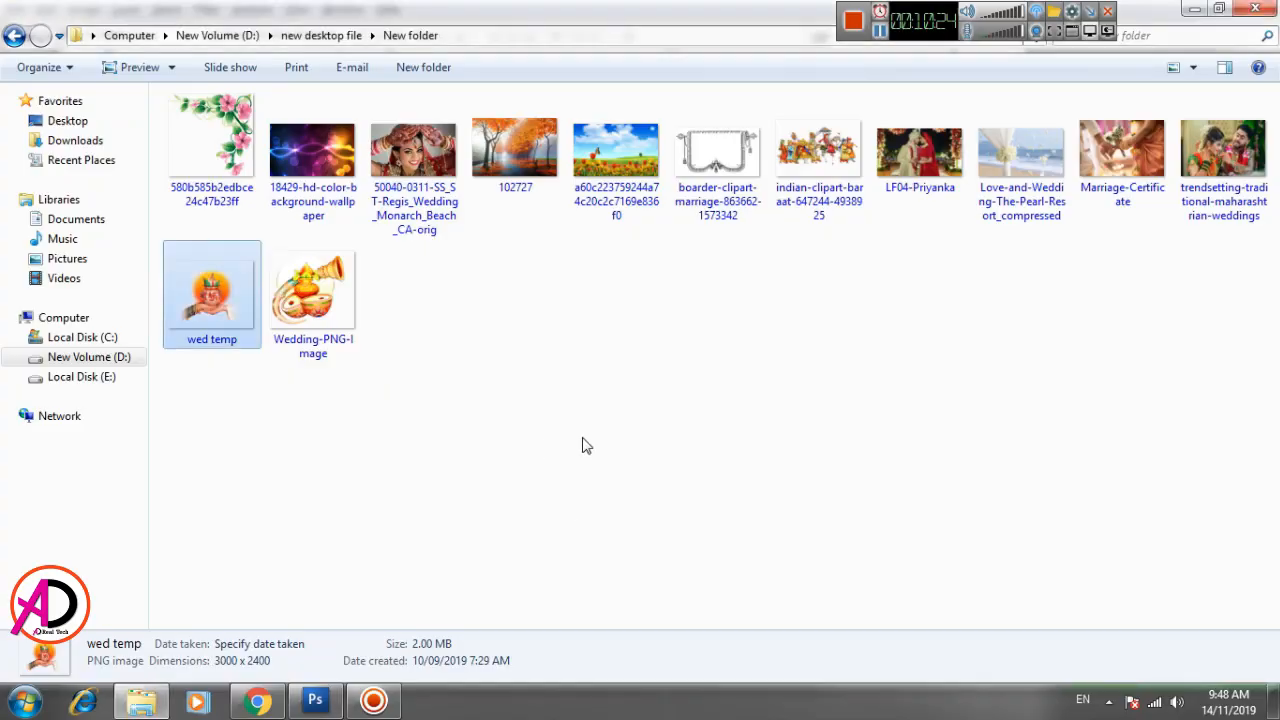
{"action": "left_click", "coordinate": [586, 446]}
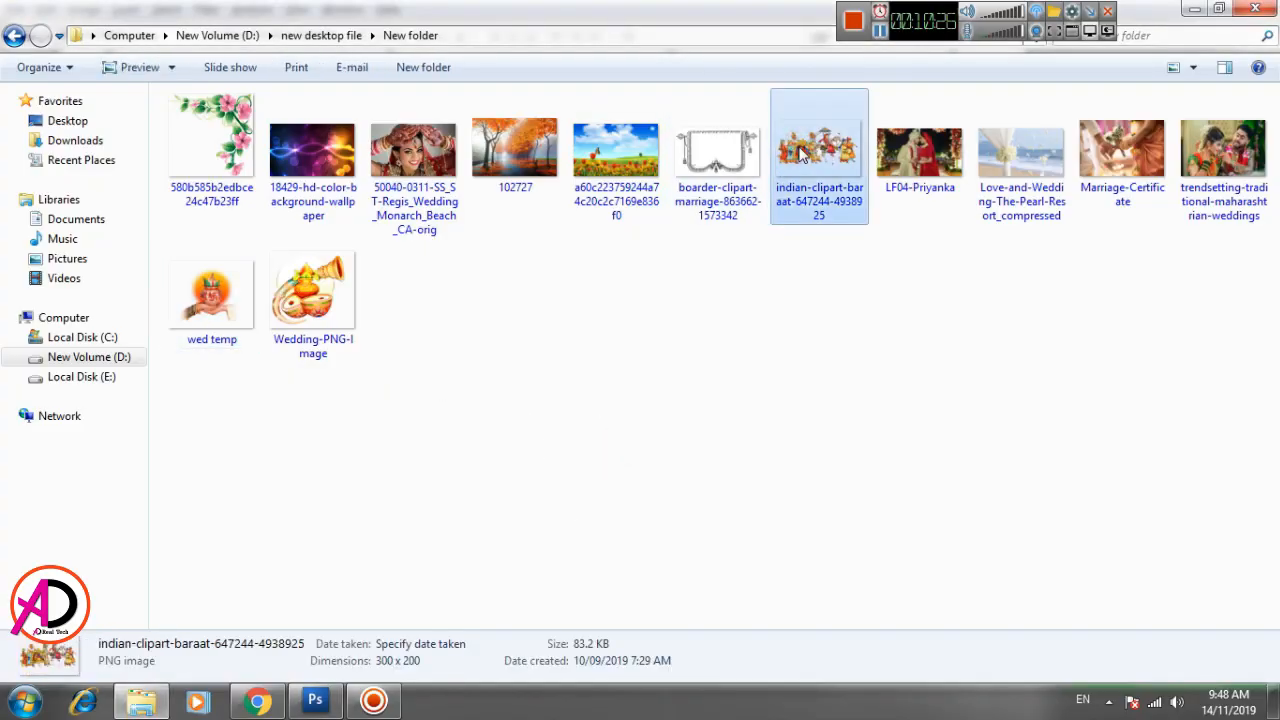
{"action": "double_click", "coordinate": [803, 152]}
{"action": "left_click", "coordinate": [1256, 9]}
{"action": "left_click", "coordinate": [926, 343]}
{"action": "left_click_drag", "start_coordinate": [818, 185], "coordinate": [461, 447]}
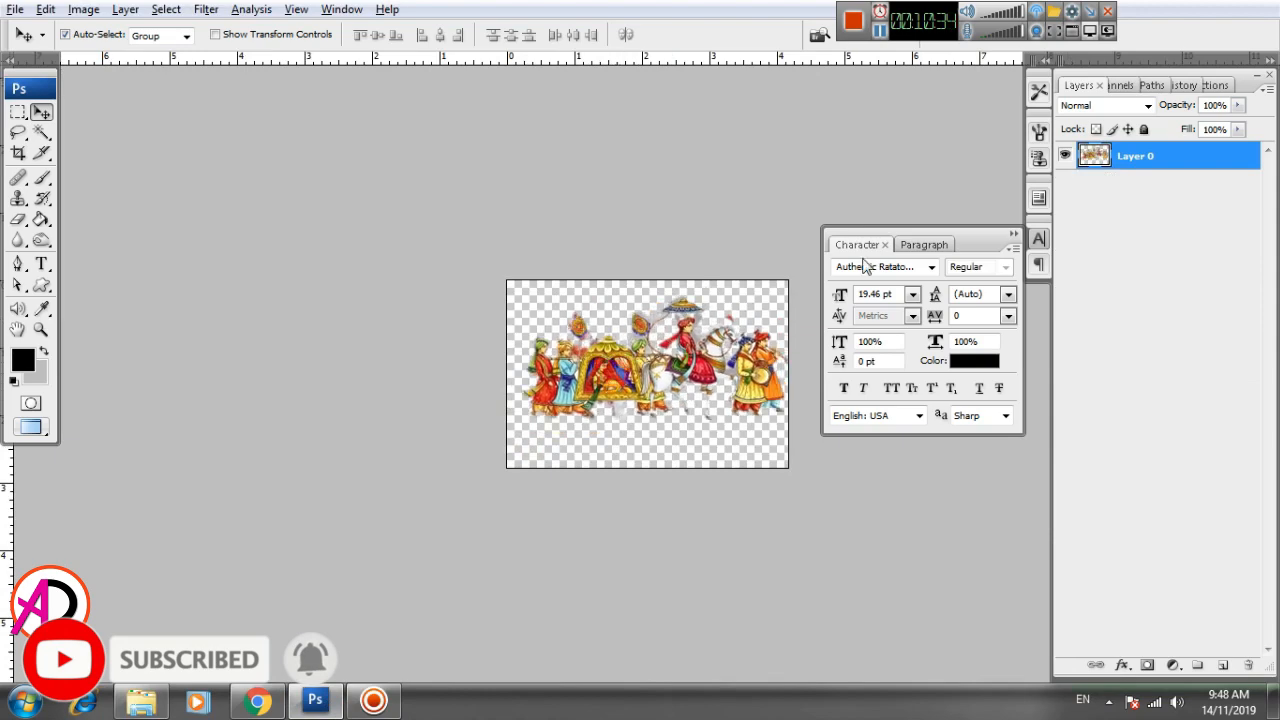
Copy the wedding procession clip art into the badge document as a new layer and maximize the badge's window.
{"action": "key", "text": "f"}
{"action": "key", "text": "f"}
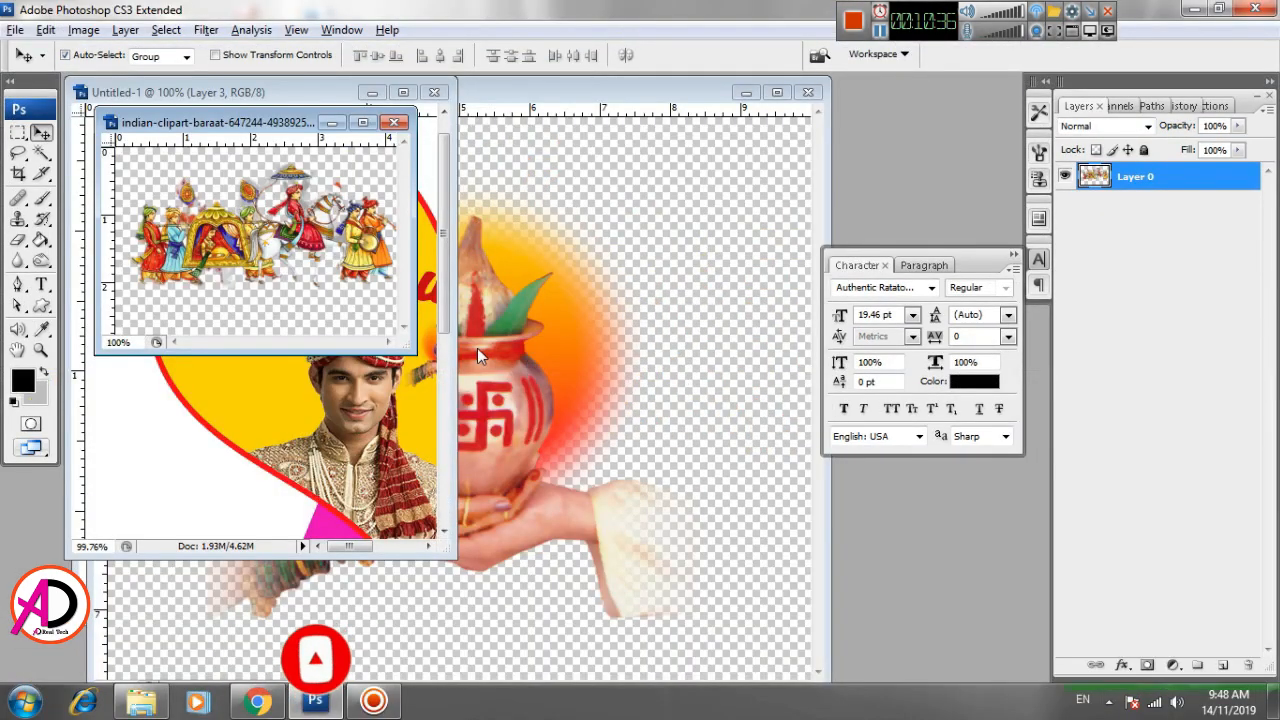
{"action": "left_click_drag", "start_coordinate": [255, 122], "coordinate": [695, 150]}
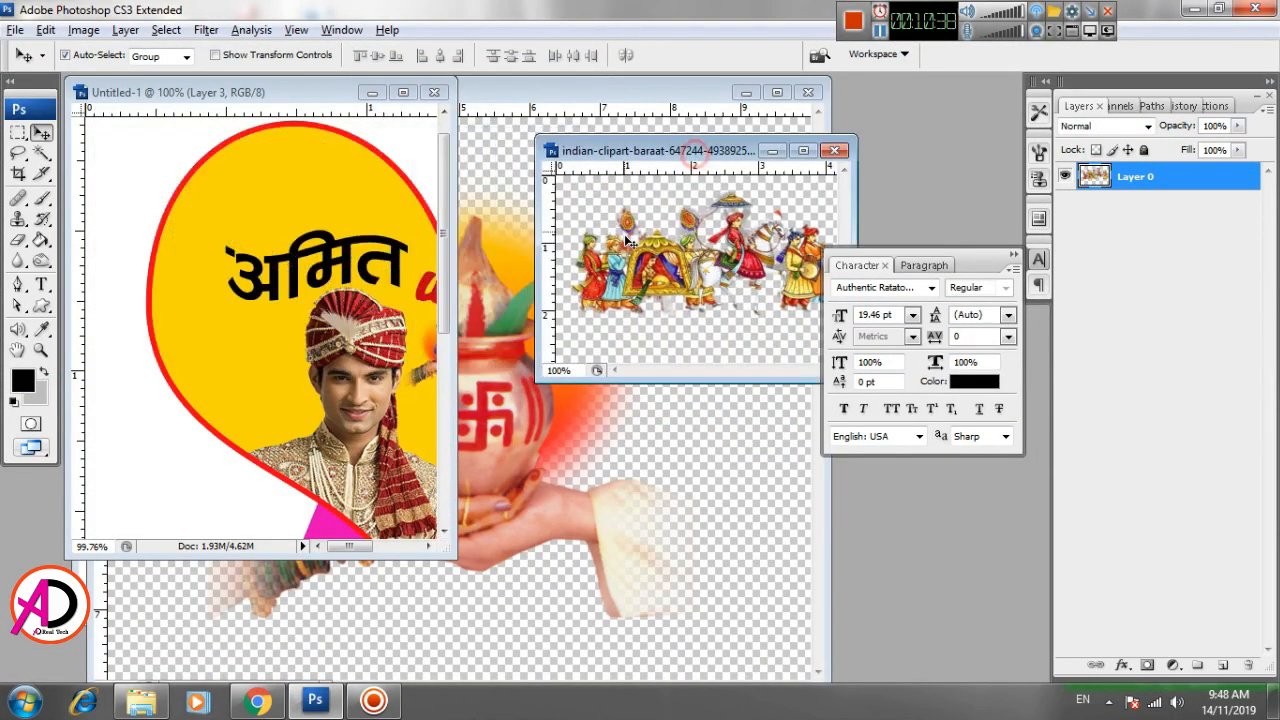
{"action": "left_click_drag", "start_coordinate": [664, 262], "coordinate": [276, 292]}
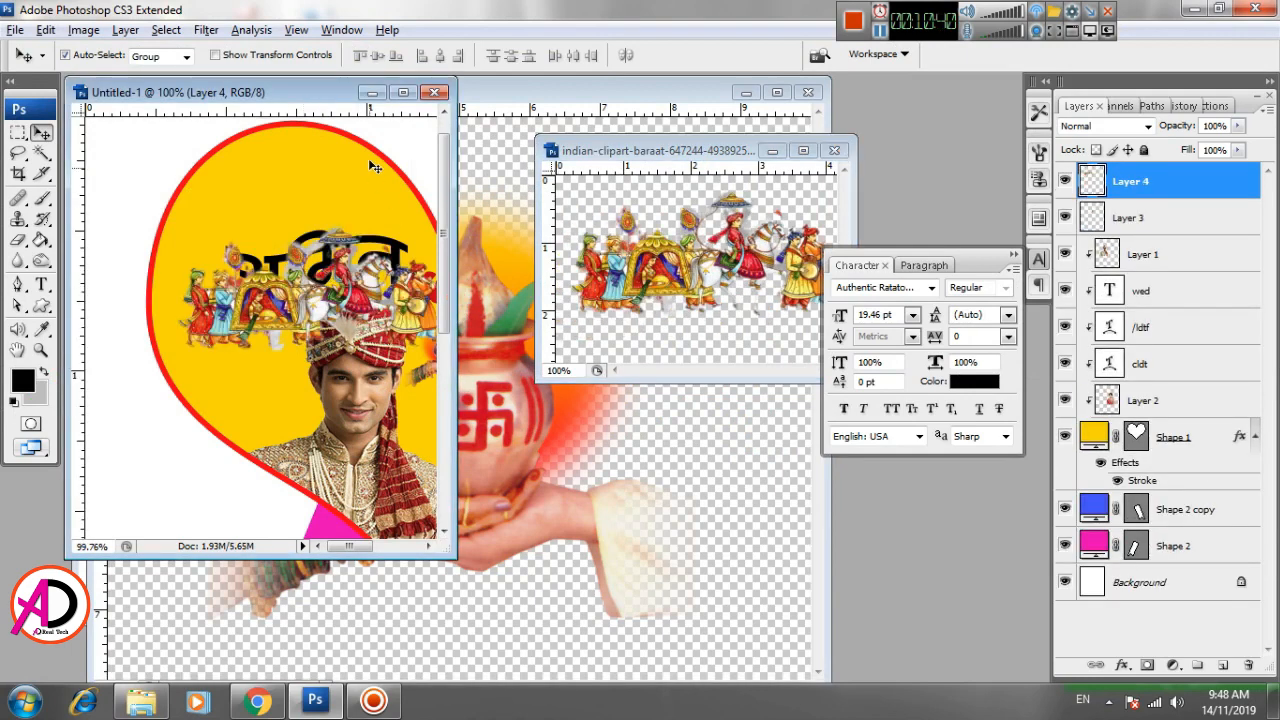
{"action": "left_click", "coordinate": [400, 93]}
Scale the procession clip art to 60.4% and place it in the heart's left lobe above the groom's name.
{"action": "left_click_drag", "start_coordinate": [450, 260], "coordinate": [505, 283]}
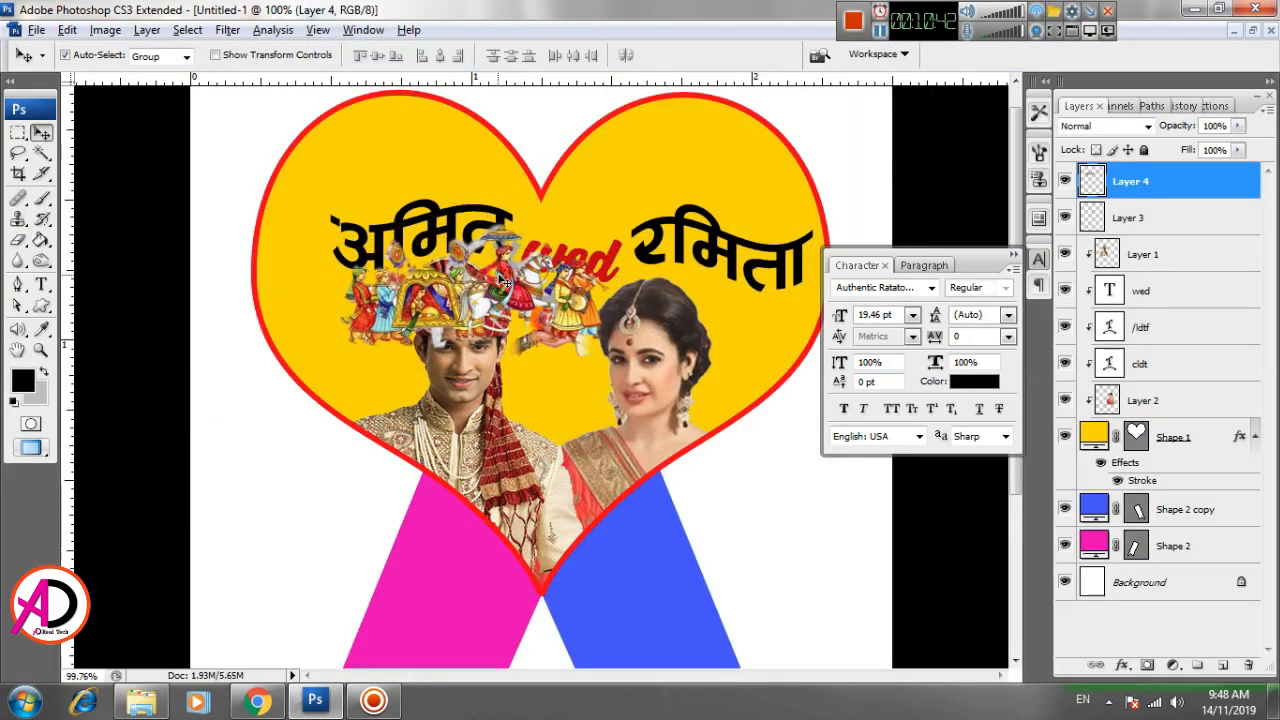
{"action": "key", "text": "ctrl+t"}
{"action": "left_click_drag", "start_coordinate": [609, 216], "coordinate": [471, 149]}
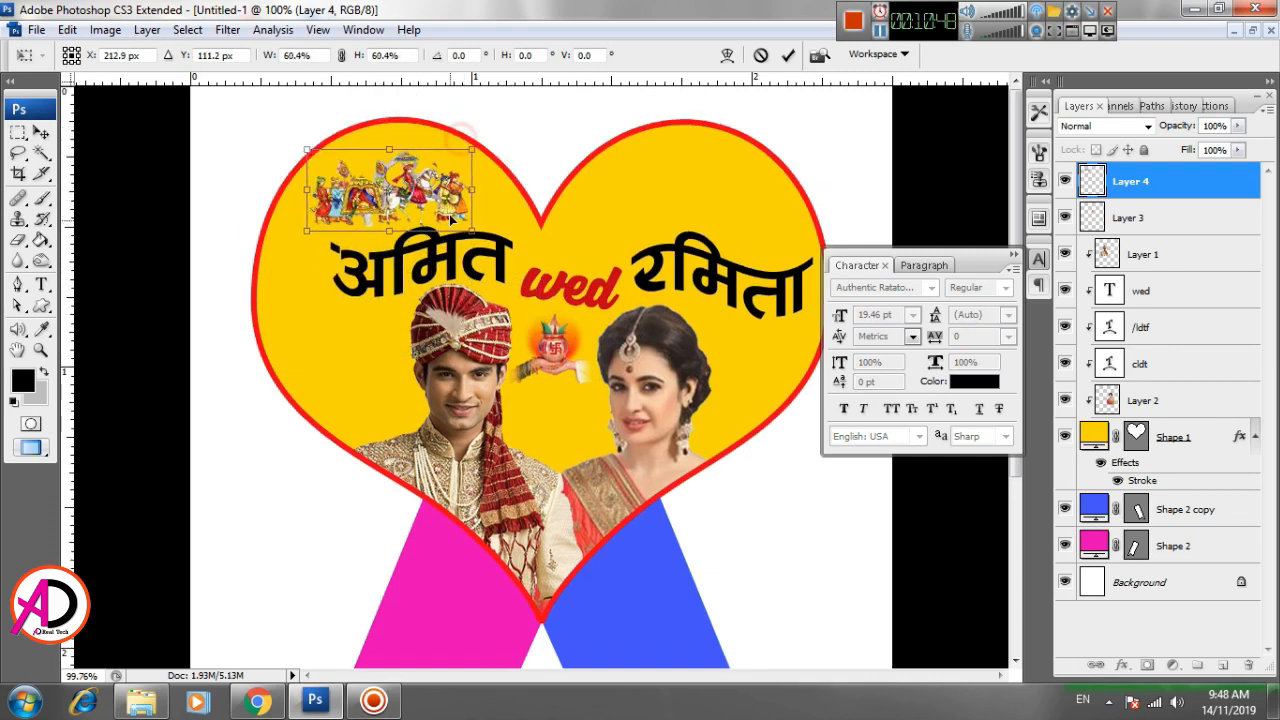
{"action": "key", "text": "Return"}
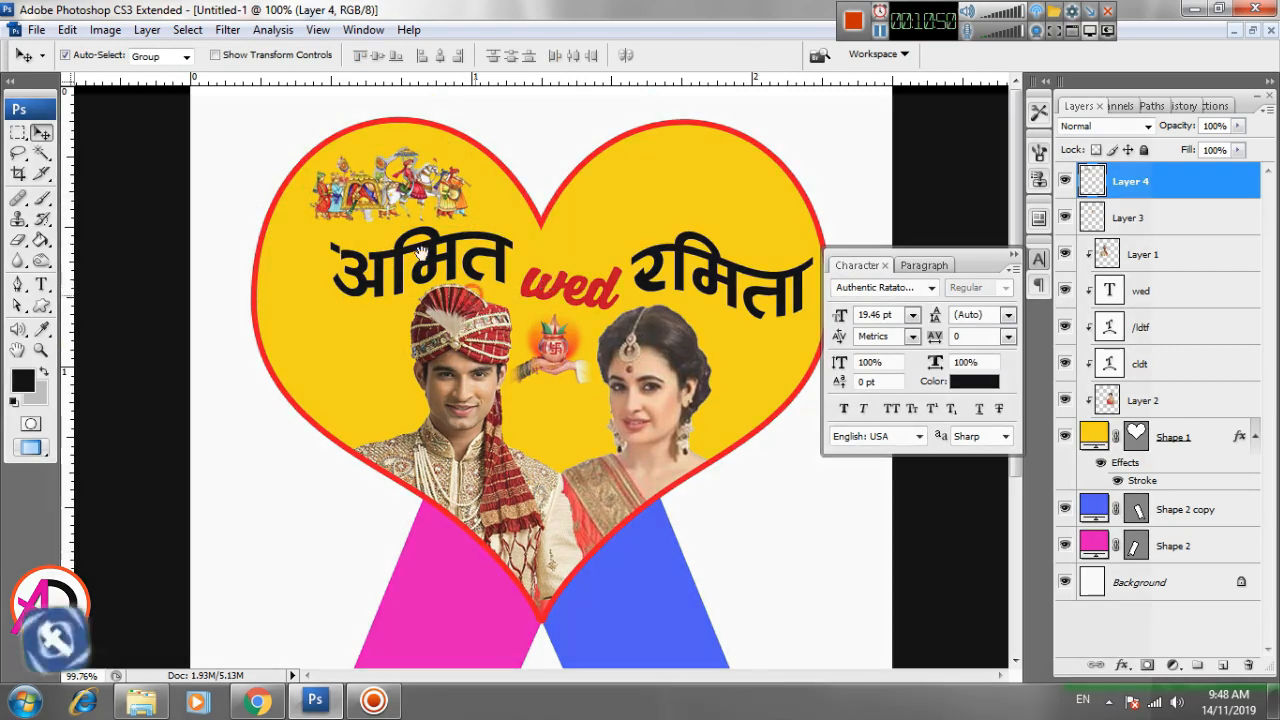
Duplicate the procession clip art into the heart's right lobe above the bride's name and collapse the character settings.
{"action": "left_click_drag", "start_coordinate": [411, 187], "coordinate": [707, 179]}
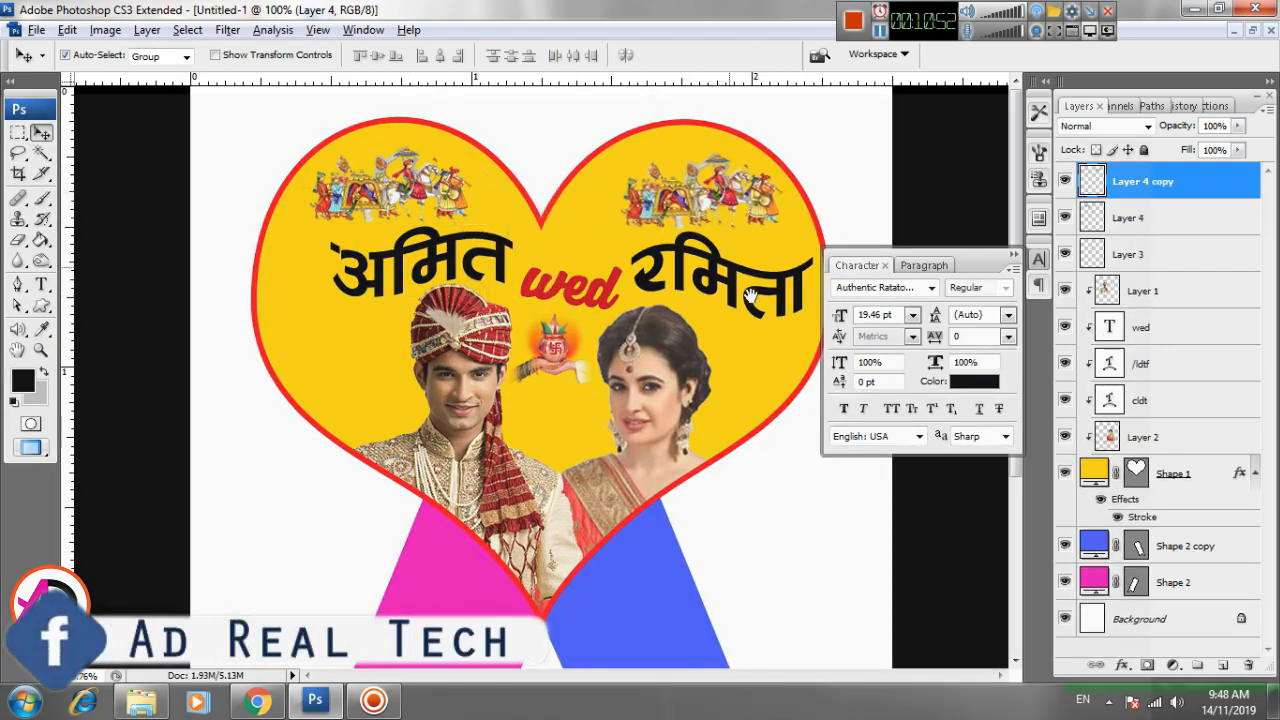
{"action": "scroll", "coordinate": [770, 367], "scroll_direction": "down", "scroll_amount": 1}
{"action": "scroll", "coordinate": [765, 420], "scroll_direction": "down", "scroll_amount": 3}
{"action": "scroll", "coordinate": [762, 435], "scroll_direction": "up", "scroll_amount": 1}
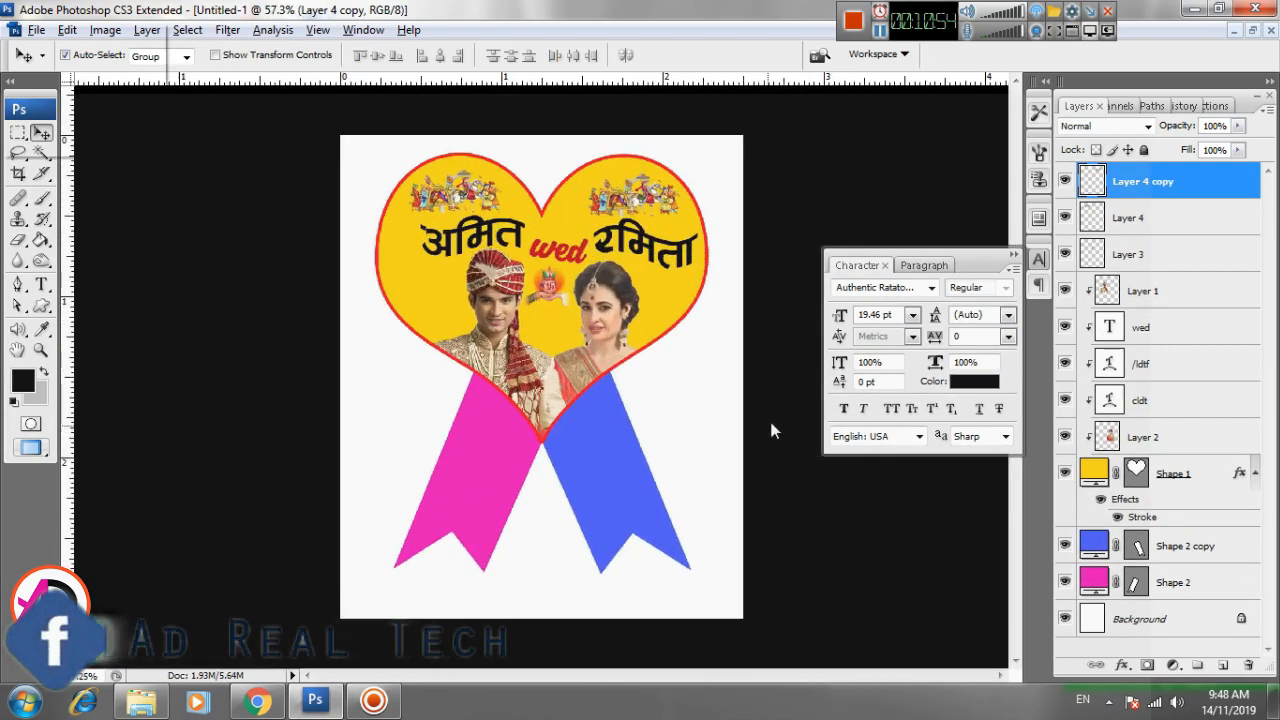
{"action": "scroll", "coordinate": [686, 410], "scroll_direction": "down", "scroll_amount": 1}
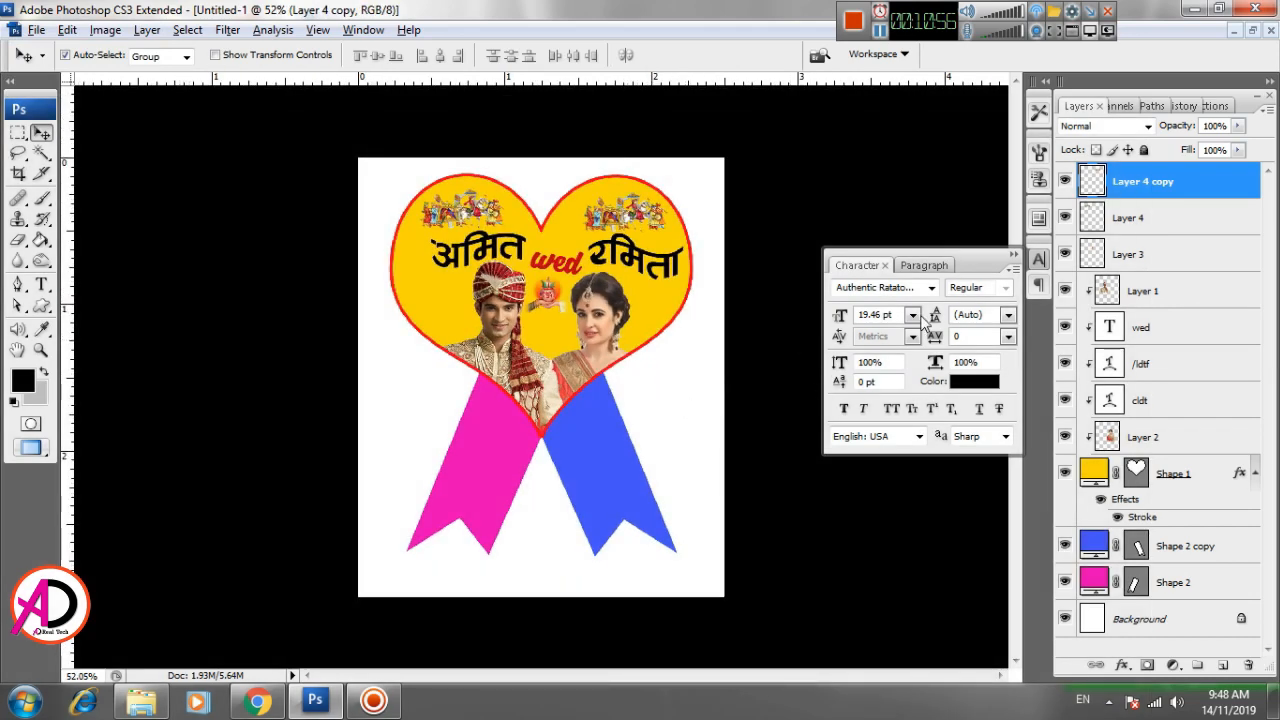
{"action": "left_click", "coordinate": [1015, 256]}
{"action": "scroll", "coordinate": [575, 350], "scroll_direction": "up", "scroll_amount": 3}
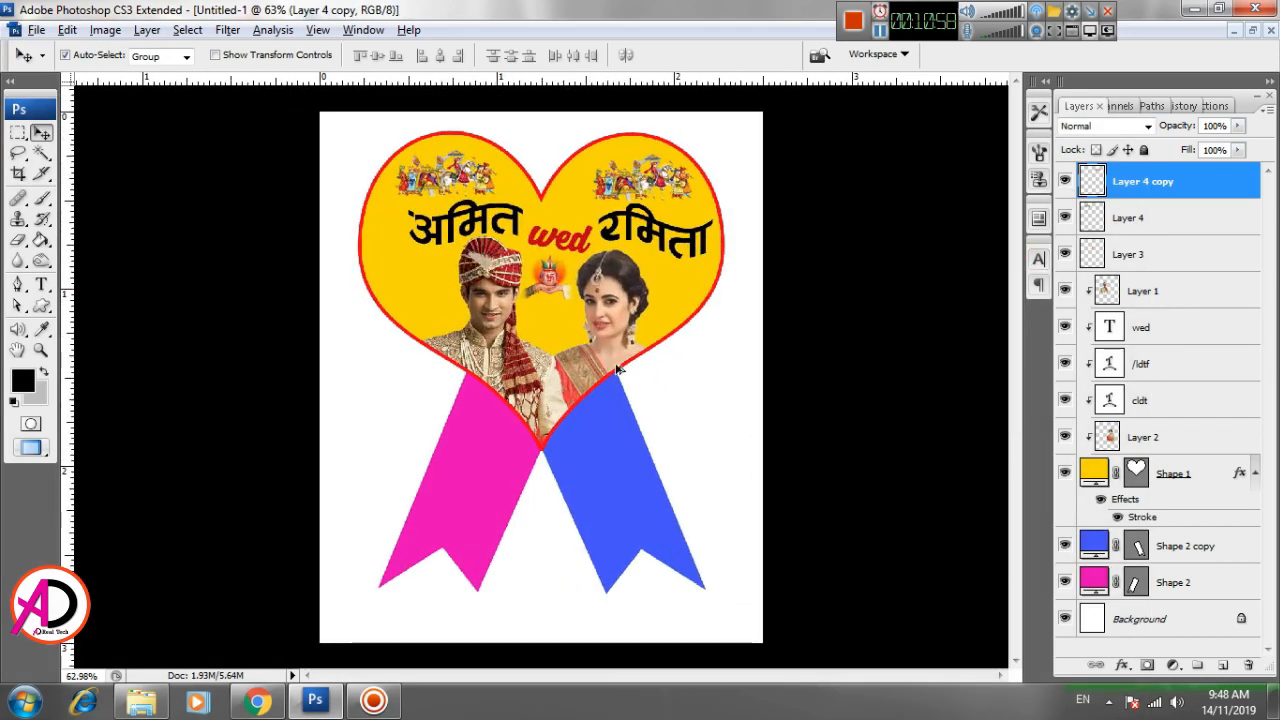
Rotate the bride's warped name by -6.3° in the heart's right lobe.
{"action": "scroll", "coordinate": [575, 350], "scroll_direction": "down", "scroll_amount": 1}
{"action": "scroll", "coordinate": [575, 350], "scroll_direction": "up", "scroll_amount": 2}
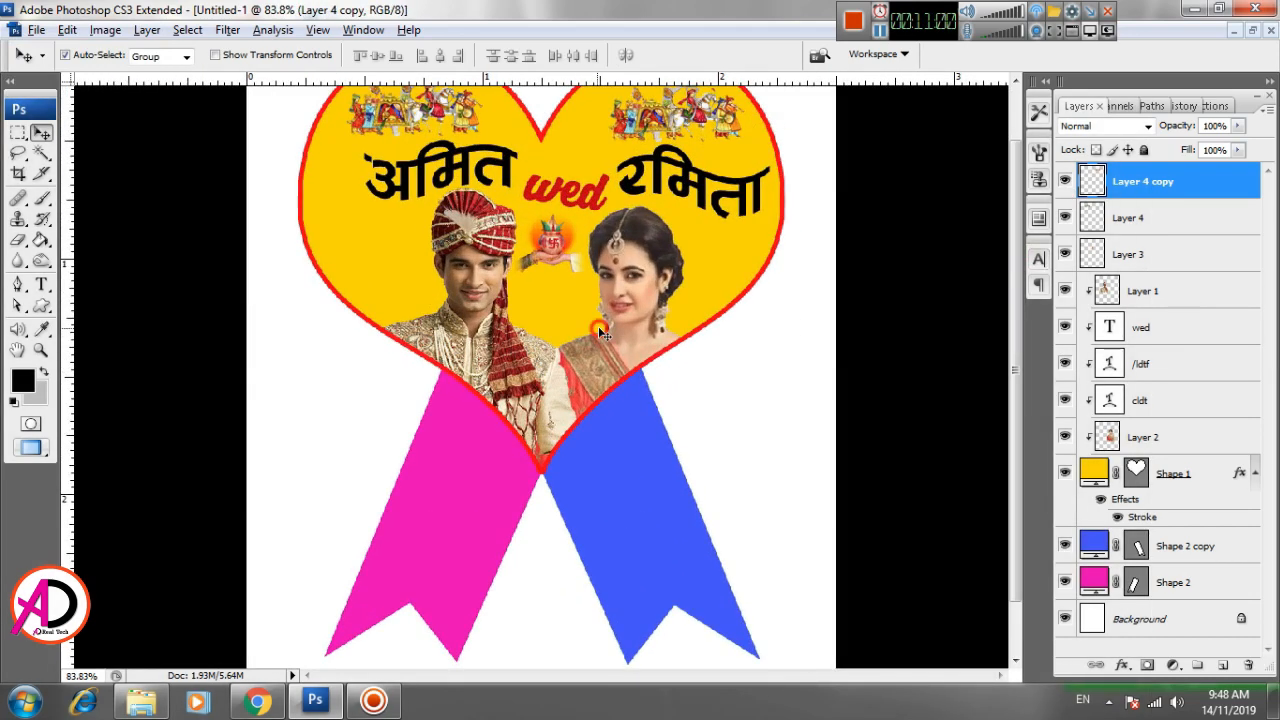
{"action": "left_click", "coordinate": [605, 336]}
{"action": "left_click_drag", "start_coordinate": [597, 340], "coordinate": [597, 343]}
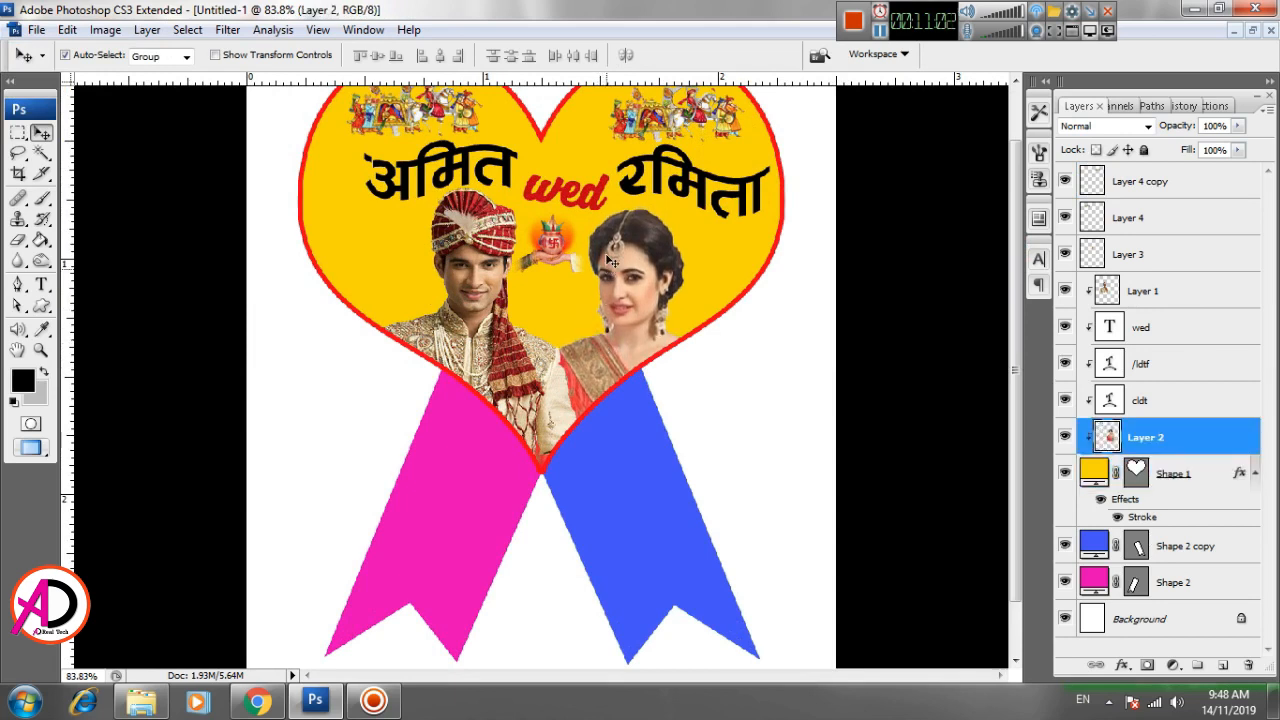
{"action": "left_click", "coordinate": [638, 199]}
{"action": "key", "text": "ctrl+t"}
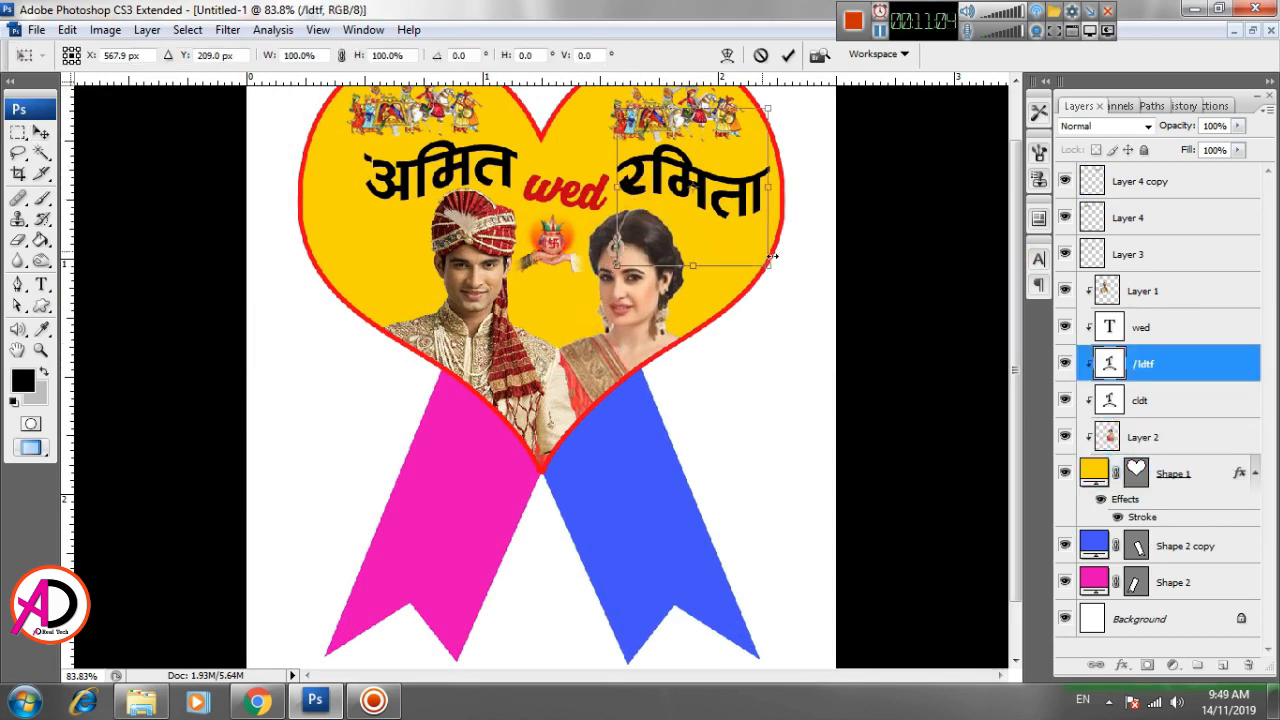
{"action": "left_click_drag", "start_coordinate": [789, 263], "coordinate": [799, 254]}
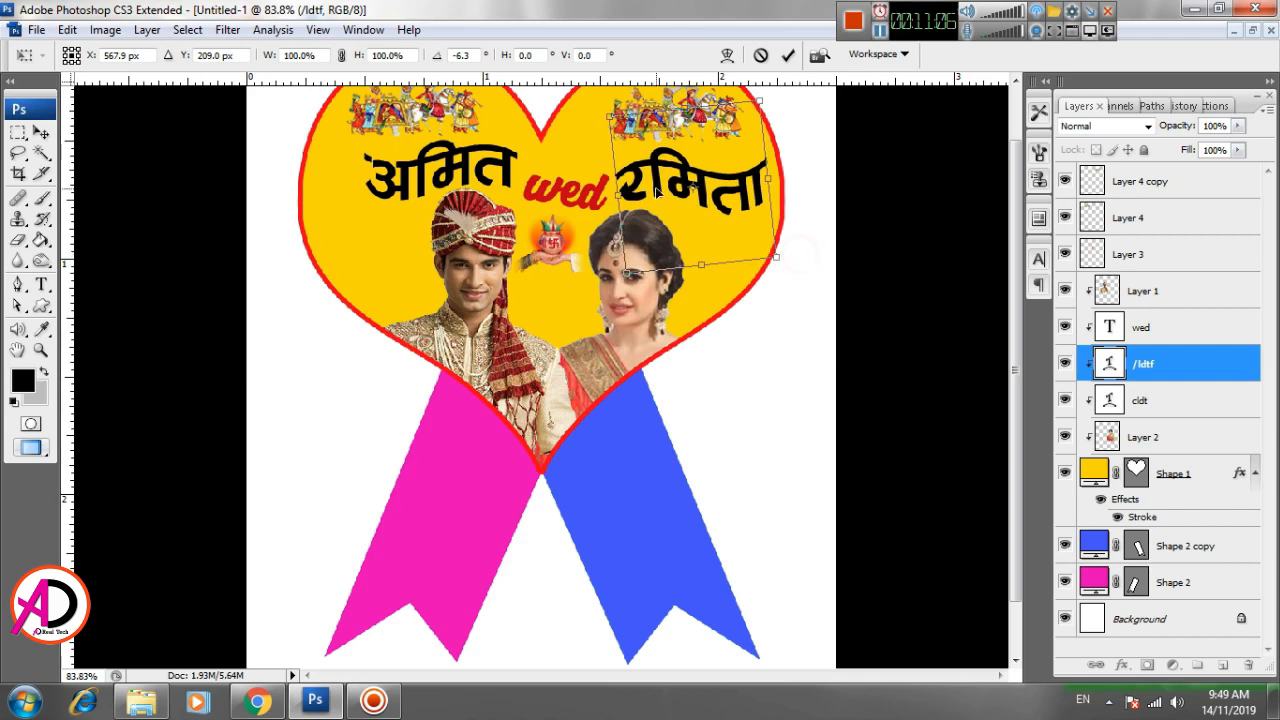
{"action": "key", "text": "Return"}
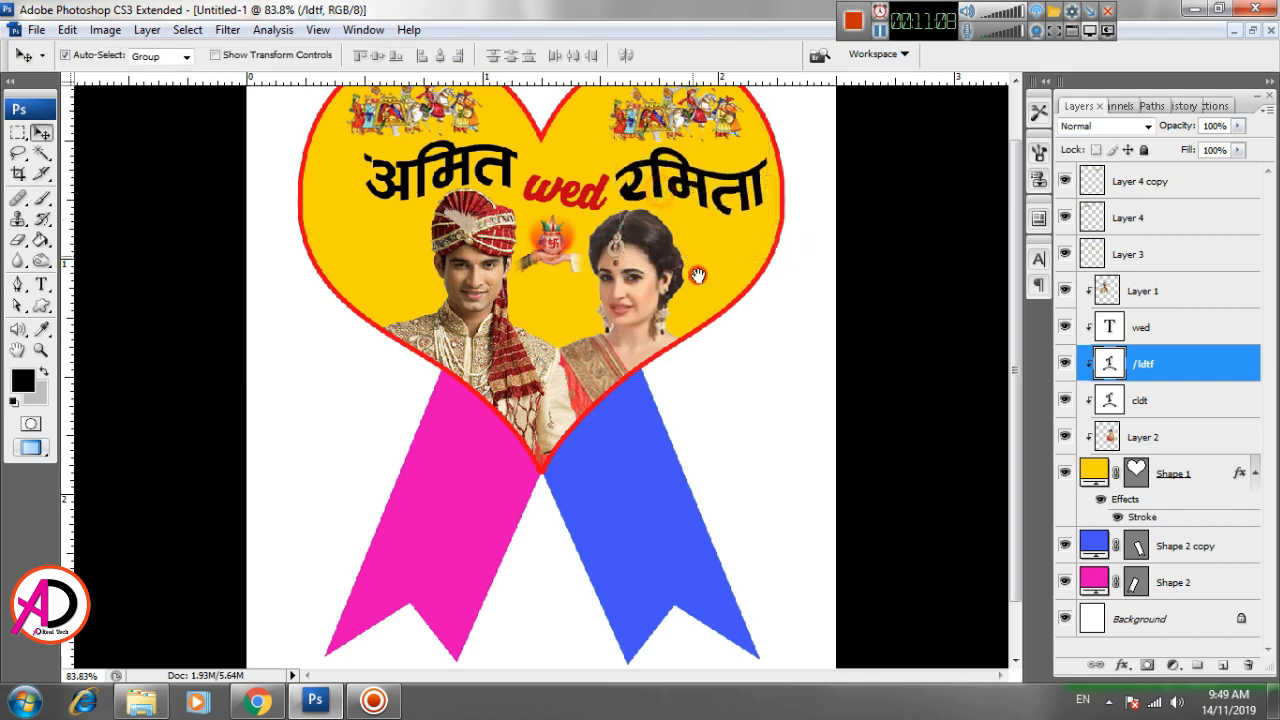
Add a 3 px white (ffffff) outside Stroke to the groom's name.
{"action": "left_click_drag", "start_coordinate": [697, 275], "coordinate": [697, 348]}
{"action": "left_click", "coordinate": [456, 234]}
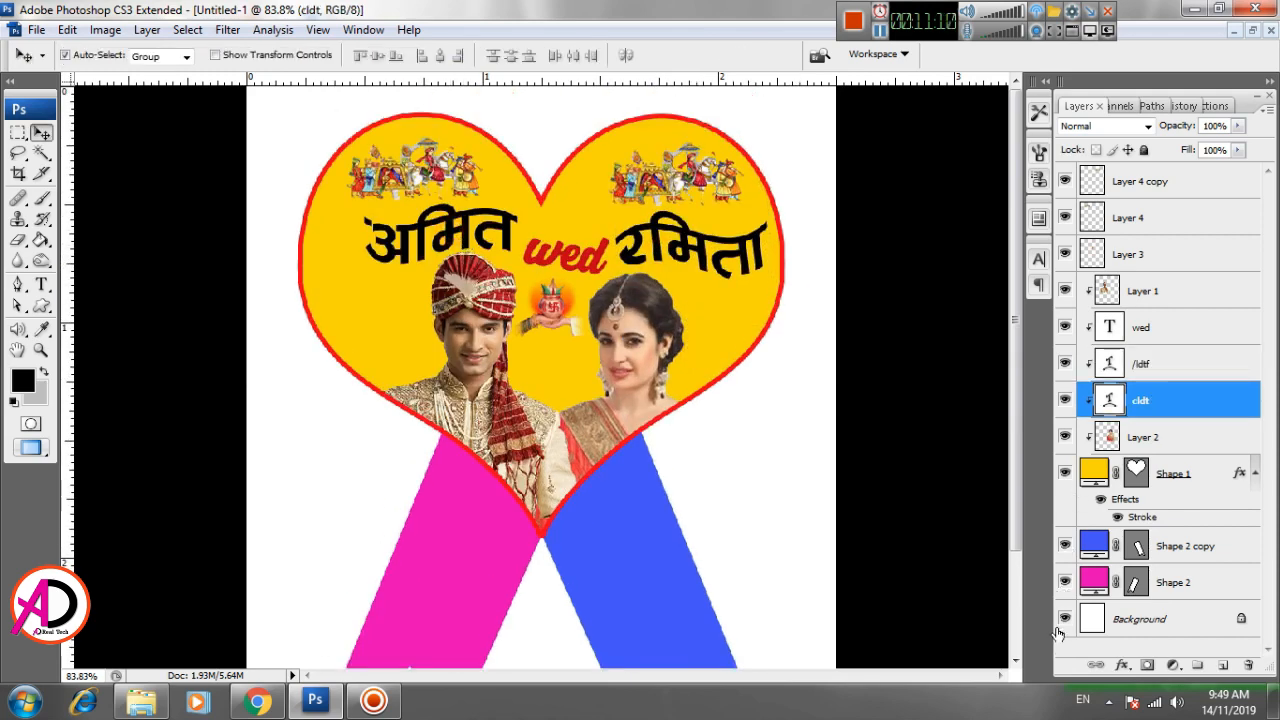
{"action": "left_click", "coordinate": [1124, 666]}
{"action": "left_click", "coordinate": [1150, 645]}
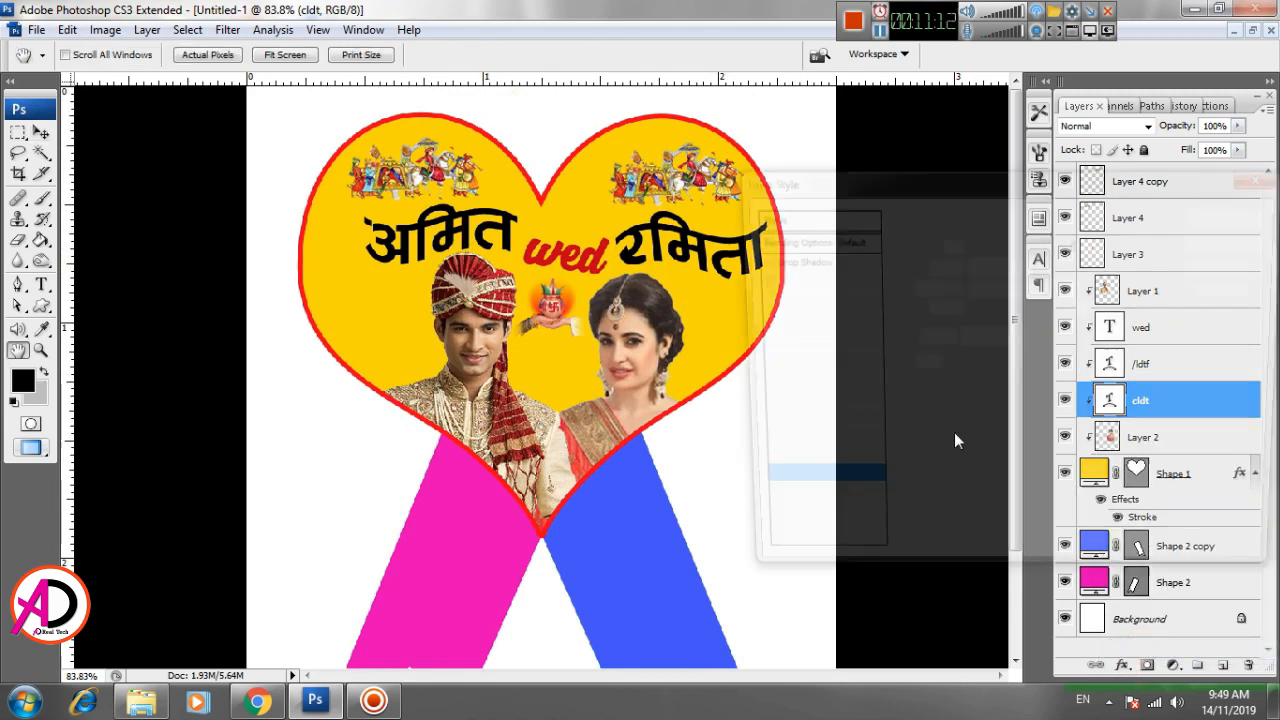
{"action": "left_click", "coordinate": [950, 365]}
{"action": "left_click_drag", "start_coordinate": [814, 408], "coordinate": [730, 385]}
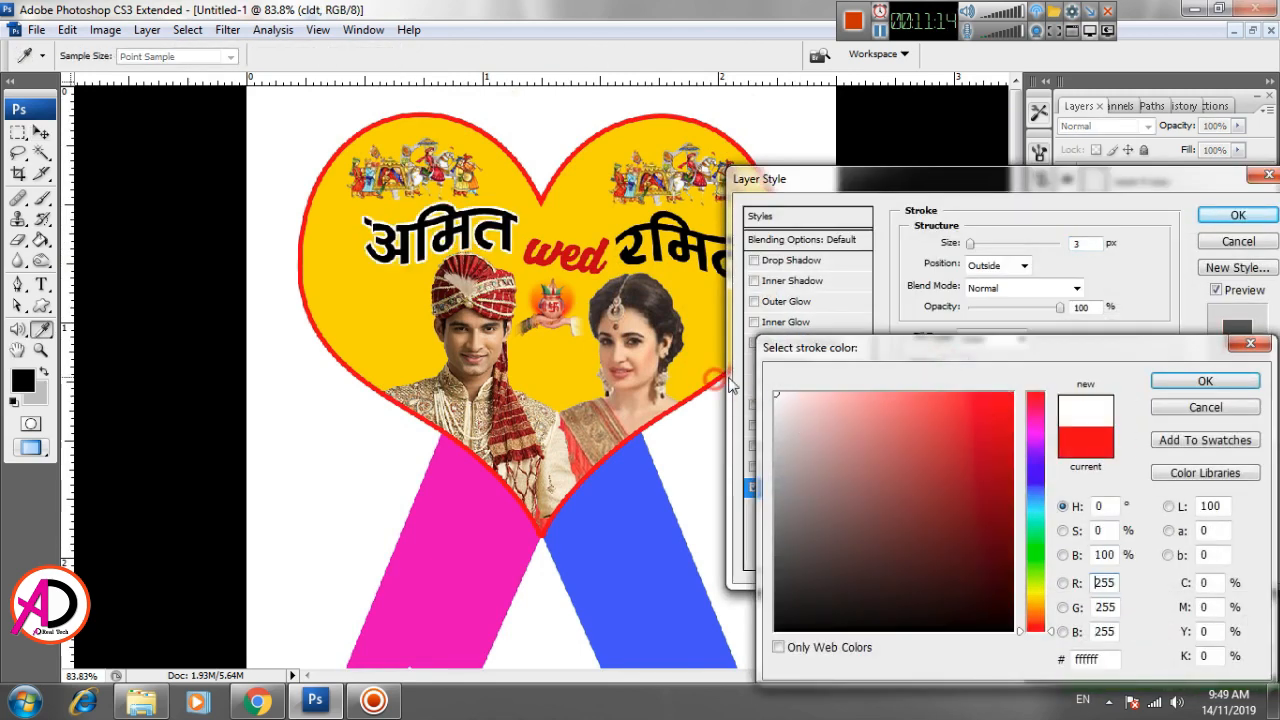
{"action": "left_click", "coordinate": [1200, 383]}
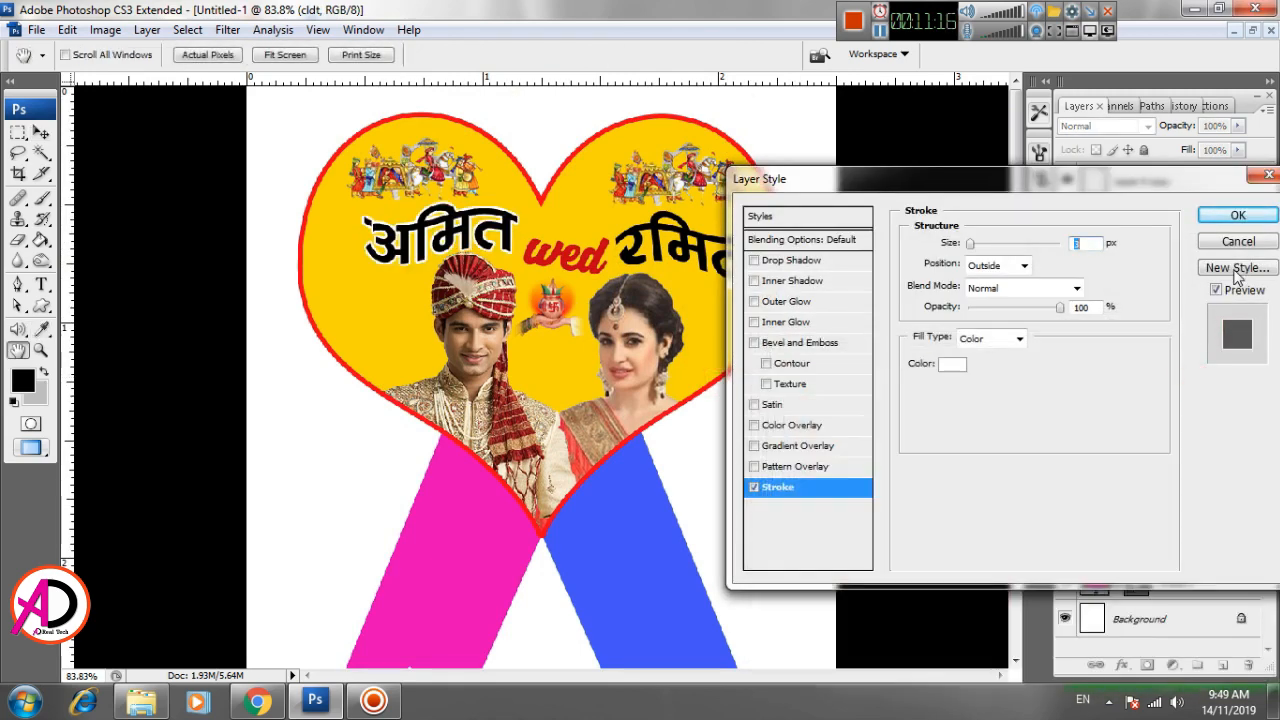
{"action": "left_click", "coordinate": [1236, 217]}
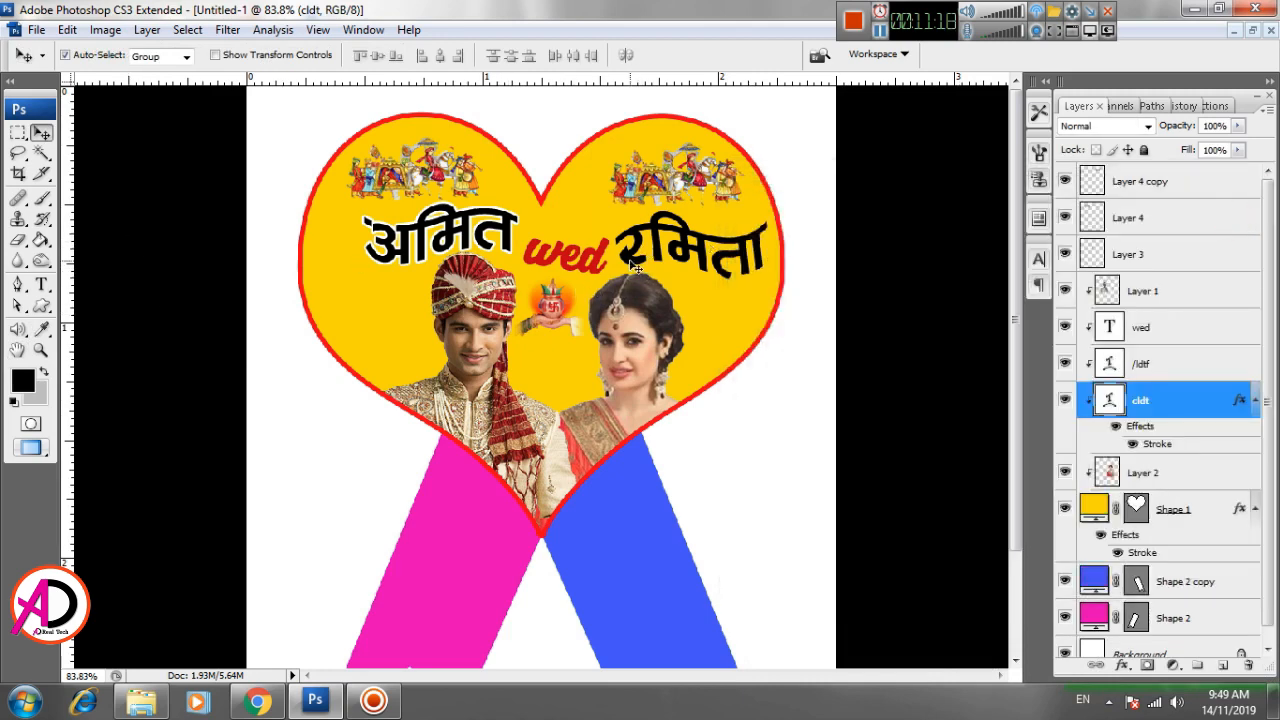
Give the bride's name a matching 3 px white outside Stroke.
{"action": "left_click", "coordinate": [632, 265]}
{"action": "left_click", "coordinate": [1124, 666]}
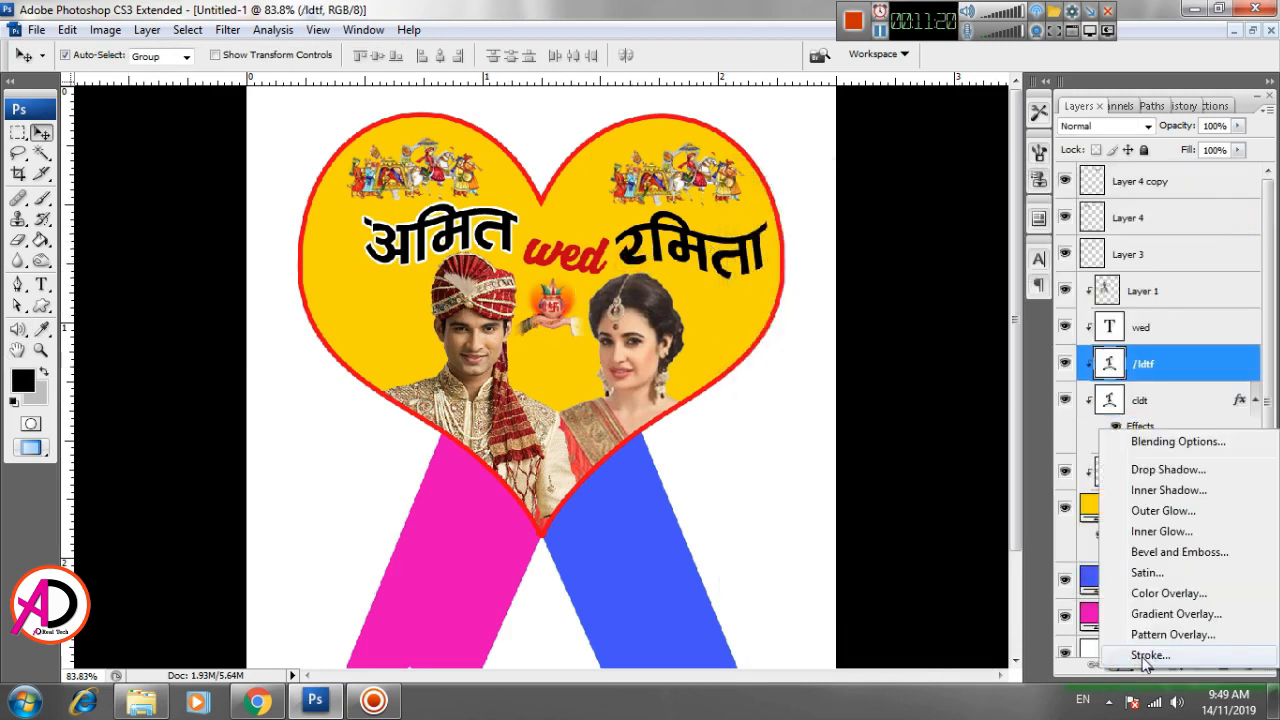
{"action": "left_click", "coordinate": [1160, 654]}
{"action": "left_click", "coordinate": [948, 366]}
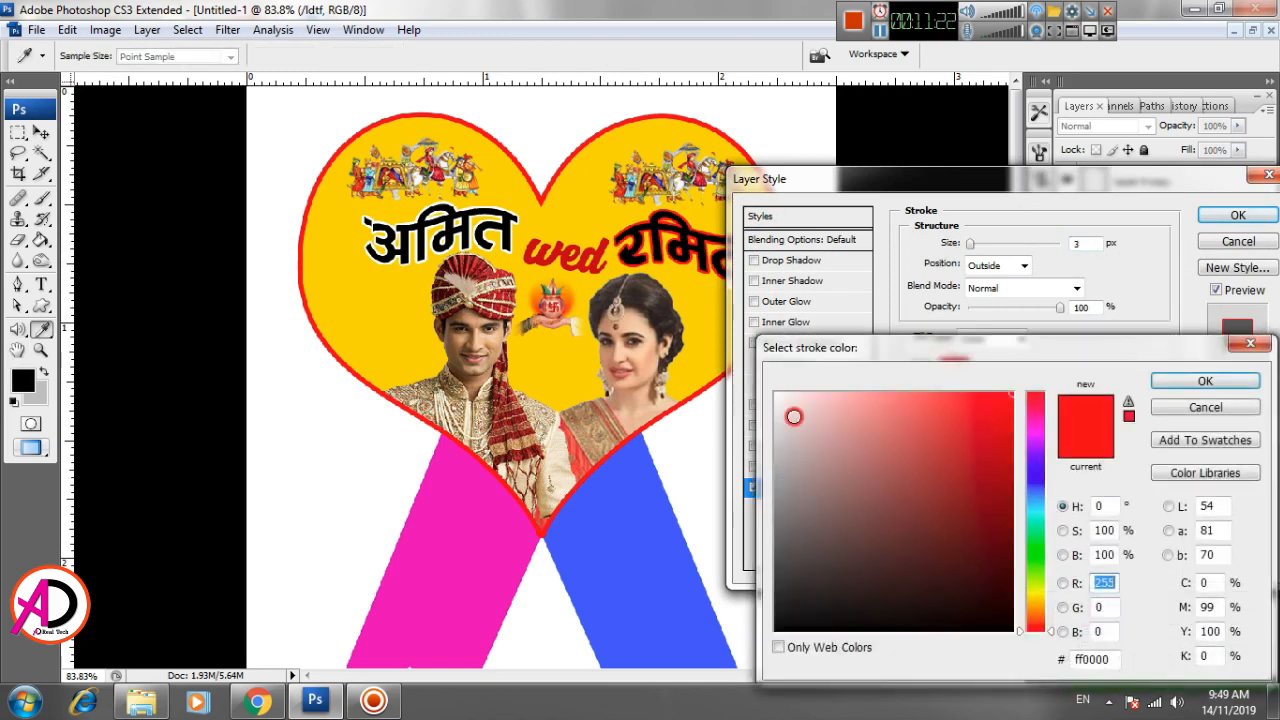
{"action": "left_click", "coordinate": [777, 395]}
{"action": "left_click", "coordinate": [1188, 384]}
{"action": "left_click", "coordinate": [1237, 215]}
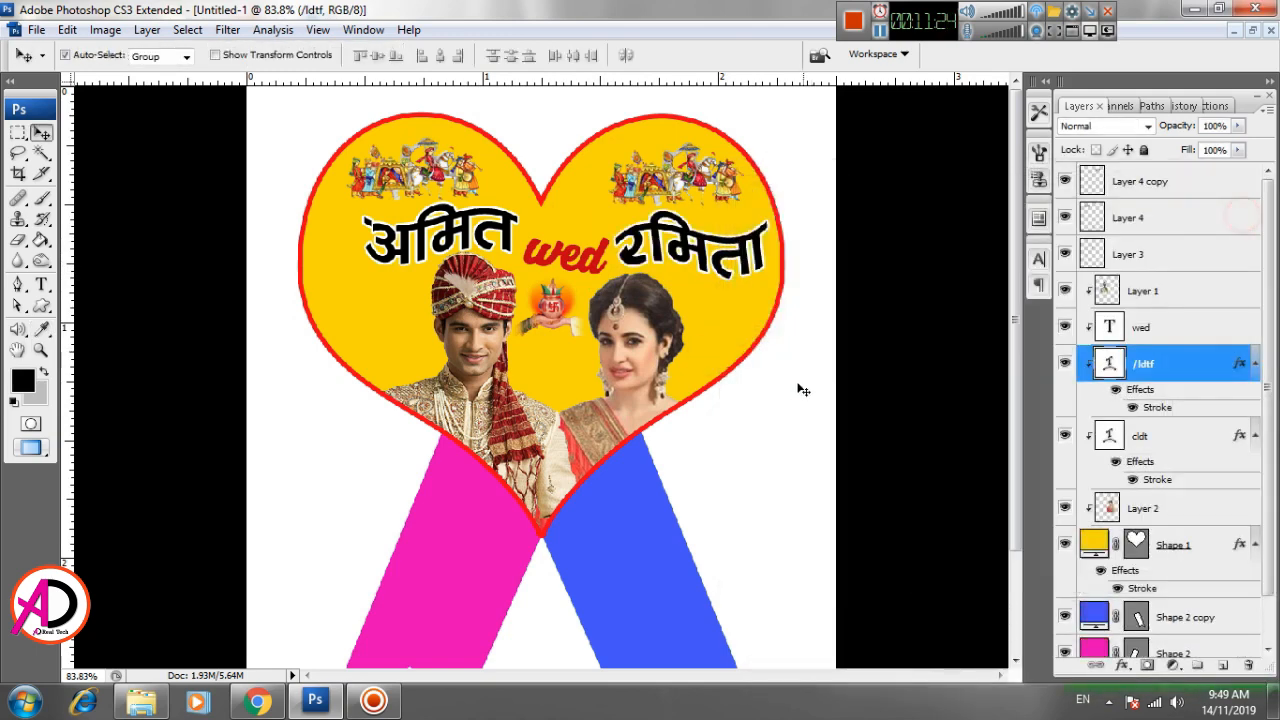
Apply a 3 px white (ffffff) outside Stroke to the red "wed" text.
{"action": "left_click", "coordinate": [591, 259]}
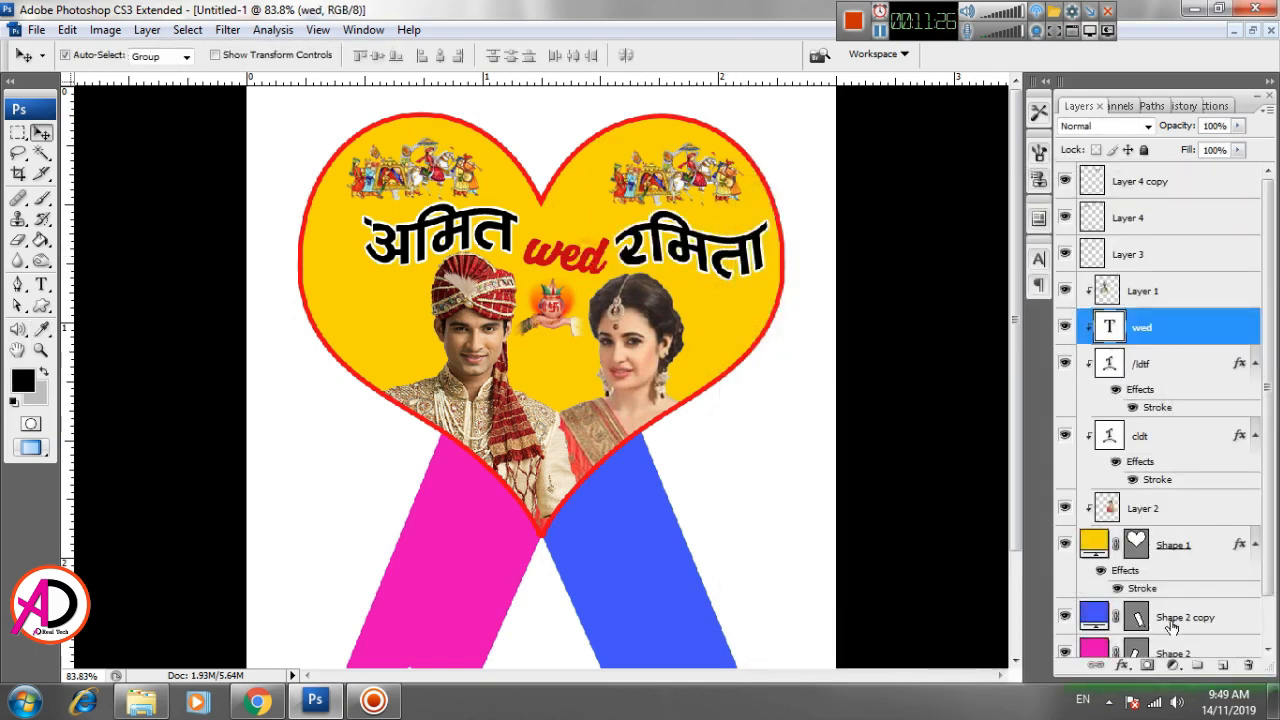
{"action": "left_click", "coordinate": [1122, 665]}
{"action": "left_click", "coordinate": [1125, 651]}
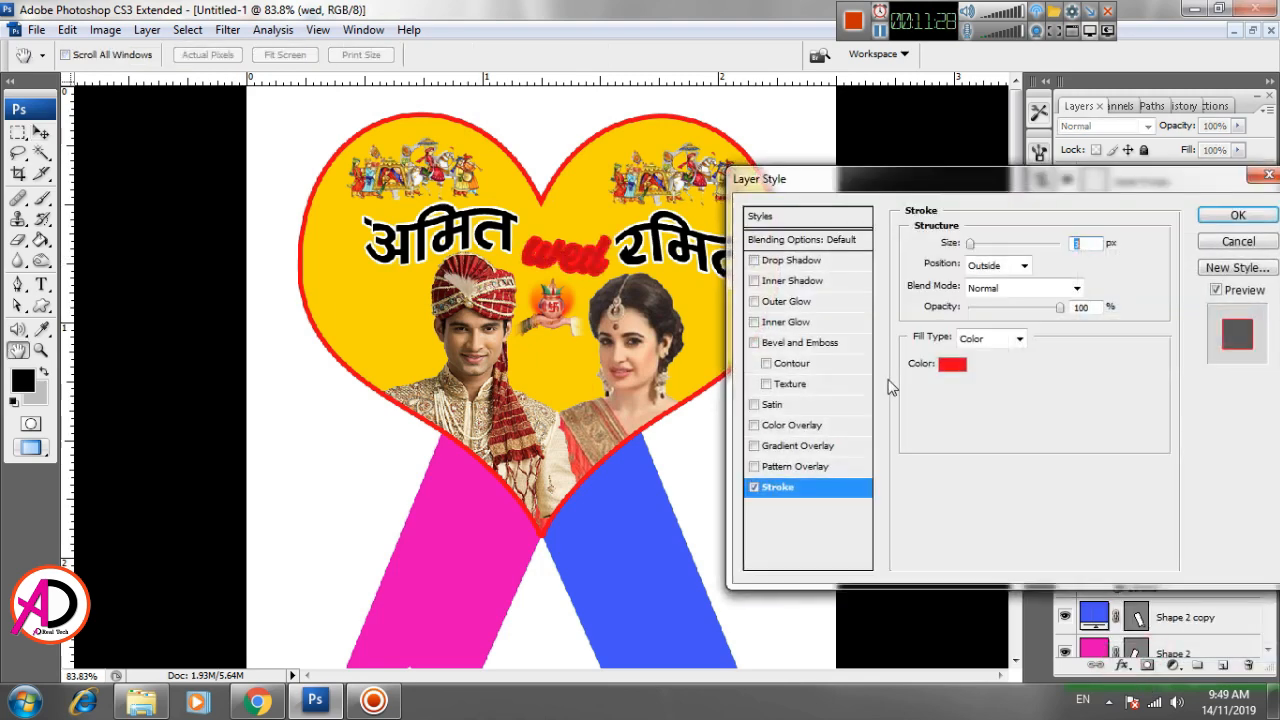
{"action": "left_click", "coordinate": [948, 368]}
{"action": "left_click", "coordinate": [776, 394]}
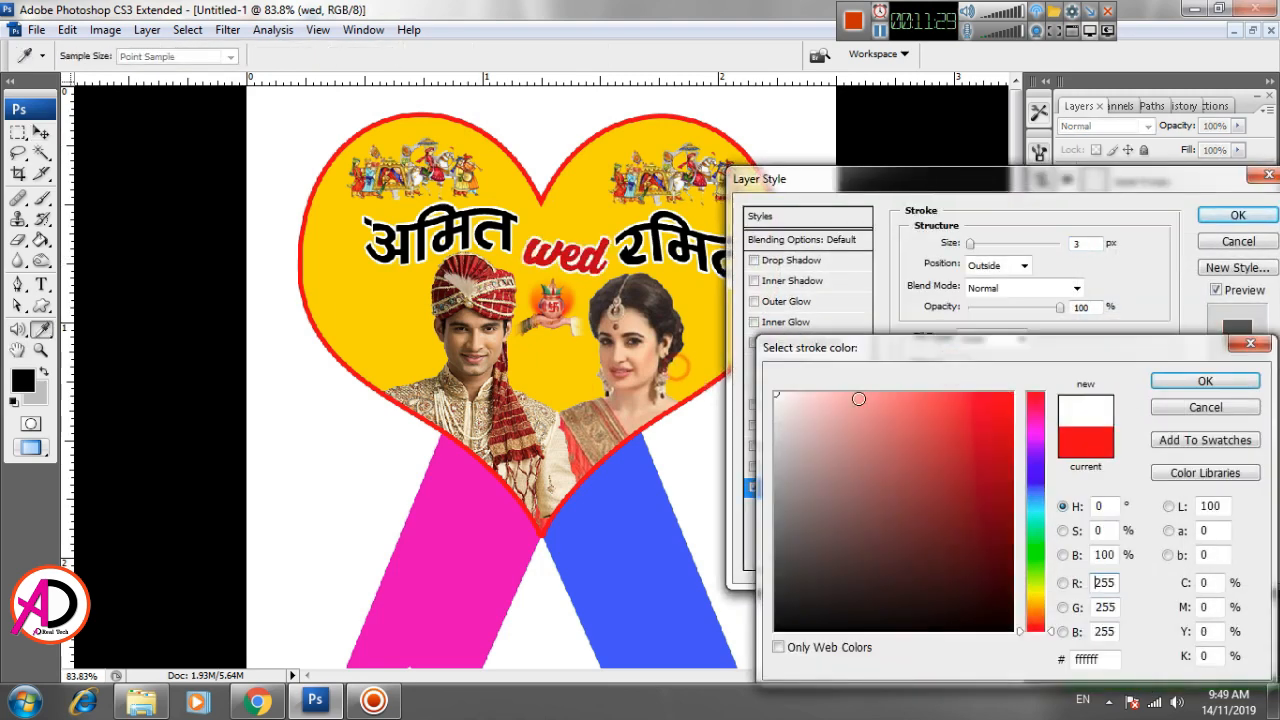
{"action": "left_click", "coordinate": [1228, 387]}
{"action": "left_click", "coordinate": [1233, 213]}
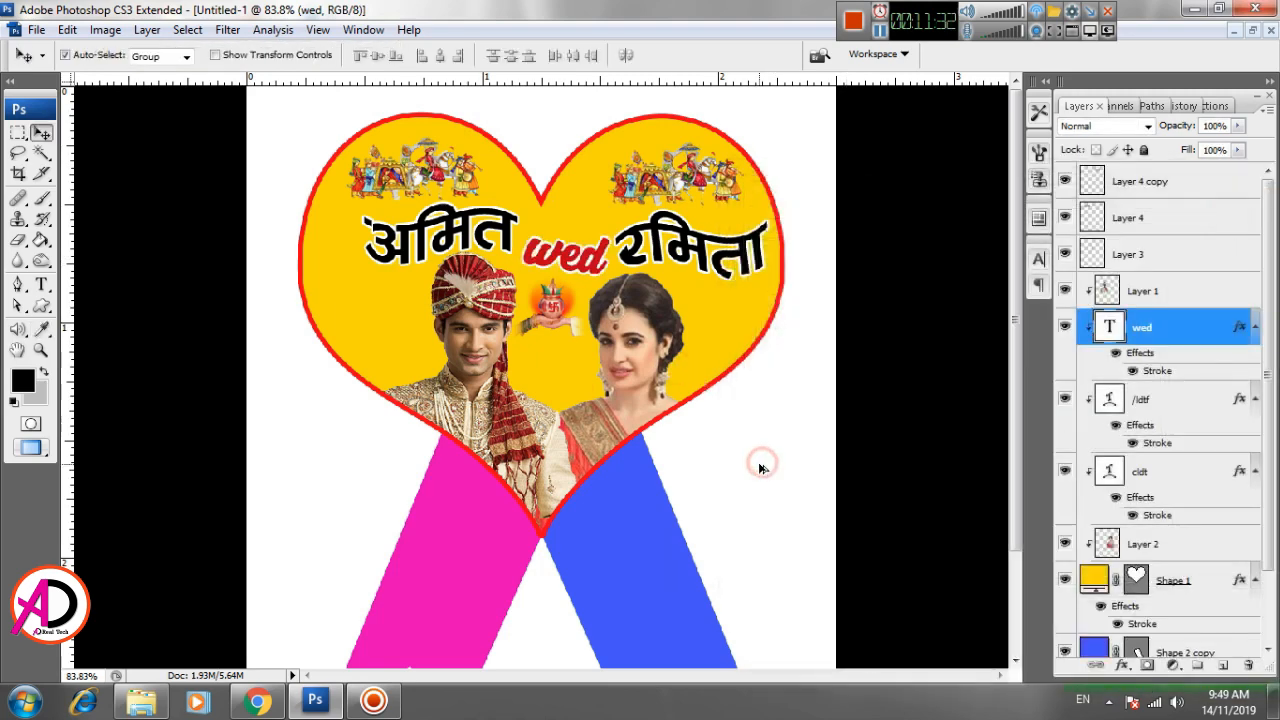
{"action": "scroll", "coordinate": [776, 502], "scroll_direction": "down", "scroll_amount": 6}
{"action": "scroll", "coordinate": [777, 508], "scroll_direction": "up", "scroll_amount": 4}
{"action": "scroll", "coordinate": [776, 496], "scroll_direction": "down", "scroll_amount": 4}
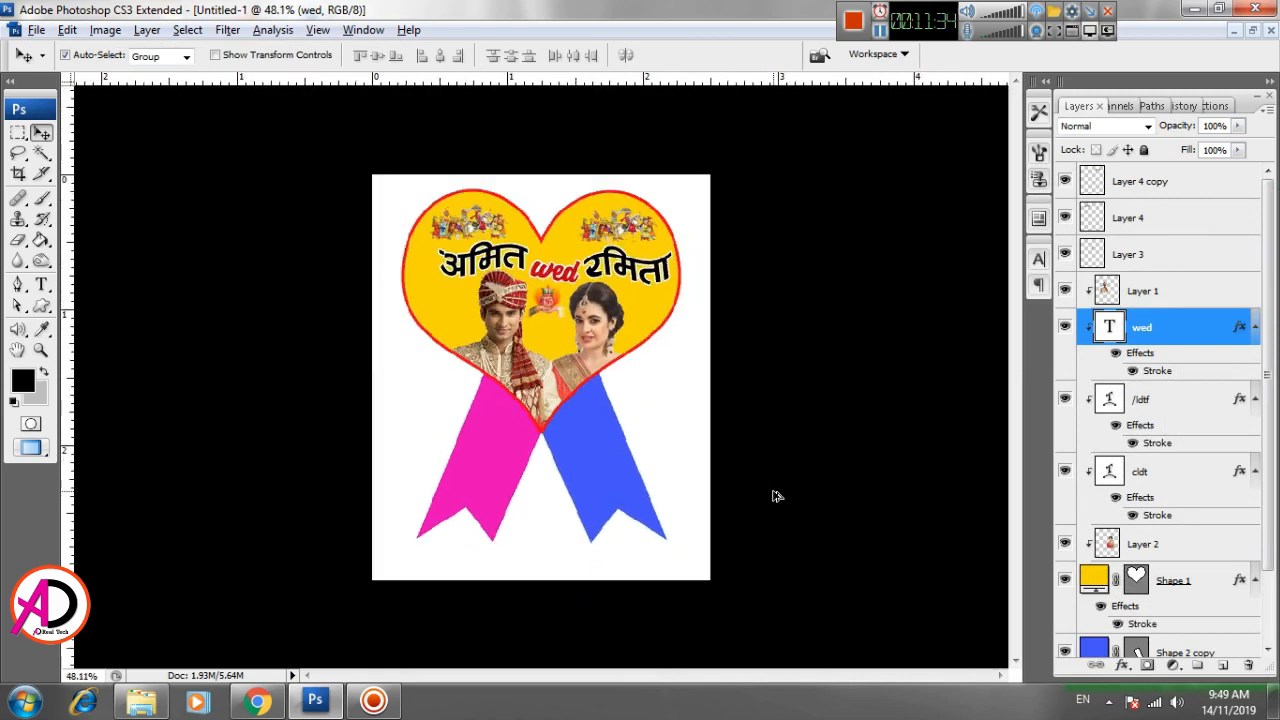
{"action": "scroll", "coordinate": [772, 496], "scroll_direction": "up", "scroll_amount": 2}
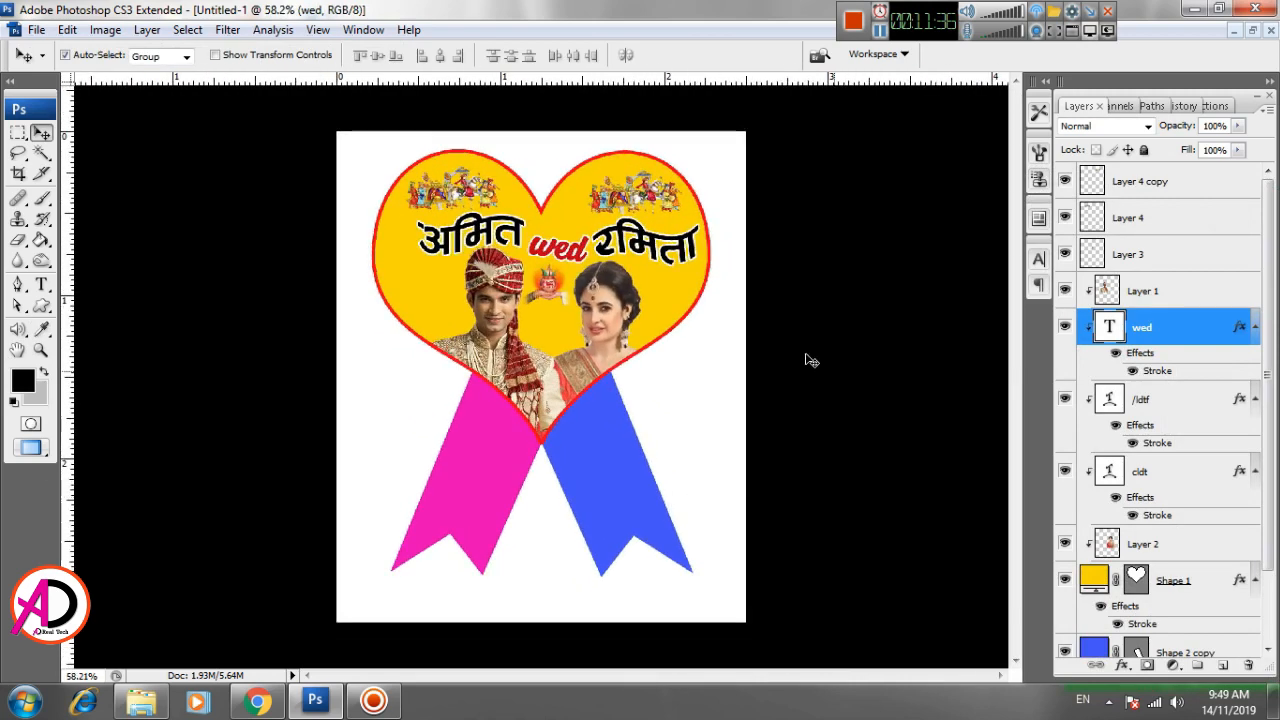